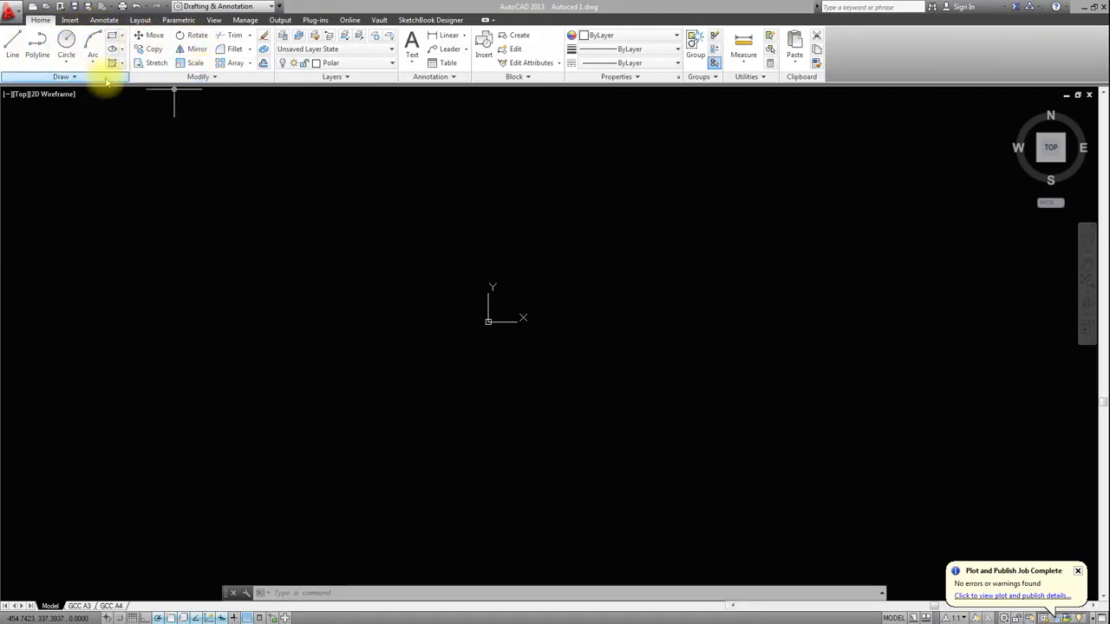
# Step: Look through the additional modify, draw and layer tools, including the ellipse, hatch, trim and fillet variants
pyautogui.click(213, 78)
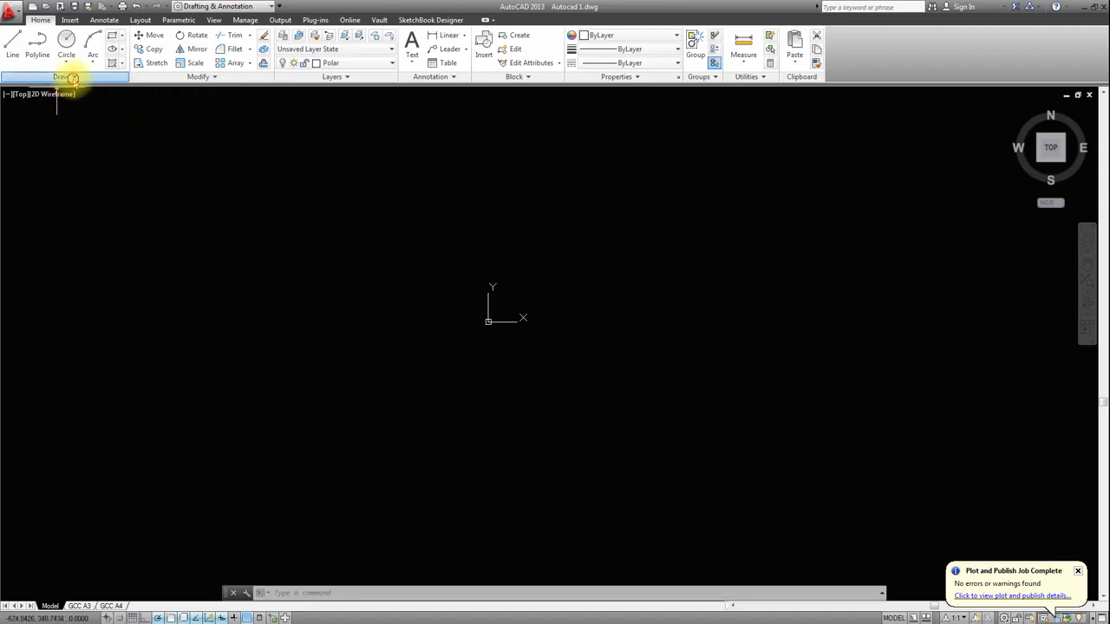
pyautogui.click(70, 78)
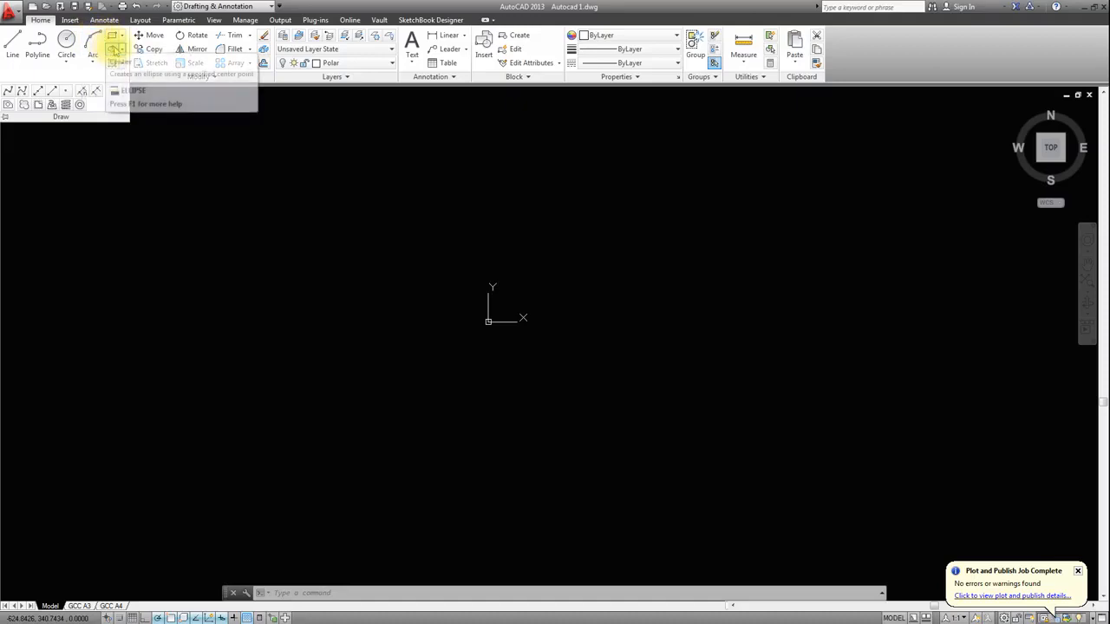
pyautogui.click(122, 50)
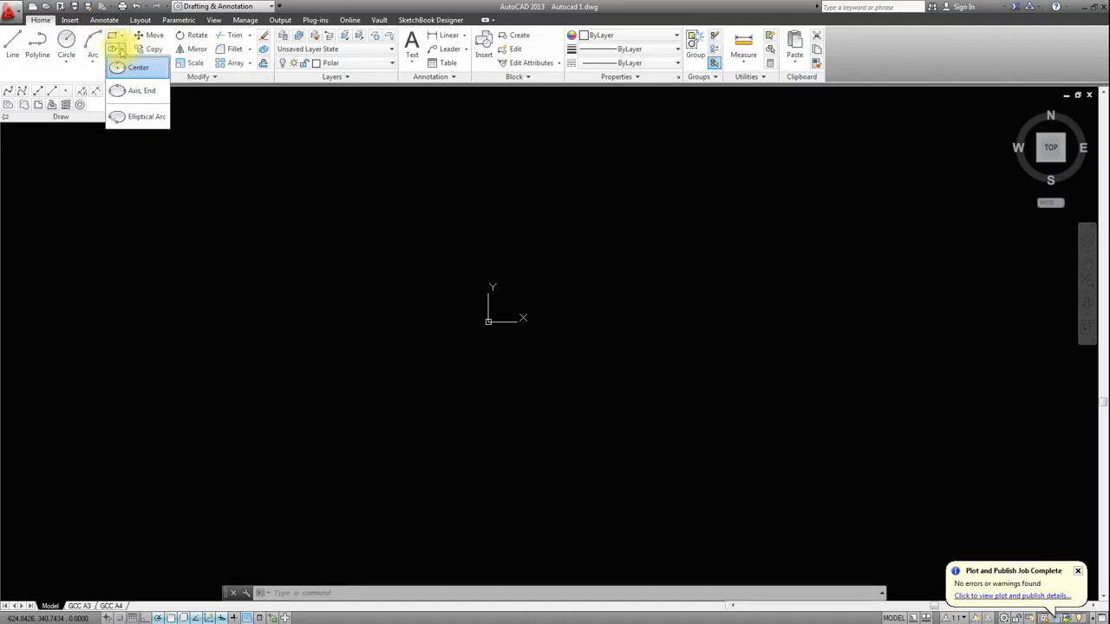
pyautogui.click(123, 65)
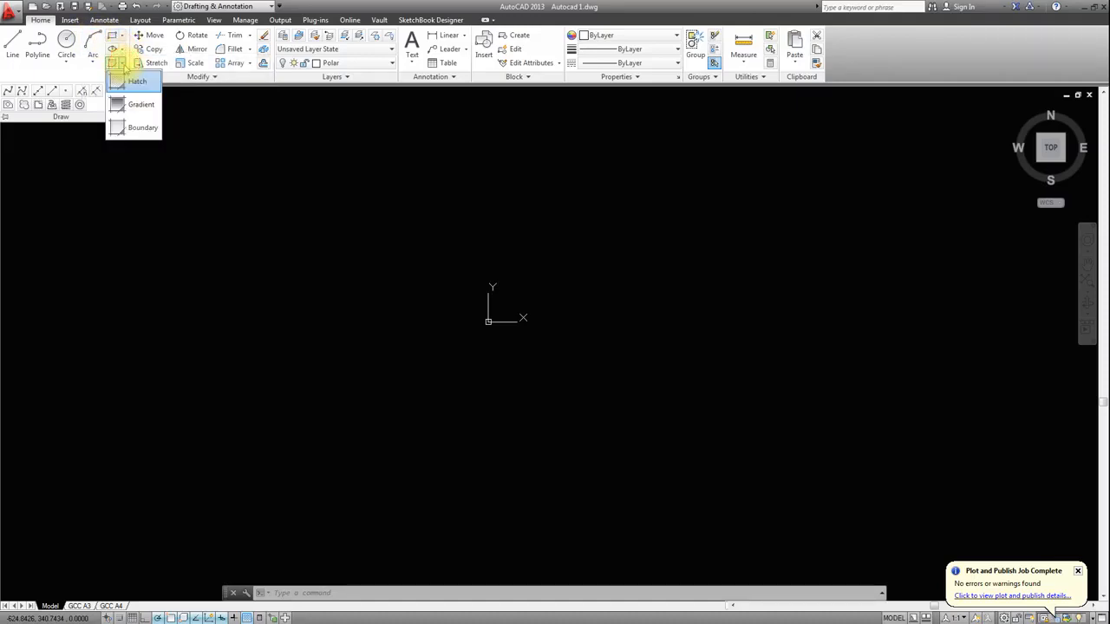
pyautogui.click(122, 66)
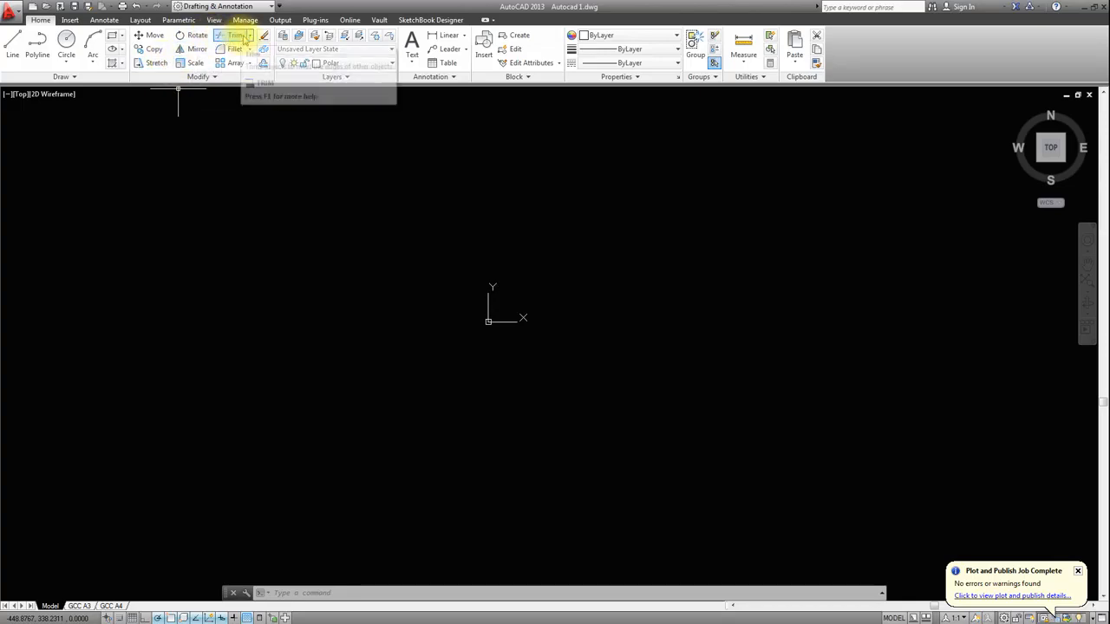
pyautogui.click(251, 37)
pyautogui.click(251, 37)
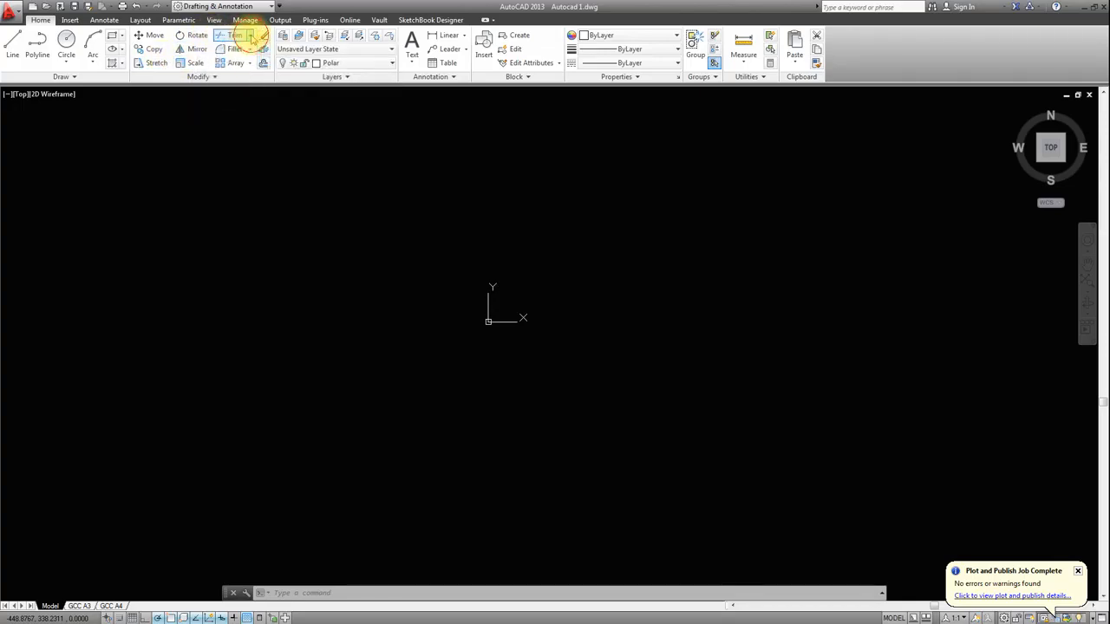
pyautogui.click(251, 48)
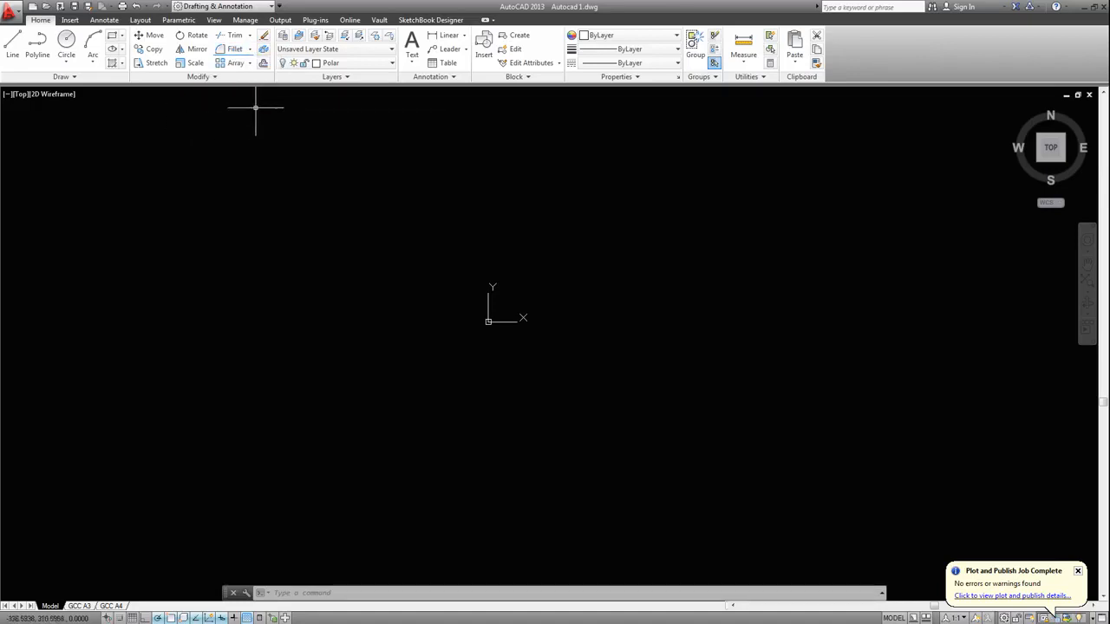
pyautogui.click(346, 77)
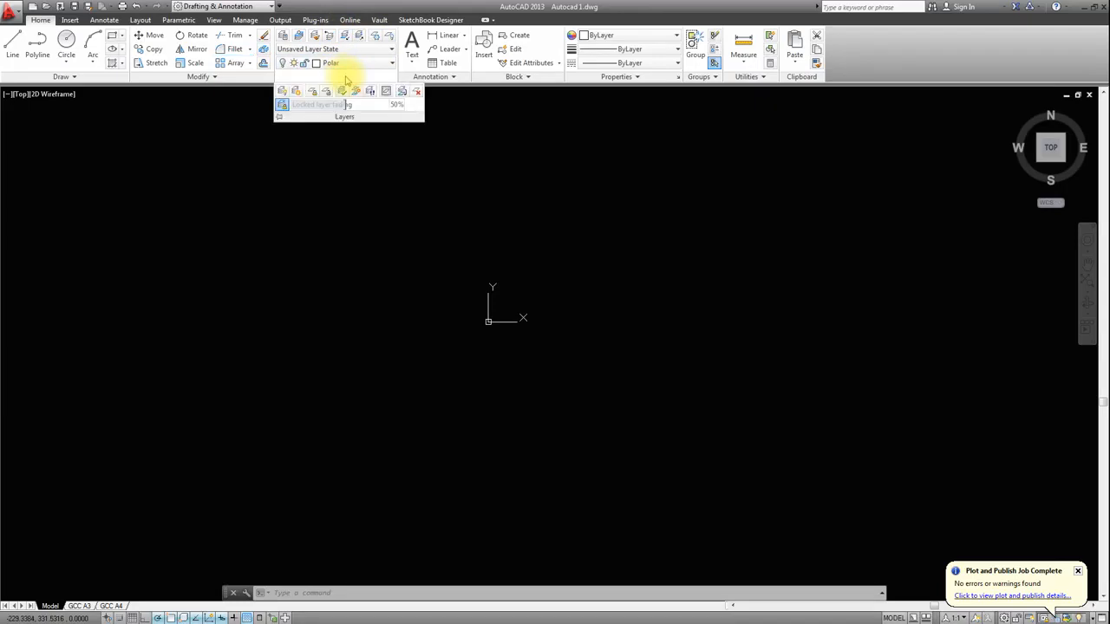
pyautogui.click(360, 156)
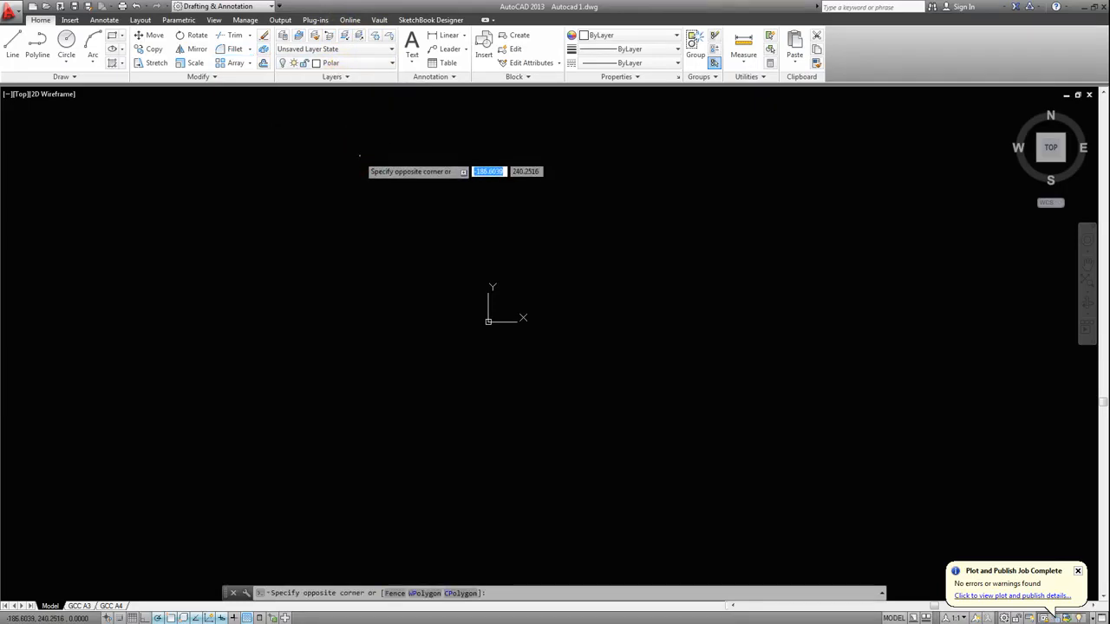
pyautogui.press('Escape')
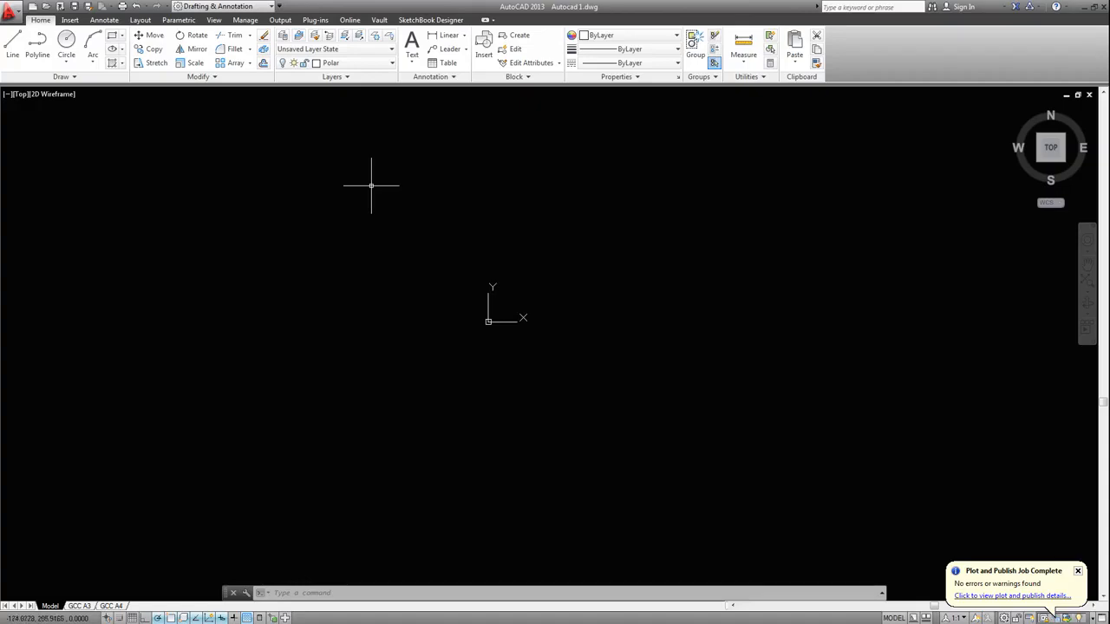
# Step: Review the list of layers in the drawing
pyautogui.click(390, 64)
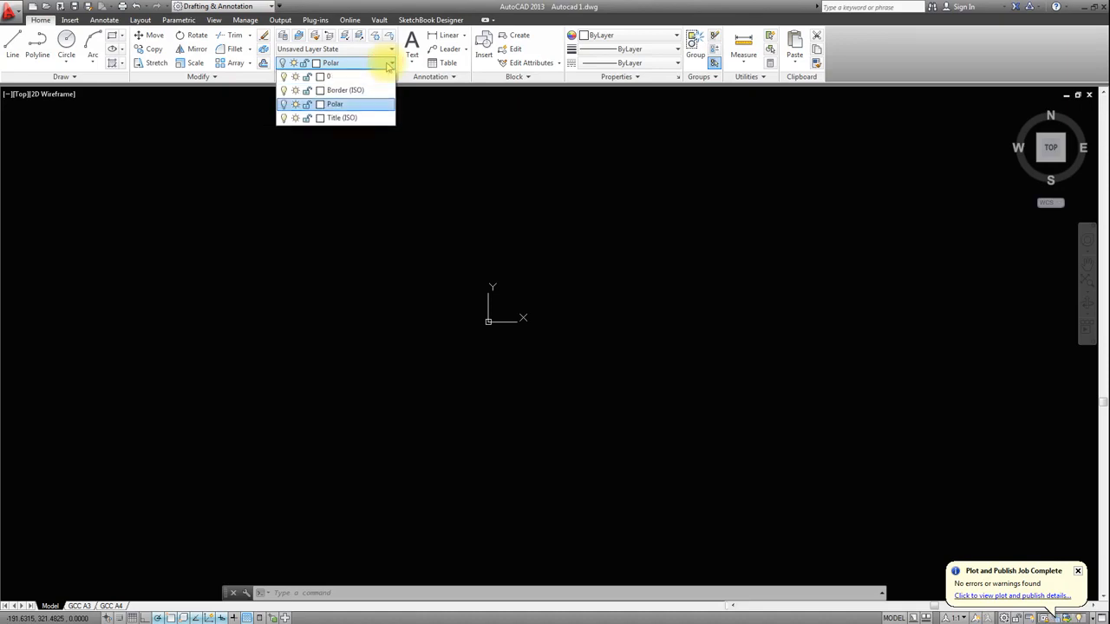
pyautogui.click(468, 144)
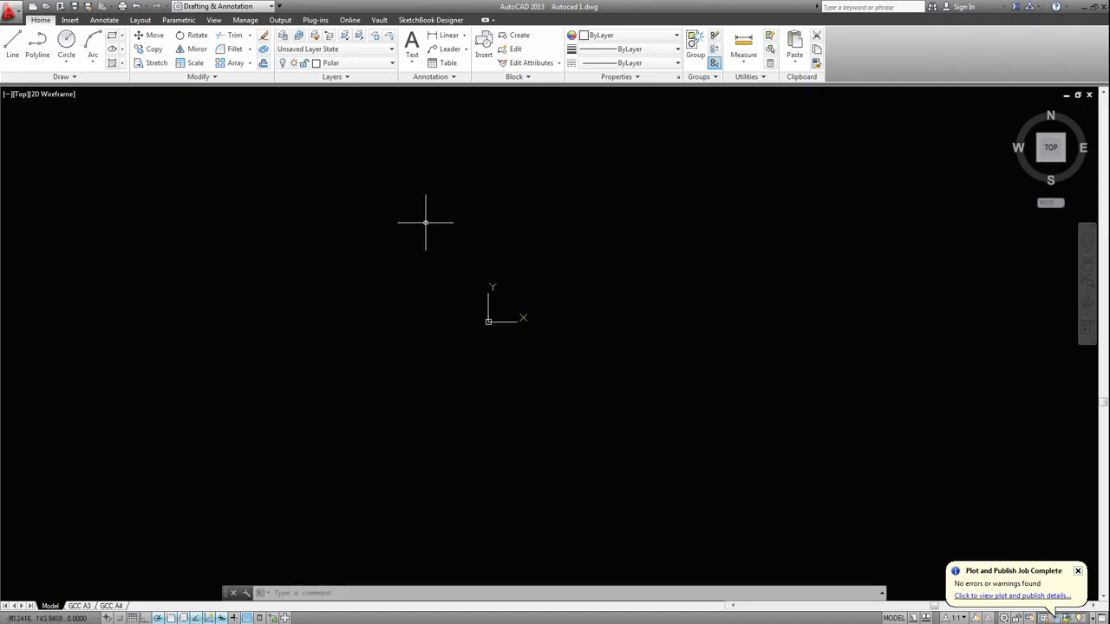
pyautogui.click(391, 64)
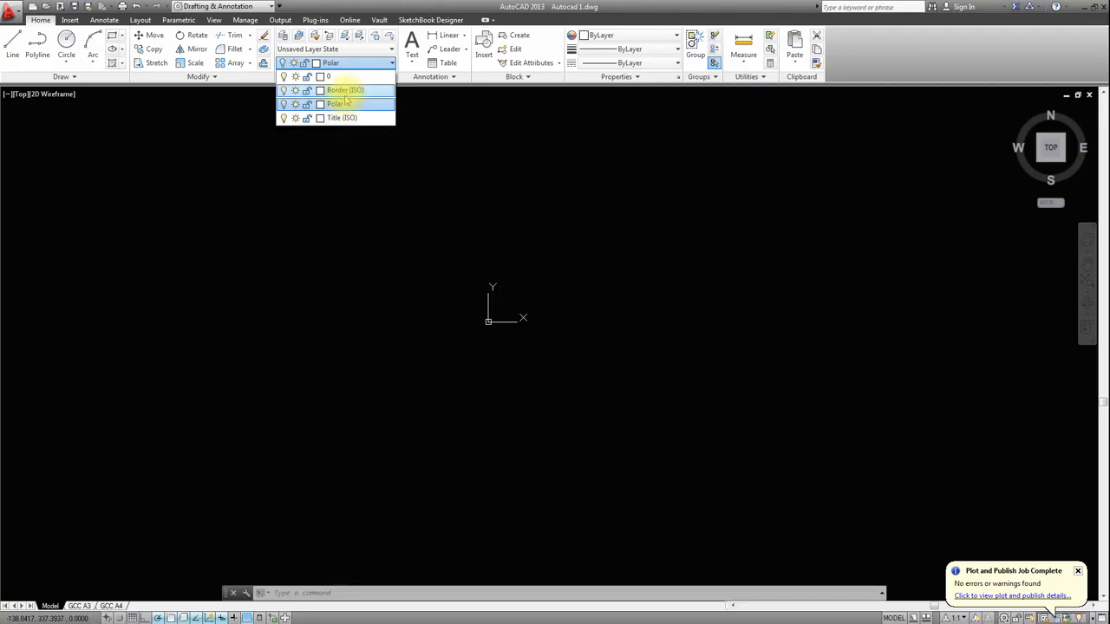
# Step: Open the GCC A3 layout and examine its sheet border and title block
pyautogui.click(78, 606)
pyautogui.click(78, 605)
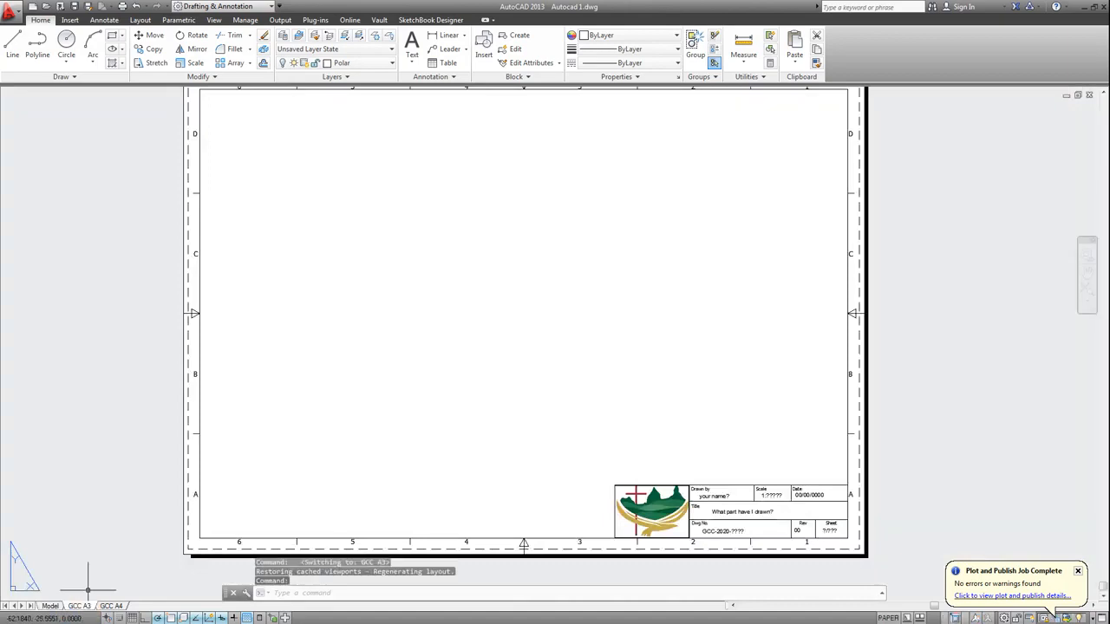
pyautogui.scroll(1, 508, 518)
pyautogui.scroll(-2, 508, 516)
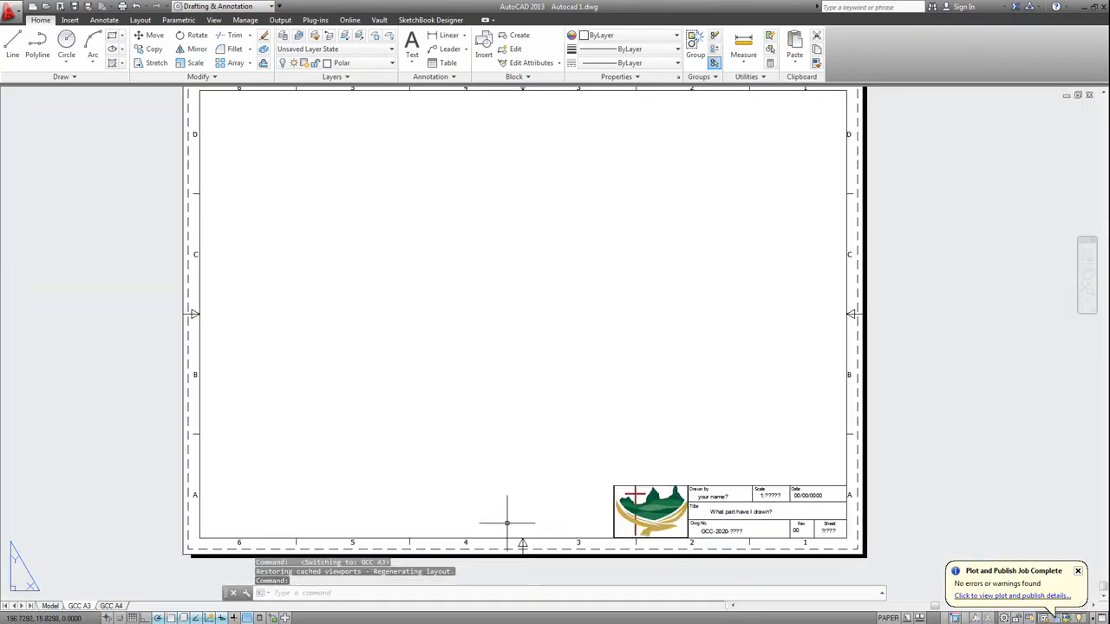
pyautogui.scroll(2, 508, 522)
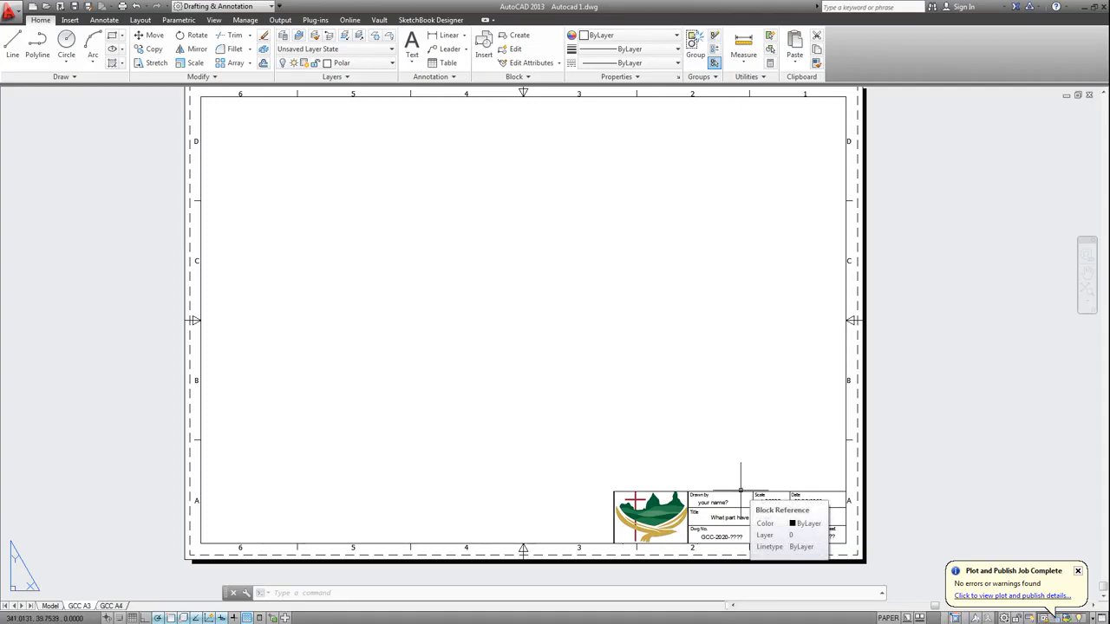
# Step: Switch to the GCC A4 layout and zoom the sheet to its extents
pyautogui.click(111, 605)
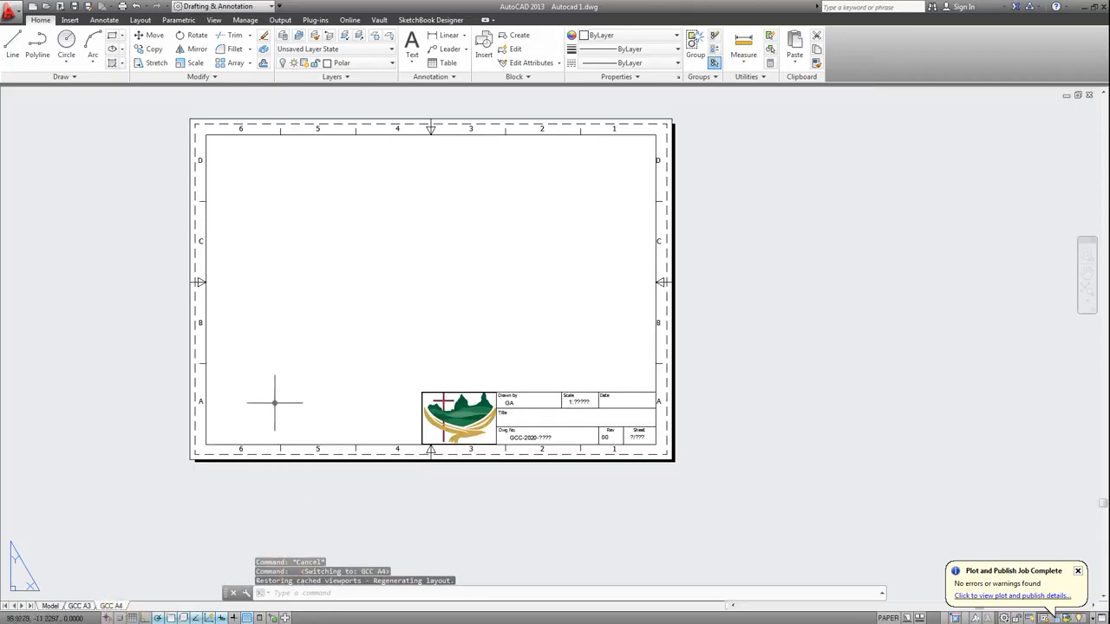
pyautogui.scroll(2, 275, 148)
pyautogui.scroll(-2, 277, 159)
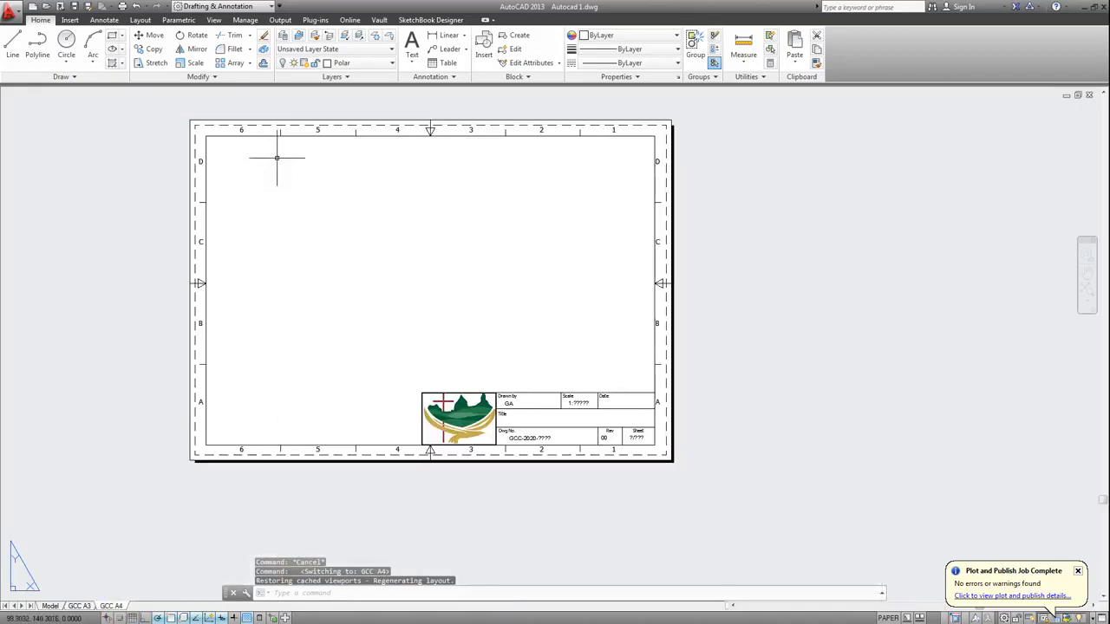
pyautogui.write('z')
pyautogui.press('Return')
pyautogui.write('e')
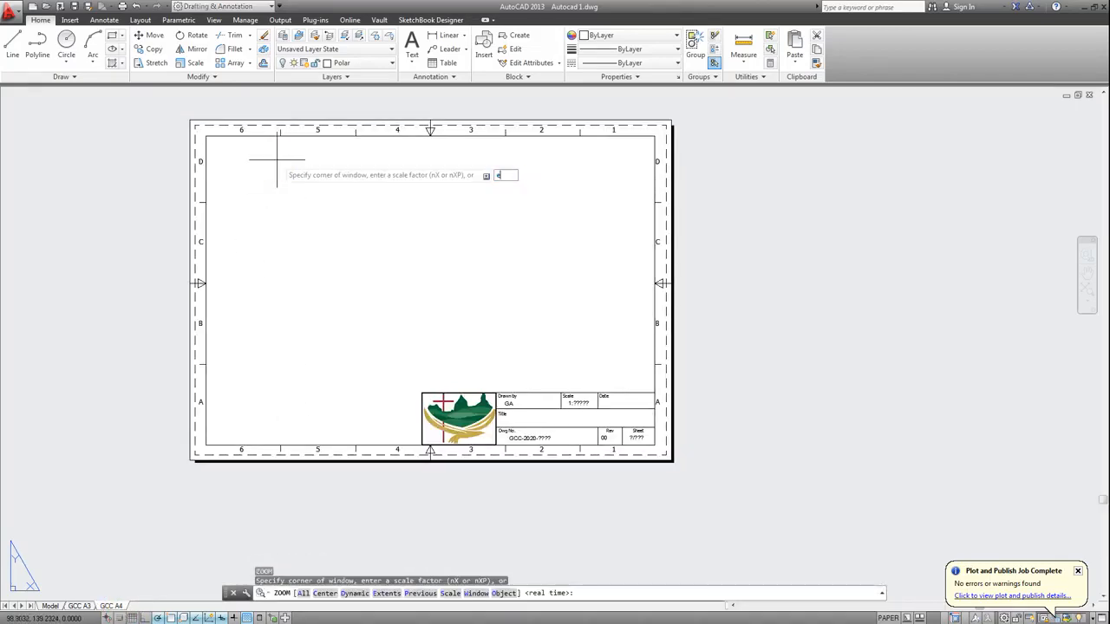
pyautogui.press('Return')
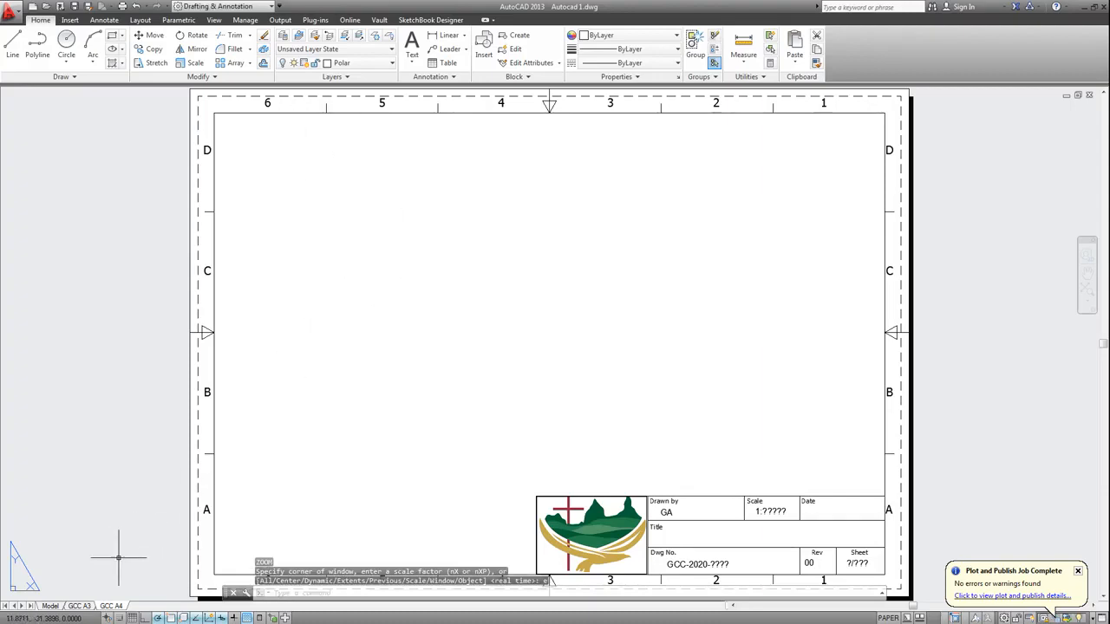
# Step: Compare the GCC A3 and GCC A4 layouts with model space, and finish in model space
pyautogui.click(81, 606)
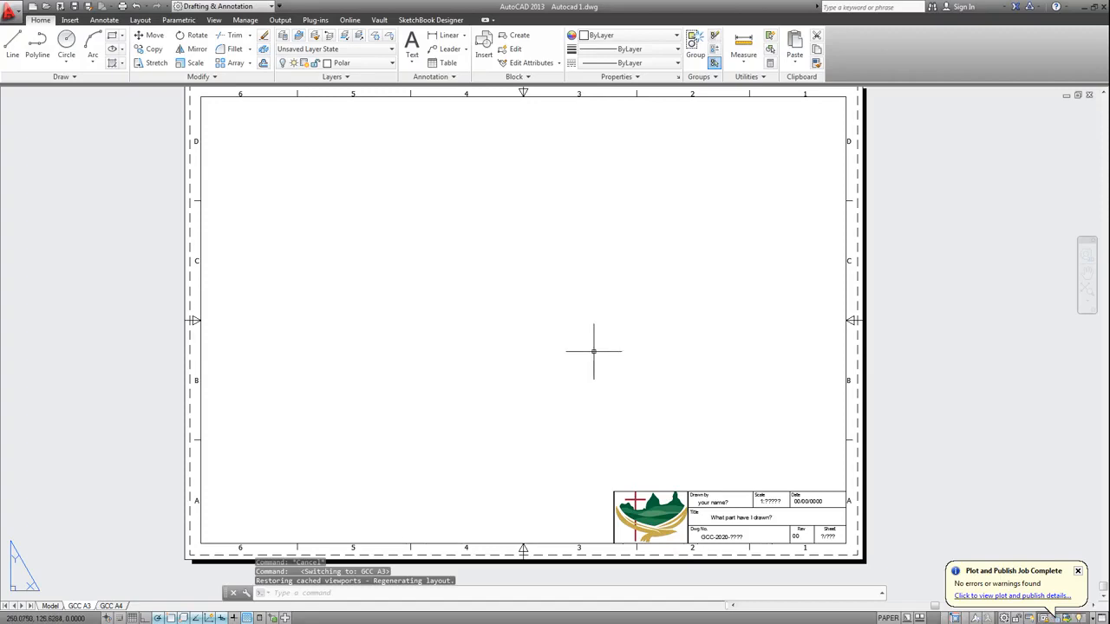
pyautogui.click(108, 606)
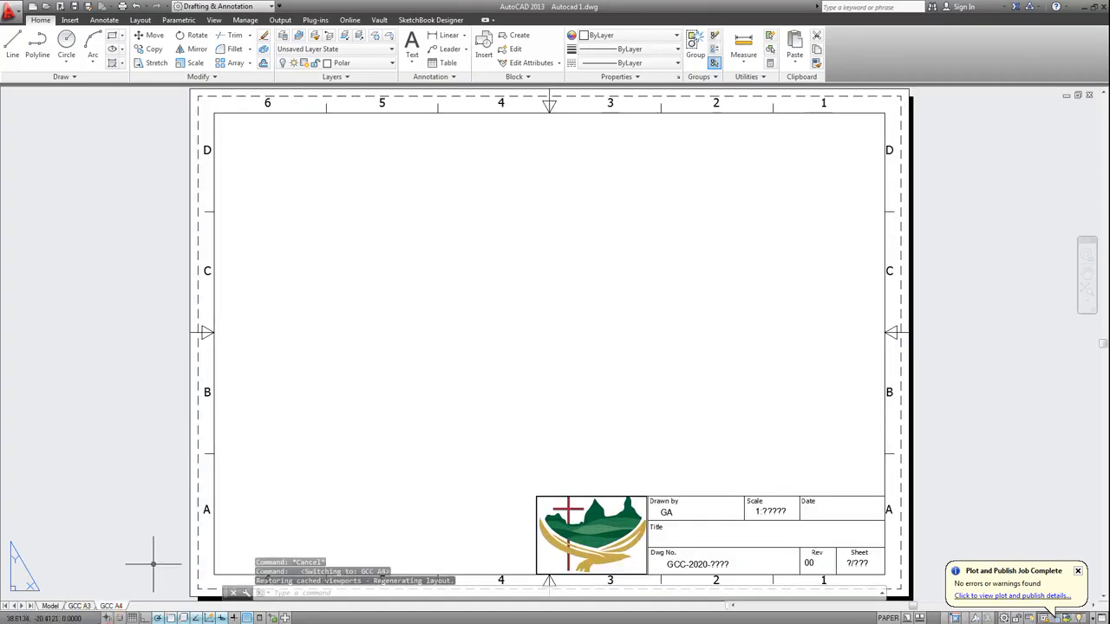
pyautogui.click(50, 606)
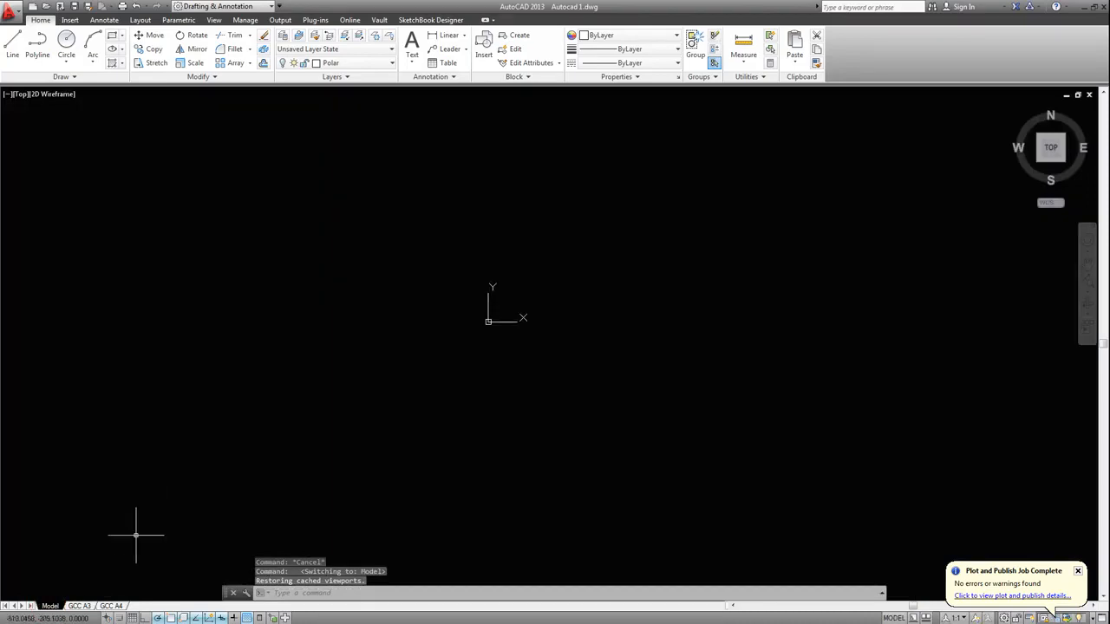
pyautogui.click(81, 606)
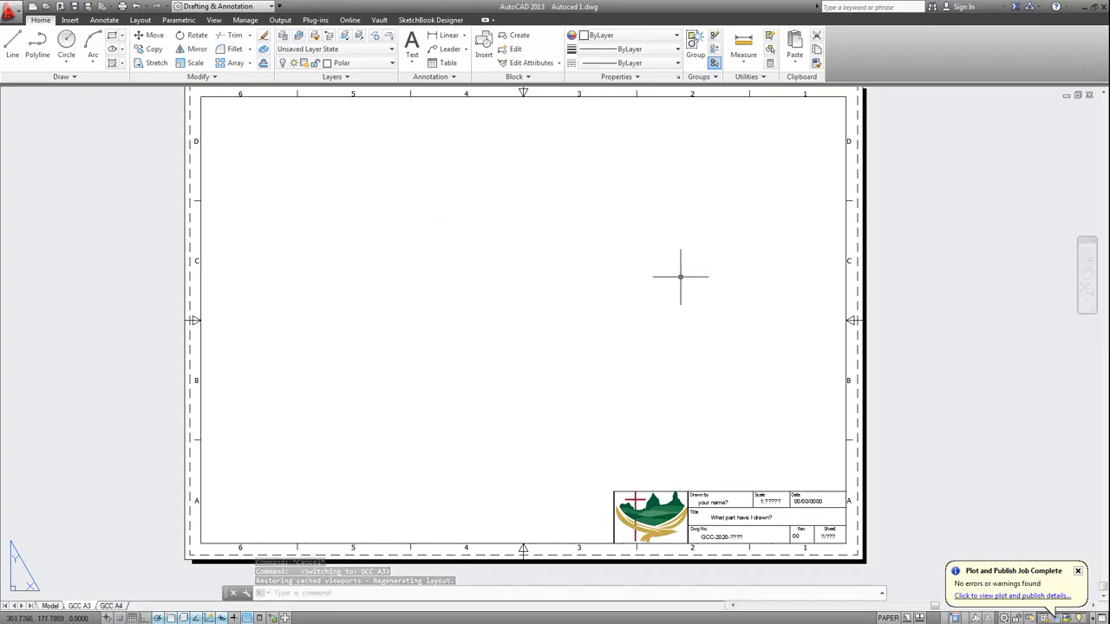
pyautogui.click(50, 605)
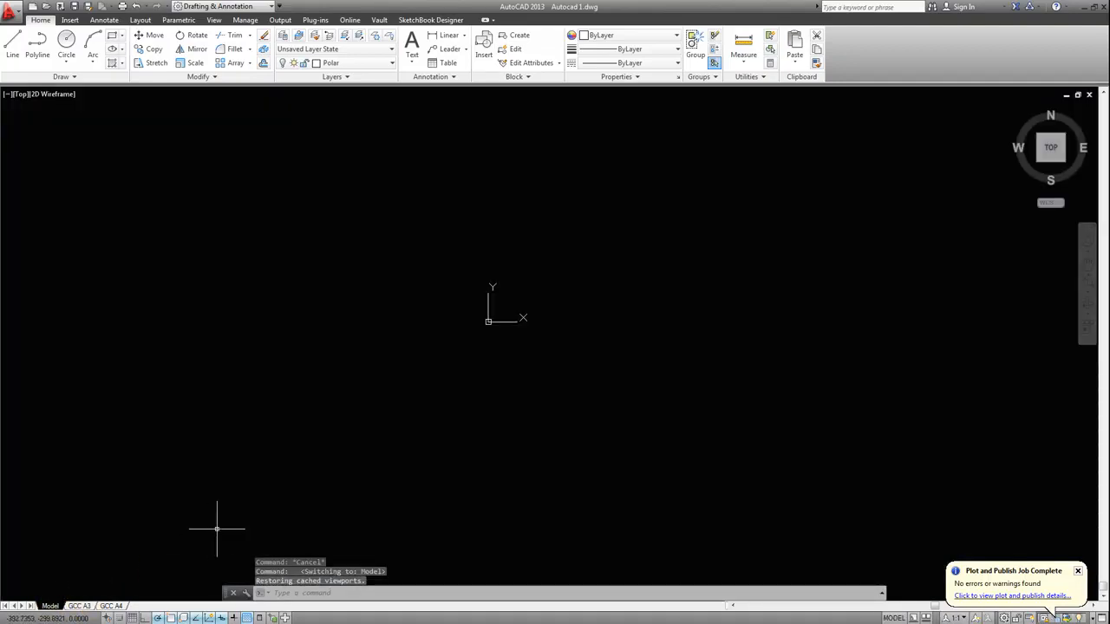
pyautogui.click(80, 605)
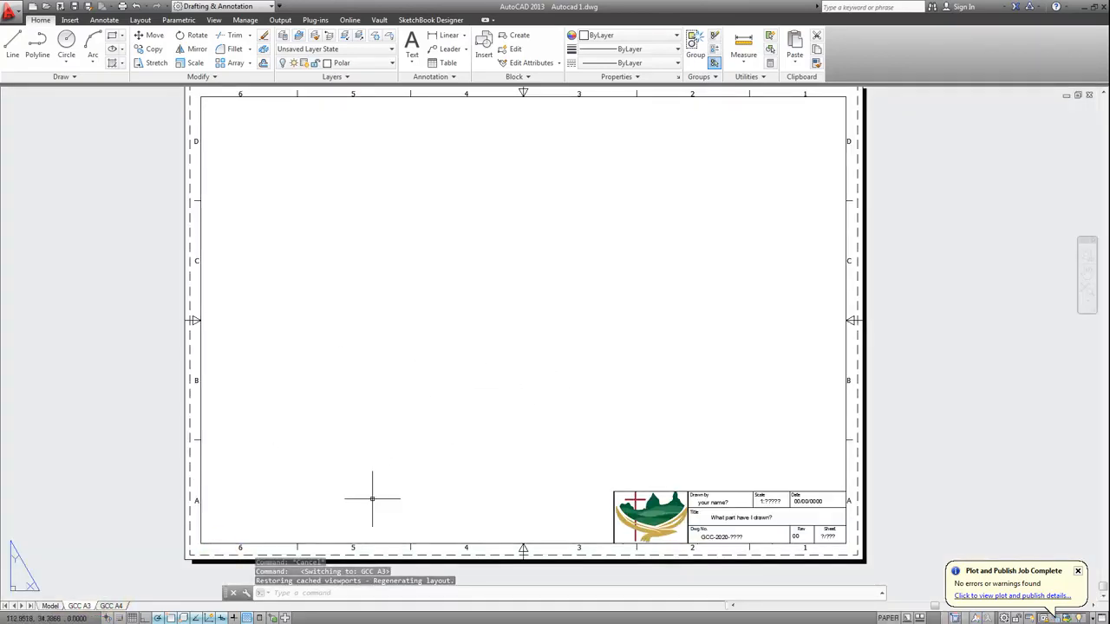
pyautogui.click(110, 605)
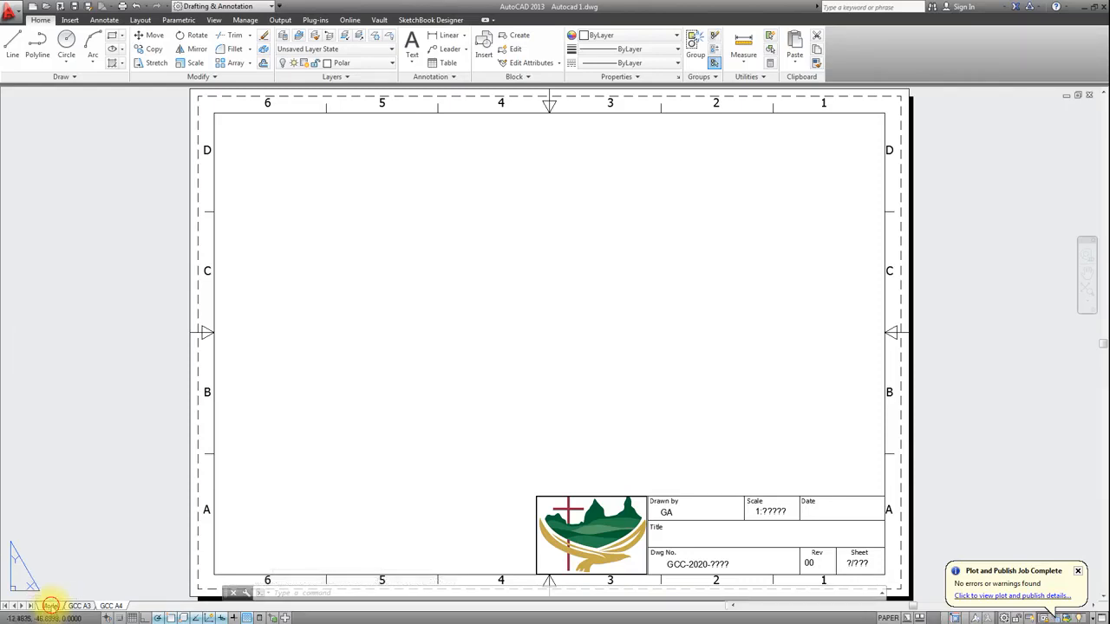
pyautogui.click(50, 605)
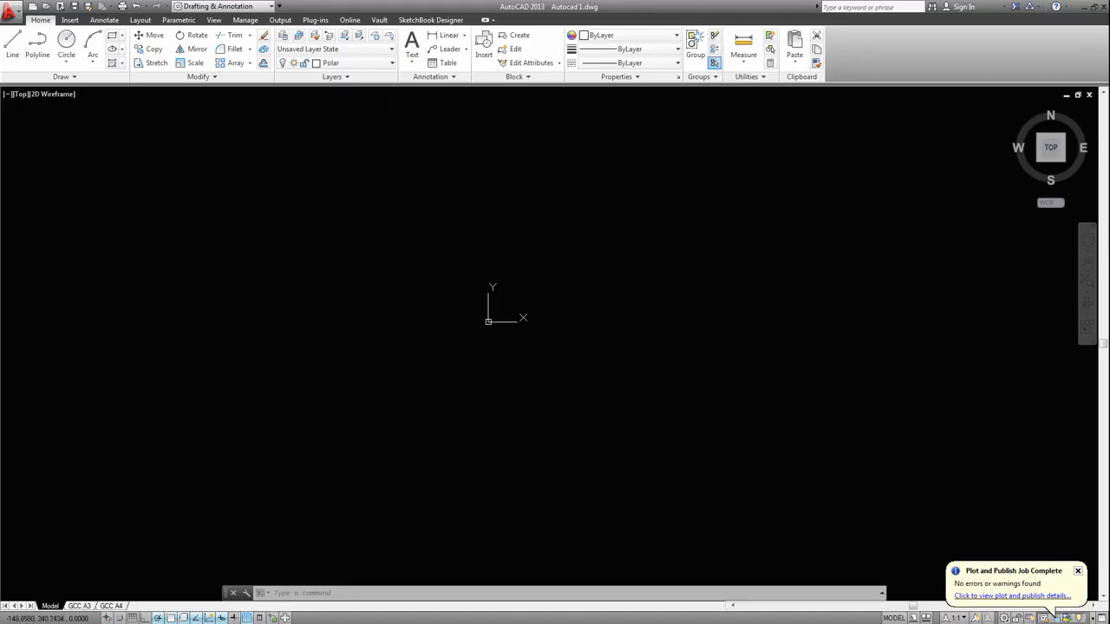
# Step: Turn on the Polar layer in model space
pyautogui.click(390, 63)
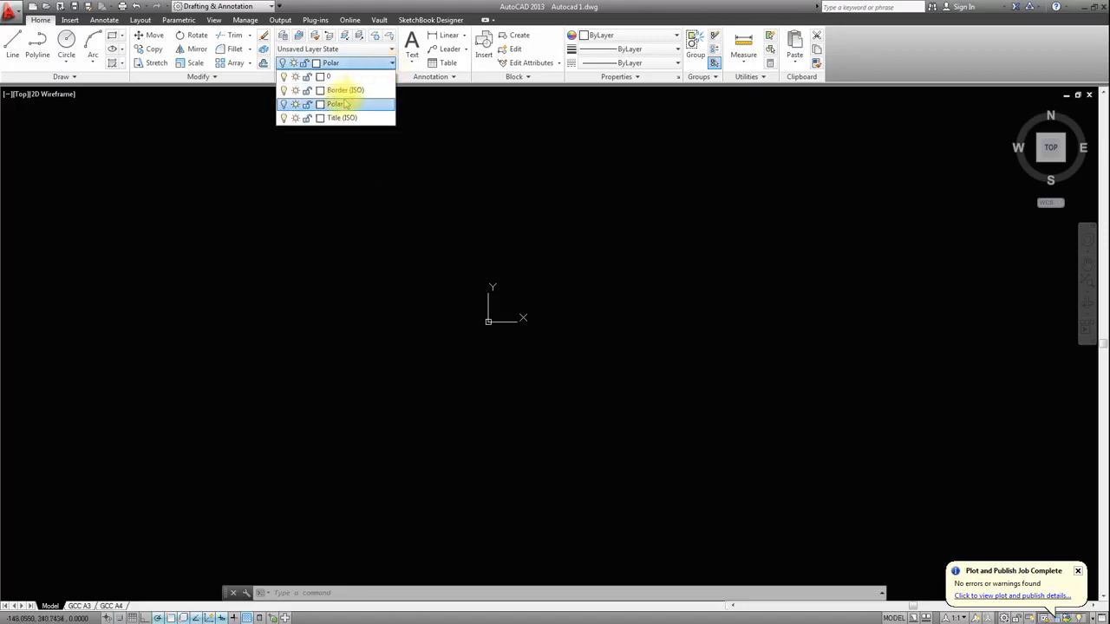
pyautogui.click(283, 104)
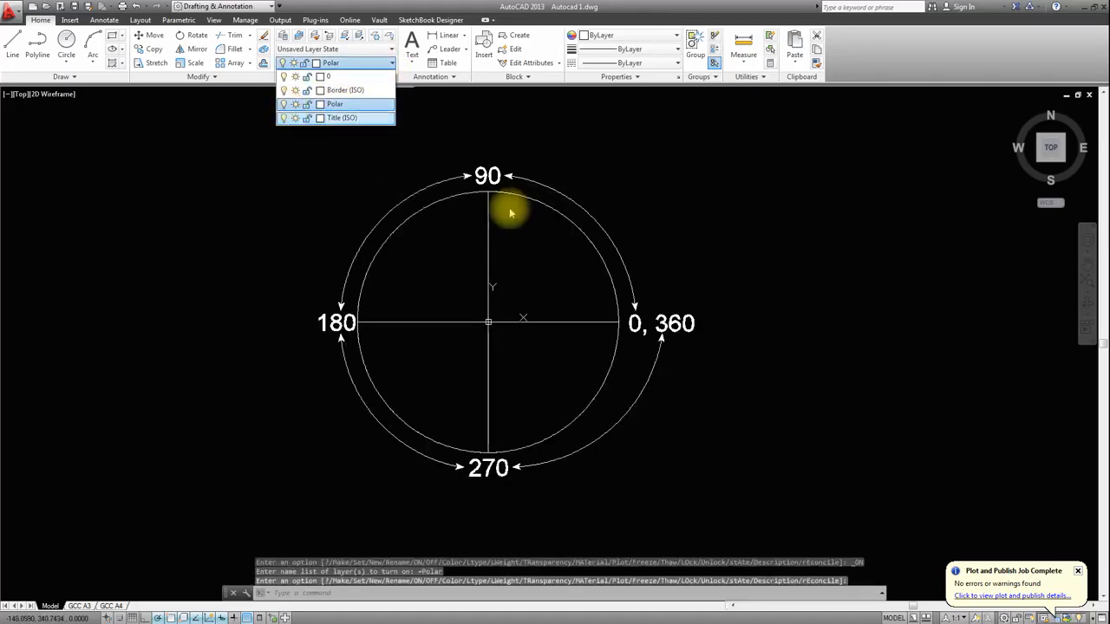
pyautogui.click(280, 272)
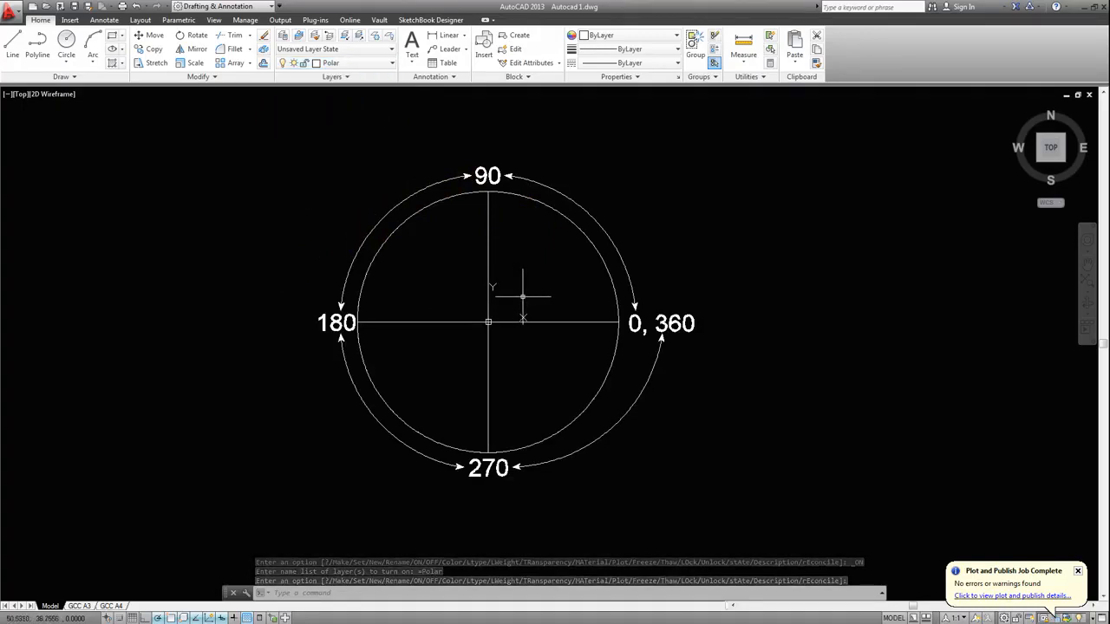
# Step: Examine the polar reference diagram's 0/360, 90, 180 and 270 degree directions, briefly selecting the whole diagram and clearing the selection
pyautogui.scroll(2, 507, 314)
pyautogui.scroll(-2, 502, 302)
pyautogui.scroll(2, 499, 305)
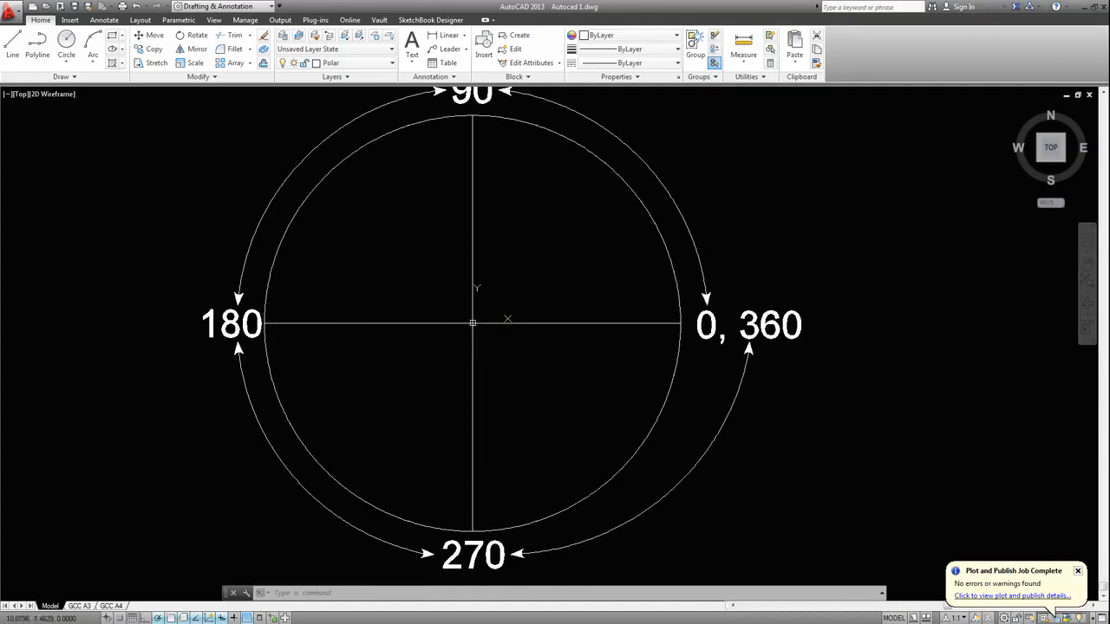
pyautogui.scroll(-2, 488, 324)
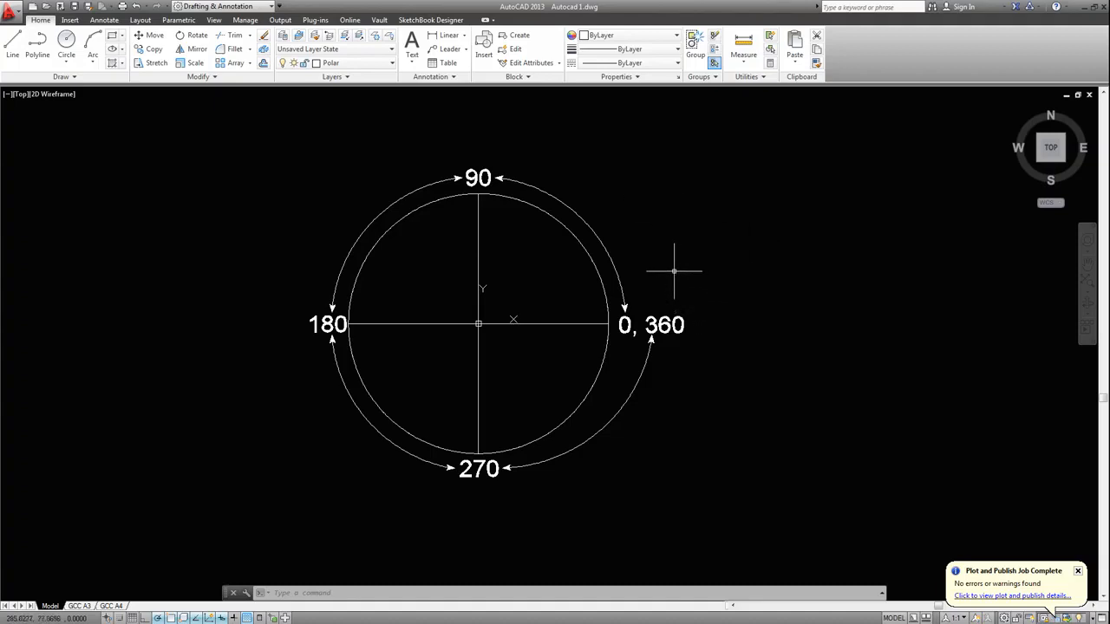
pyautogui.click(560, 227)
pyautogui.click(548, 209)
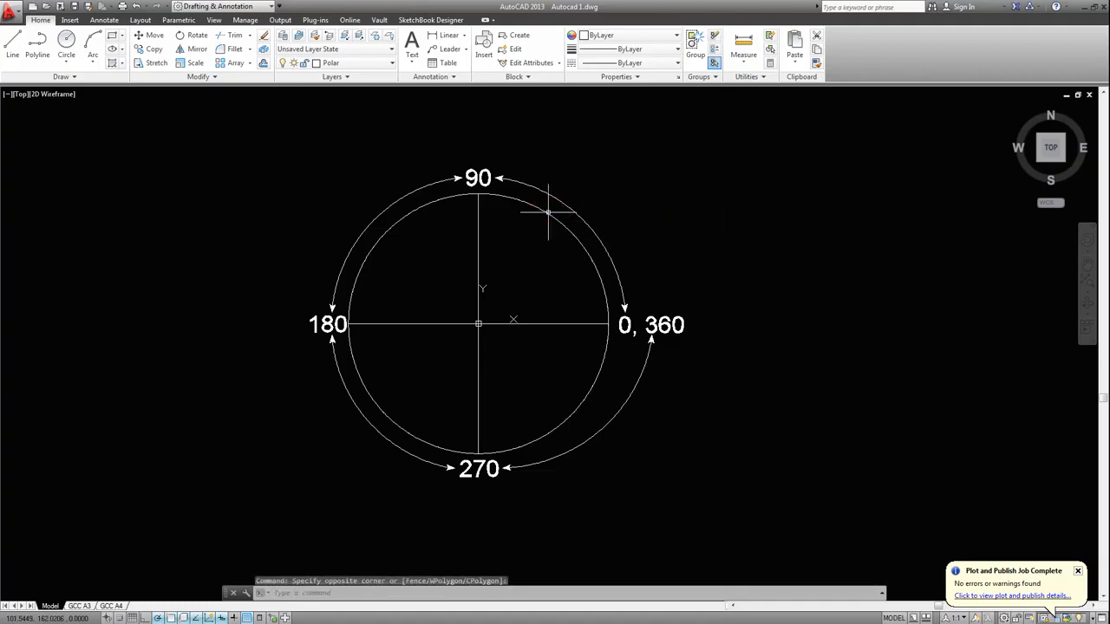
pyautogui.hotkey('ctrl', 'a')
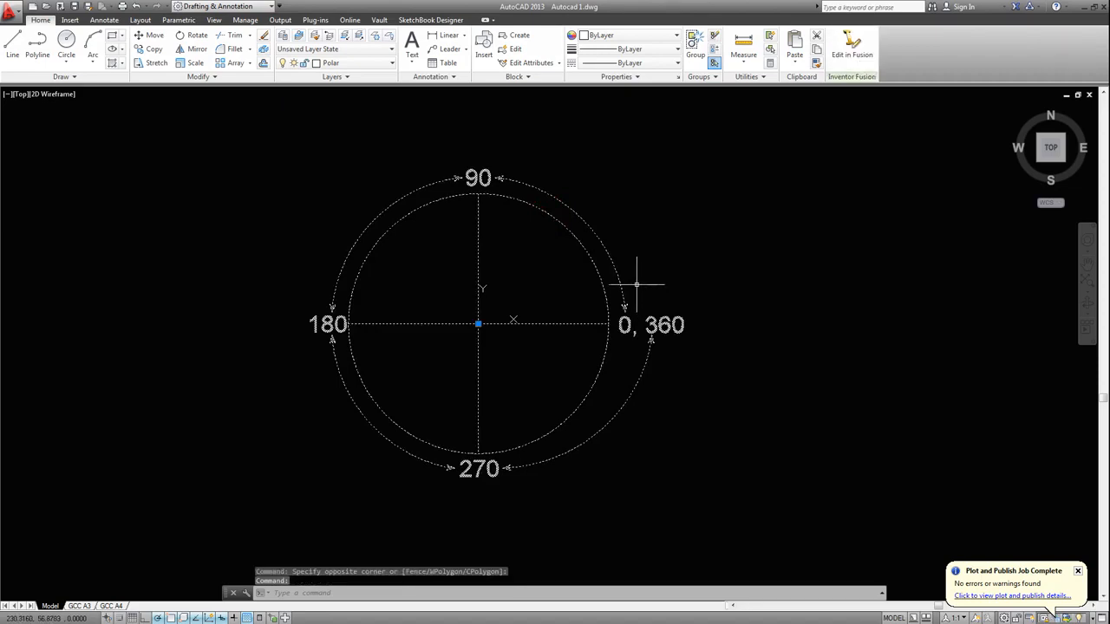
pyautogui.press('Escape')
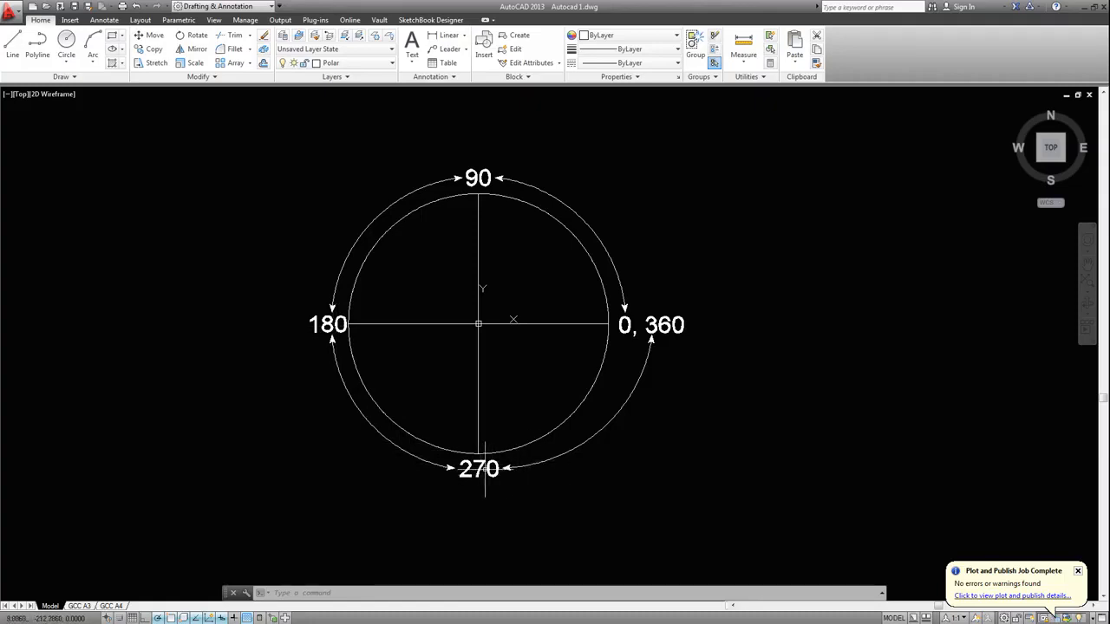
pyautogui.moveTo(651, 325)
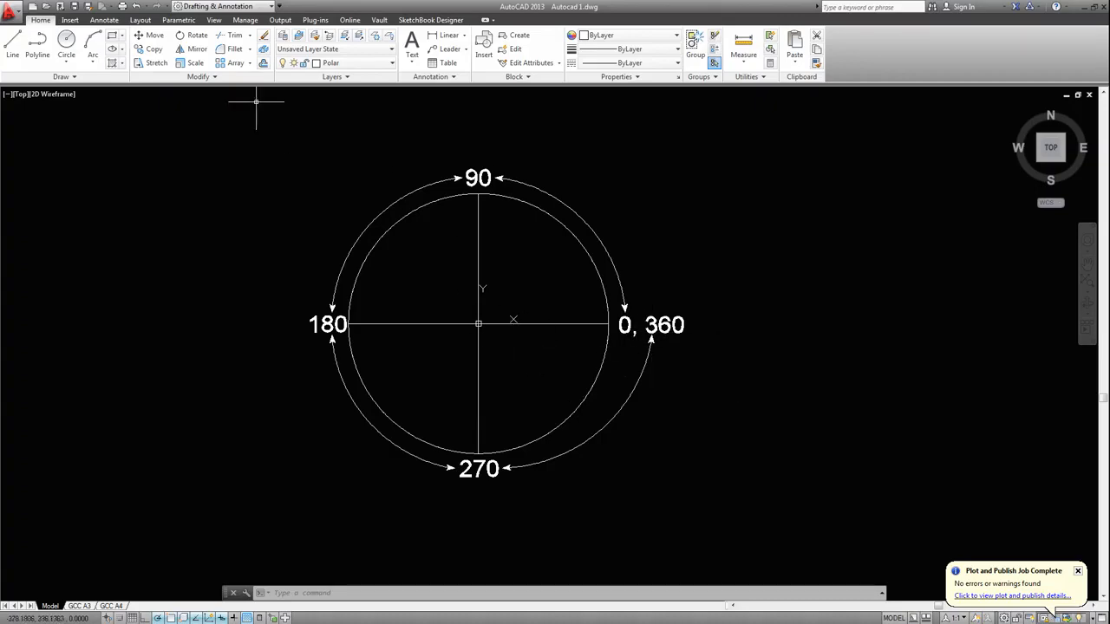
pyautogui.click(13, 38)
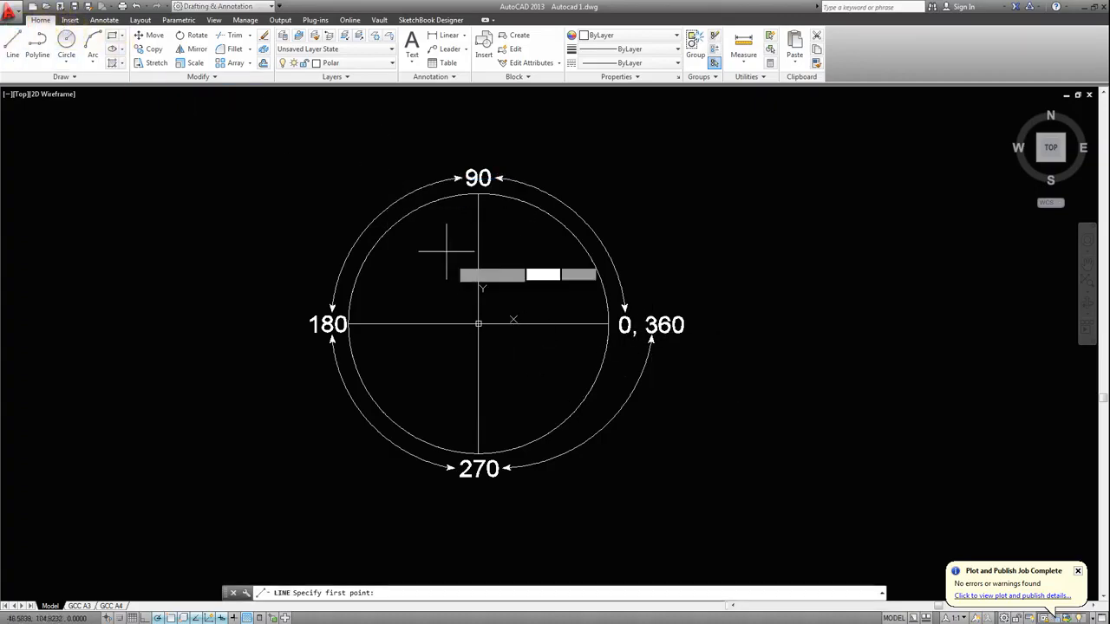
pyautogui.click(477, 324)
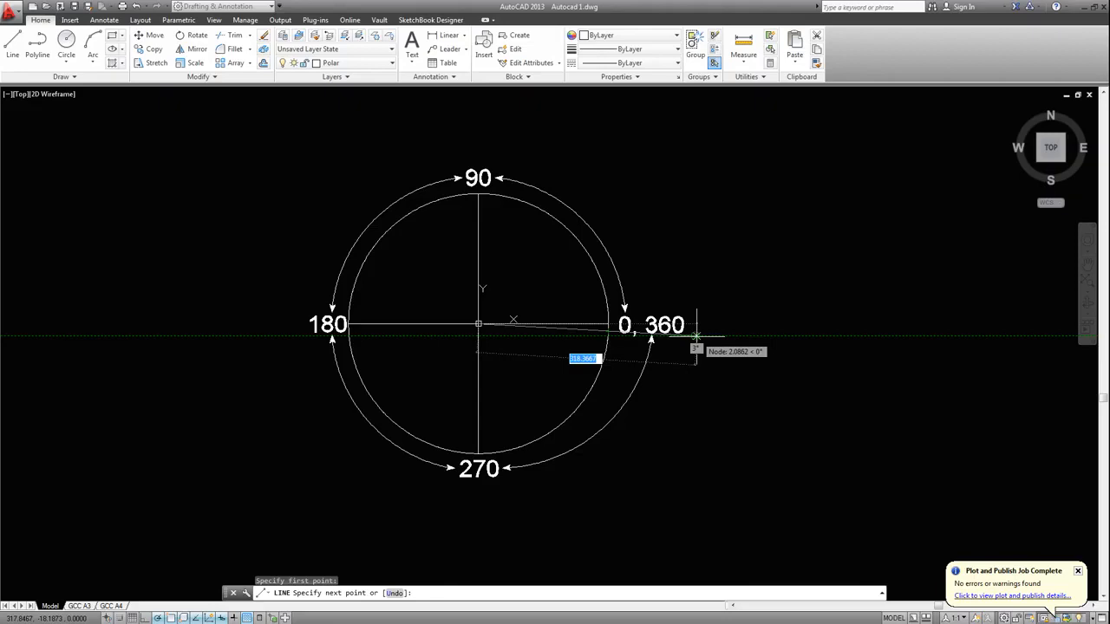
pyautogui.press('Escape')
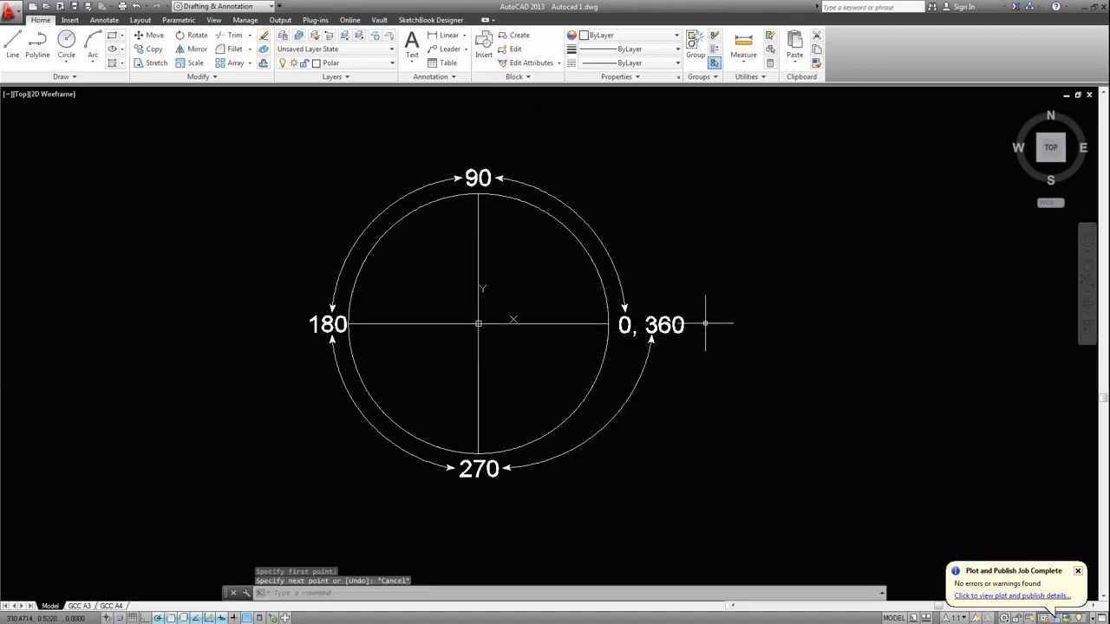
# Step: Draw a line from the centre of the polar circle, 300 units long at a polar angle of 357°, and select it for inspection
pyautogui.press('Return')
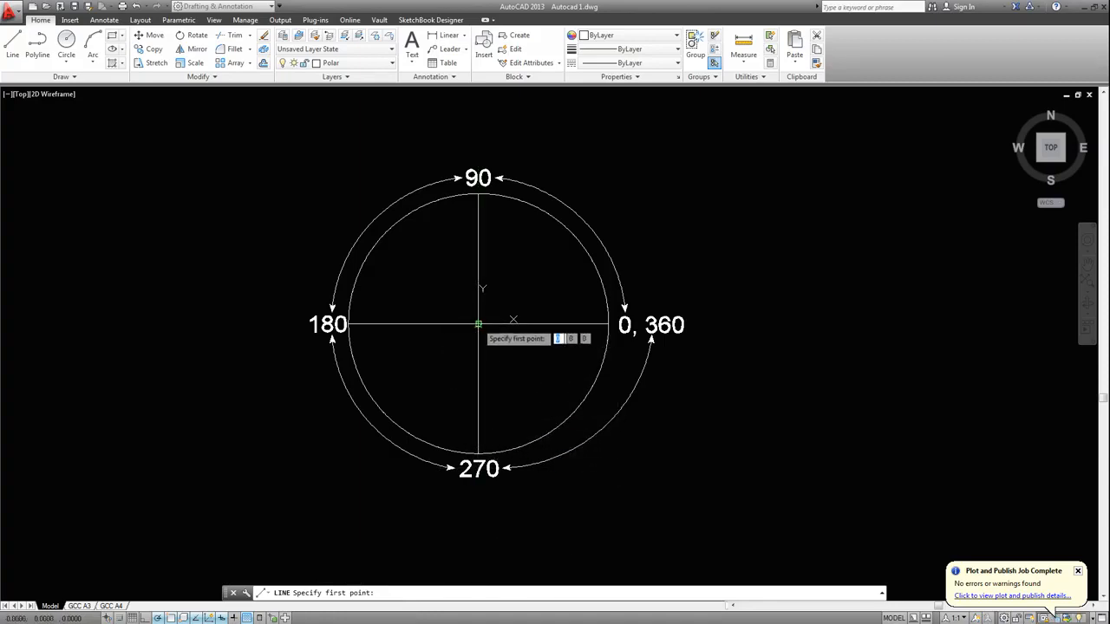
pyautogui.click(479, 324)
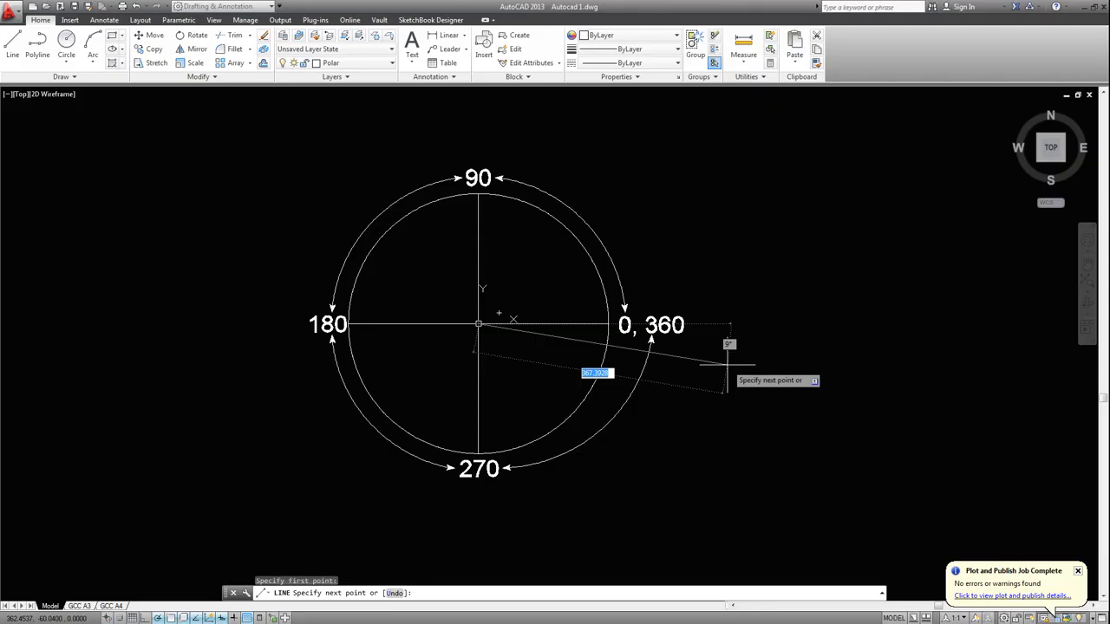
pyautogui.press('F8')
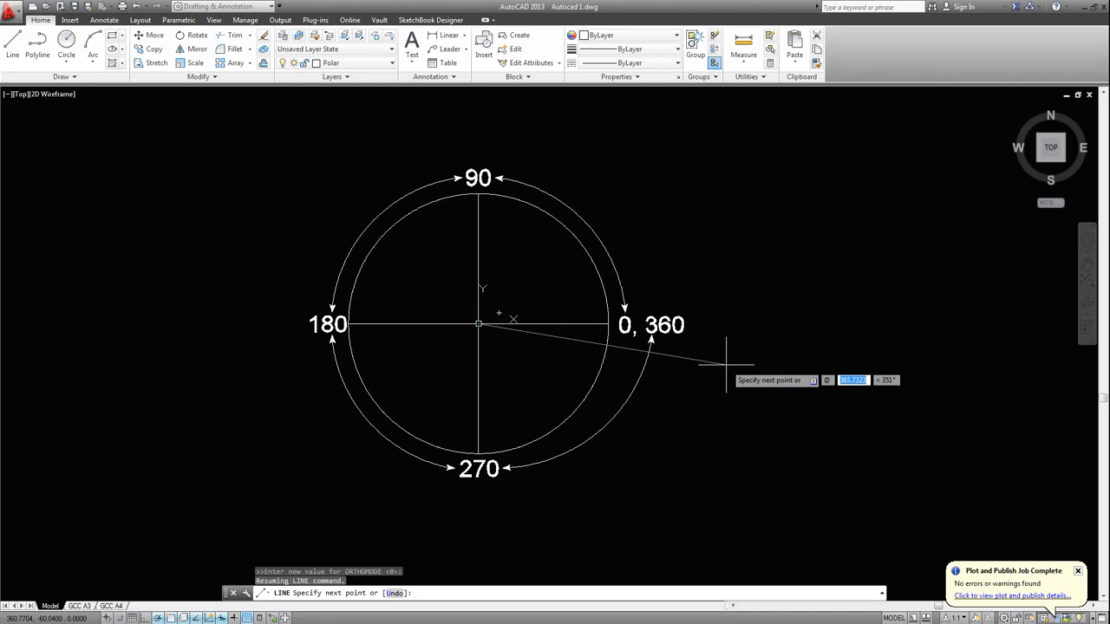
pyautogui.write('300')
pyautogui.press('Tab')
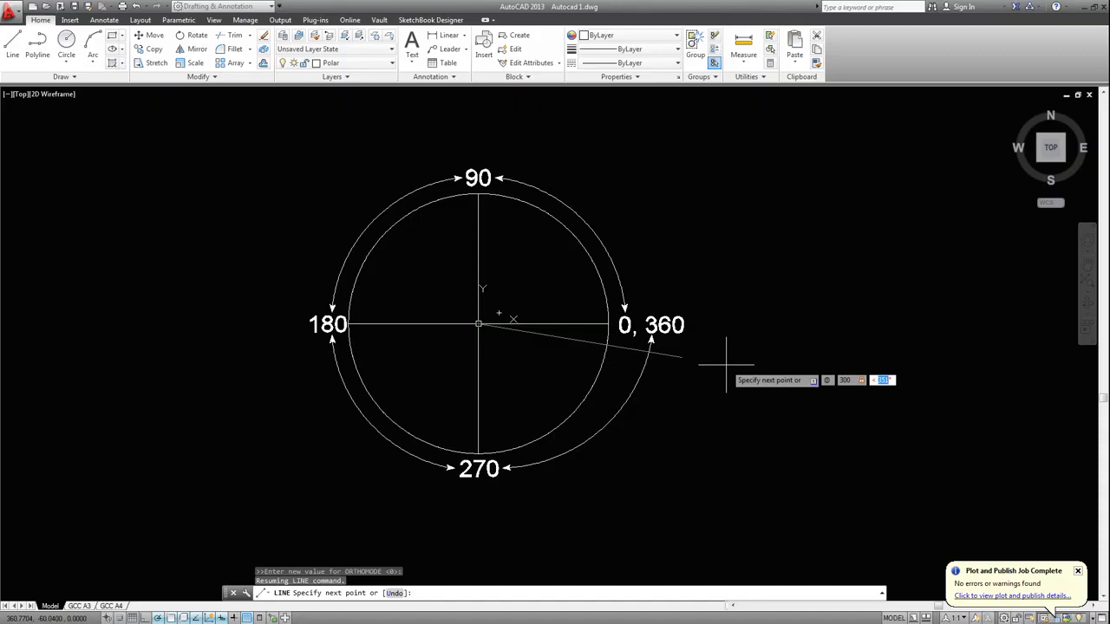
pyautogui.write('357')
pyautogui.press('Return')
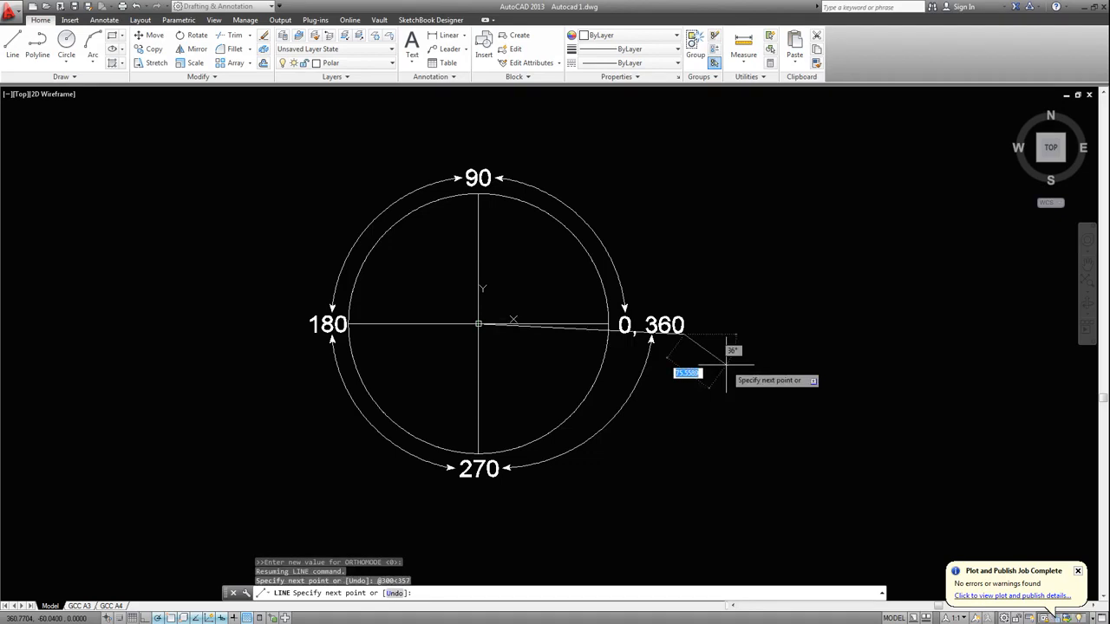
pyautogui.press('Escape')
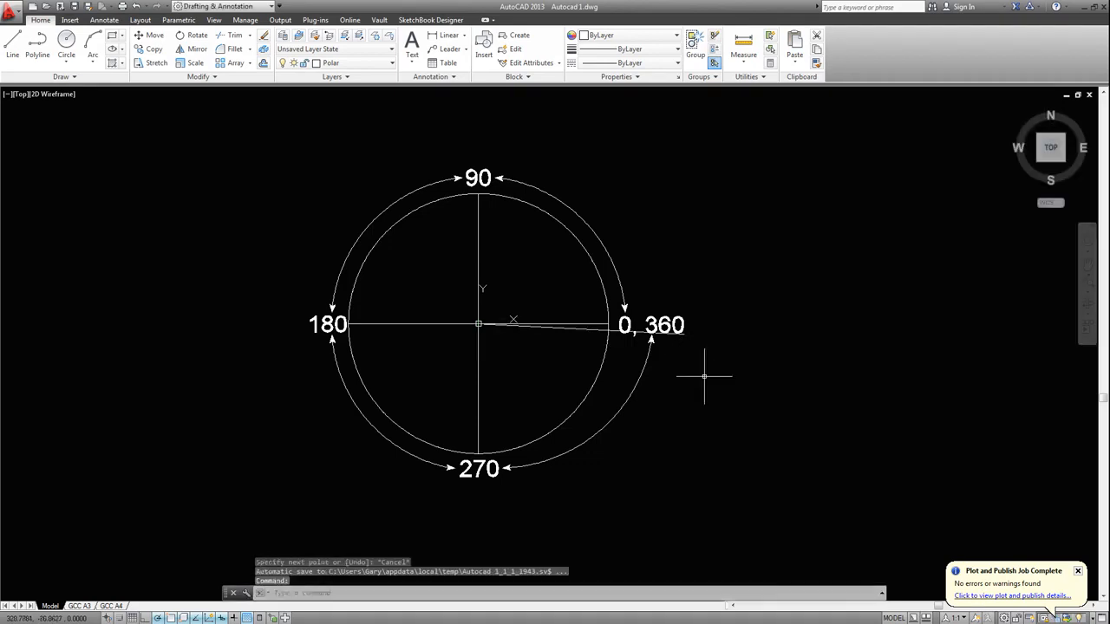
pyautogui.scroll(5, 618, 339)
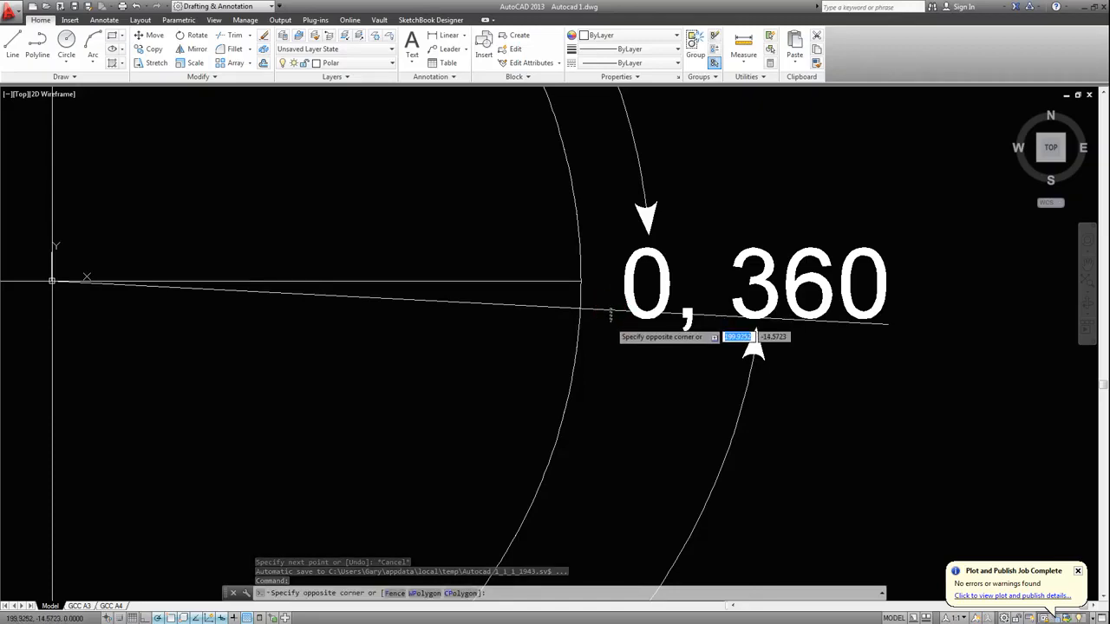
pyautogui.click(612, 309)
pyautogui.click(672, 338)
pyautogui.scroll(-4, 673, 338)
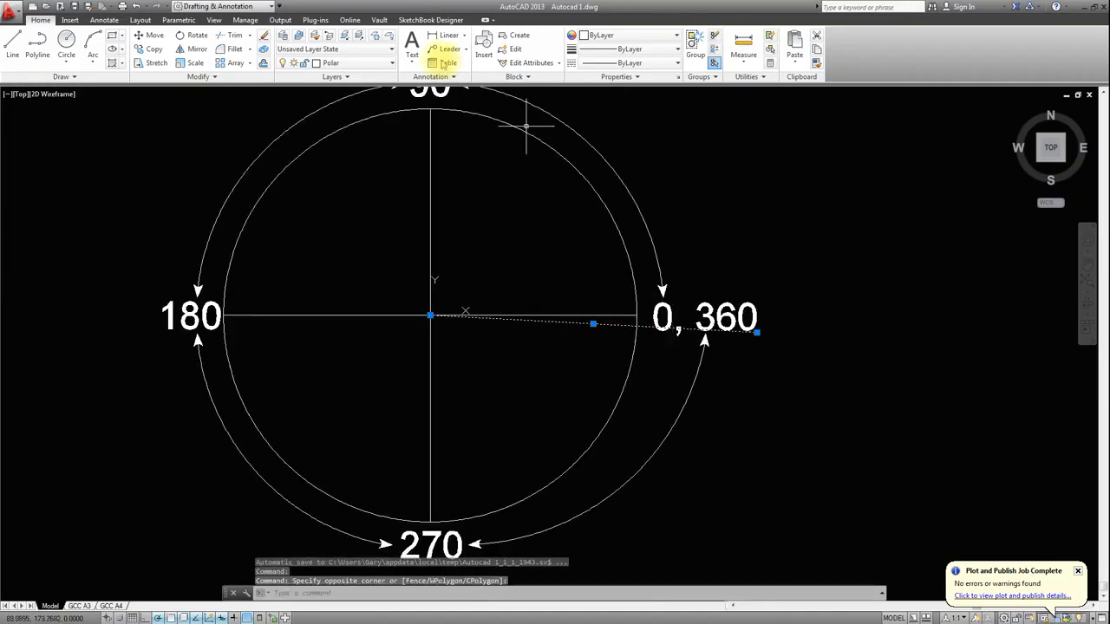
# Step: Draw a second line from the circle's centre, 300 units long at a polar angle of 30°
pyautogui.click(12, 45)
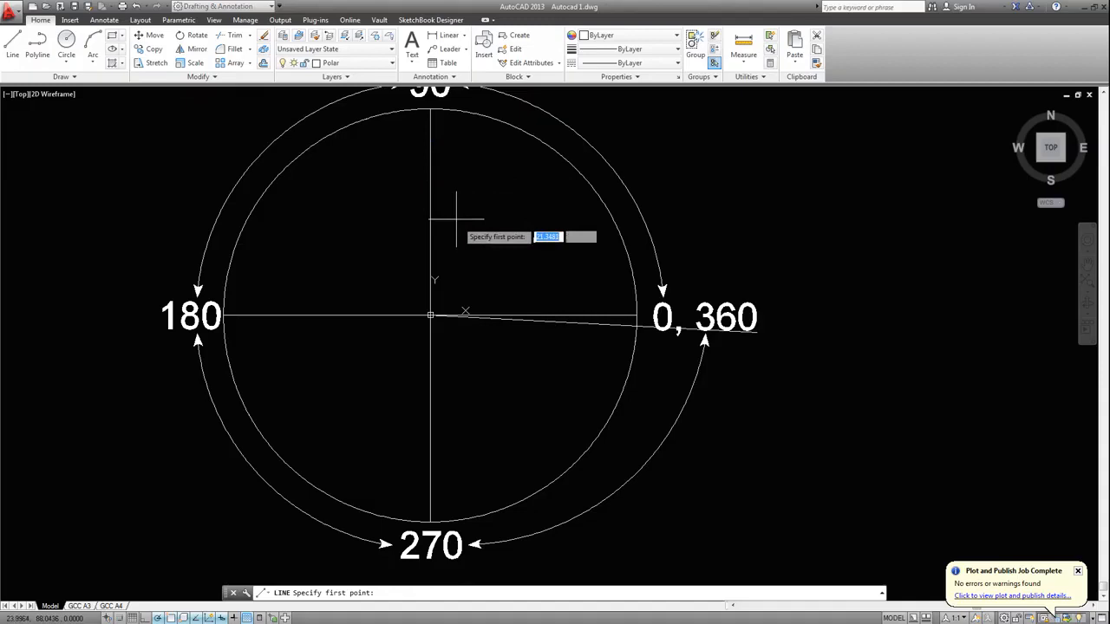
pyautogui.scroll(5, 399, 318)
pyautogui.scroll(-4, 398, 319)
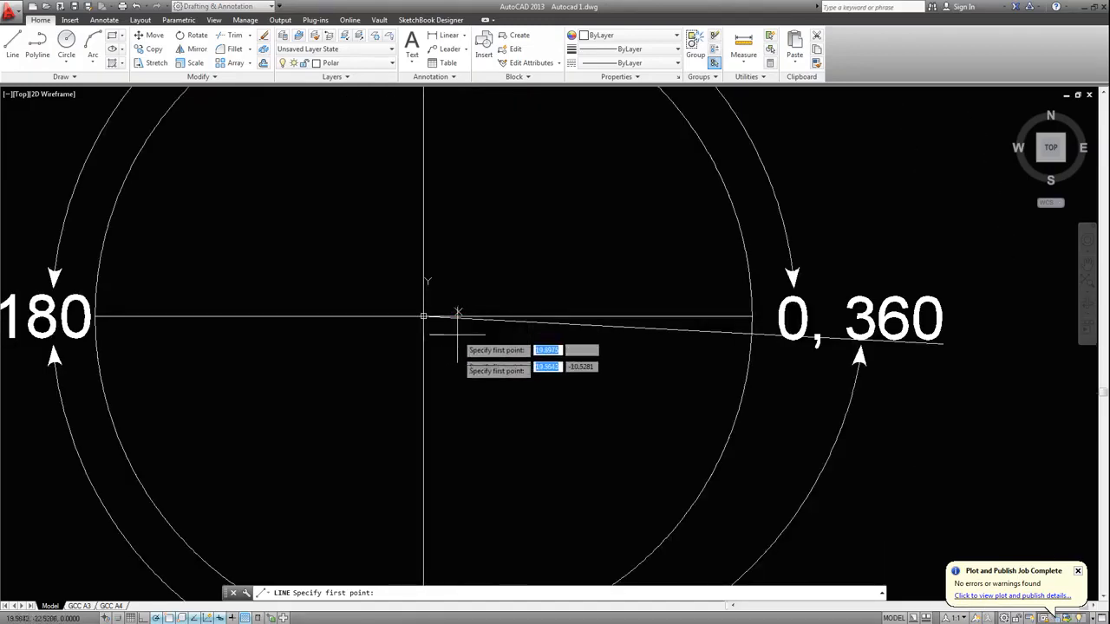
pyautogui.scroll(4, 425, 315)
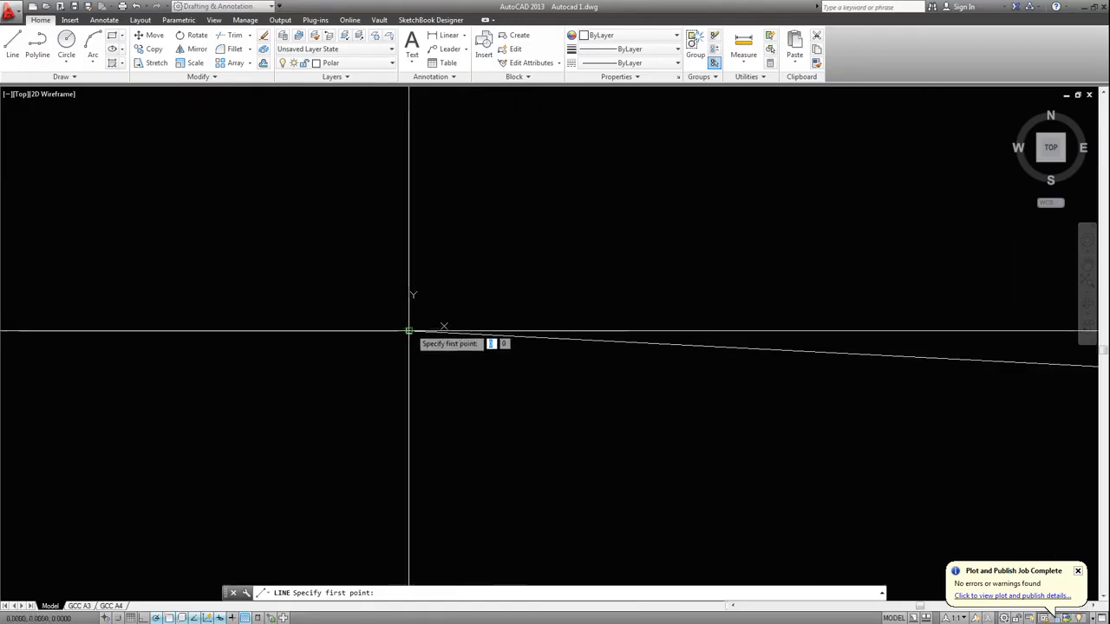
pyautogui.click(409, 331)
pyautogui.scroll(-4, 410, 331)
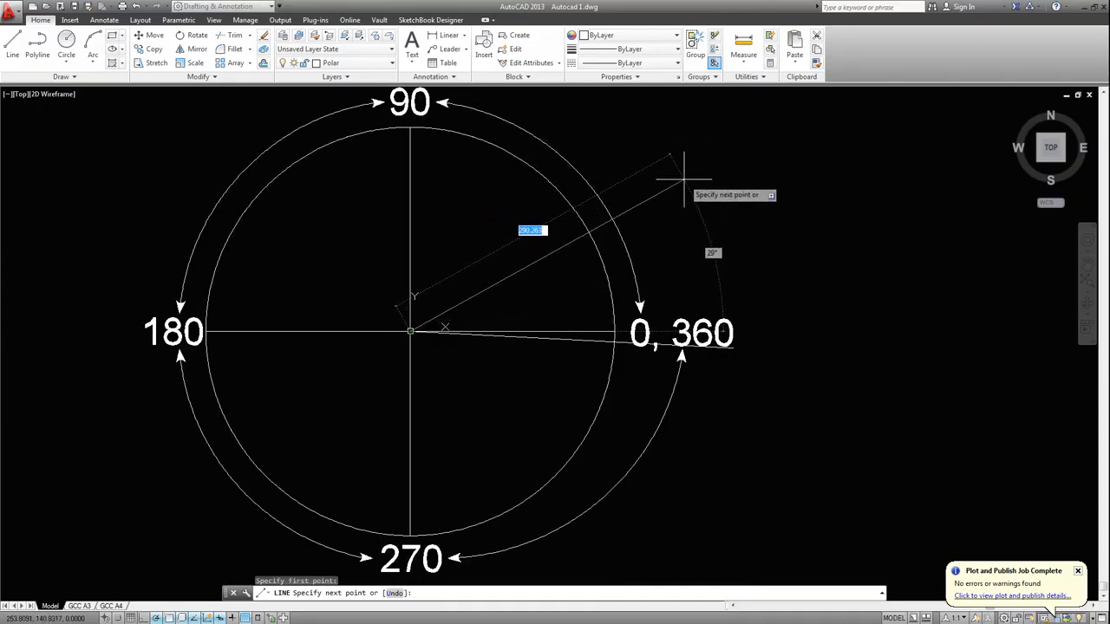
pyautogui.write('300')
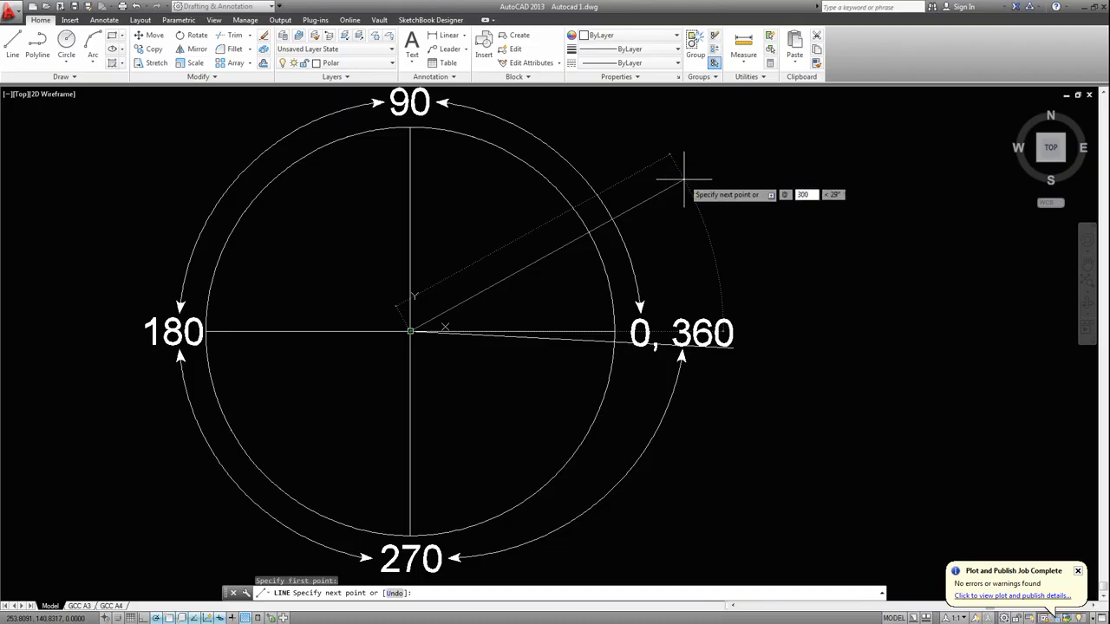
pyautogui.press('Tab')
pyautogui.write('30')
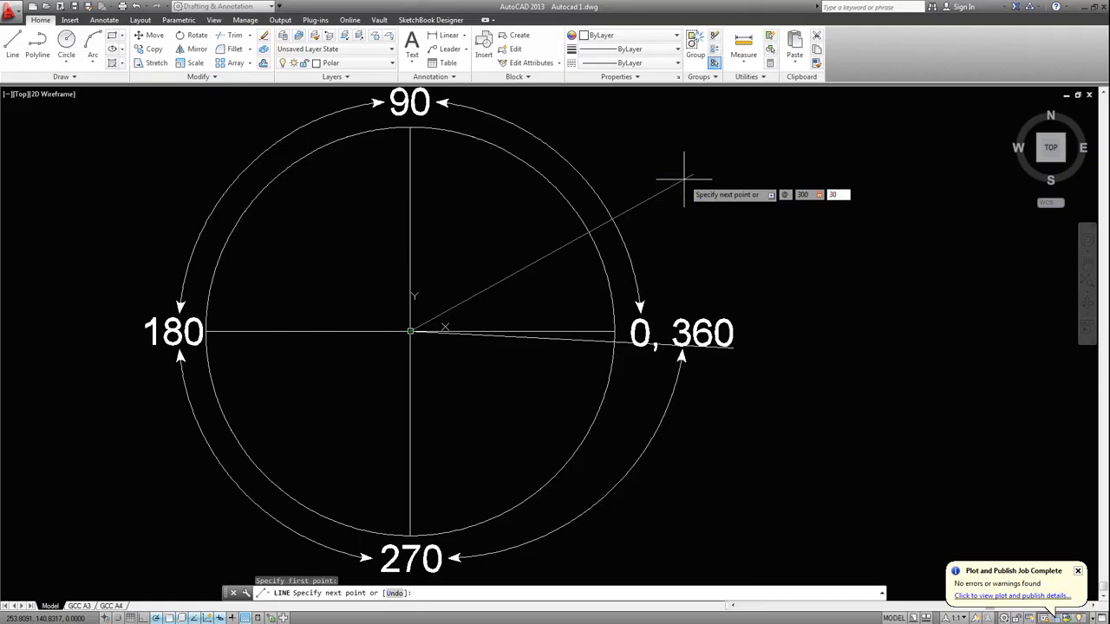
pyautogui.press('Return')
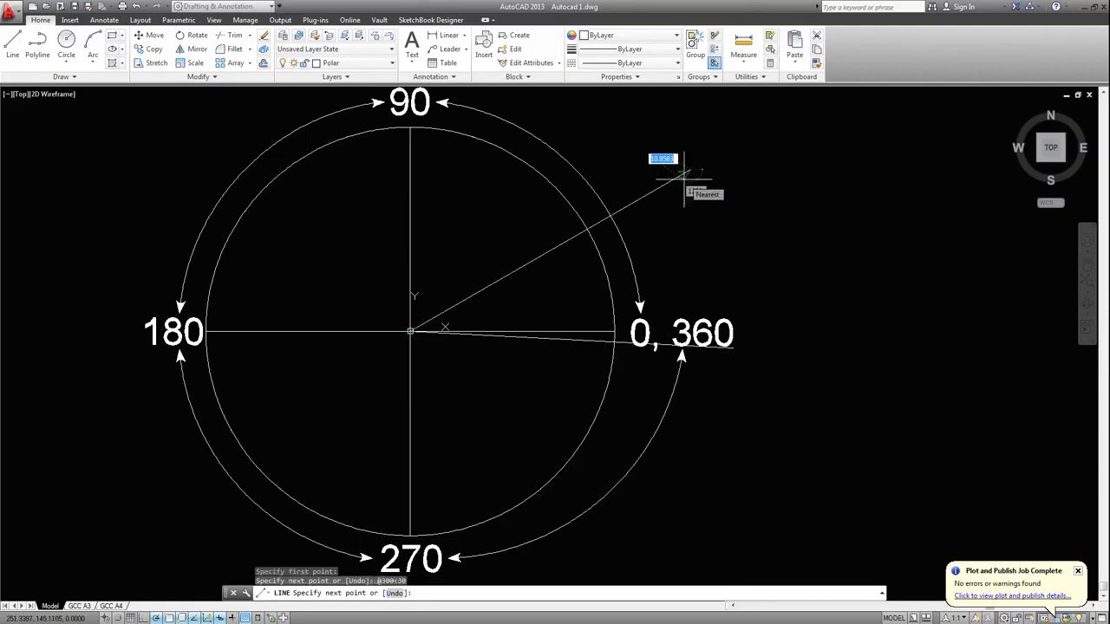
pyautogui.press('Escape')
pyautogui.scroll(2, 688, 192)
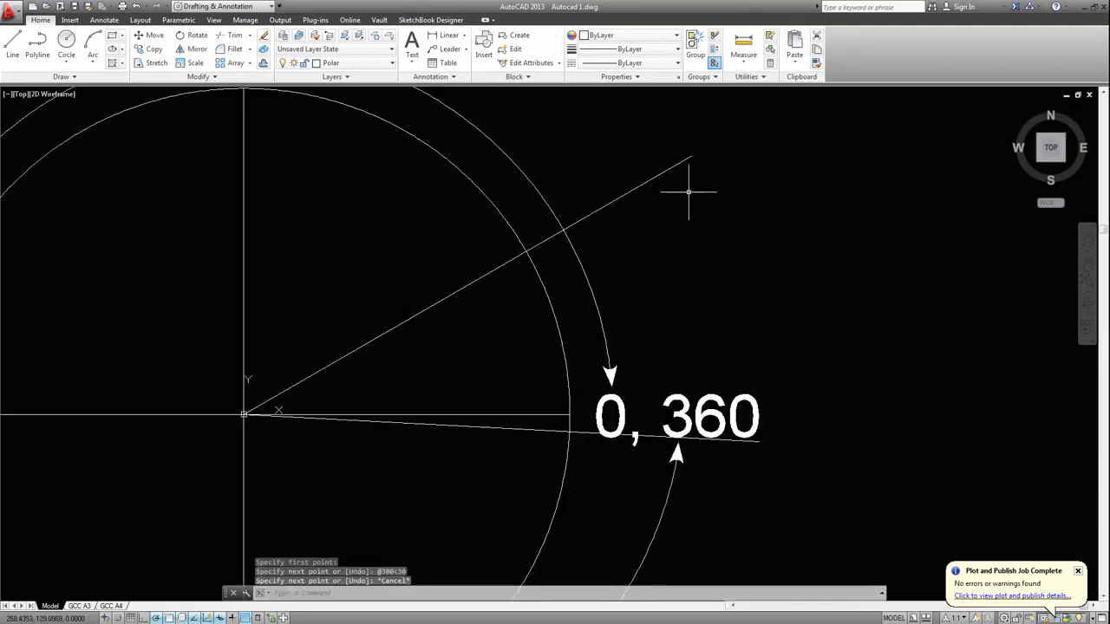
pyautogui.scroll(-2, 688, 192)
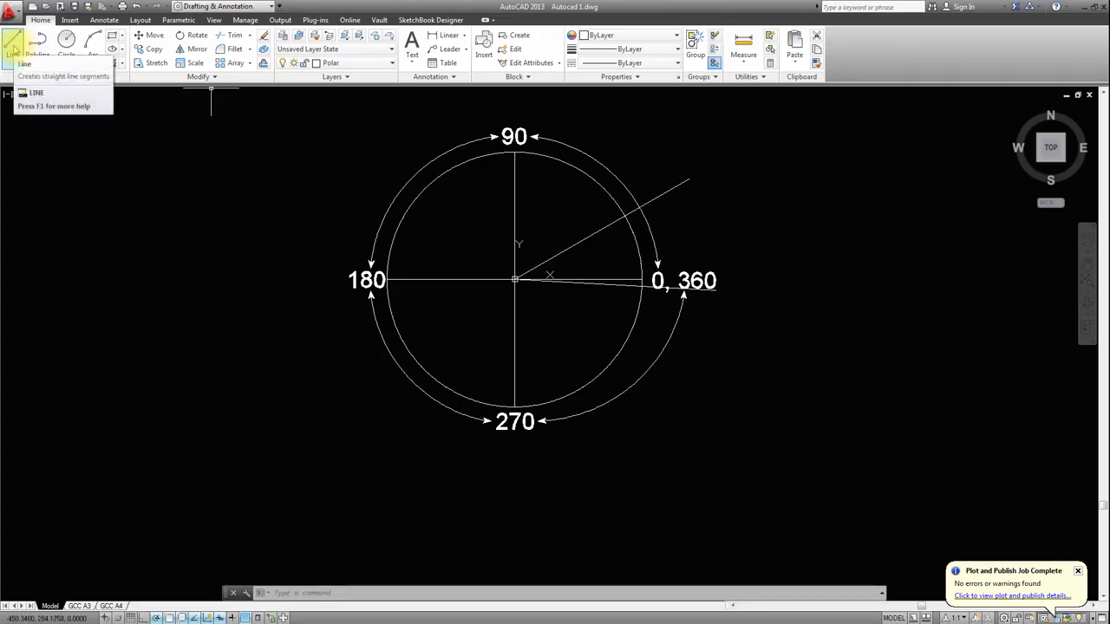
# Step: Draw a third line from the circle's centre, 300 units long at a polar angle of 97°
pyautogui.press('l')
pyautogui.press('Return')
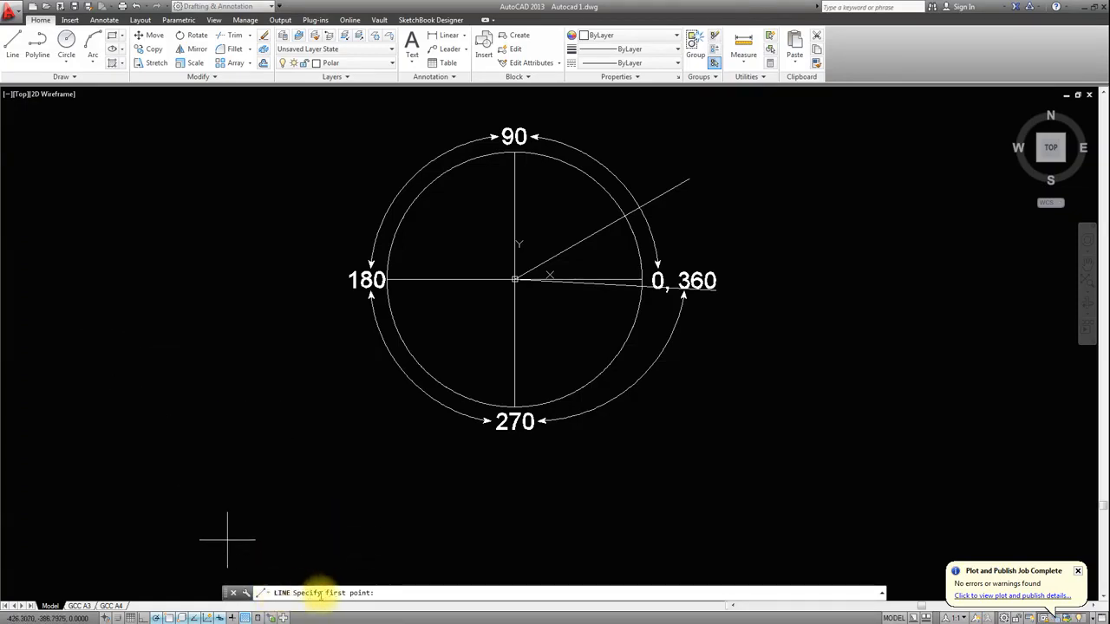
pyautogui.scroll(6, 512, 312)
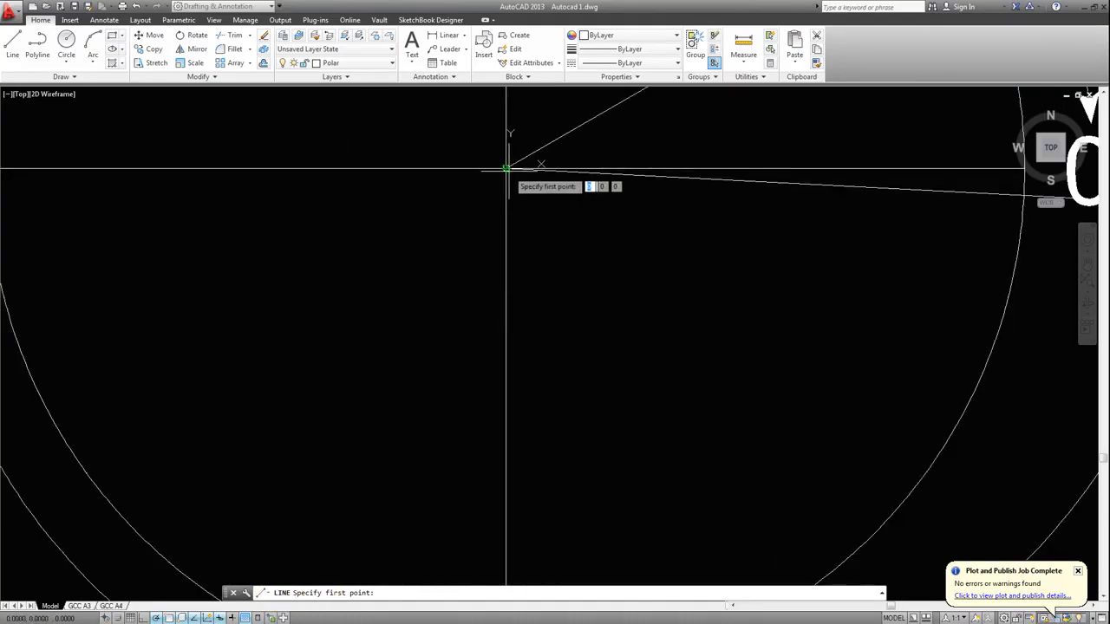
pyautogui.click(507, 168)
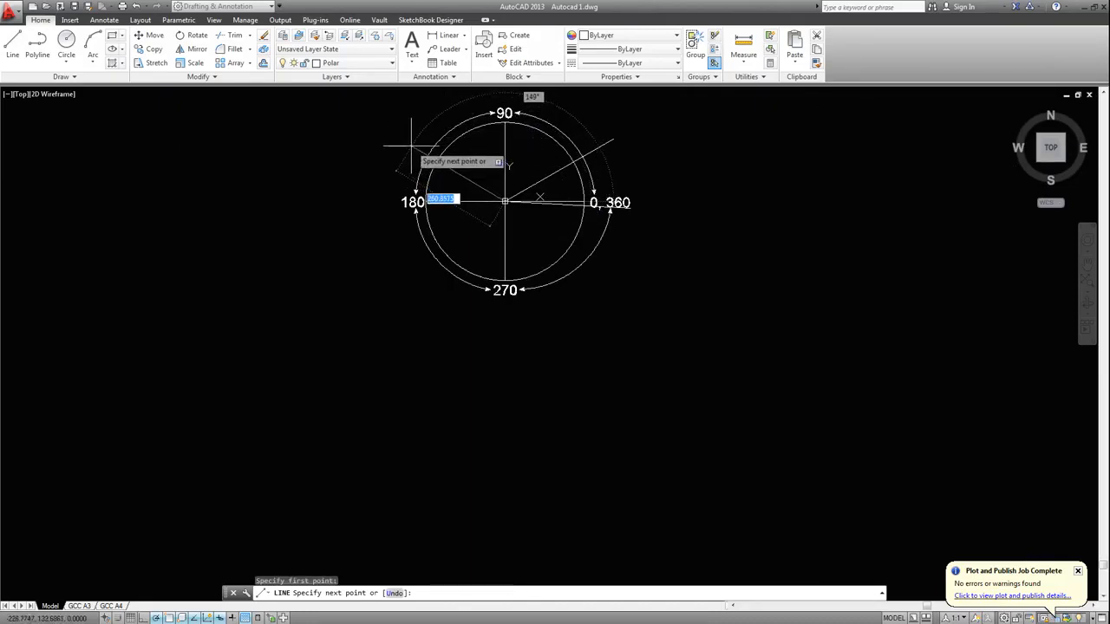
pyautogui.press('shift')
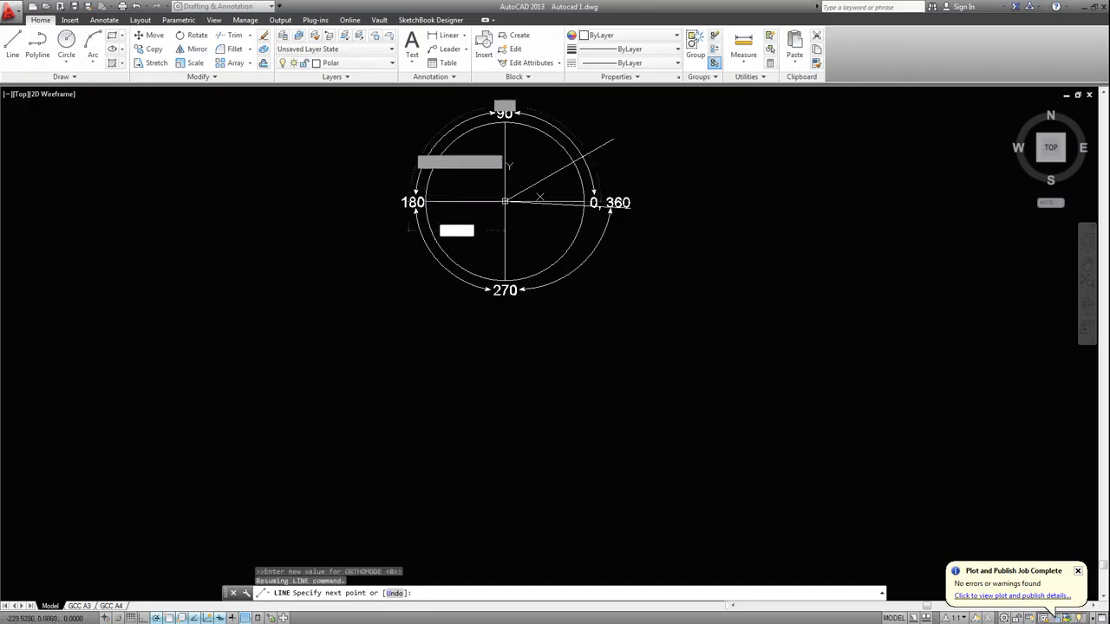
pyautogui.write('300')
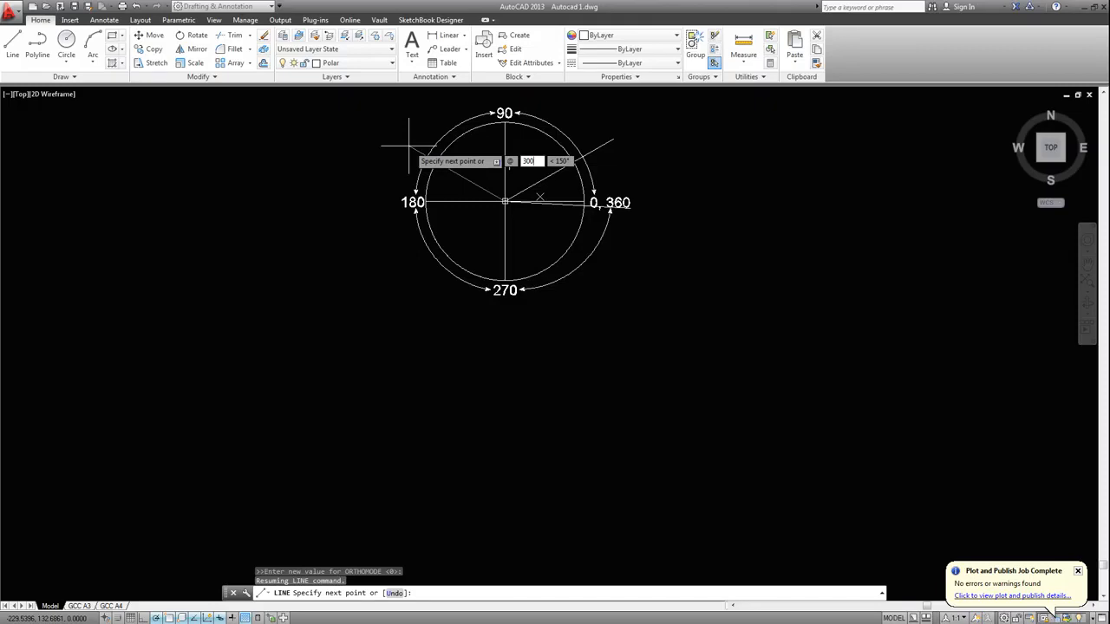
pyautogui.press('Tab')
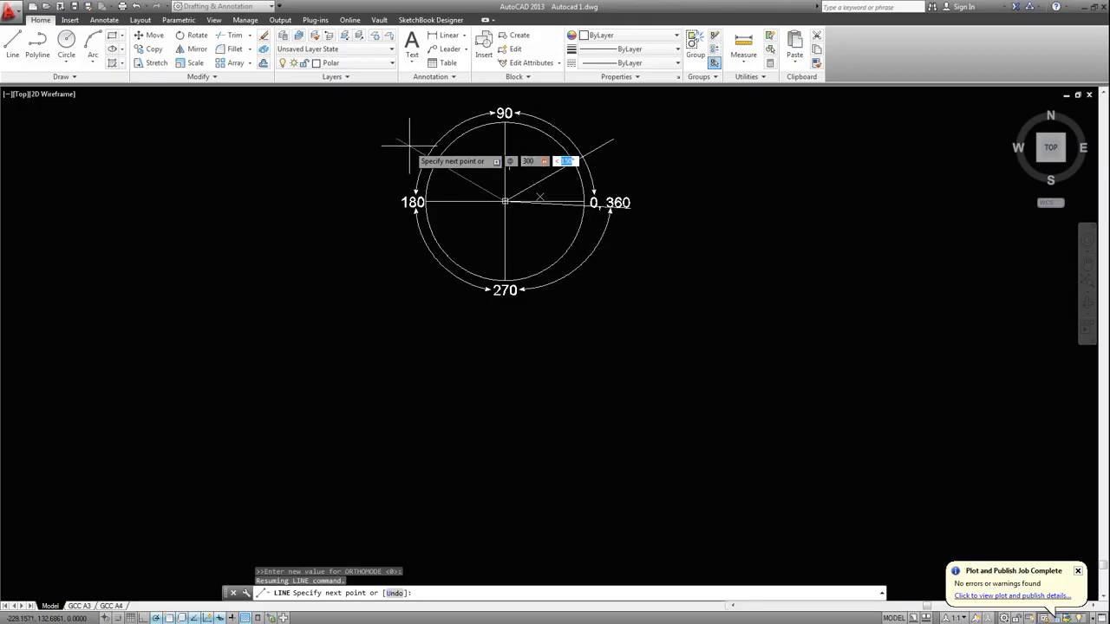
pyautogui.write('97')
pyautogui.press('Return')
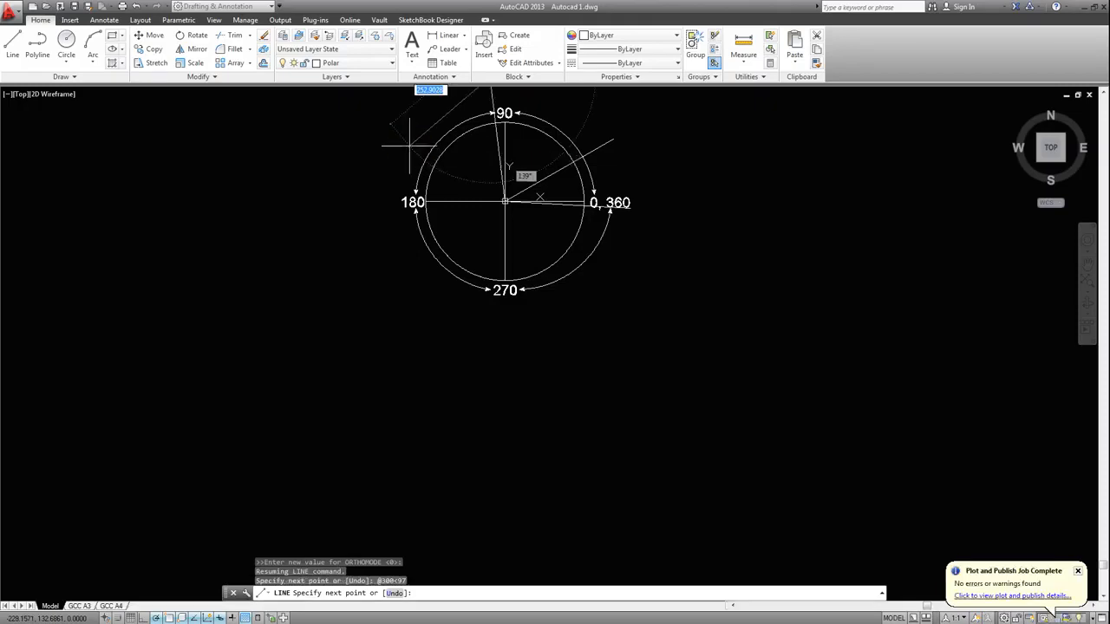
pyautogui.press('Escape')
pyautogui.scroll(6, 552, 89)
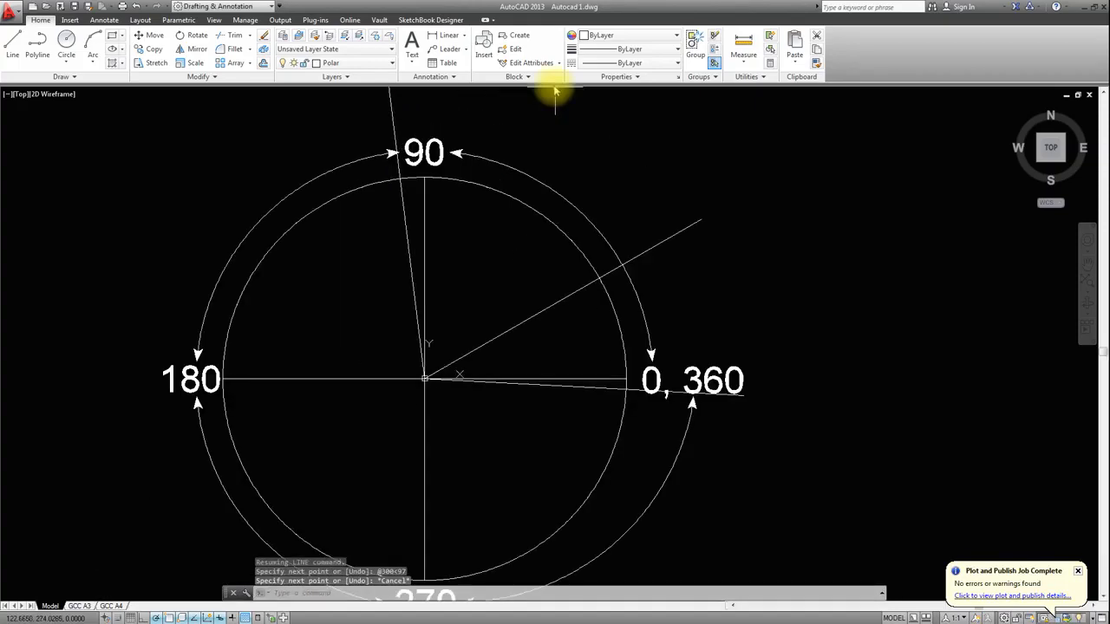
pyautogui.scroll(-6, 430, 258)
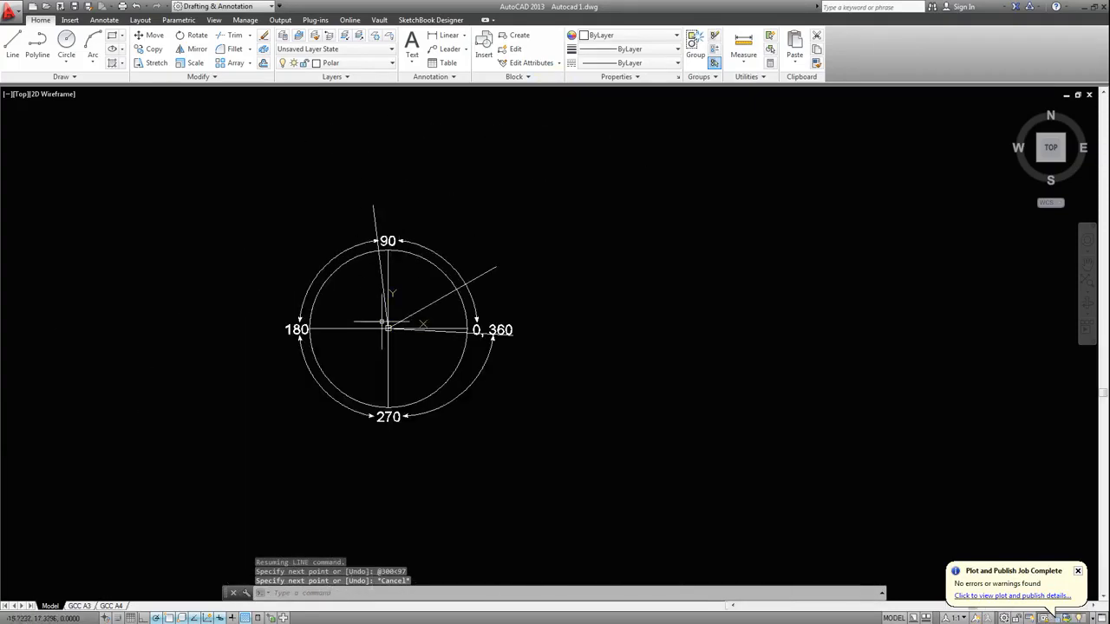
# Step: Draw a rectangle about 320 units wide and 85 units high in the empty area beside the polar diagram
pyautogui.scroll(2, 382, 323)
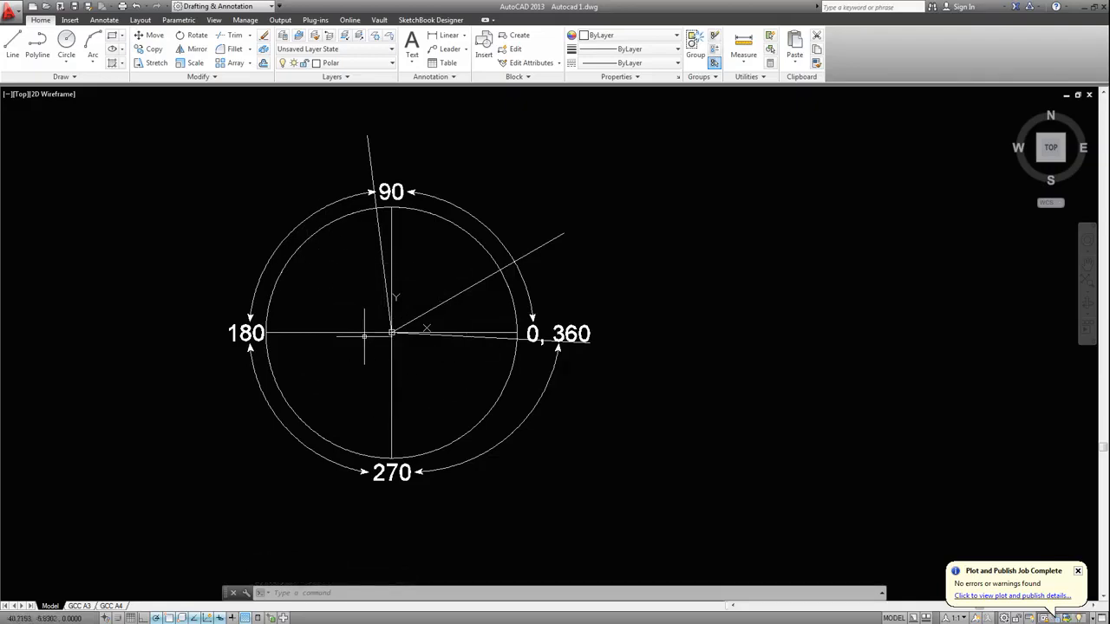
pyautogui.click(112, 36)
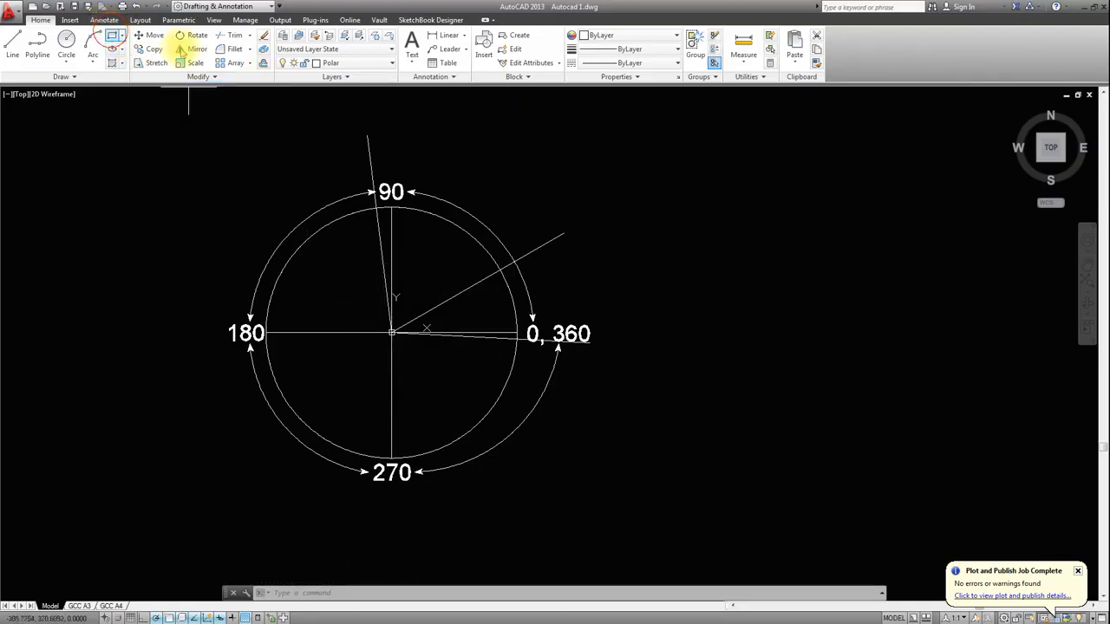
pyautogui.click(878, 193)
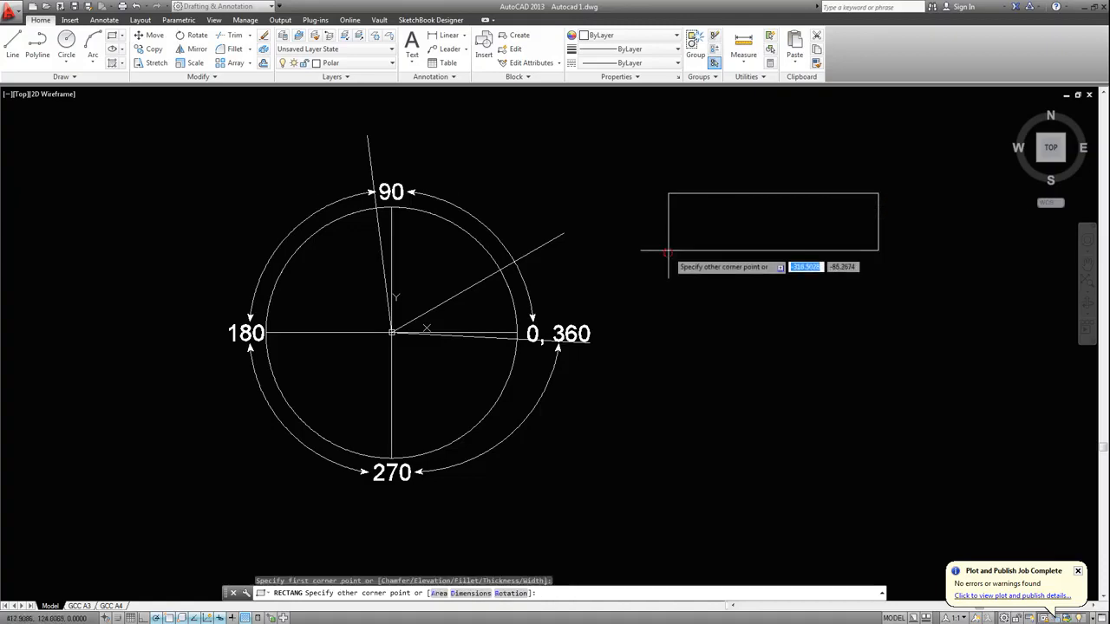
pyautogui.click(669, 252)
pyautogui.press('Escape')
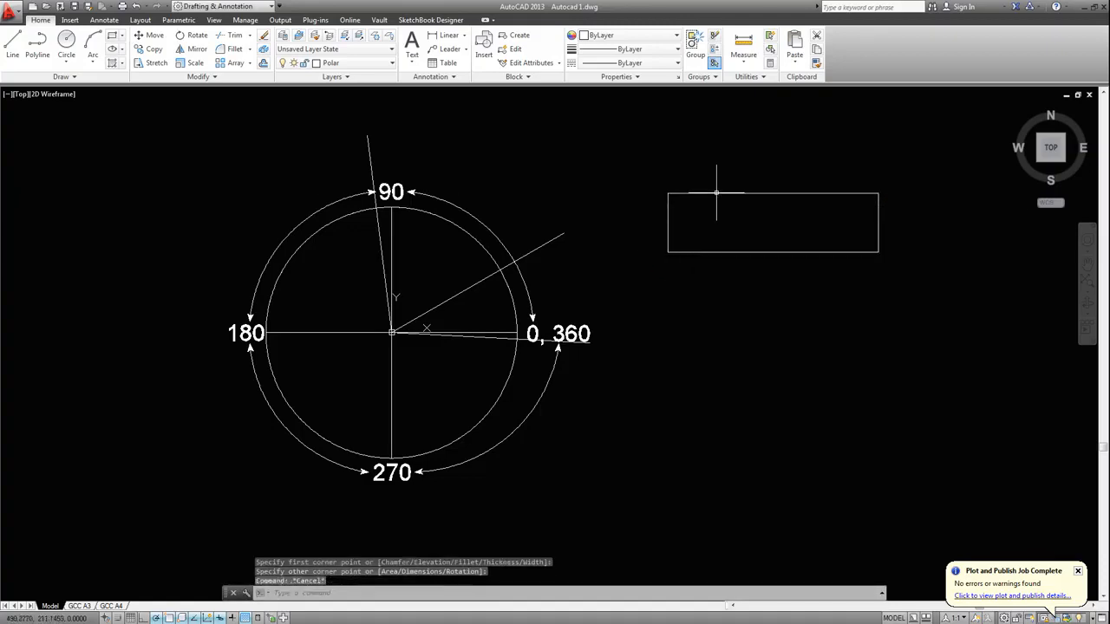
pyautogui.click(716, 192)
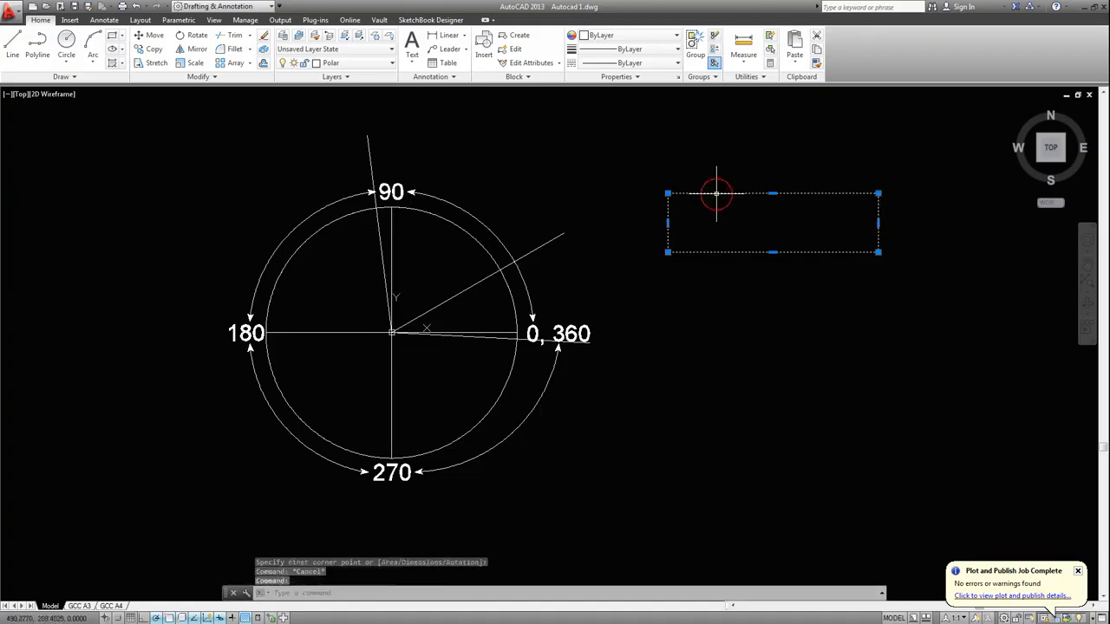
pyautogui.click(193, 35)
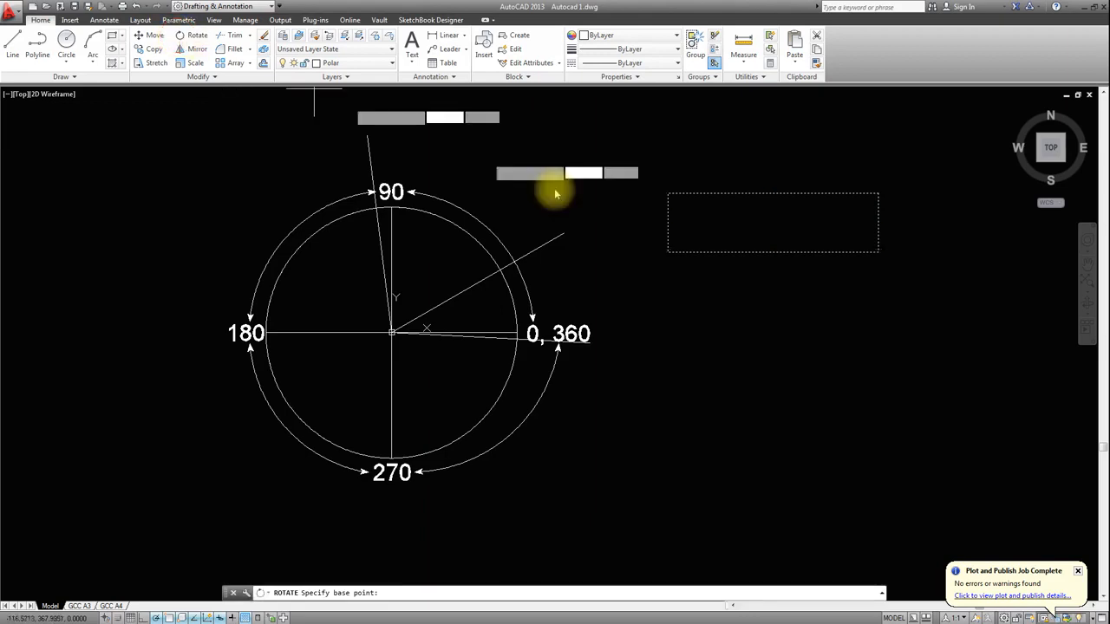
pyautogui.click(667, 253)
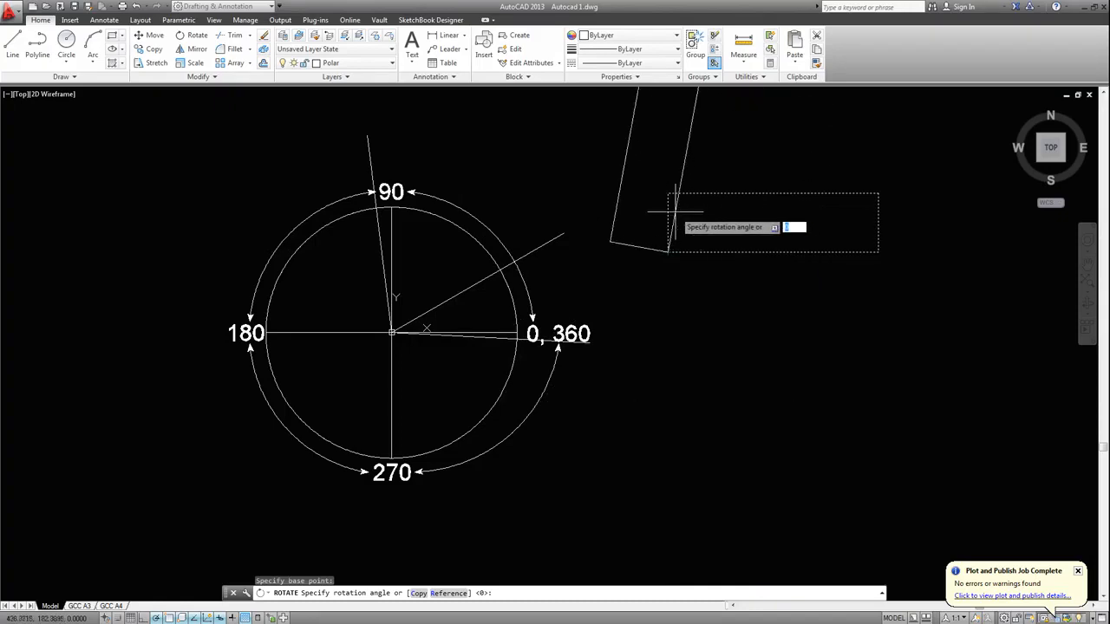
pyautogui.press('Escape')
# Step: Rotate the rectangle by 315° about its lower-right corner, then inspect the rotated shape and clear its selection
pyautogui.press('Return')
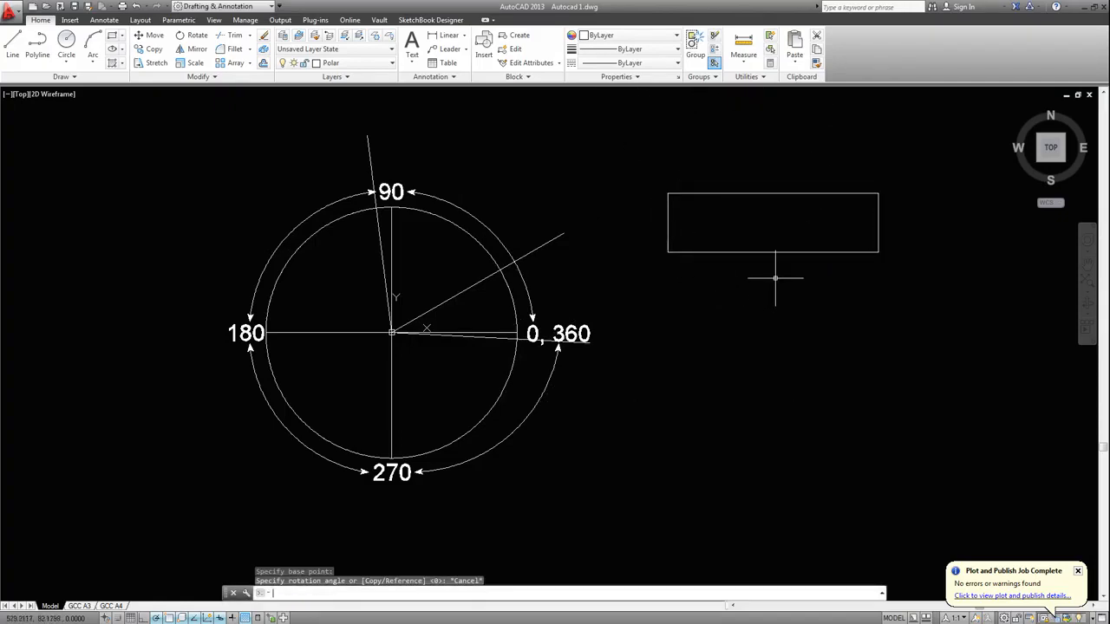
pyautogui.click(771, 252)
pyautogui.press('Return')
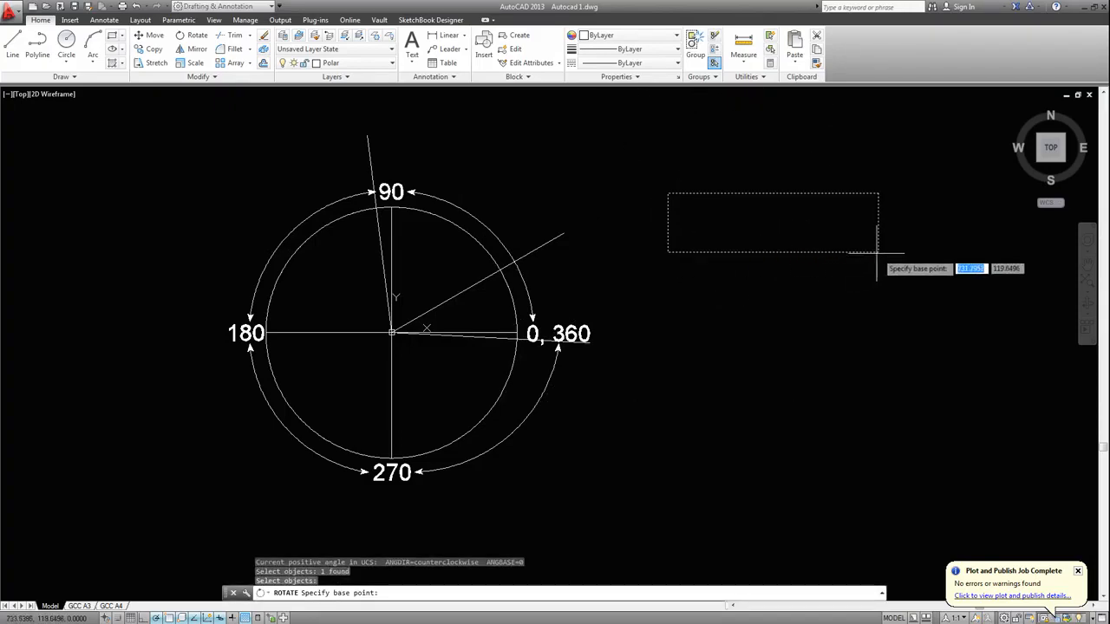
pyautogui.click(878, 253)
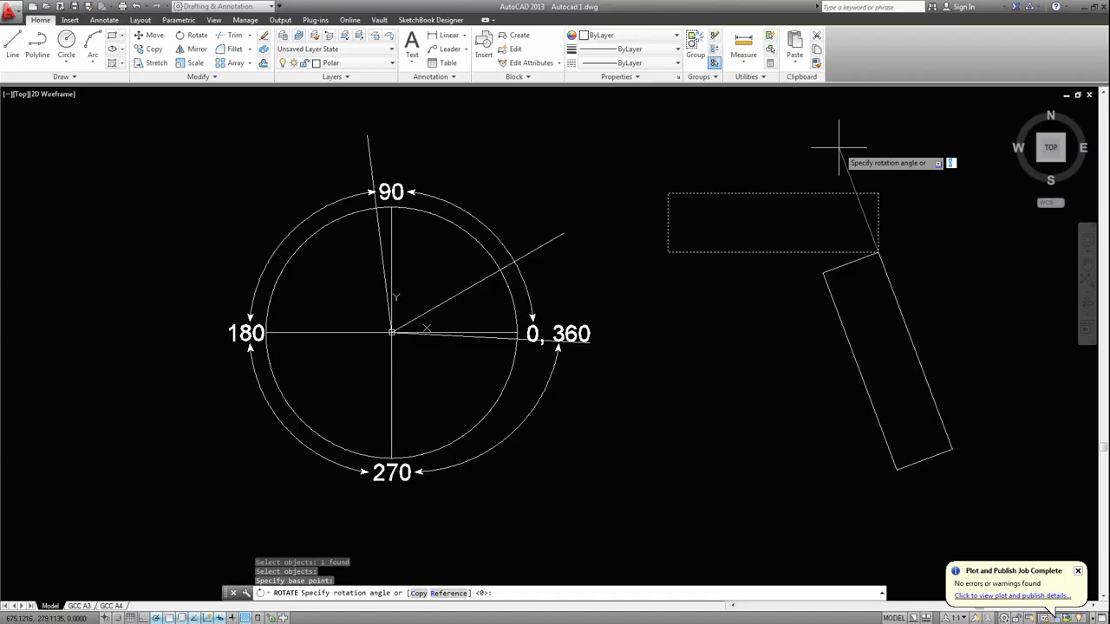
pyautogui.write('315')
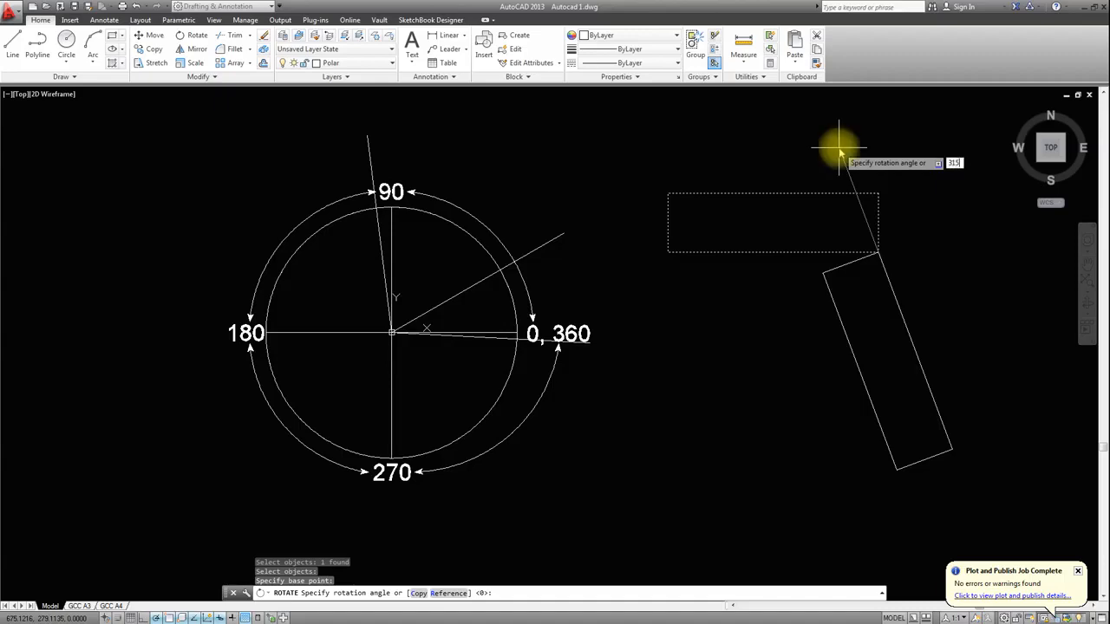
pyautogui.press('Return')
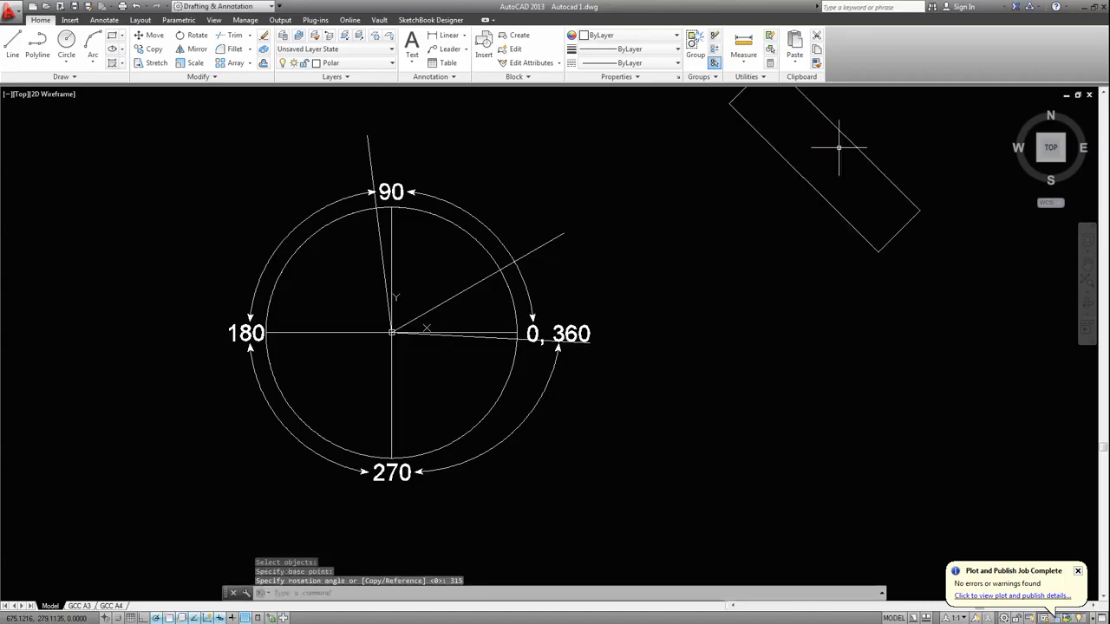
pyautogui.click(857, 230)
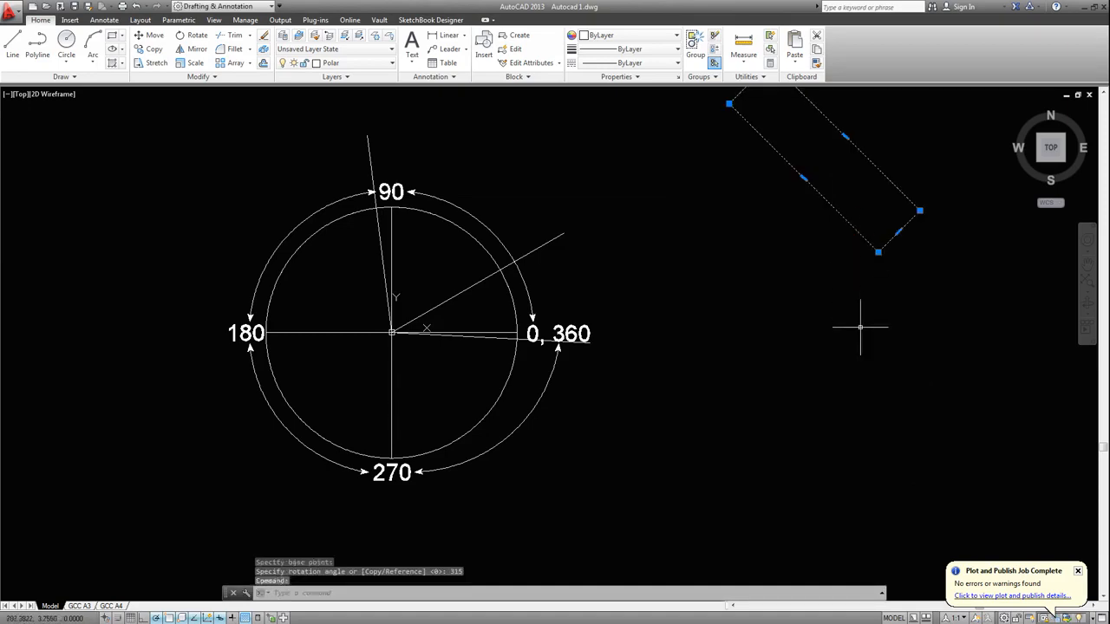
pyautogui.scroll(-3, 860, 333)
pyautogui.scroll(4, 828, 164)
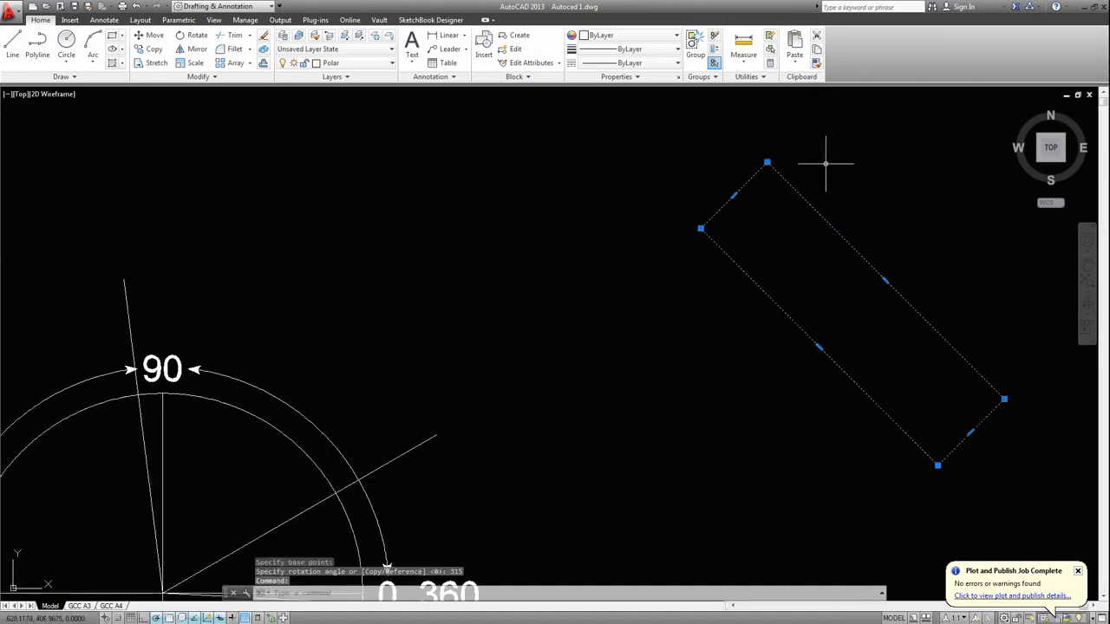
pyautogui.scroll(-4, 806, 243)
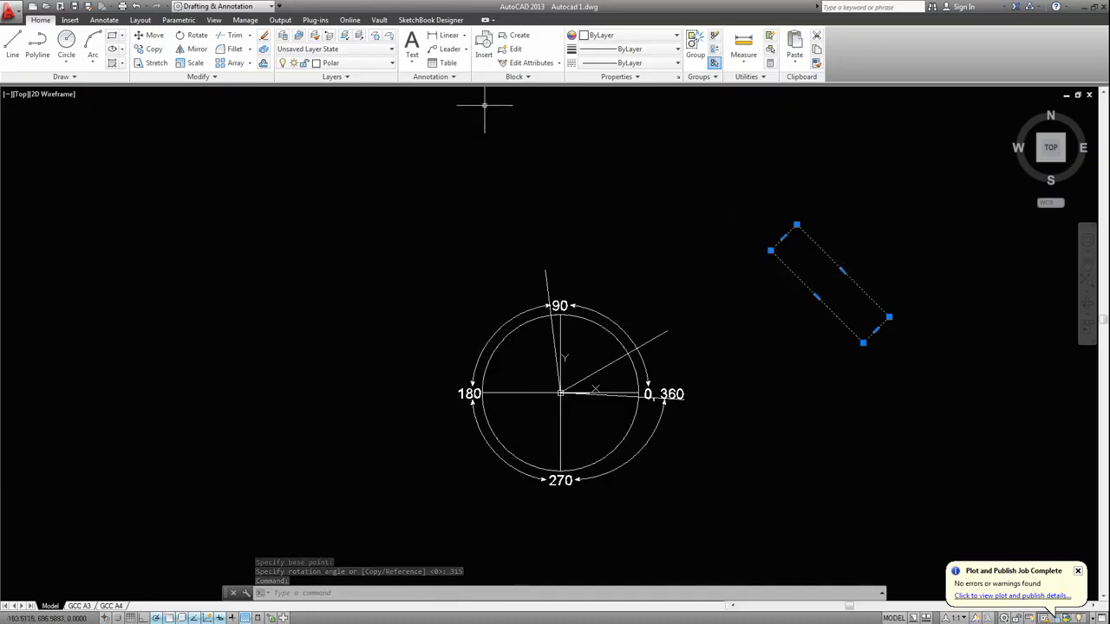
pyautogui.press('Escape')
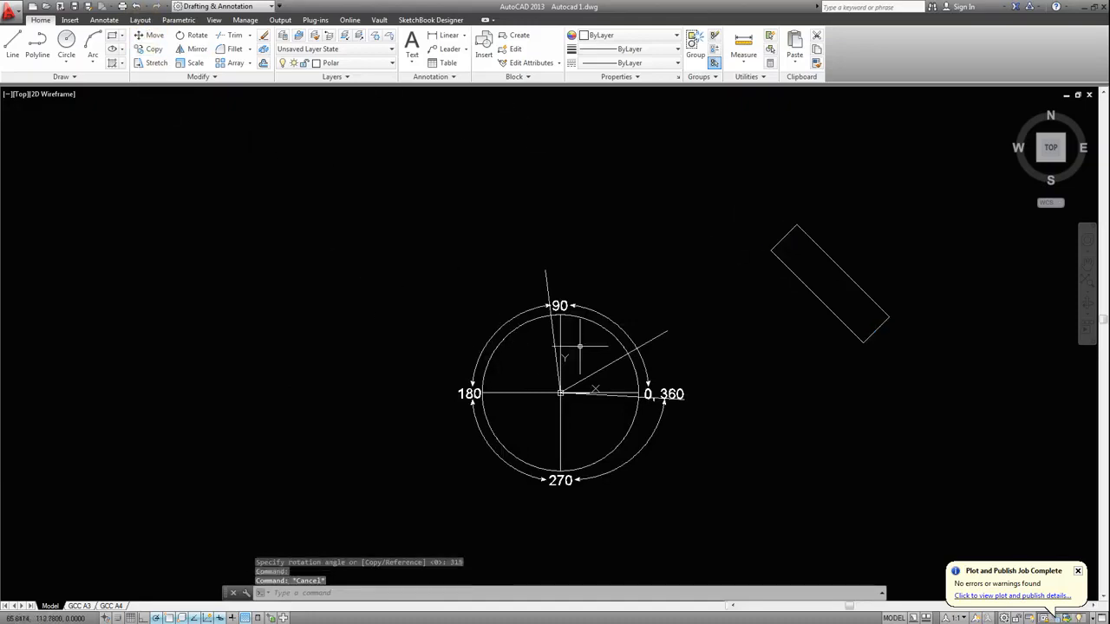
# Step: Compare the rotated rectangle with the polar diagram's directions, then erase the rectangle
pyautogui.scroll(4, 589, 404)
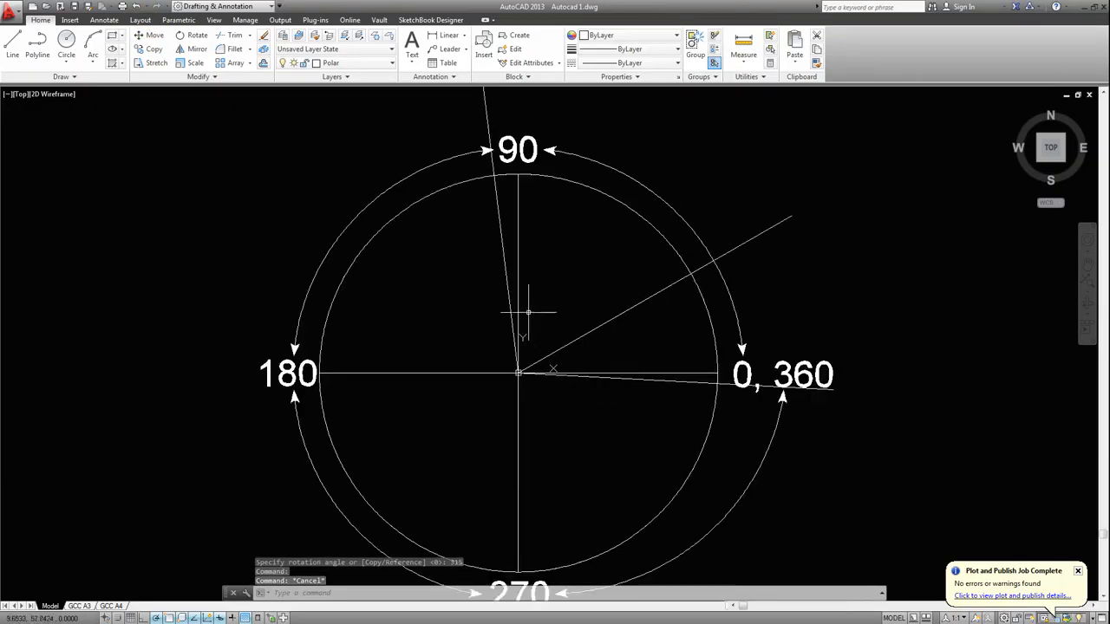
pyautogui.scroll(-2, 528, 312)
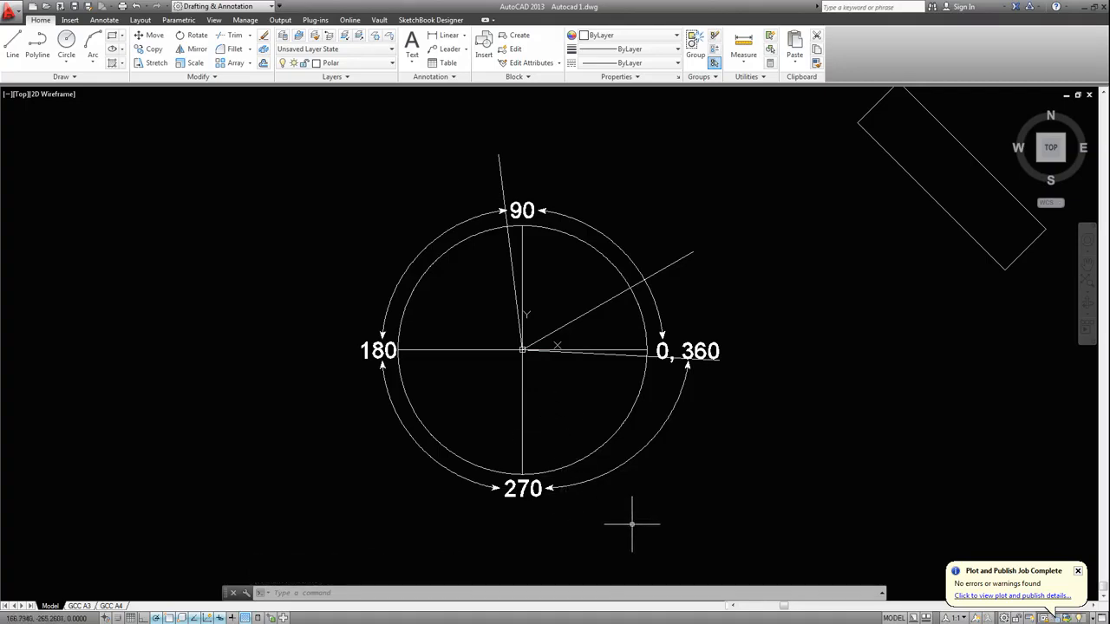
pyautogui.scroll(-2, 557, 398)
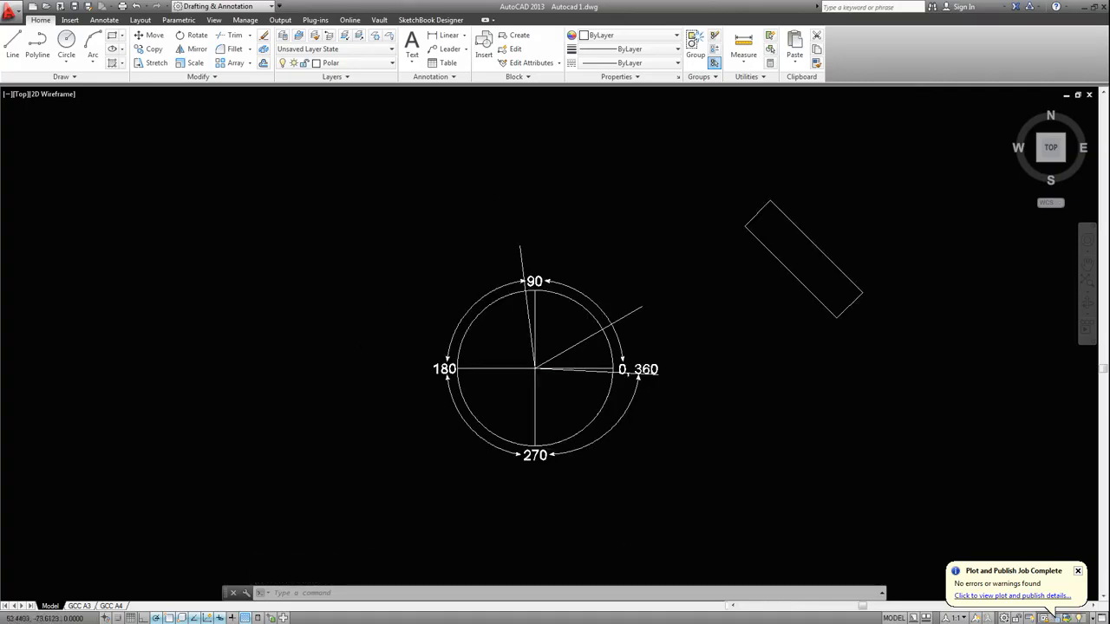
pyautogui.click(756, 239)
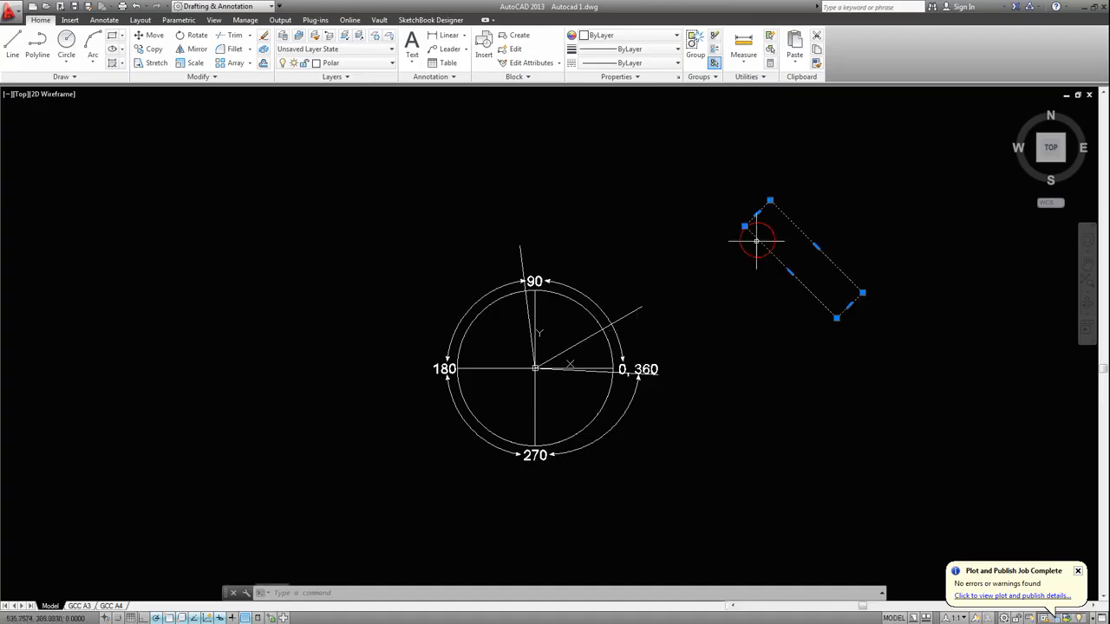
pyautogui.press('Delete')
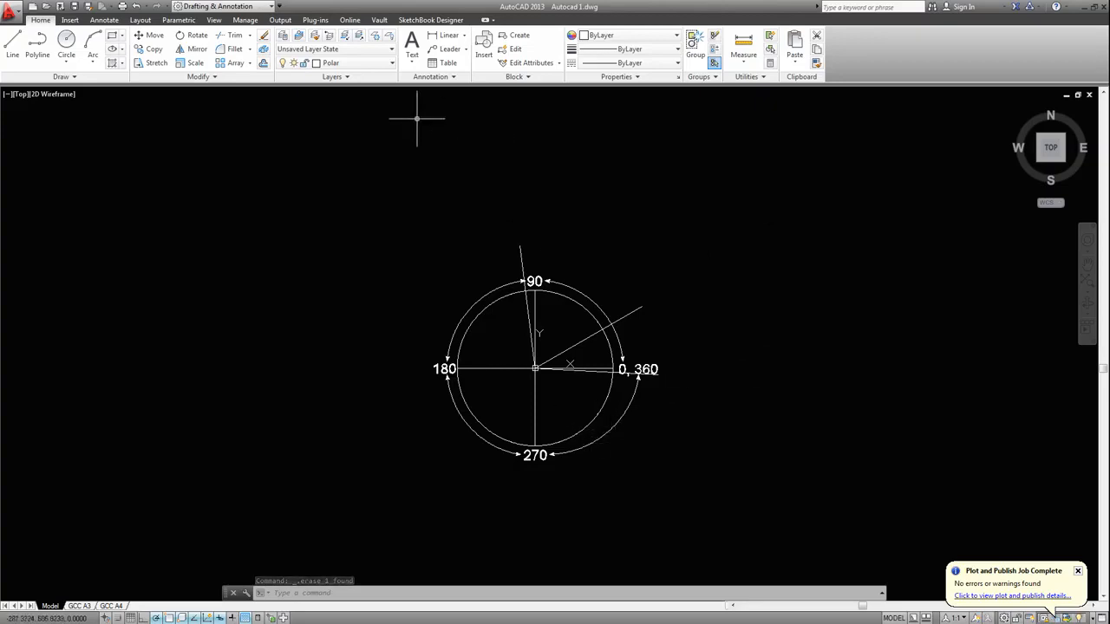
# Step: Turn off the current Polar layer to hide the reference diagram and its lines
pyautogui.click(391, 64)
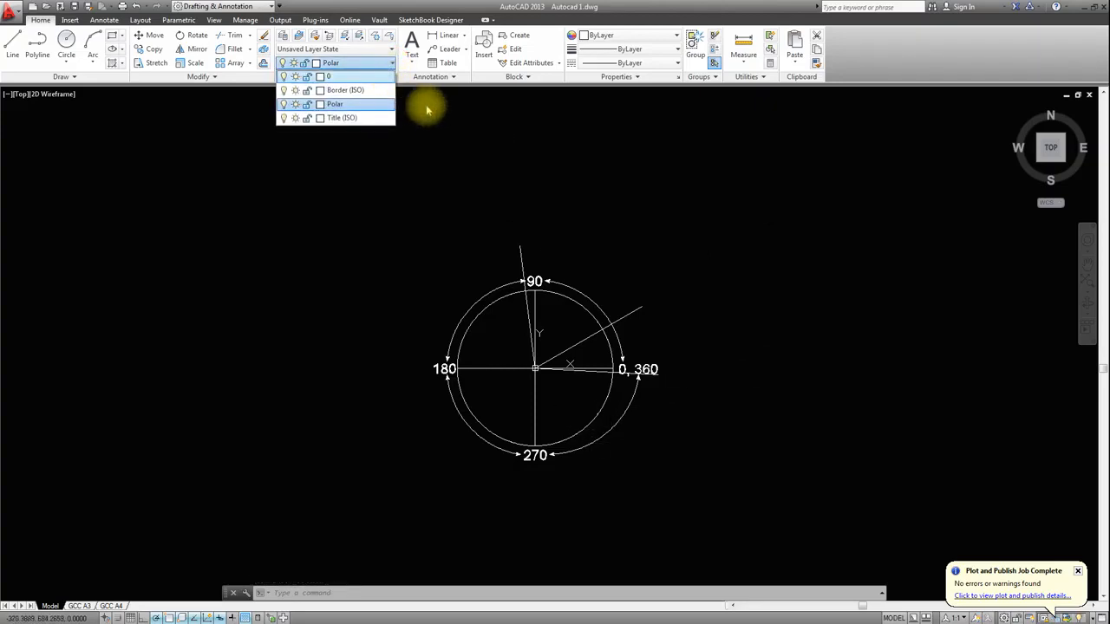
pyautogui.click(284, 104)
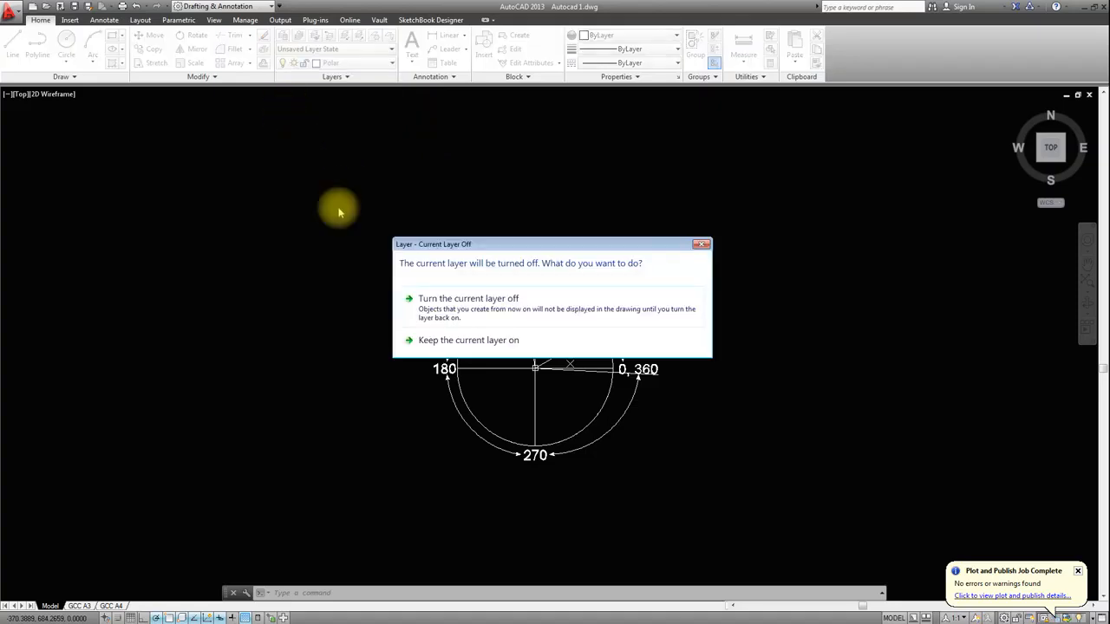
pyautogui.click(444, 300)
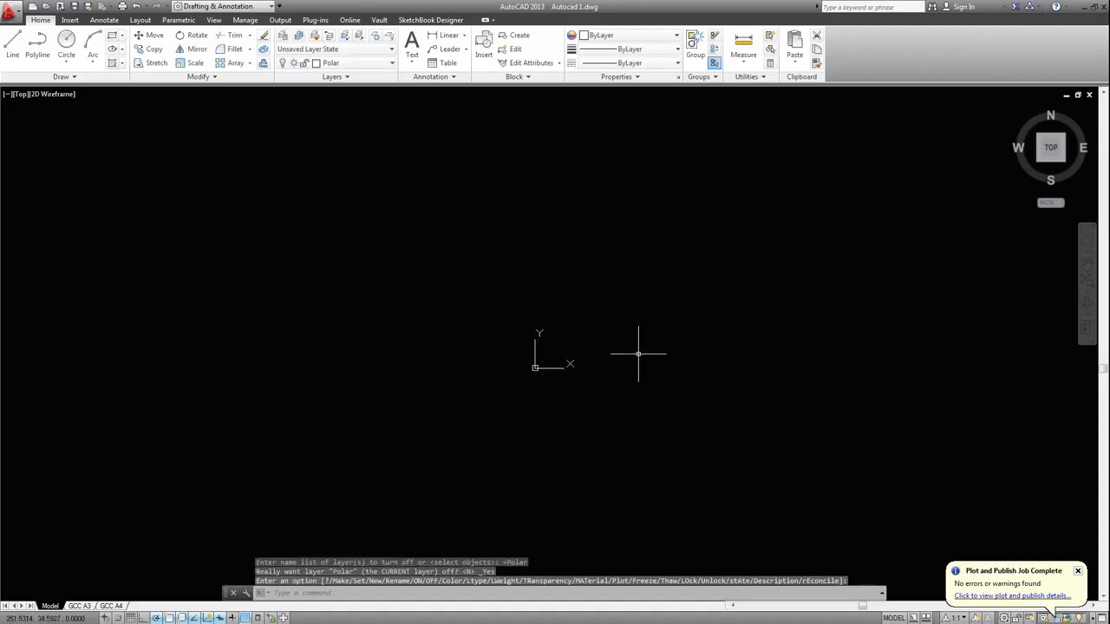
pyautogui.click(12, 48)
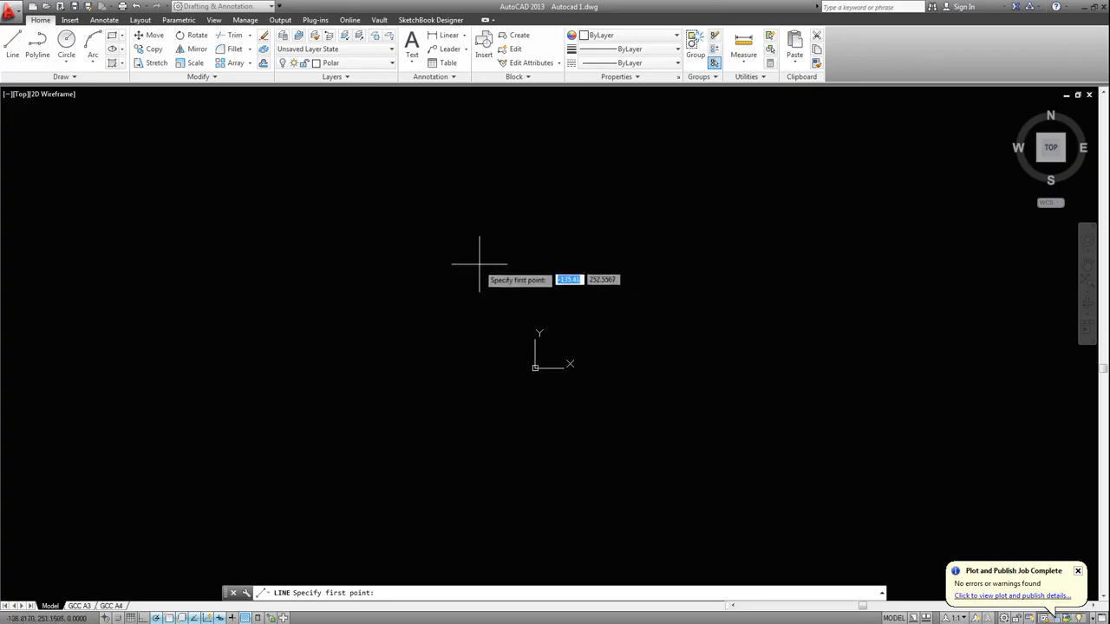
pyautogui.scroll(5, 568, 386)
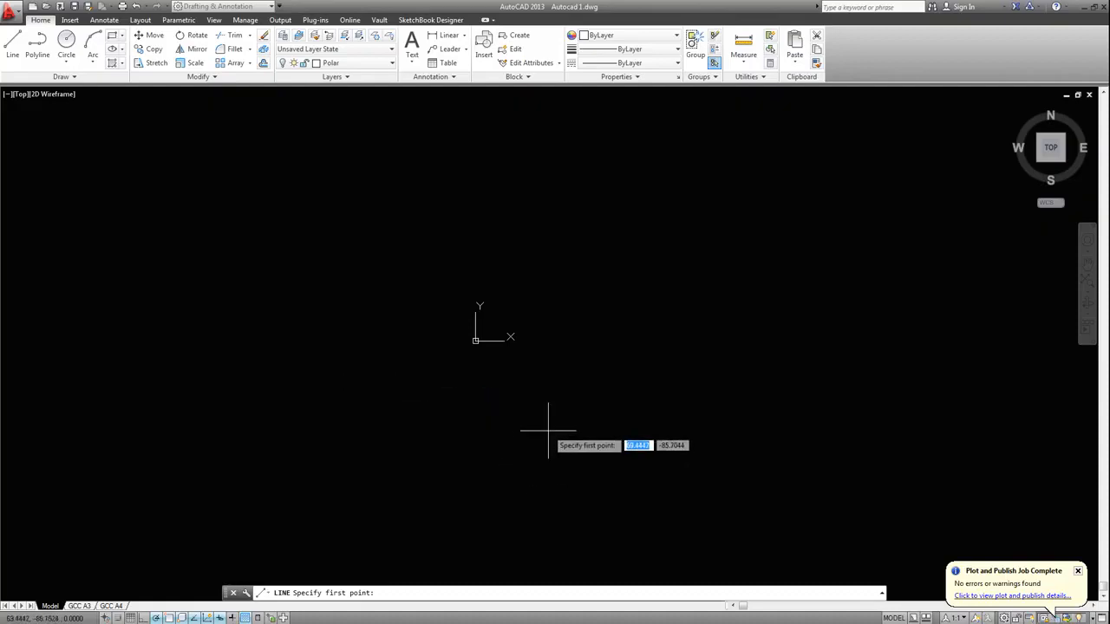
pyautogui.click(504, 425)
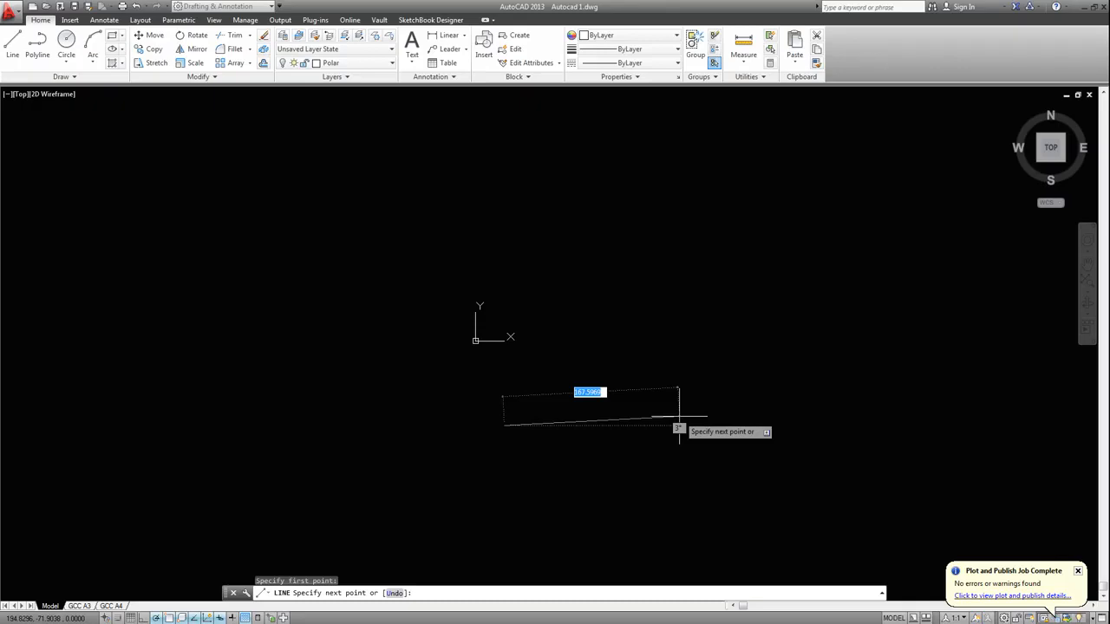
pyautogui.press('Escape')
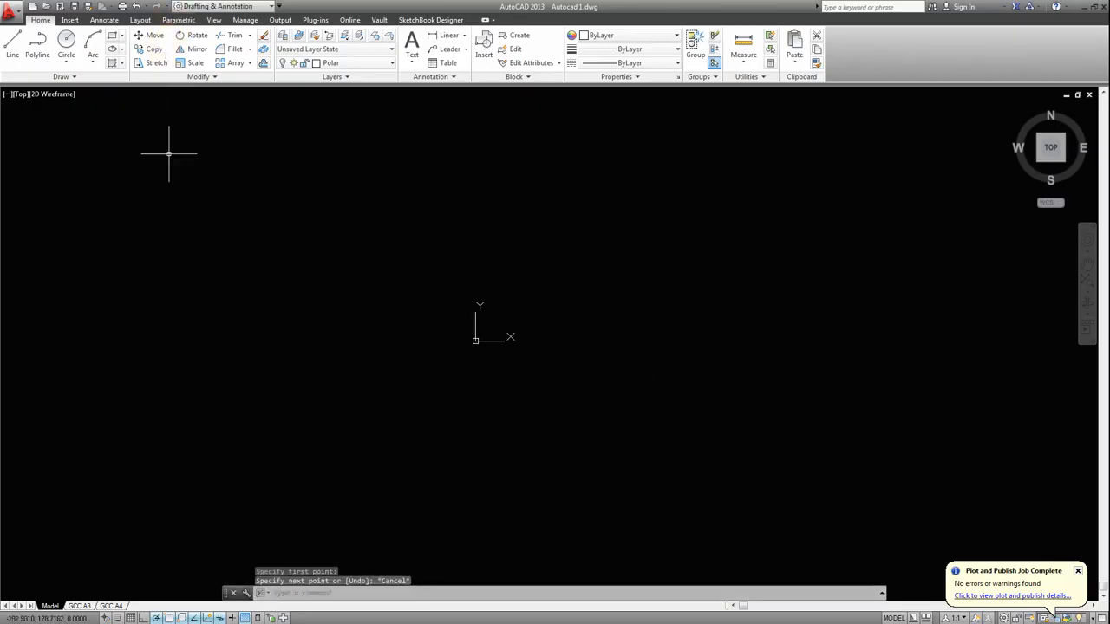
# Step: Draw a horizontal line from the origin 0,0,0, 300 units long in the 0° direction, keeping the Line command active
pyautogui.scroll(7, 500, 344)
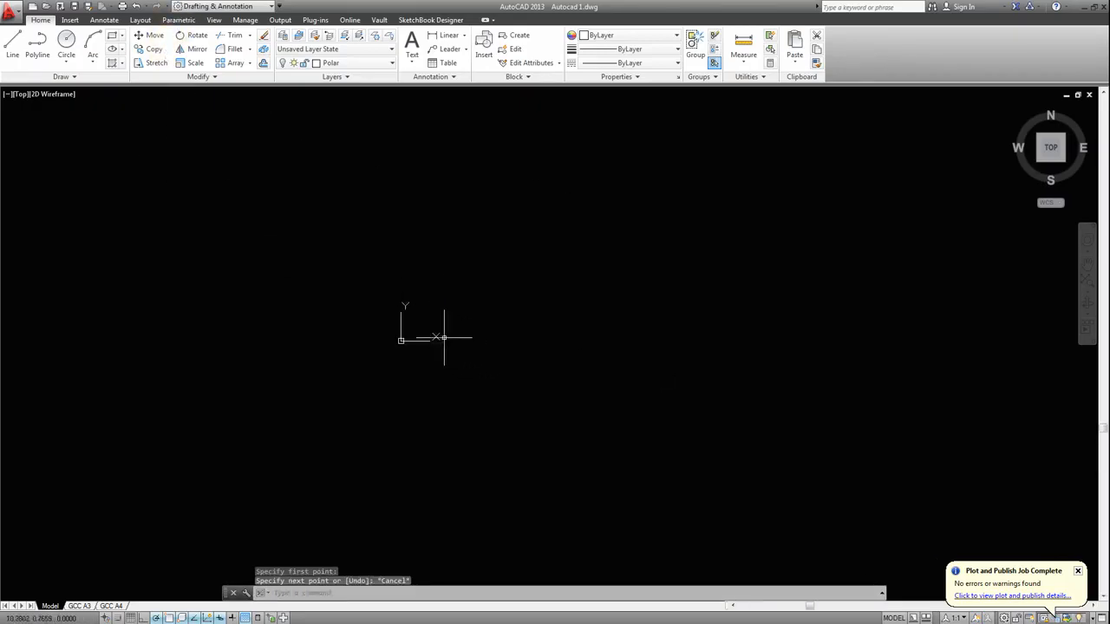
pyautogui.click(13, 44)
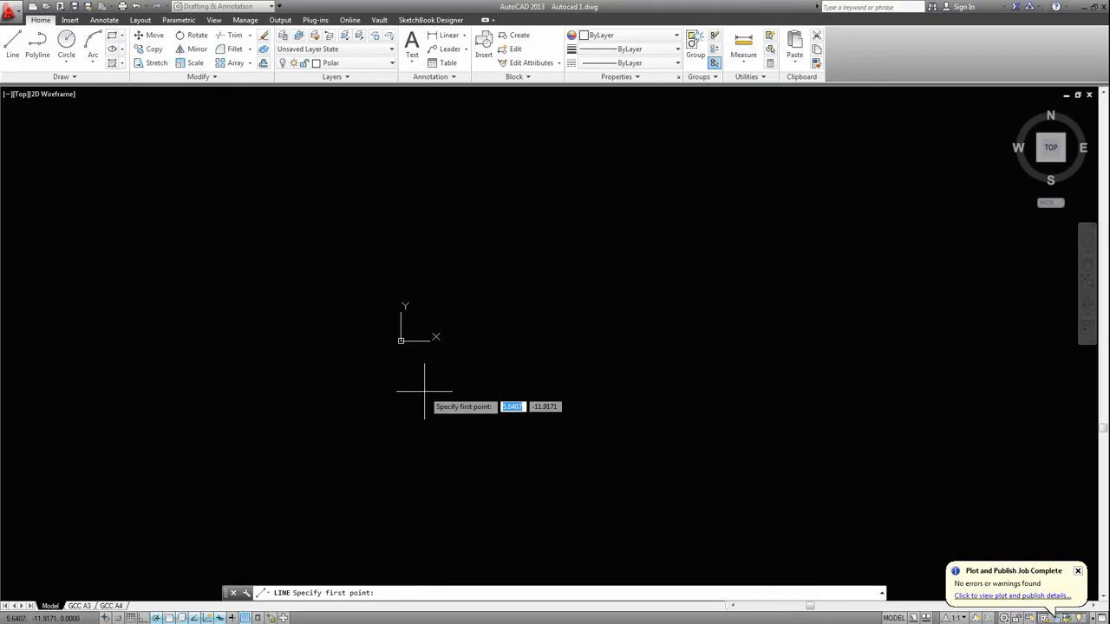
pyautogui.write('0')
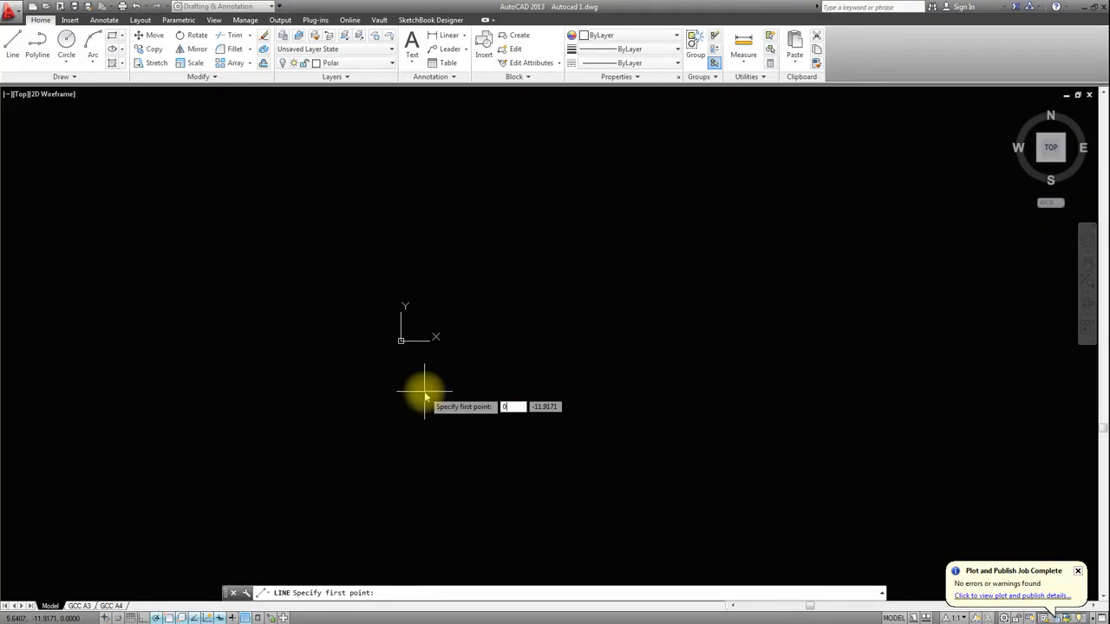
pyautogui.write(',0,0')
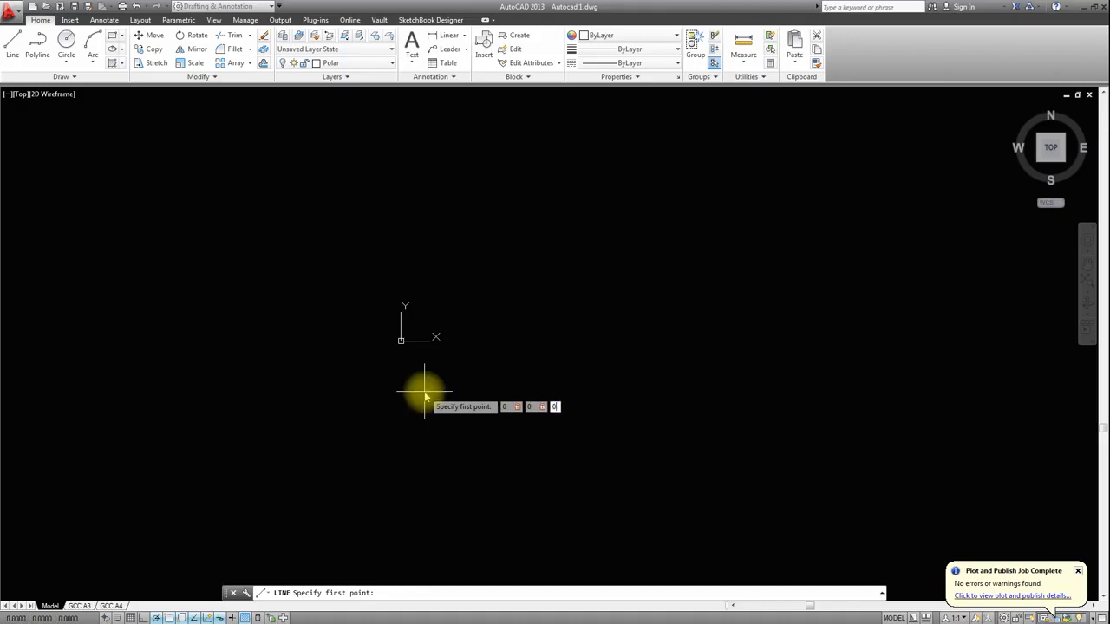
pyautogui.press('Return')
pyautogui.scroll(4, 445, 356)
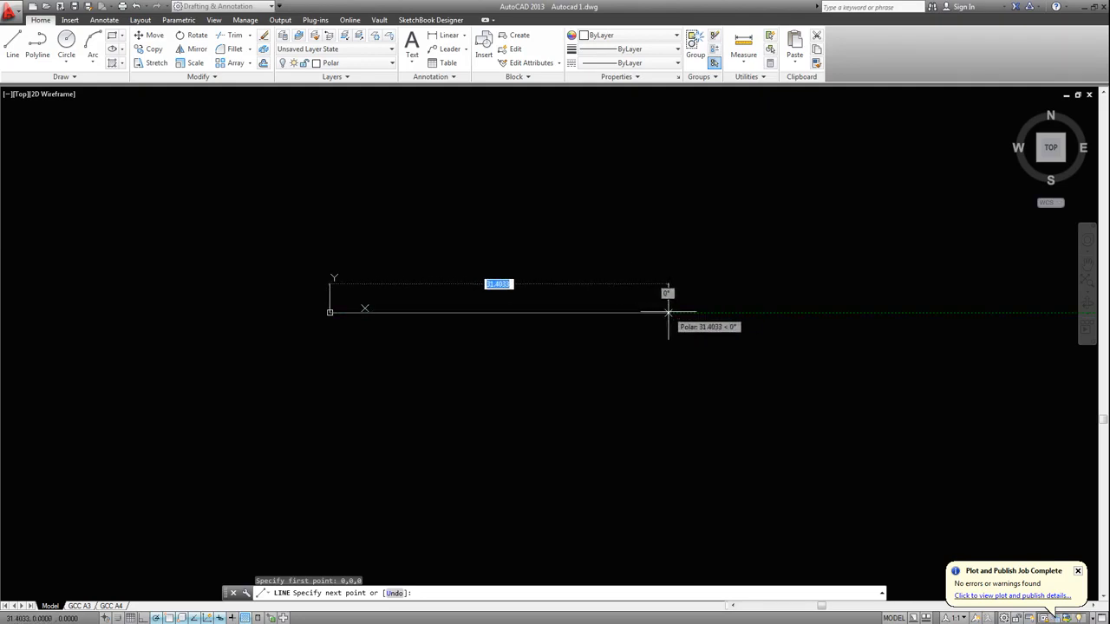
pyautogui.write('300')
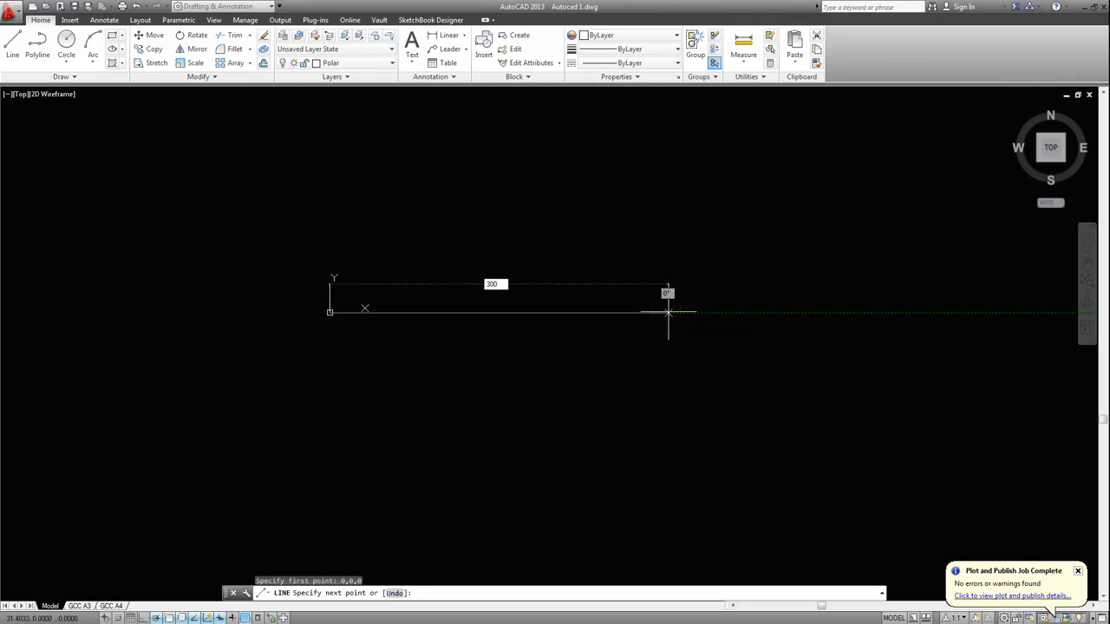
pyautogui.press('Return')
pyautogui.scroll(-6, 636, 350)
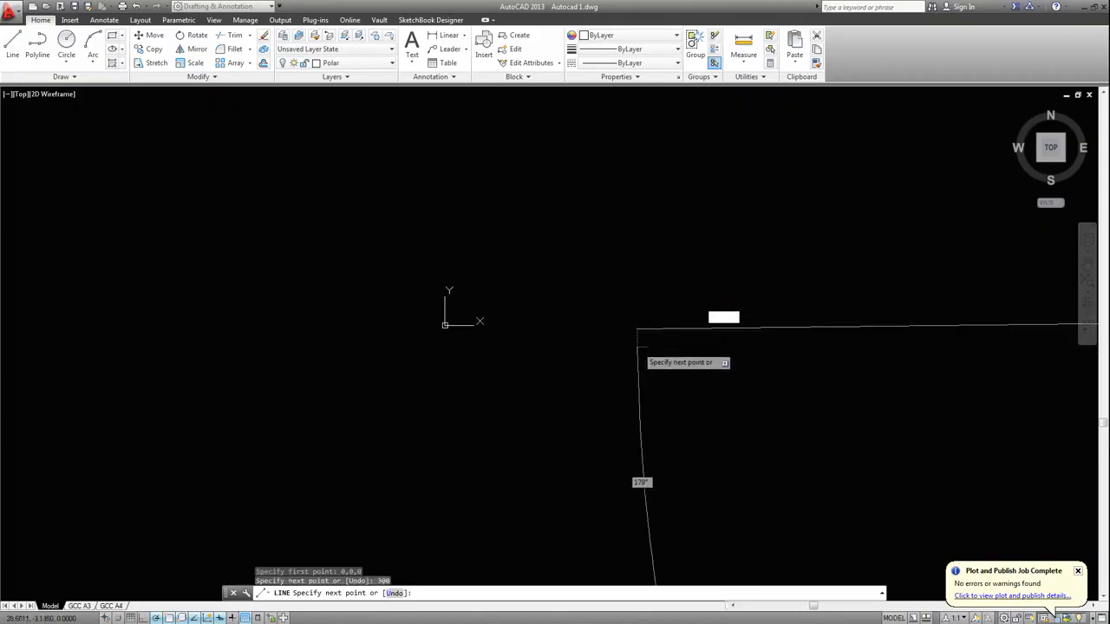
# Step: Examine the far end of the 300-unit line, end the Line command, and check the area around the origin
pyautogui.scroll(-4, 635, 349)
pyautogui.scroll(2, 784, 313)
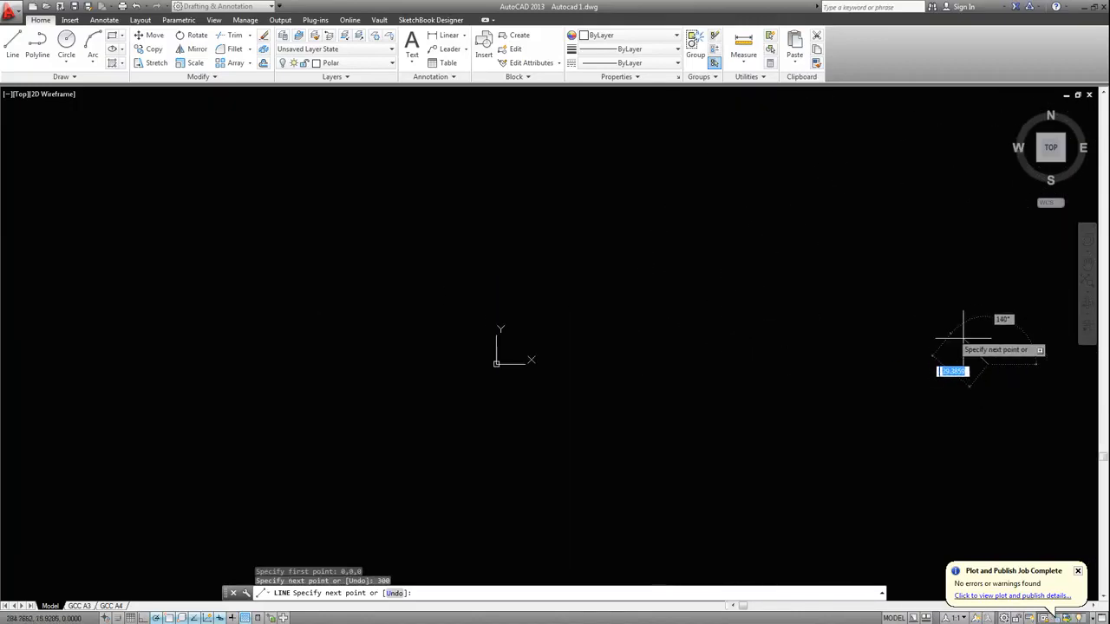
pyautogui.scroll(8, 1024, 363)
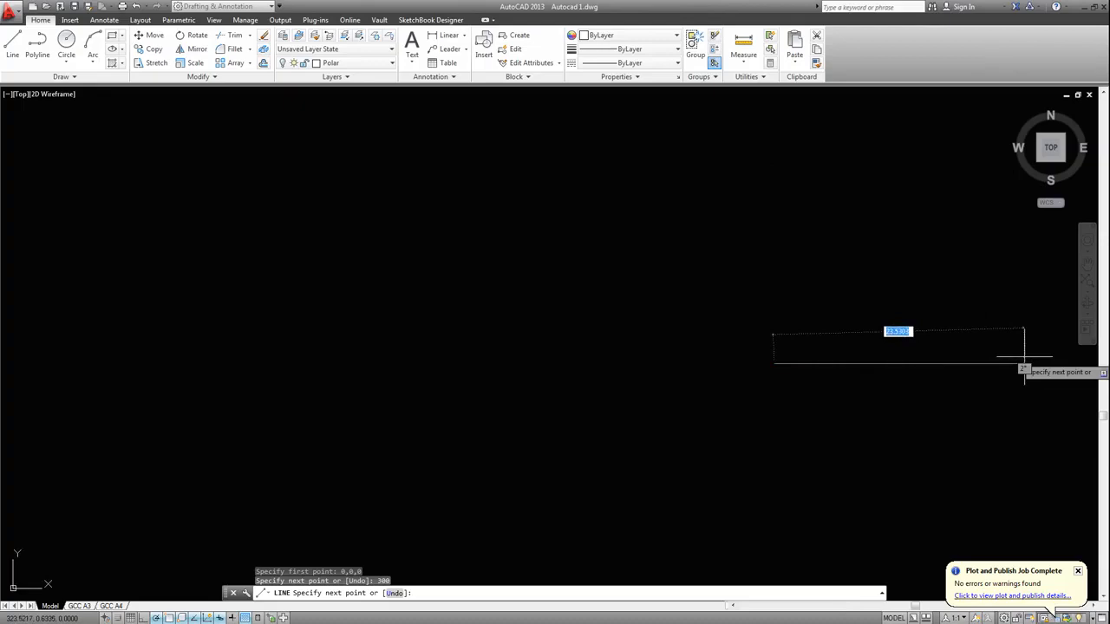
pyautogui.press('Escape')
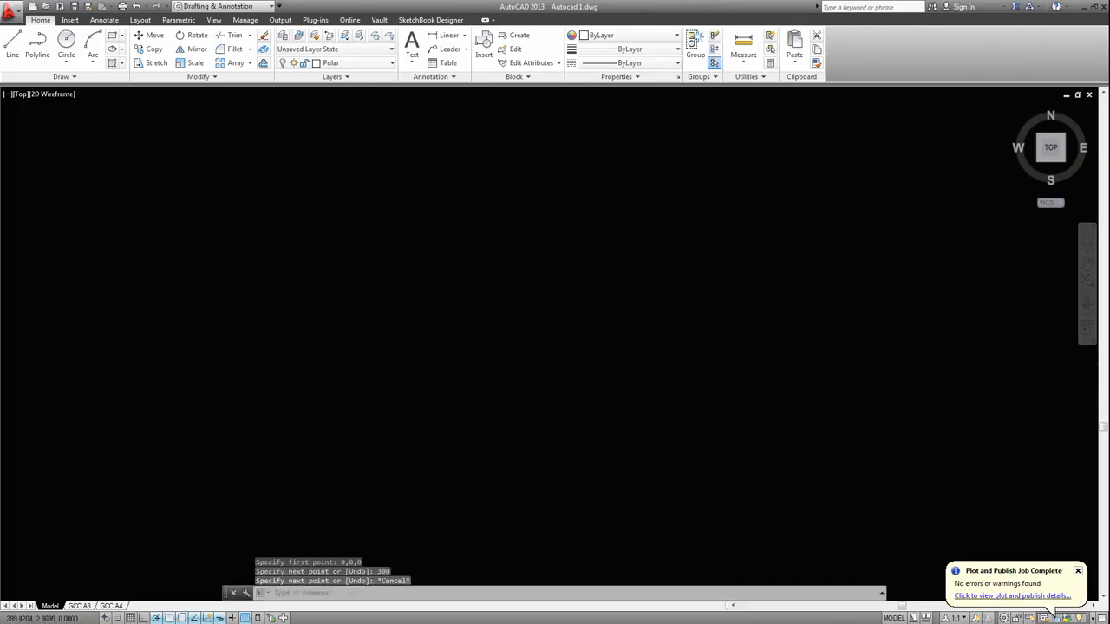
pyautogui.scroll(-6, 605, 372)
pyautogui.scroll(8, 563, 374)
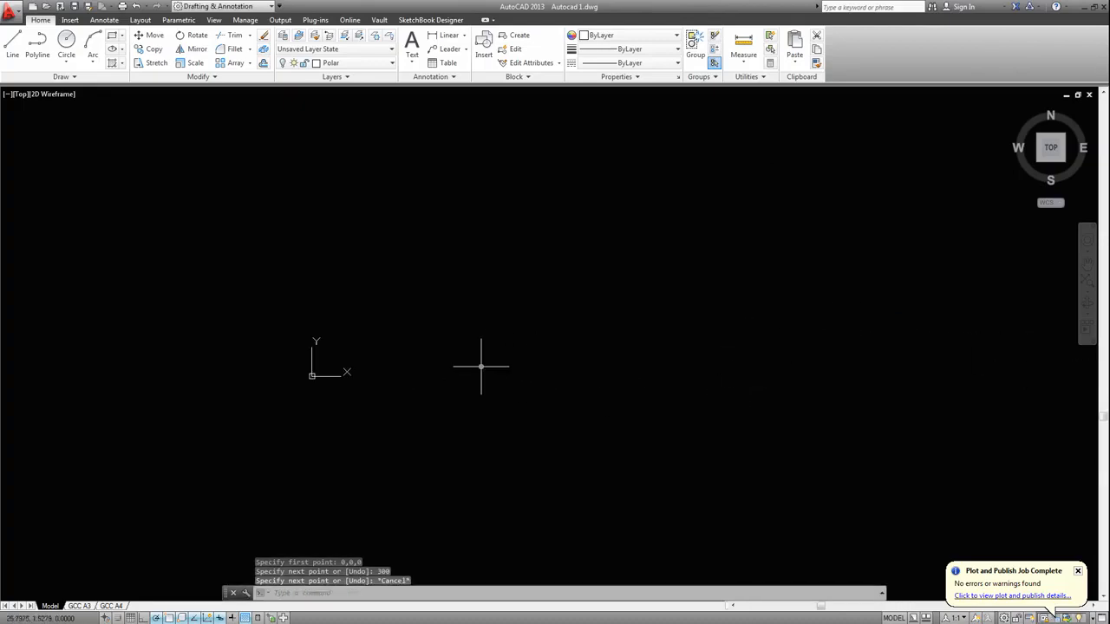
pyautogui.scroll(5, 312, 382)
pyautogui.scroll(4, 302, 365)
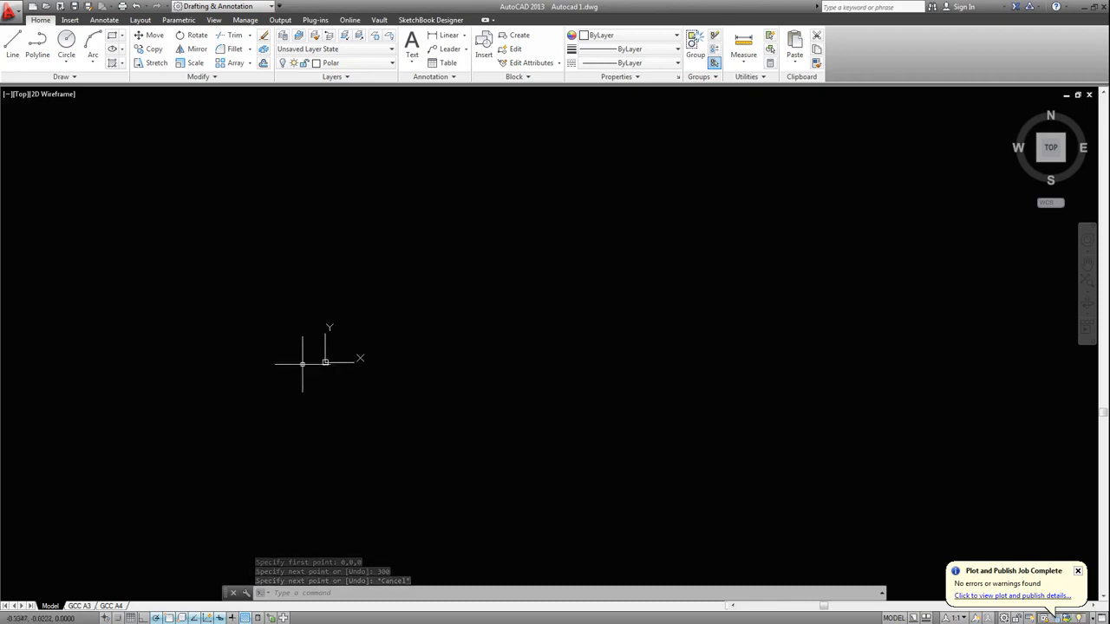
# Step: Draw a short horizontal line from 0,0,1, about 1.7 units long in the 0° direction, and end the Line command
pyautogui.press('Return')
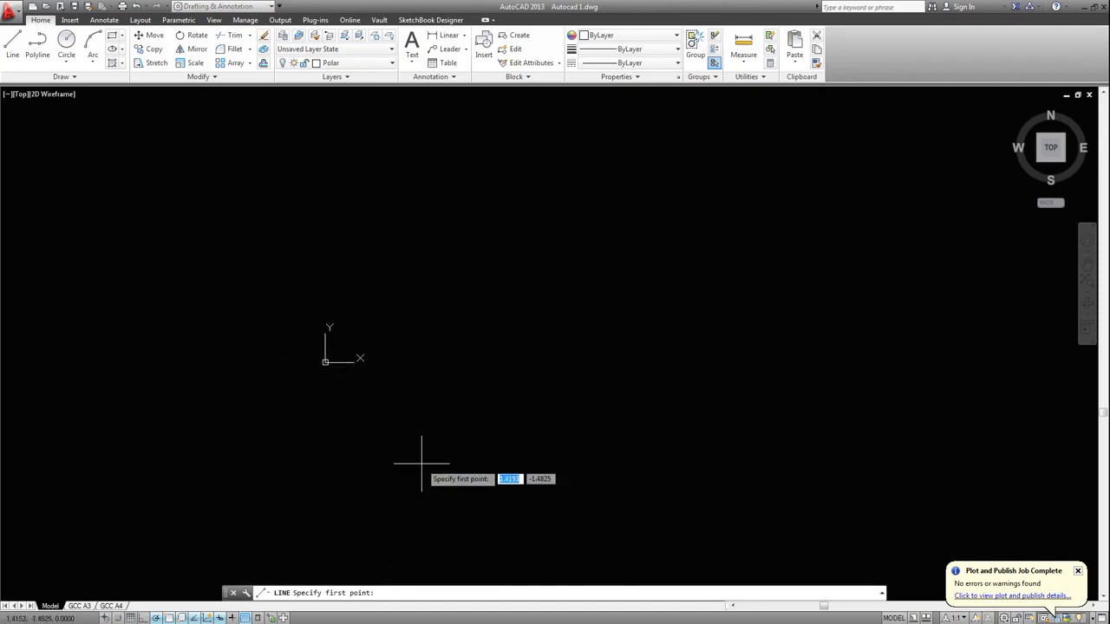
pyautogui.write('0')
pyautogui.press('Tab')
pyautogui.write('0')
pyautogui.press('Tab')
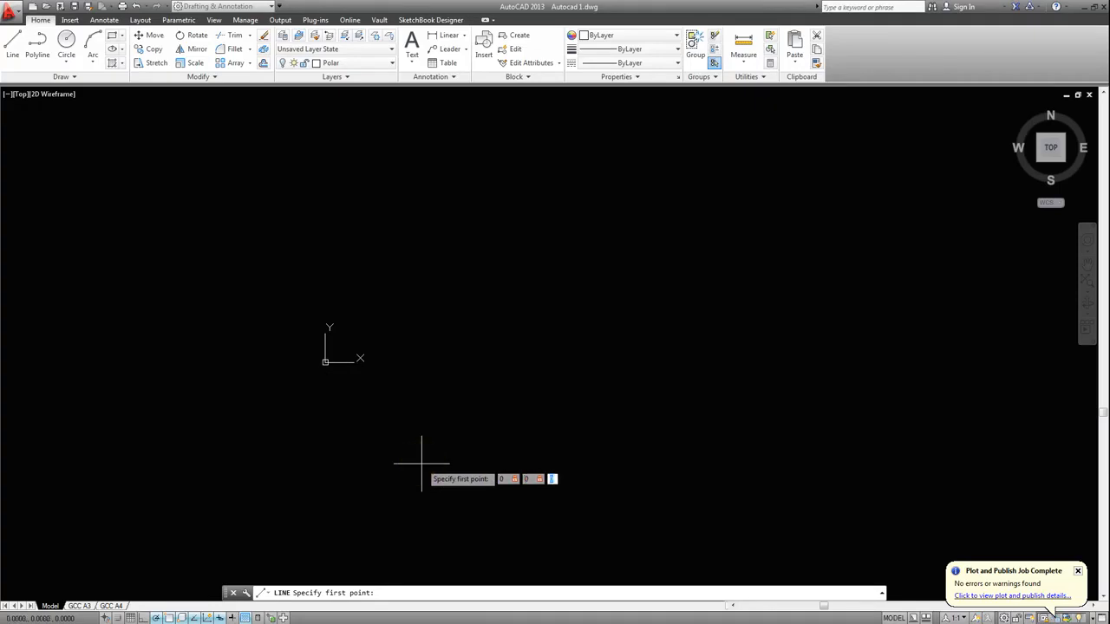
pyautogui.write('1')
pyautogui.press('Return')
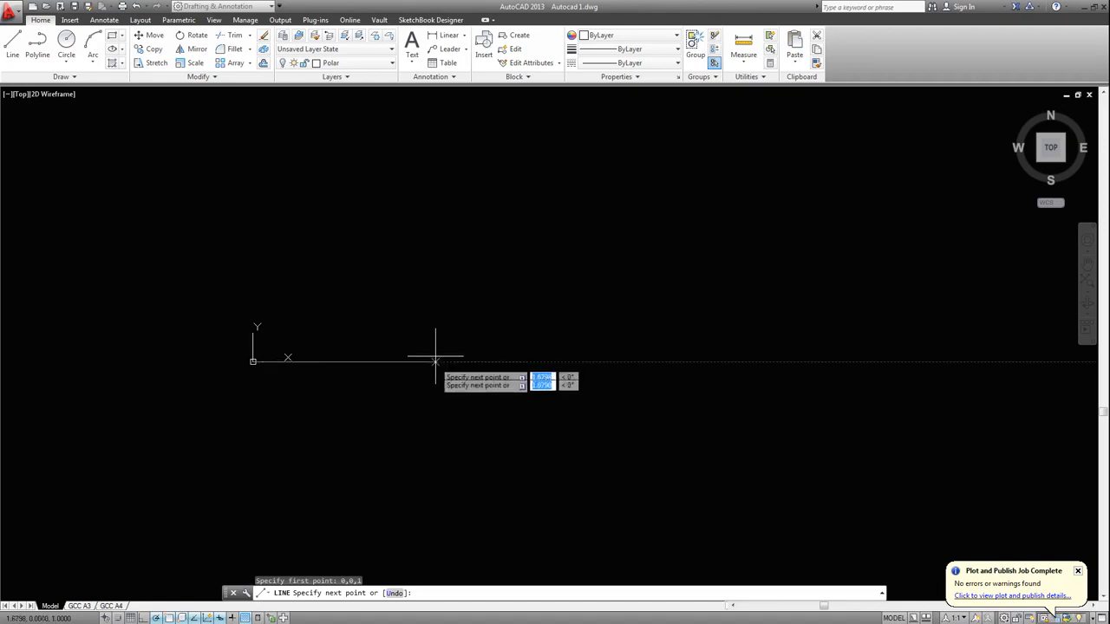
pyautogui.click(437, 362)
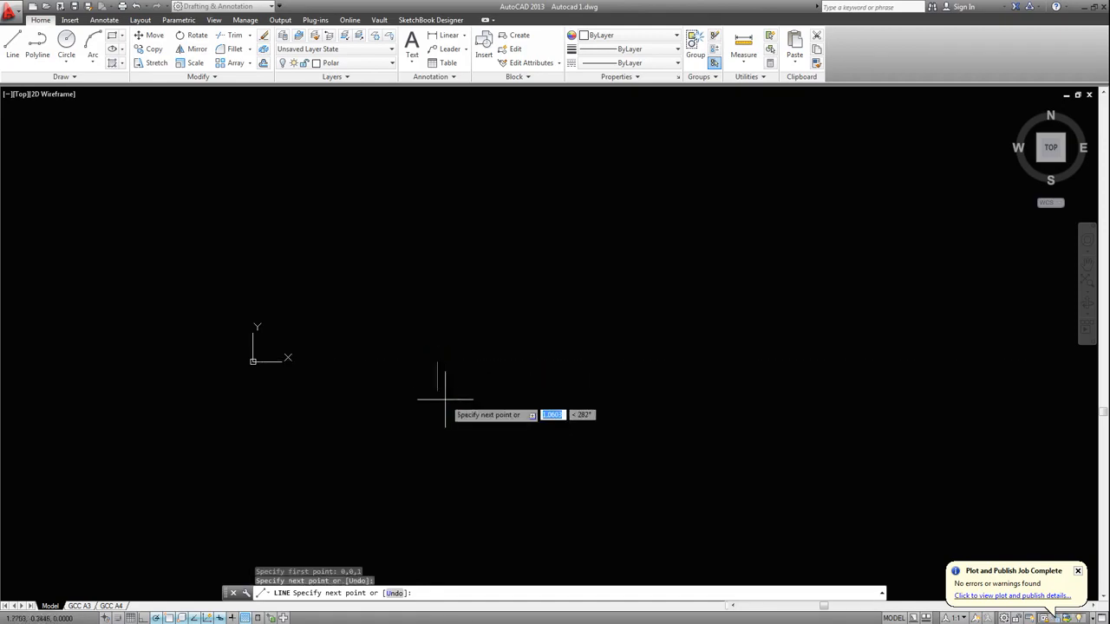
pyautogui.scroll(4, 264, 363)
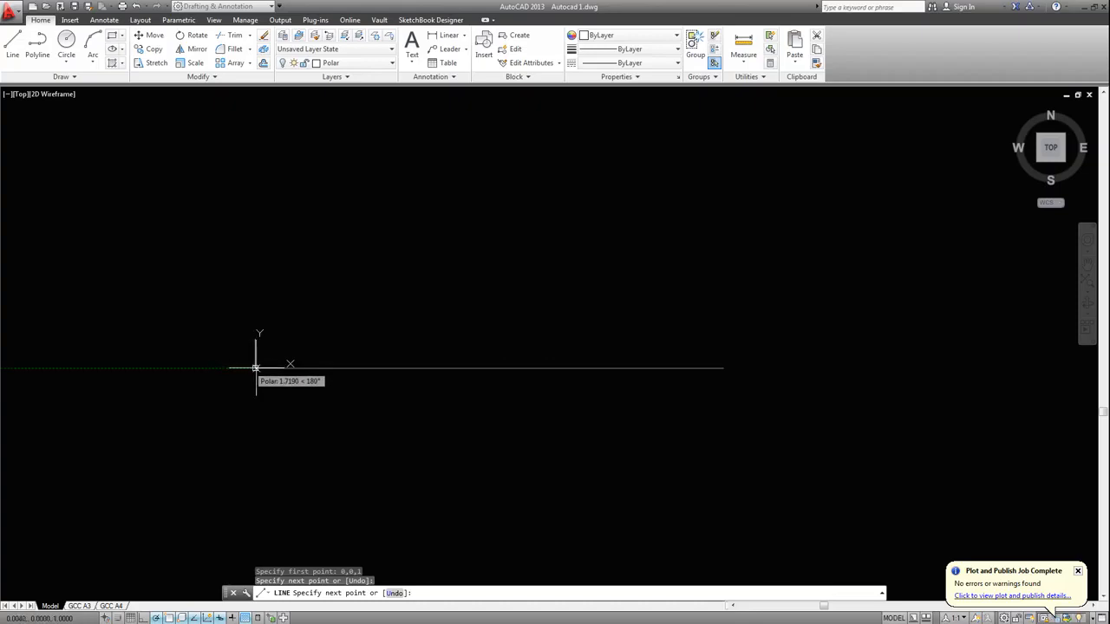
pyautogui.press('Escape')
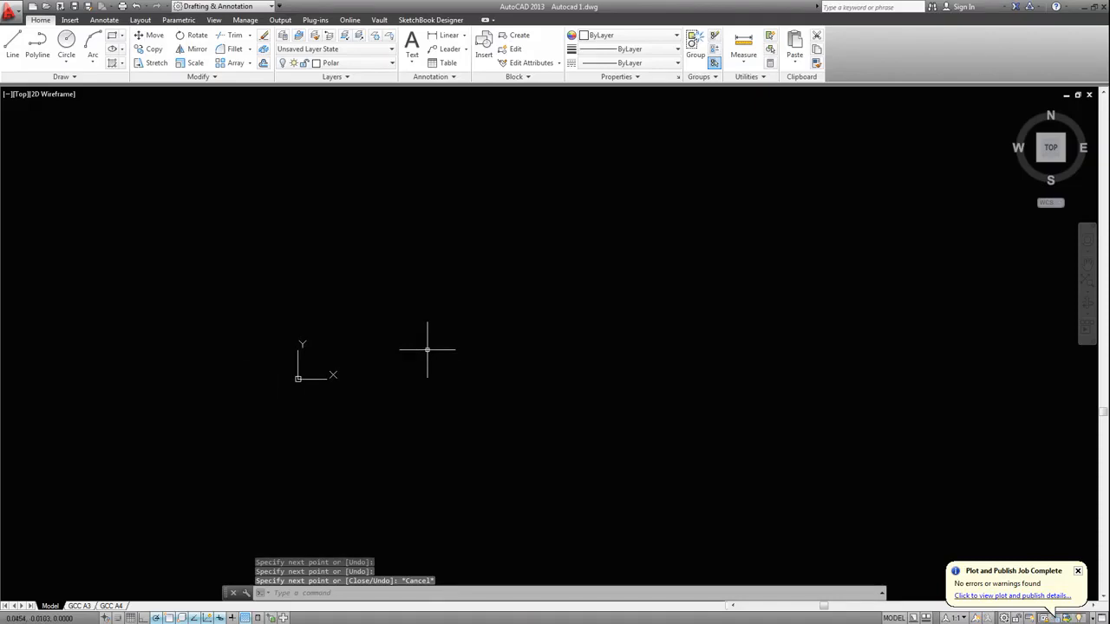
# Step: Zoom to the drawing extents and turn the Polar layer back on
pyautogui.write('z')
pyautogui.press('Return')
pyautogui.write('e')
pyautogui.press('Return')
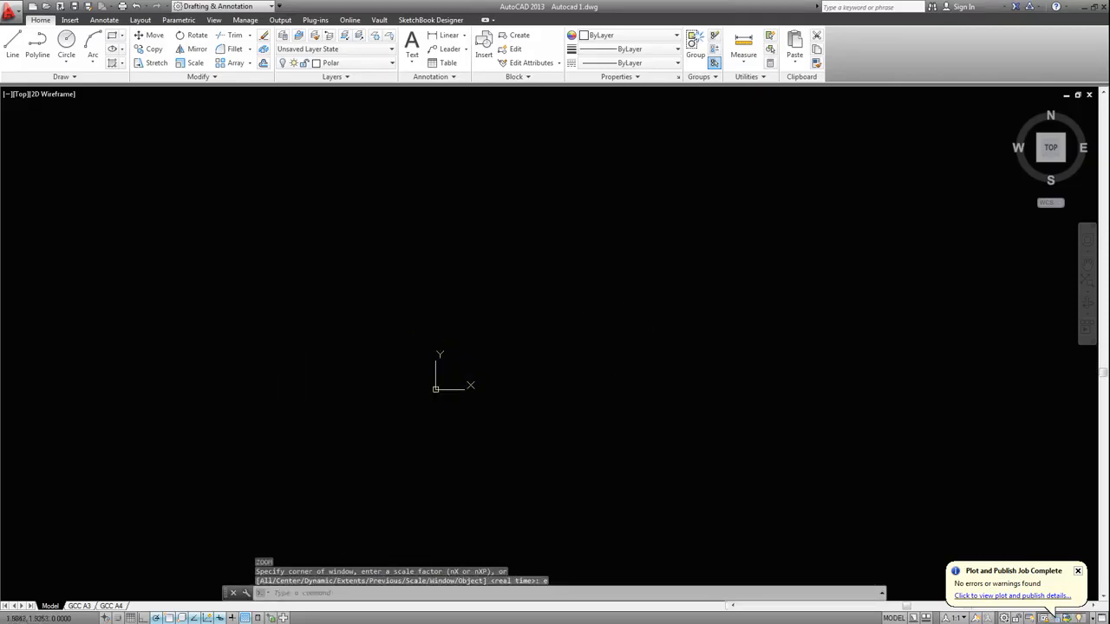
pyautogui.click(381, 62)
pyautogui.click(284, 104)
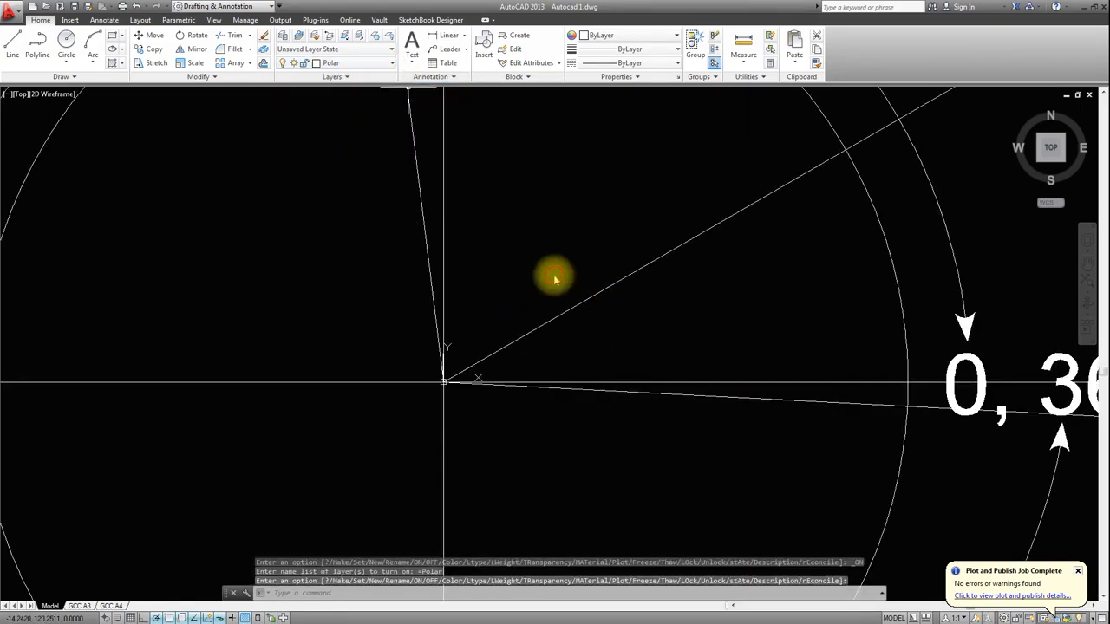
pyautogui.press('Escape')
# Step: Examine the polar diagram and its lines around the 0, 360 direction, and fit the whole drawing in view
pyautogui.scroll(-3, 551, 273)
pyautogui.scroll(-2, 551, 273)
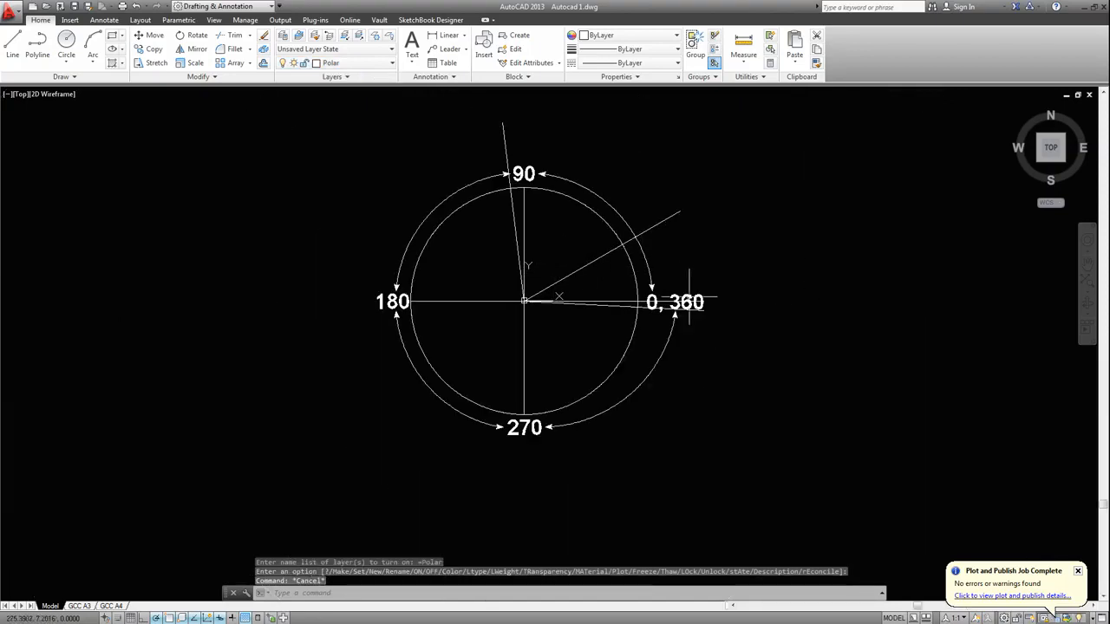
pyautogui.scroll(2, 709, 311)
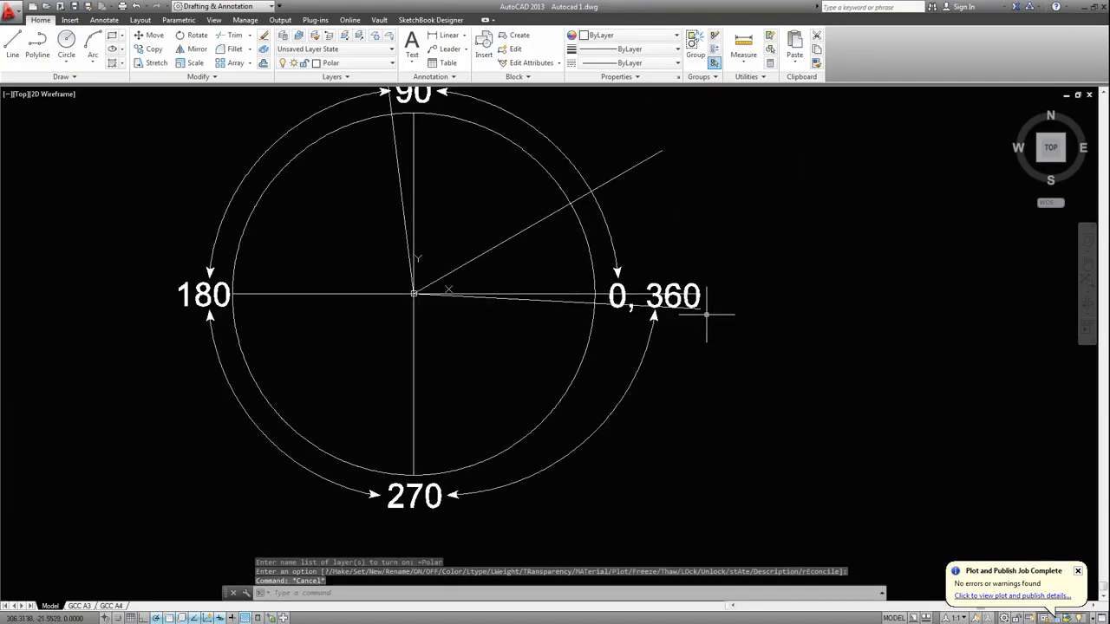
pyautogui.scroll(-2, 708, 314)
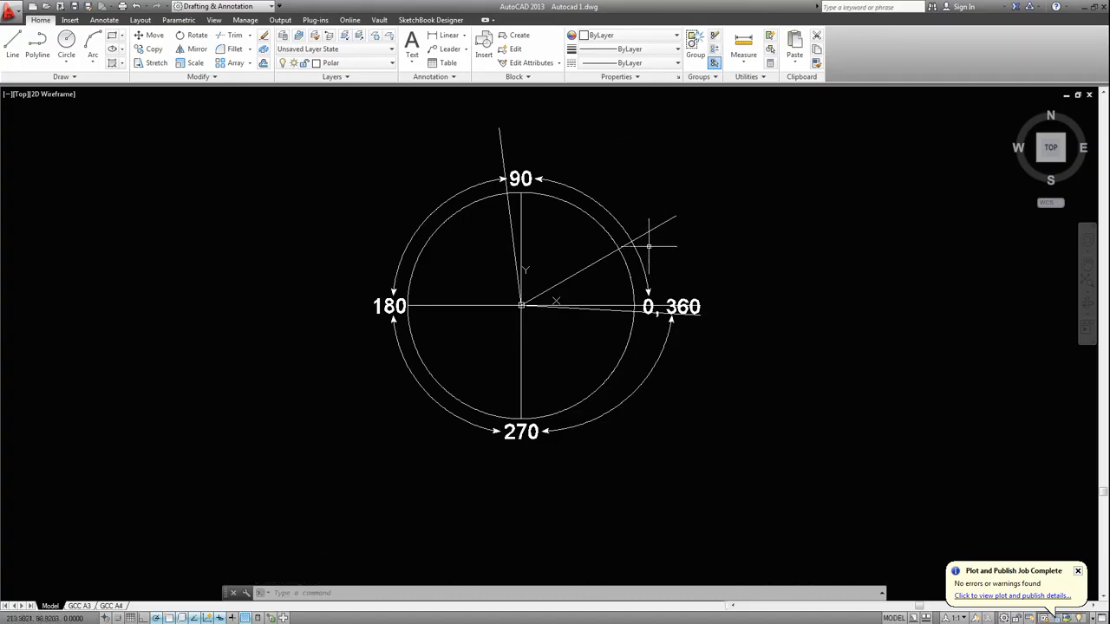
pyautogui.write('z')
pyautogui.press('Return')
pyautogui.write('e')
pyautogui.press('Return')
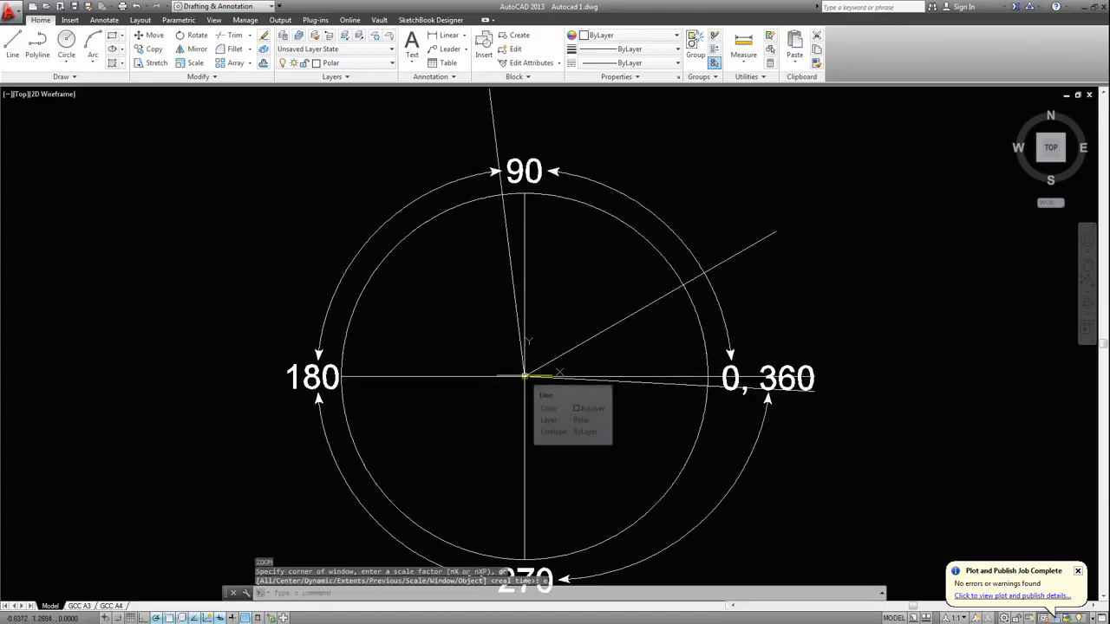
# Step: Turn off the current Polar layer to hide the diagram again
pyautogui.click(393, 64)
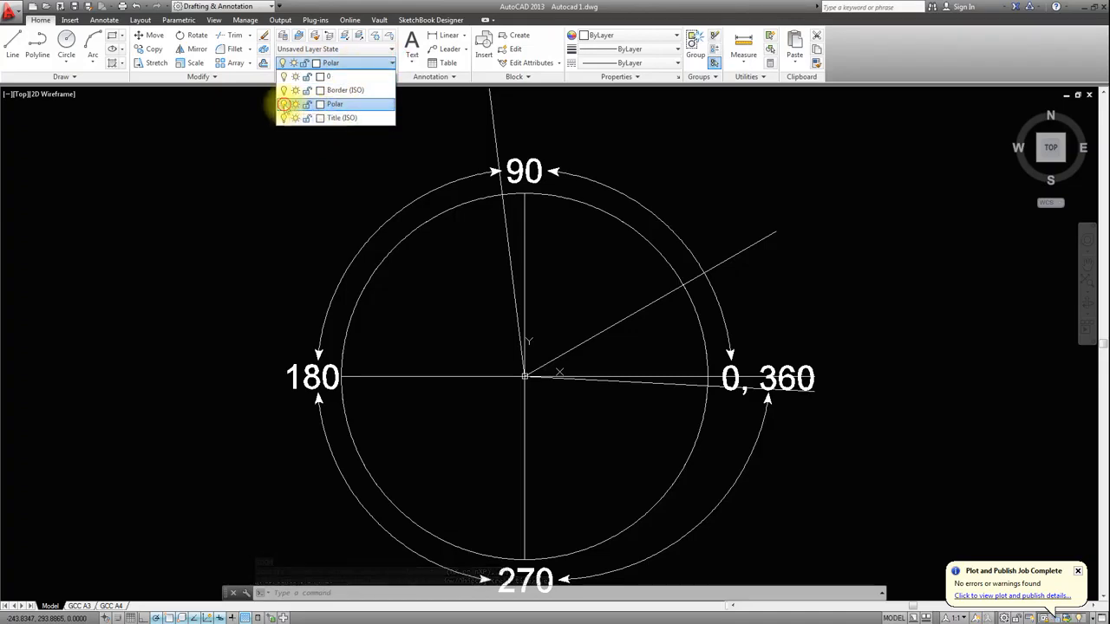
pyautogui.click(283, 104)
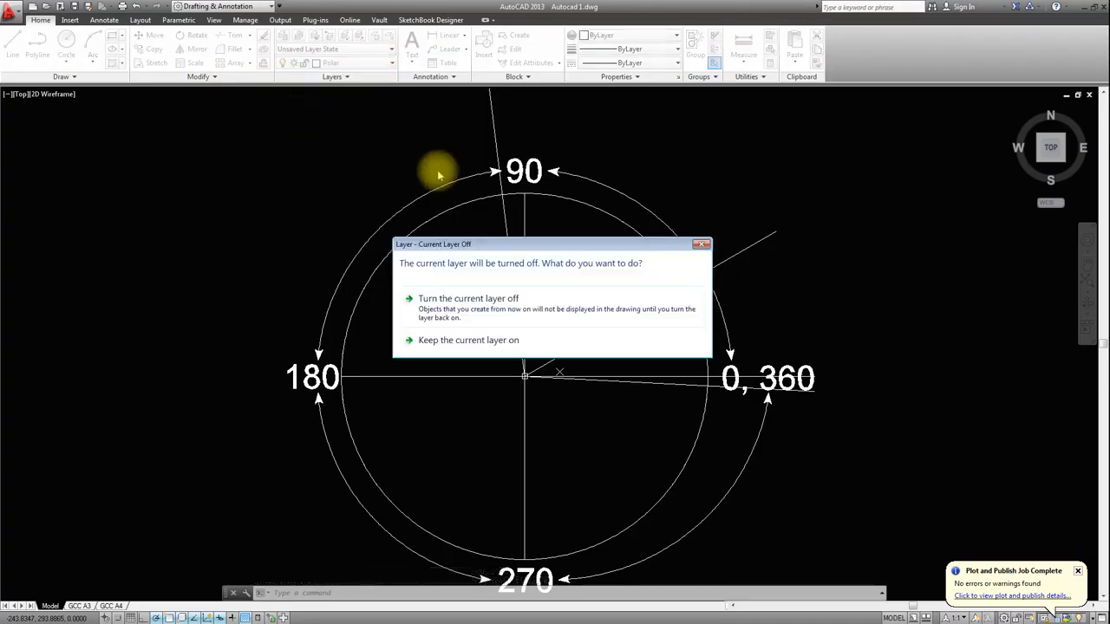
pyautogui.click(465, 304)
# Step: Zoom to the drawing extents with the Polar layer hidden and undo that zoom
pyautogui.write('z')
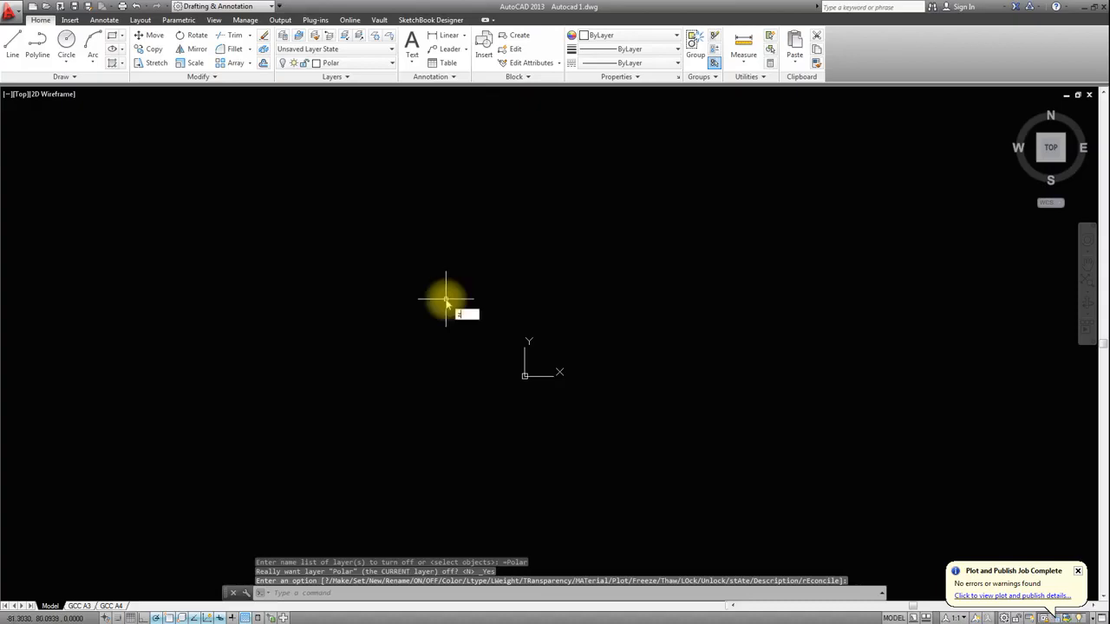
pyautogui.press('Return')
pyautogui.write('e')
pyautogui.press('Return')
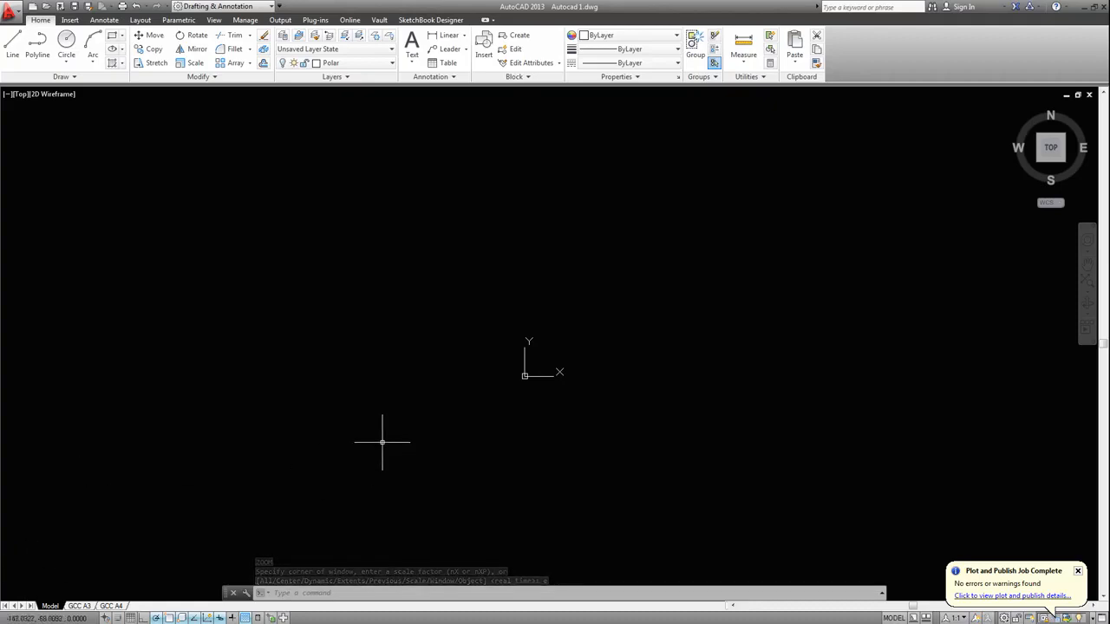
pyautogui.click(139, 8)
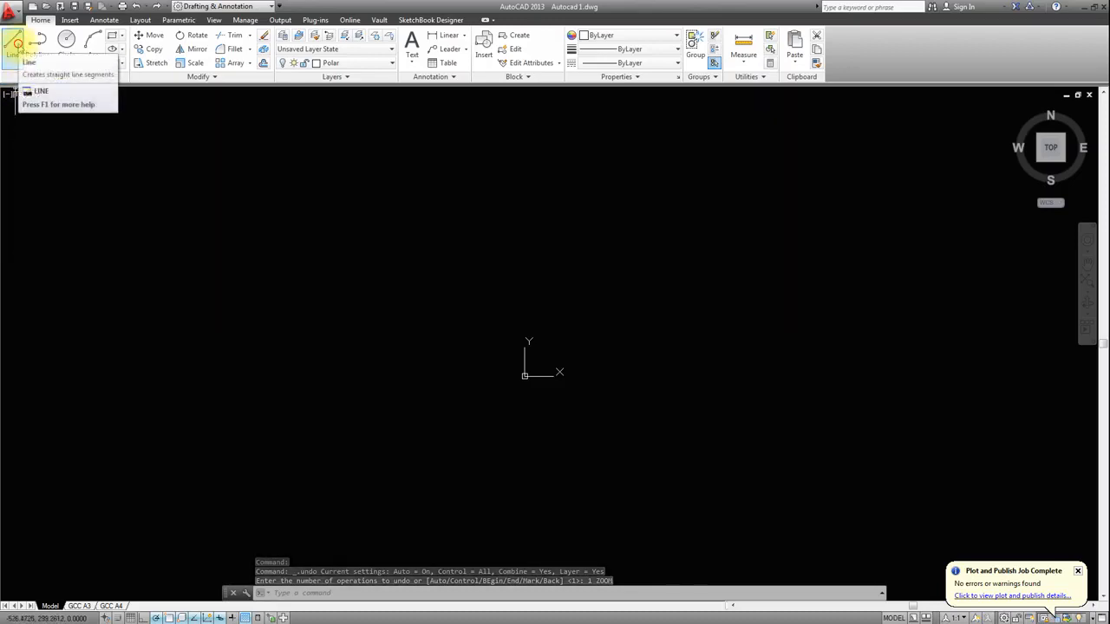
# Step: Draw a horizontal line from near the origin to about X 149 and a vertical line upward from its end on the hidden Polar layer
pyautogui.click(15, 44)
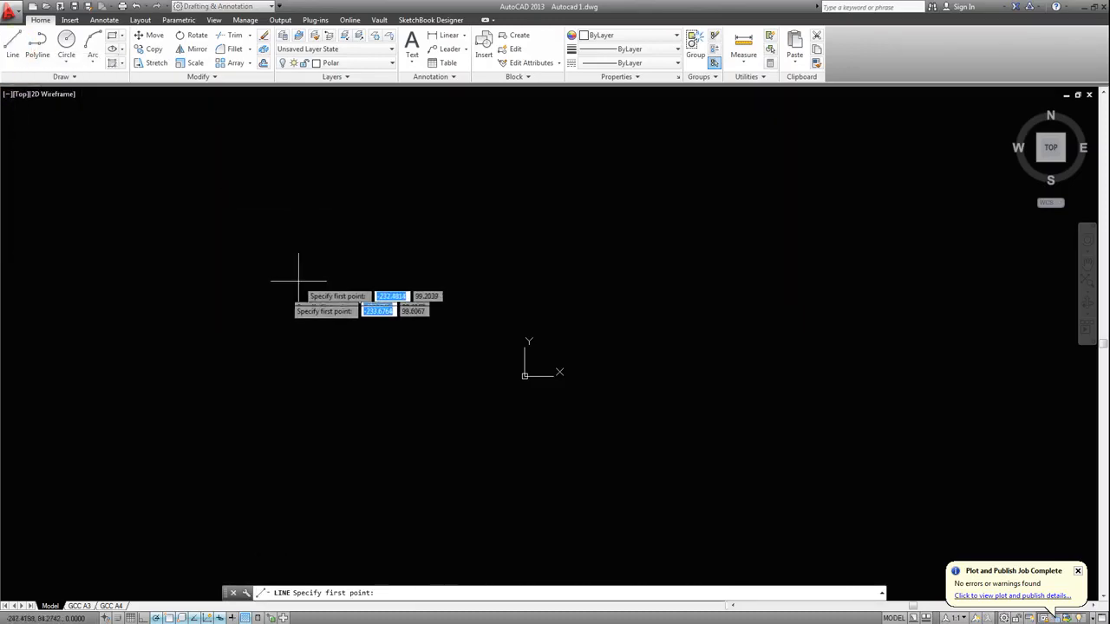
pyautogui.click(526, 373)
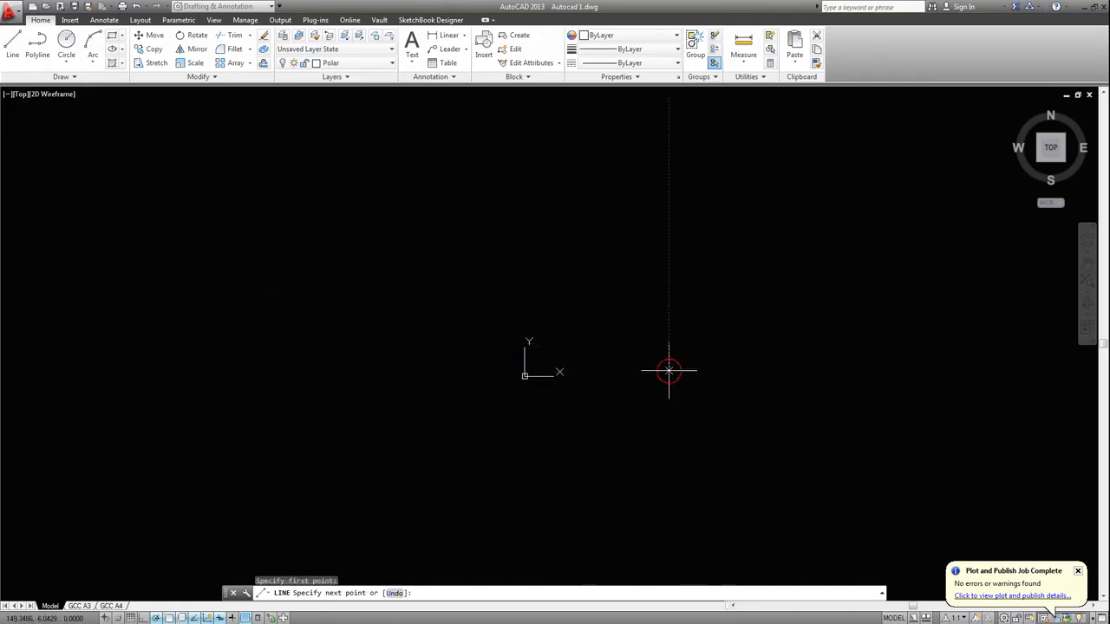
pyautogui.click(668, 261)
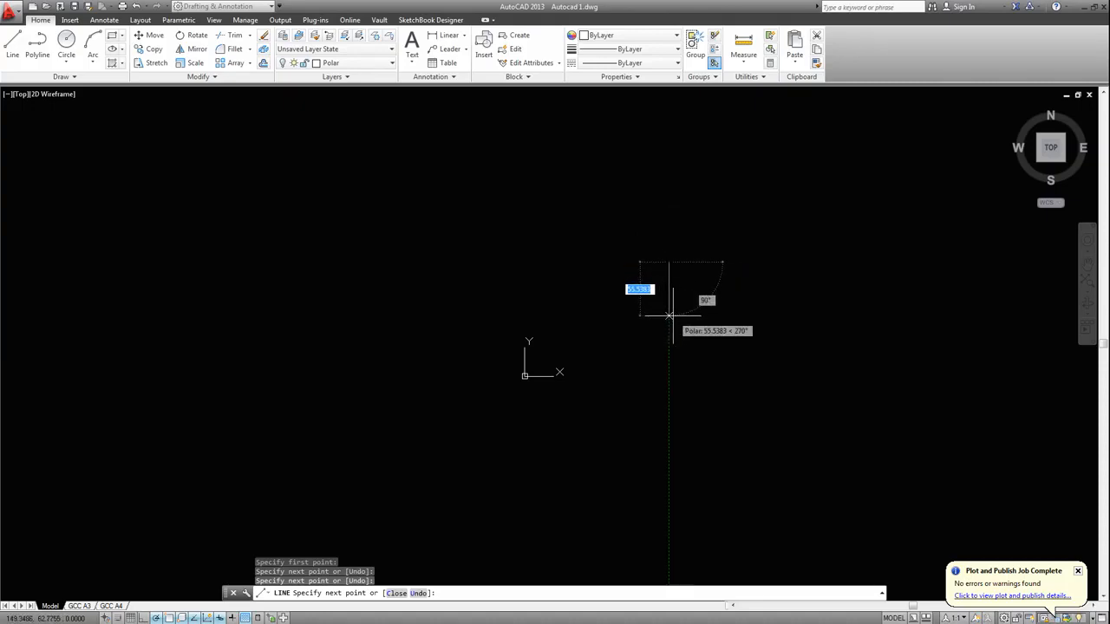
pyautogui.press('Escape')
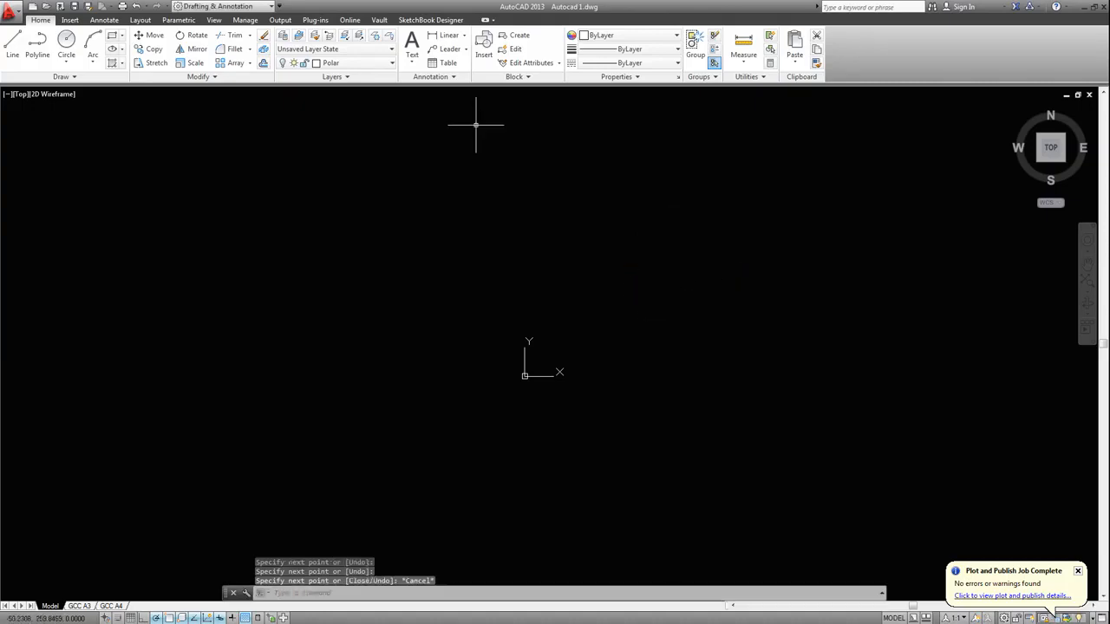
# Step: Turn the Polar layer on and erase the freshly drawn horizontal and vertical lines with a crossing selection at their shared corner
pyautogui.click(391, 64)
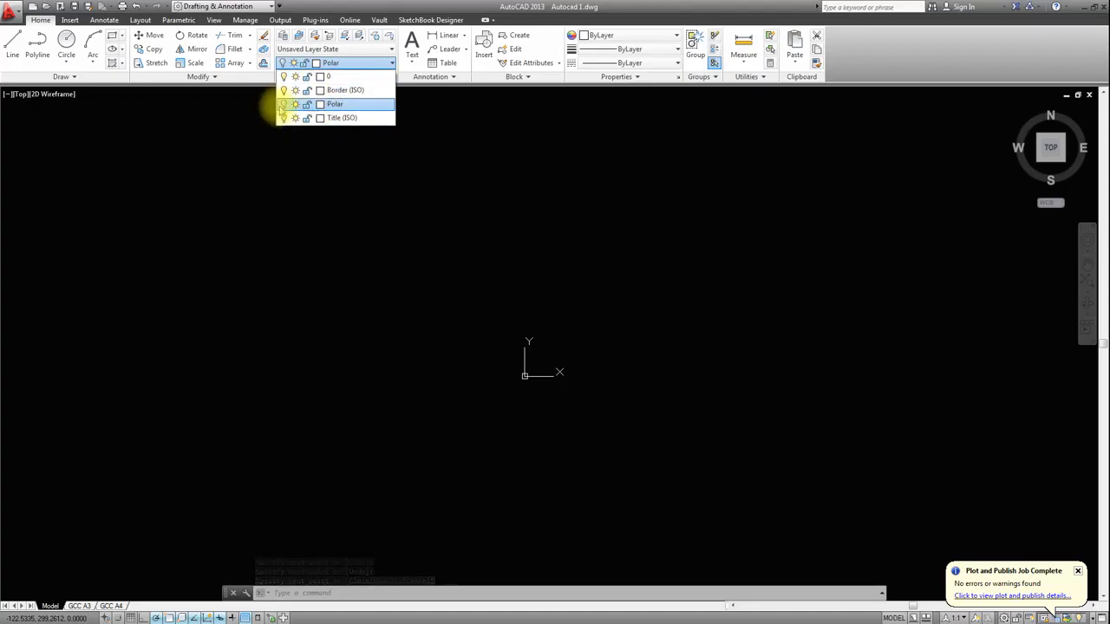
pyautogui.click(283, 104)
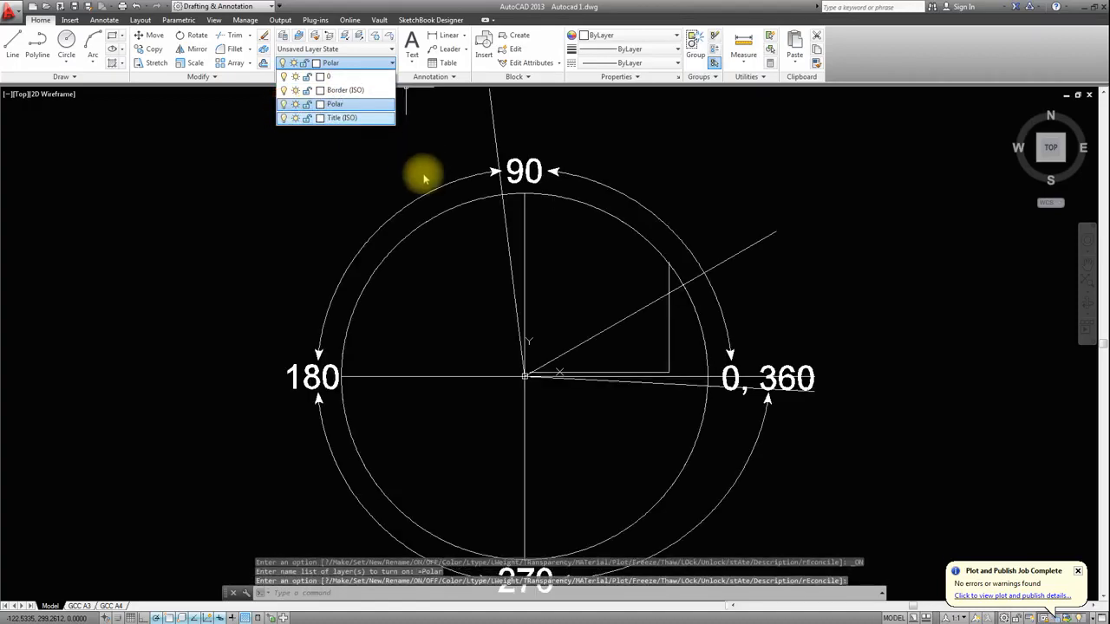
pyautogui.click(667, 352)
pyautogui.click(672, 346)
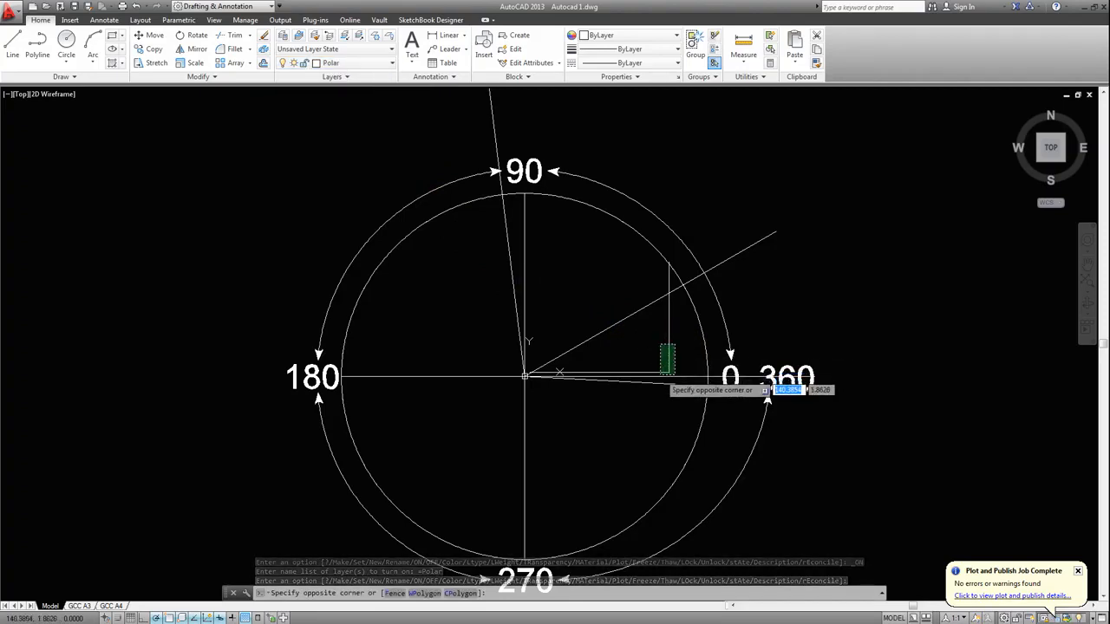
pyautogui.click(661, 374)
pyautogui.press('Delete')
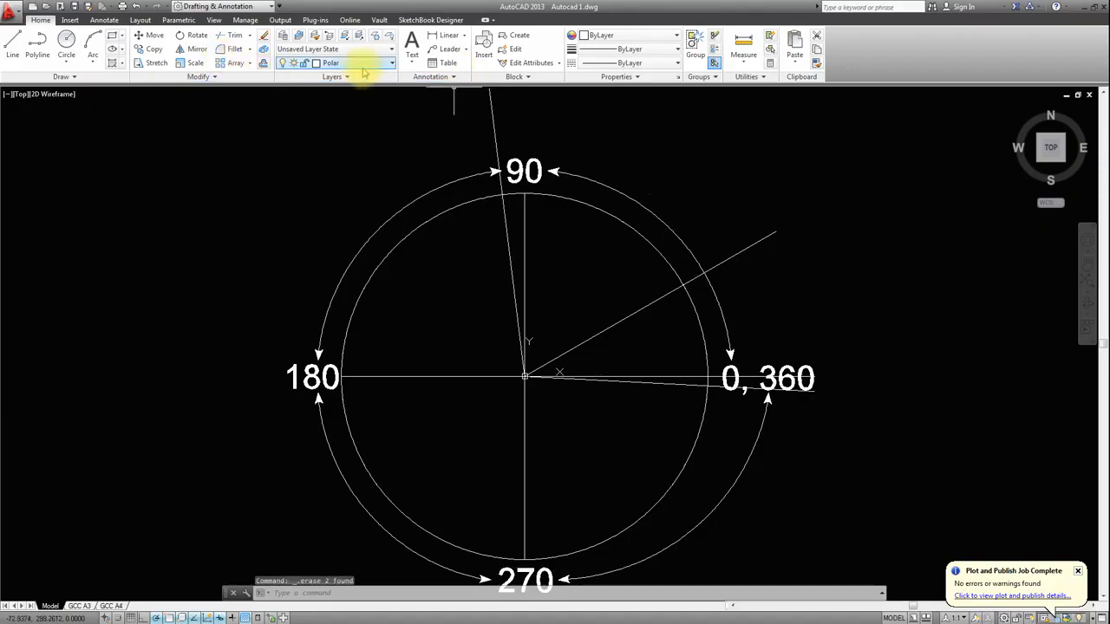
# Step: Make layer 0 the current layer and turn off the Polar layer
pyautogui.click(391, 63)
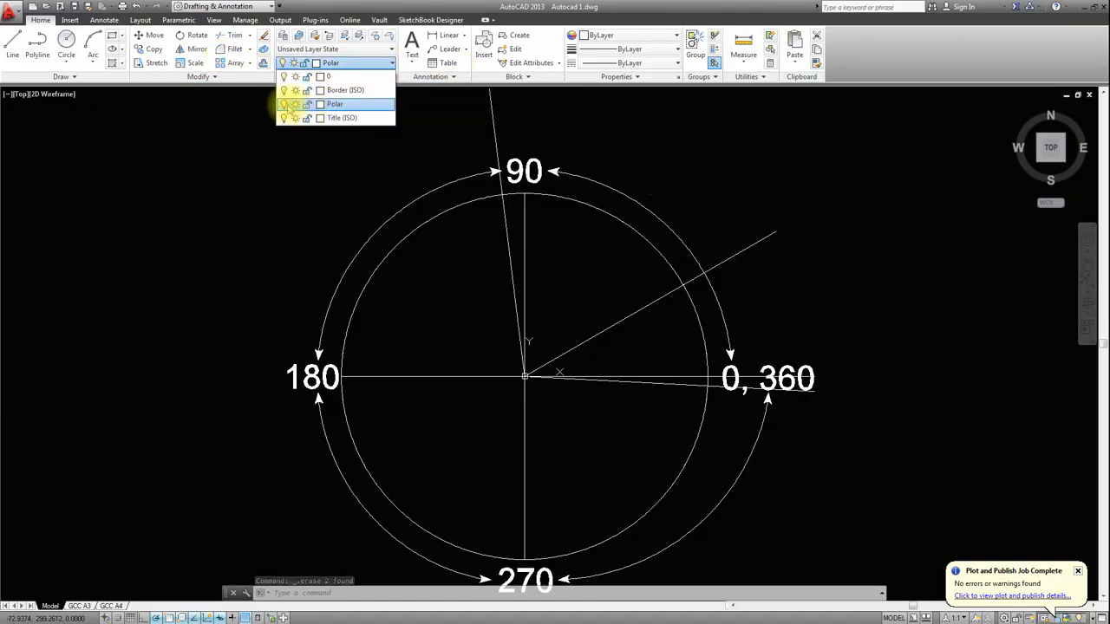
pyautogui.click(330, 77)
pyautogui.click(373, 63)
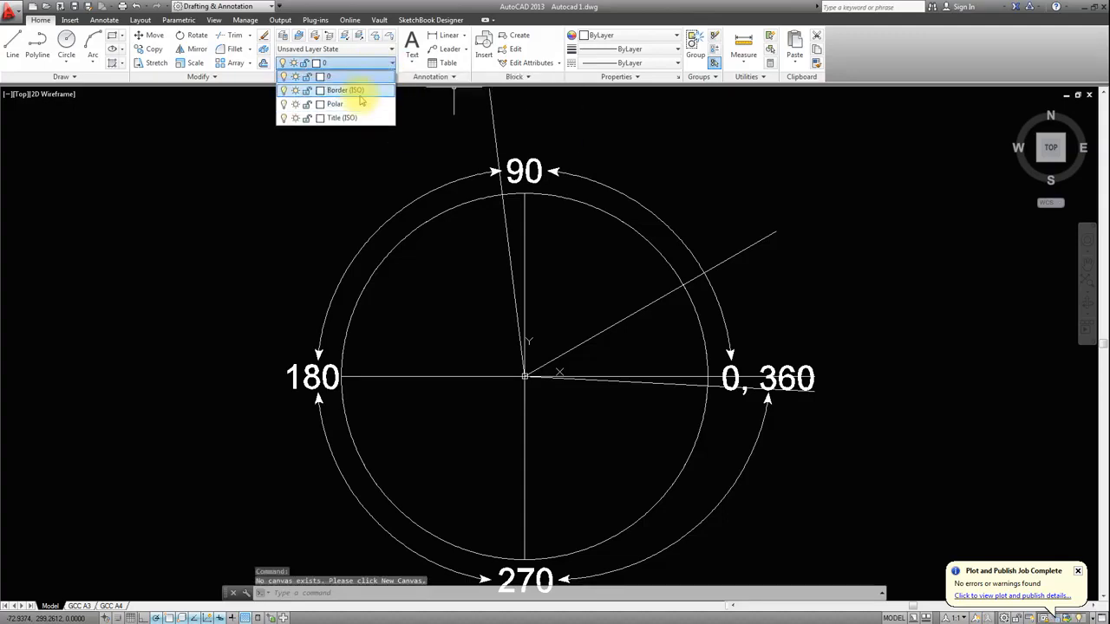
pyautogui.click(284, 104)
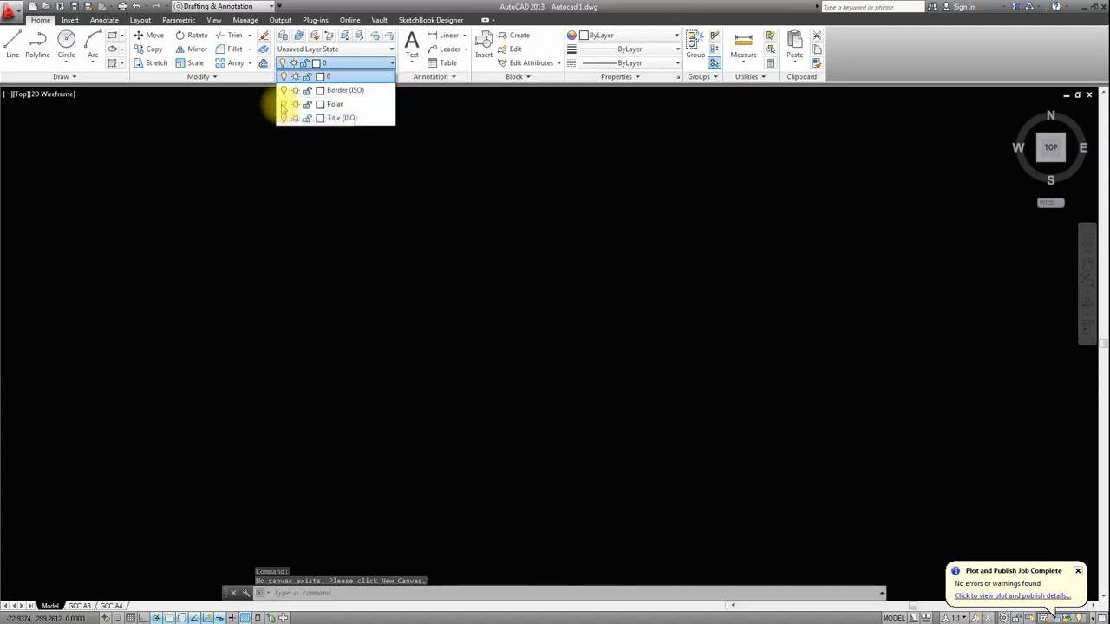
pyautogui.click(13, 41)
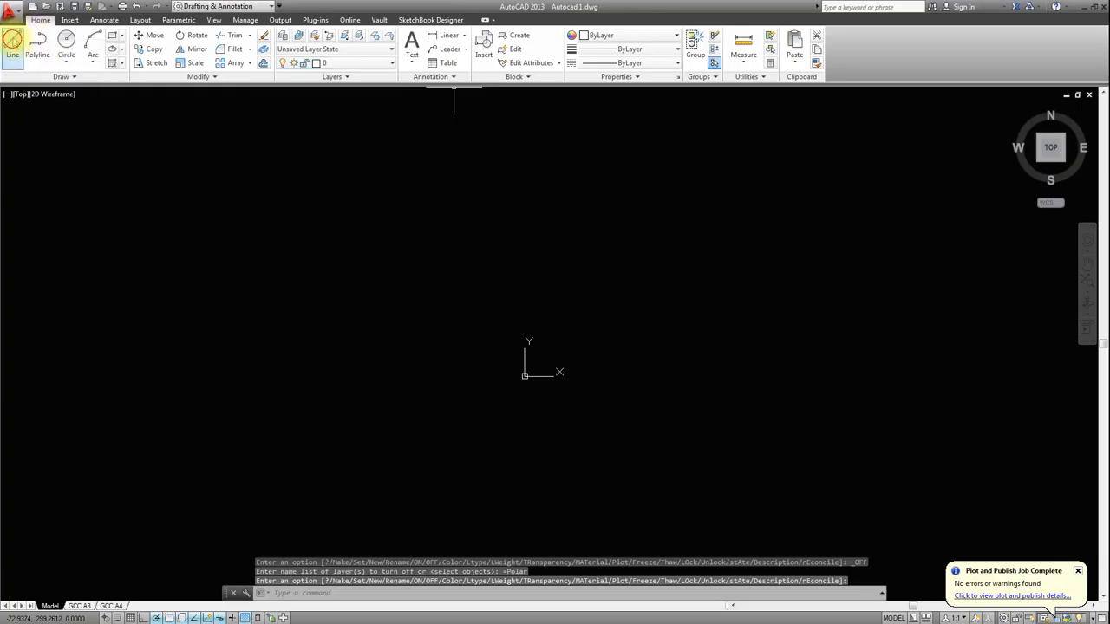
pyautogui.click(521, 411)
pyautogui.write('0,')
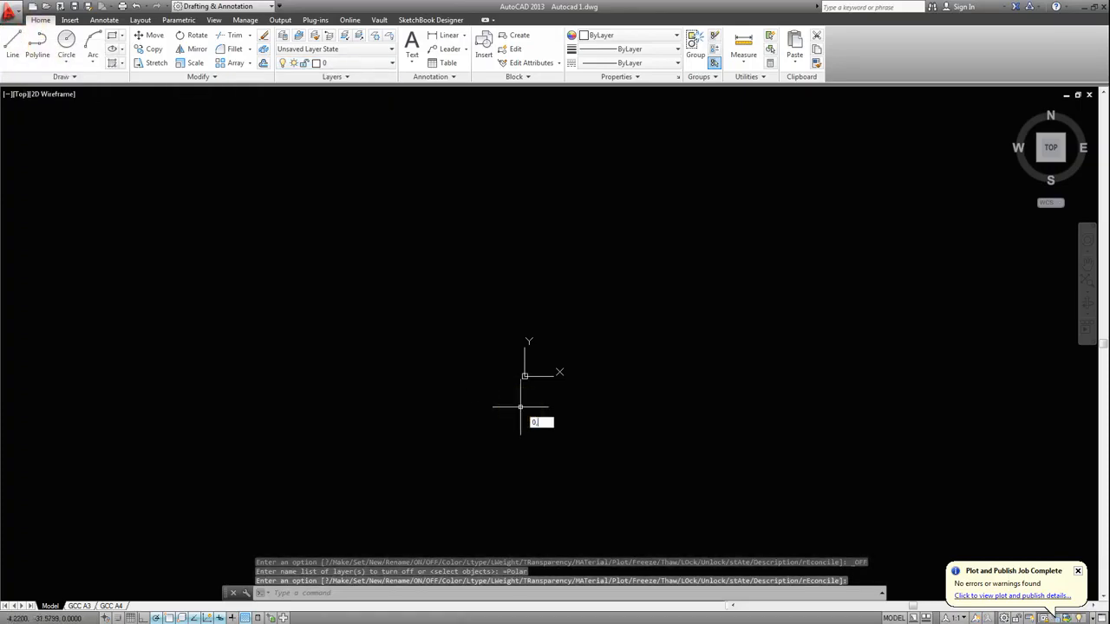
pyautogui.press('Return')
pyautogui.write(',0')
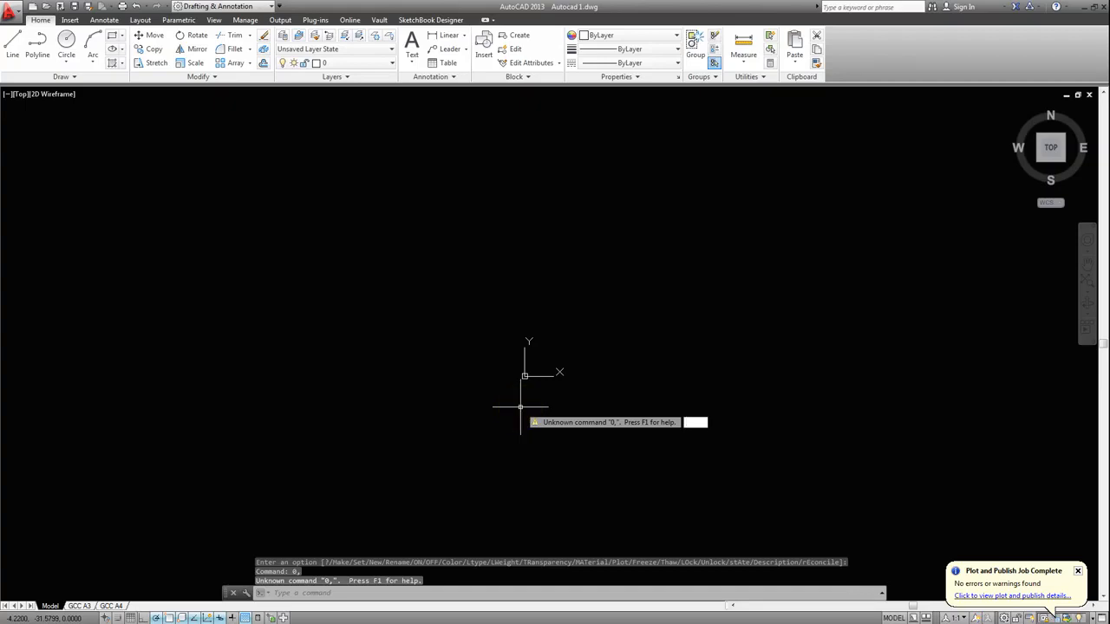
pyautogui.write('0,0,0')
pyautogui.click(520, 407)
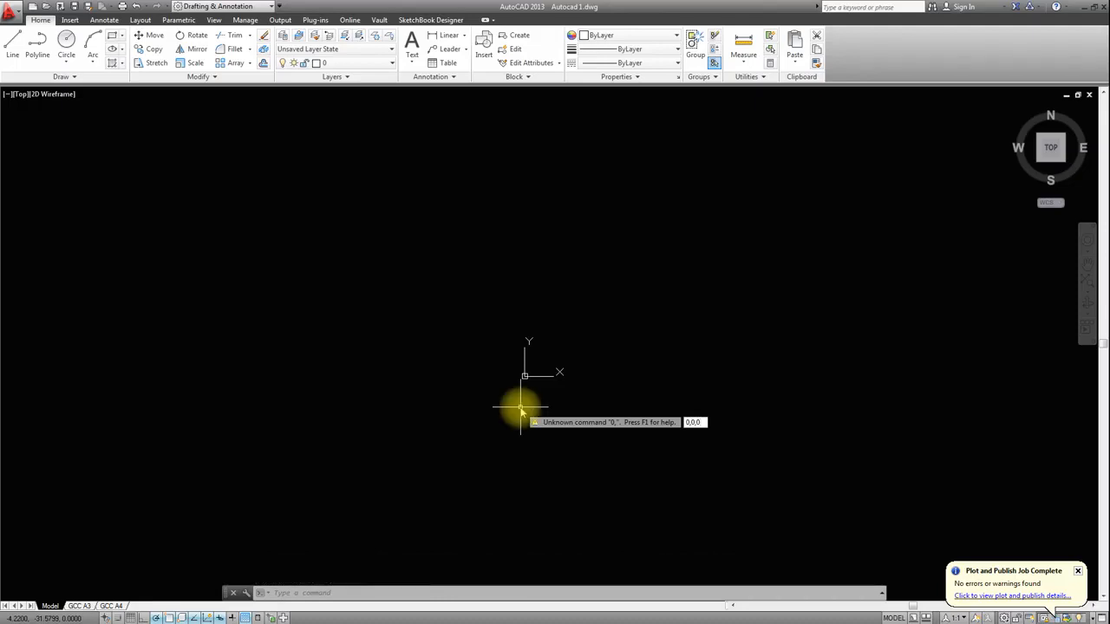
pyautogui.press('Escape')
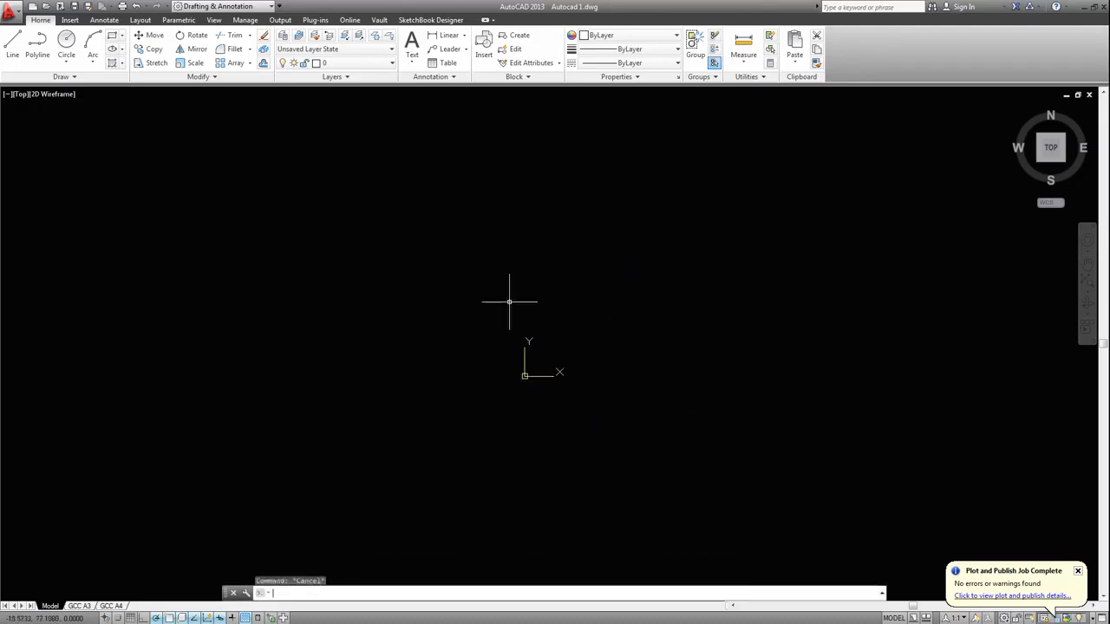
# Step: Draw a horizontal line 300 units long to the right from the origin 0,0,0
pyautogui.click(11, 49)
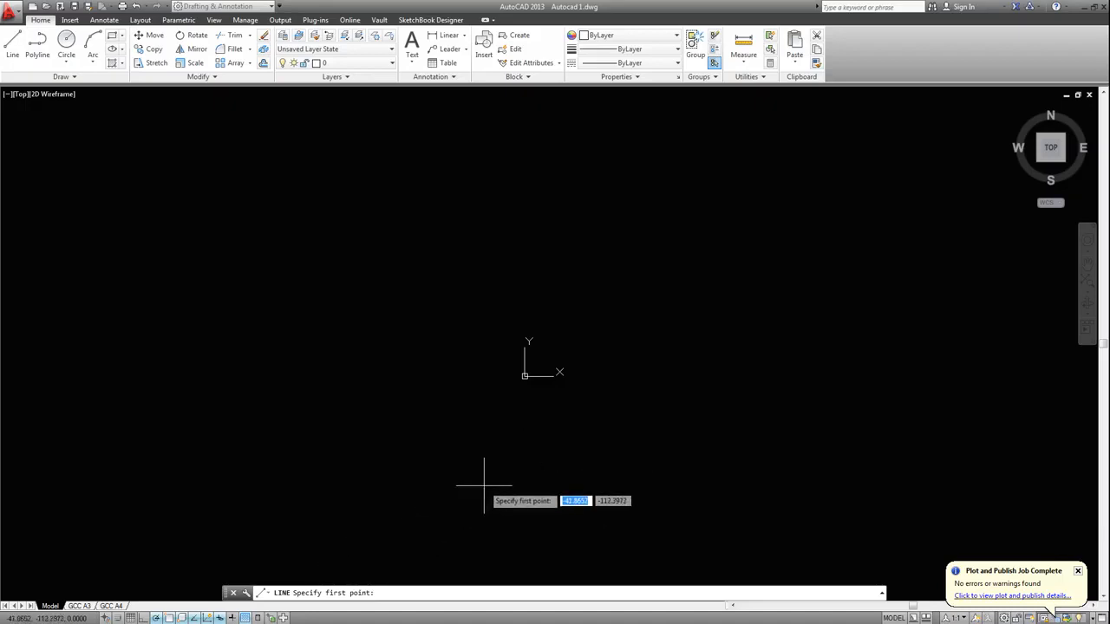
pyautogui.write('0,0,0')
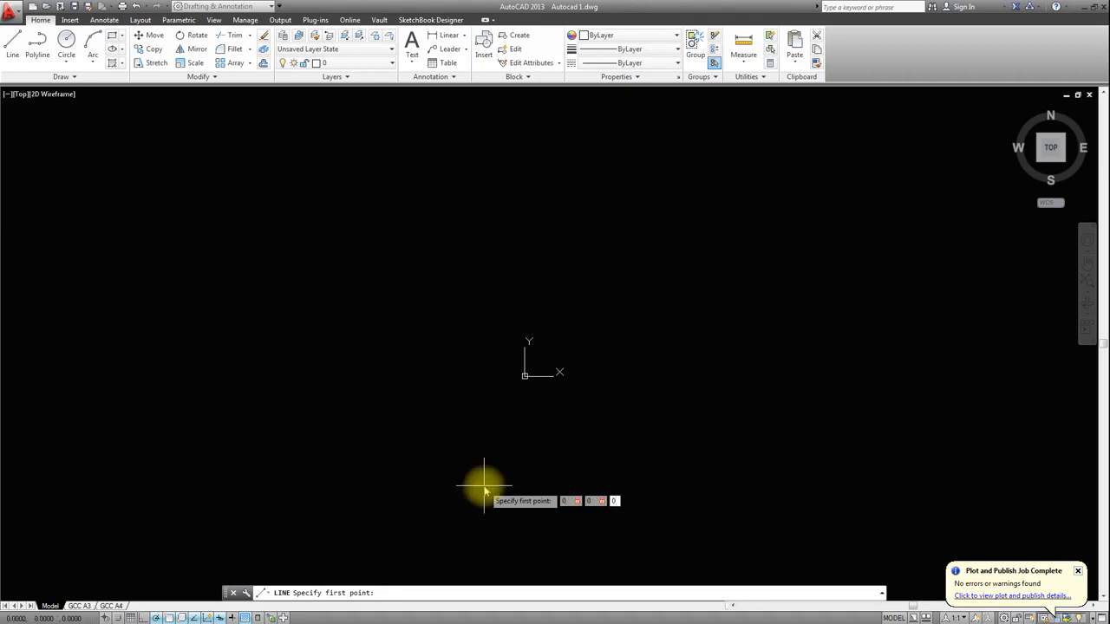
pyautogui.press('Return')
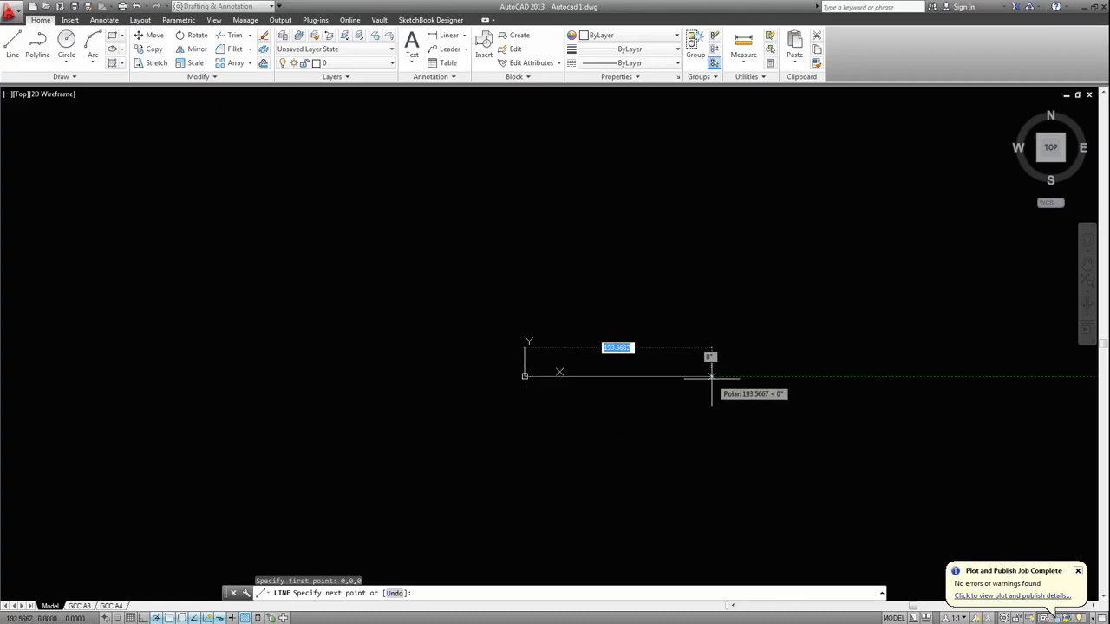
pyautogui.write('300')
pyautogui.press('Return')
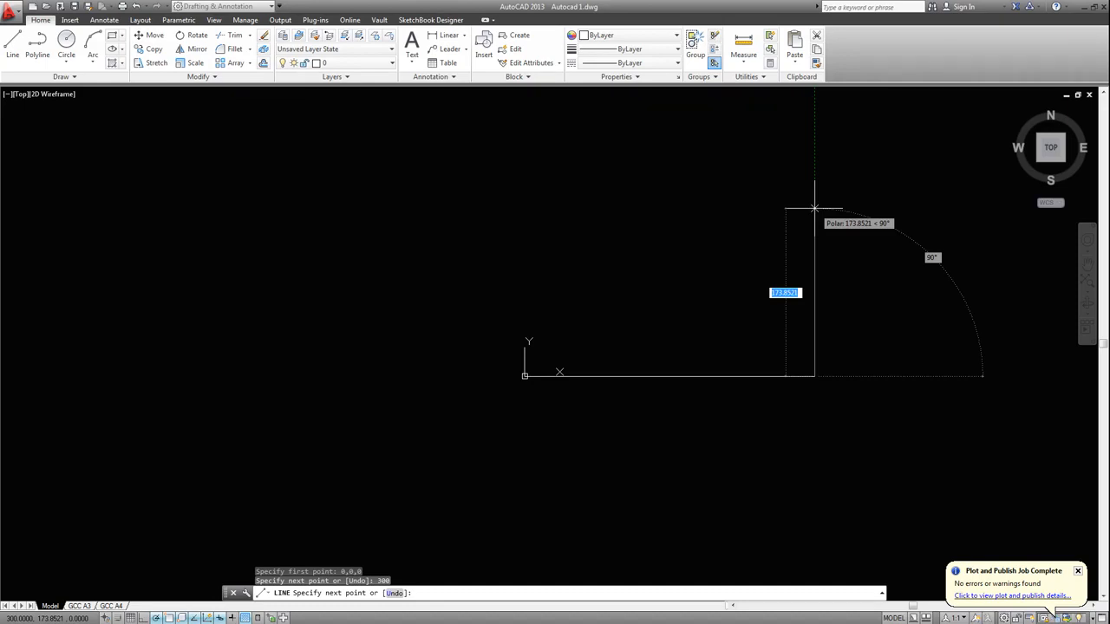
# Step: Continue the line from the end of the horizontal segment with a 250-unit segment at 90° and finish it
pyautogui.press('shift')
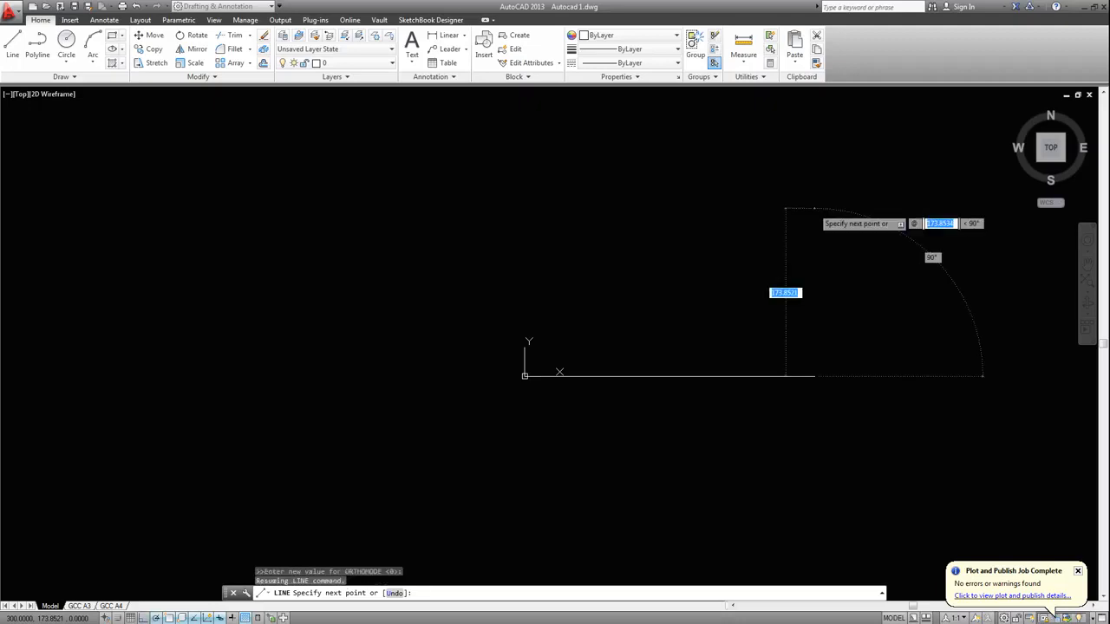
pyautogui.write('250')
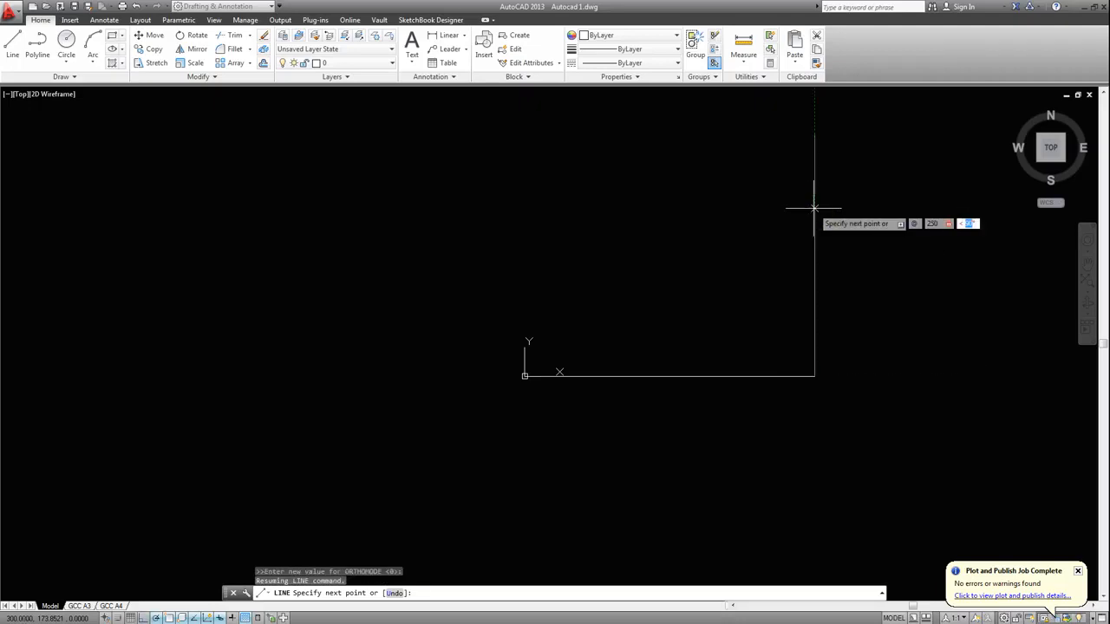
pyautogui.write('90')
pyautogui.press('Return')
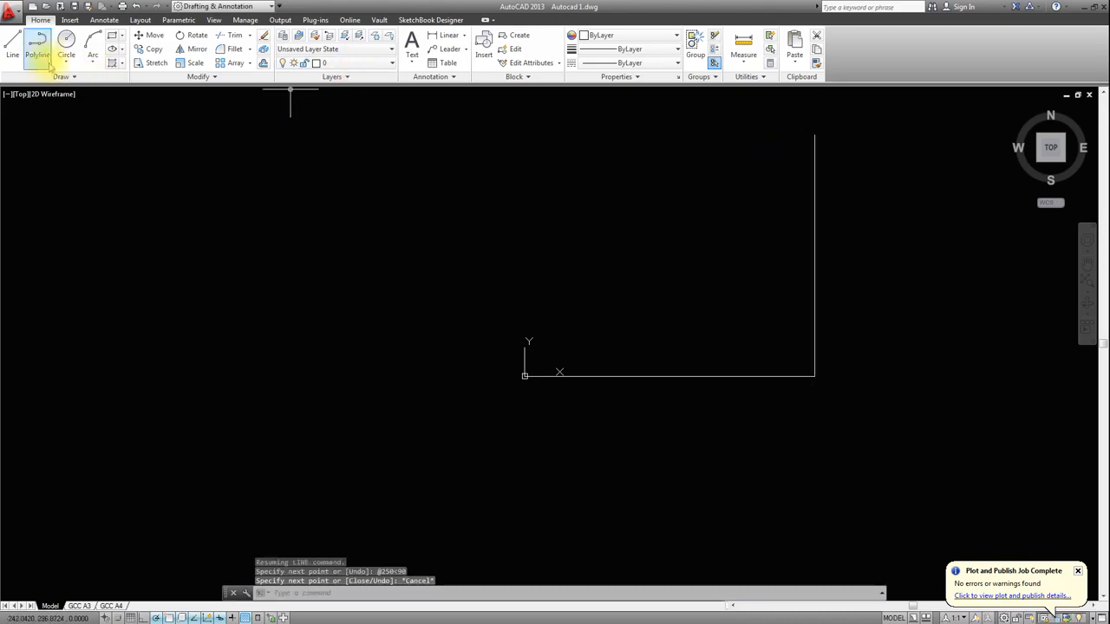
# Step: Draw a 250-unit line at 90° from the origin and continue it to the upper end of the opposite vertical line, completing the rectangle
pyautogui.click(13, 44)
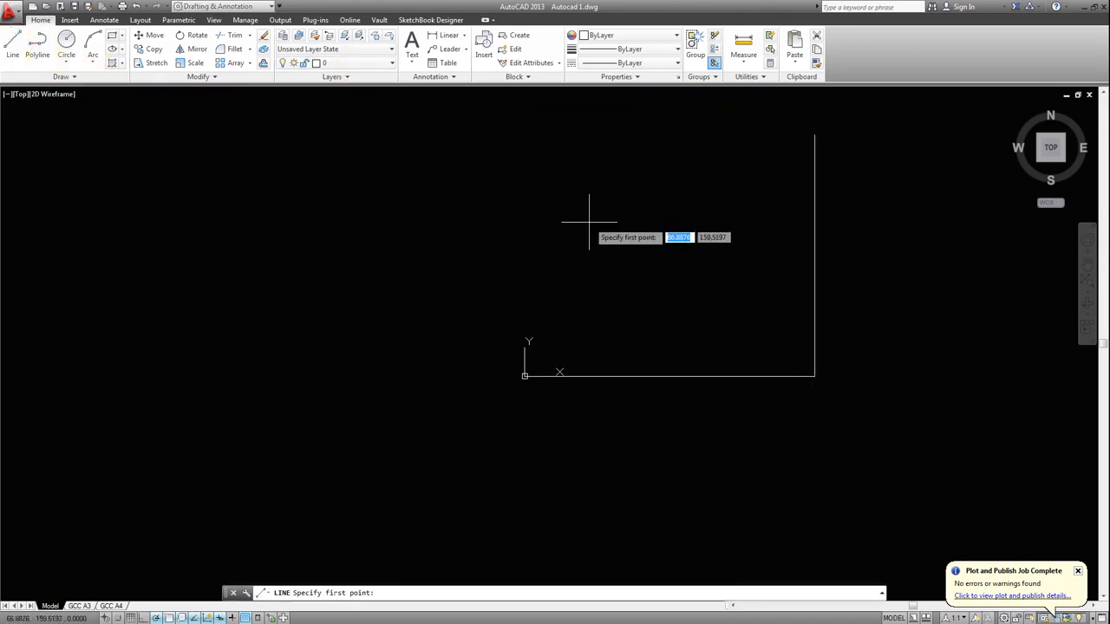
pyautogui.click(525, 375)
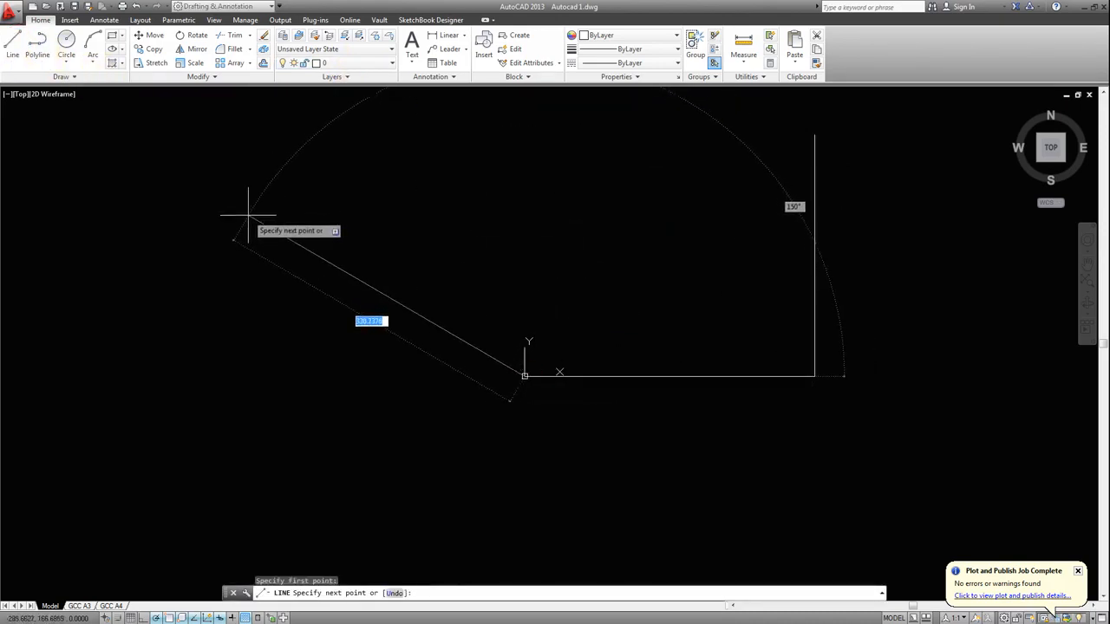
pyautogui.press('shift')
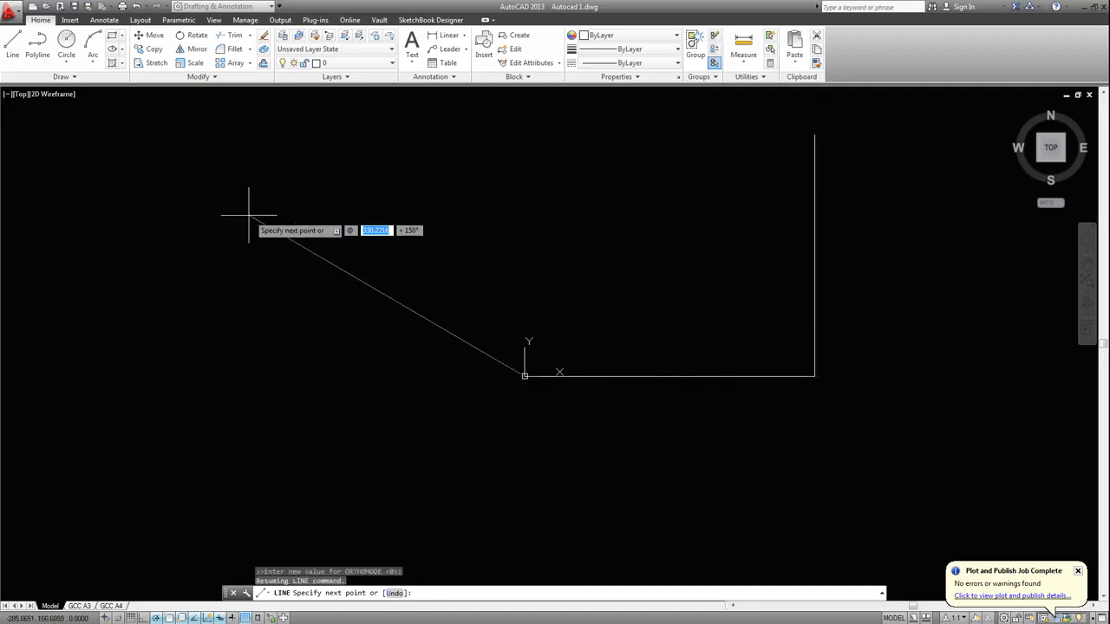
pyautogui.write('250')
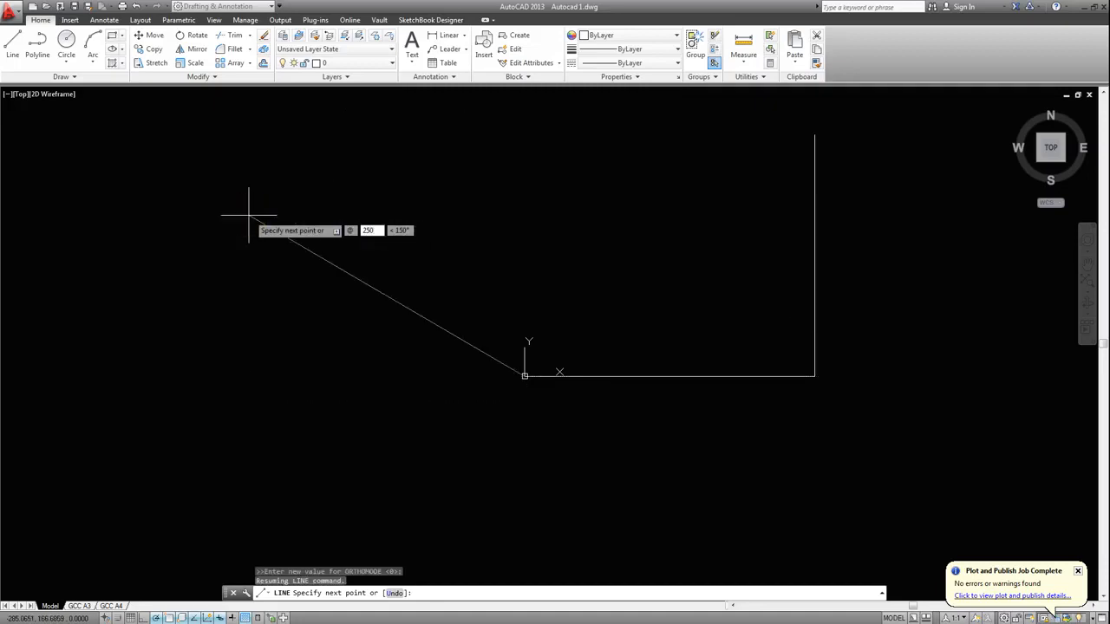
pyautogui.write('90')
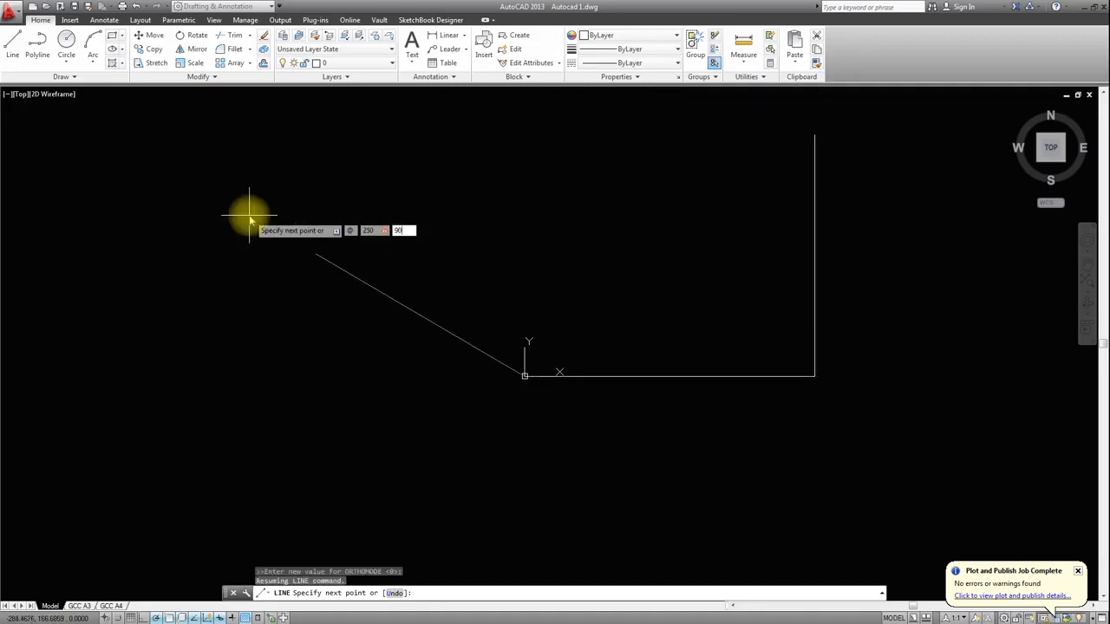
pyautogui.press('Return')
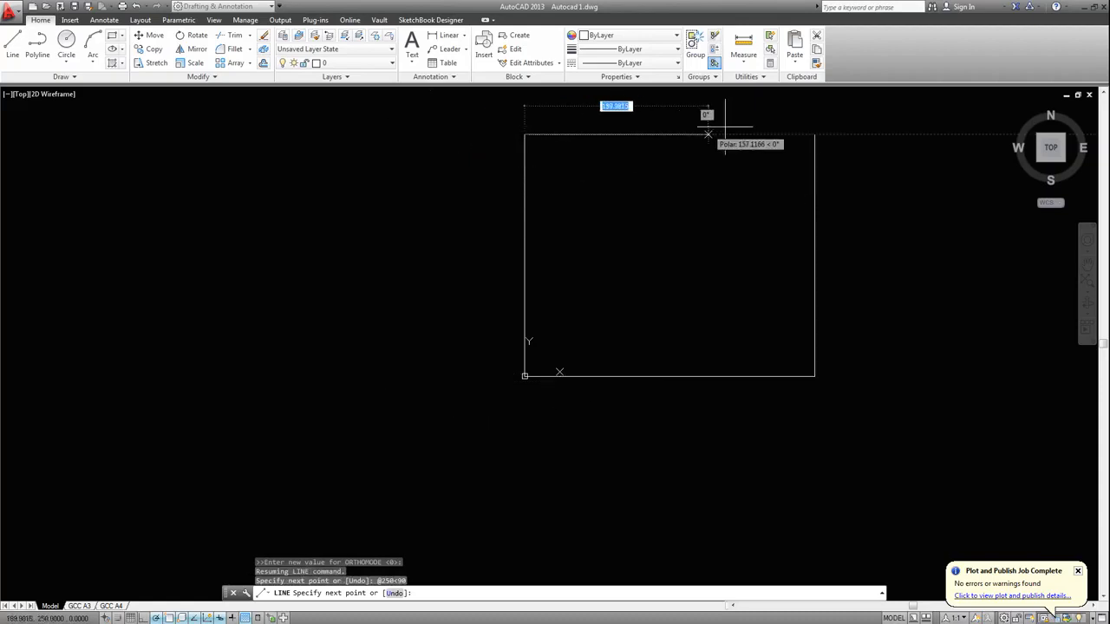
pyautogui.click(814, 134)
pyautogui.press('Escape')
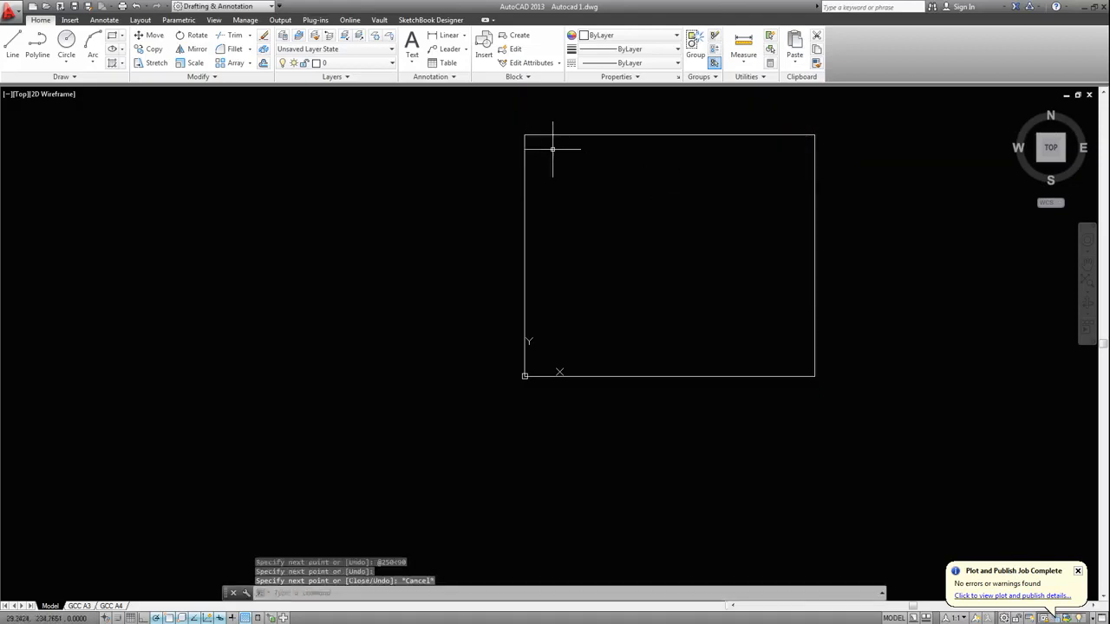
# Step: Measure the rectangle's diagonal distance from its upper-left corner to its lower-right corner
pyautogui.click(743, 43)
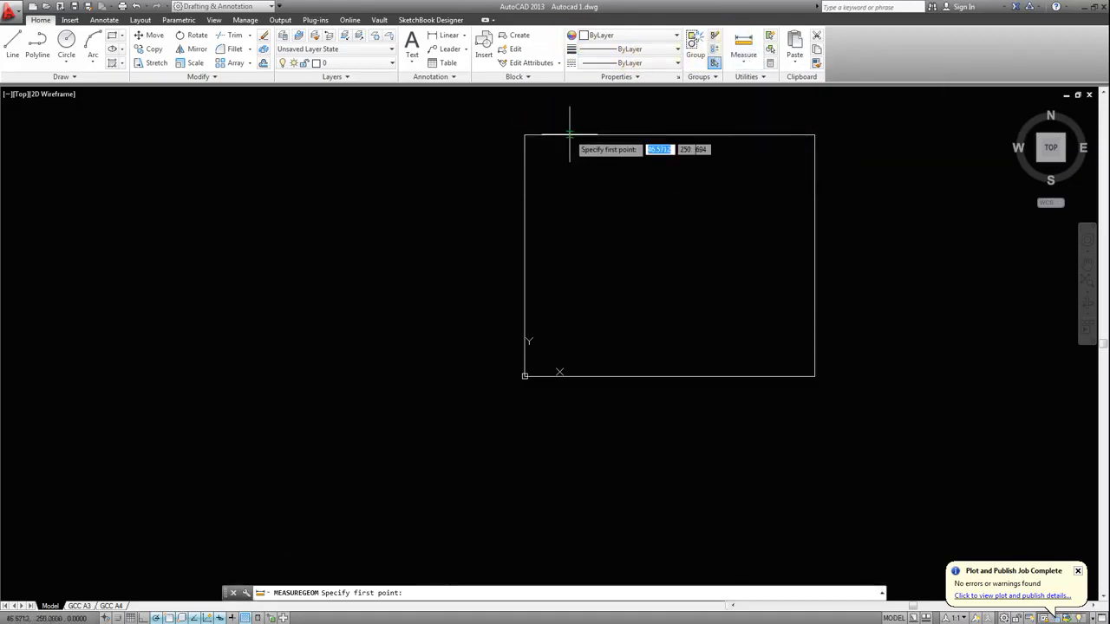
pyautogui.click(524, 136)
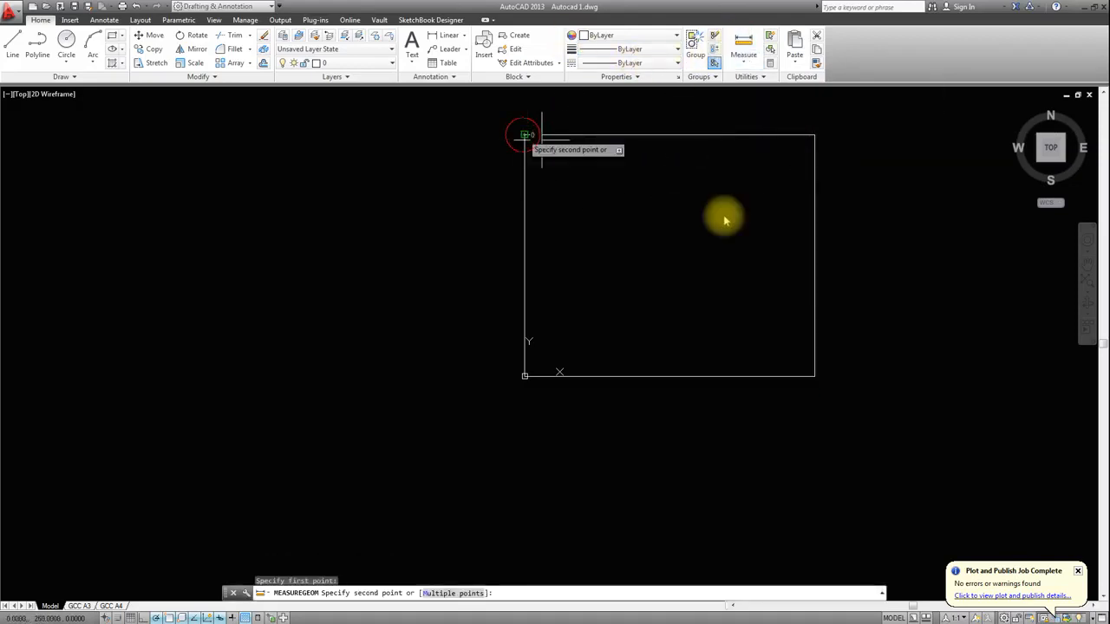
pyautogui.click(814, 376)
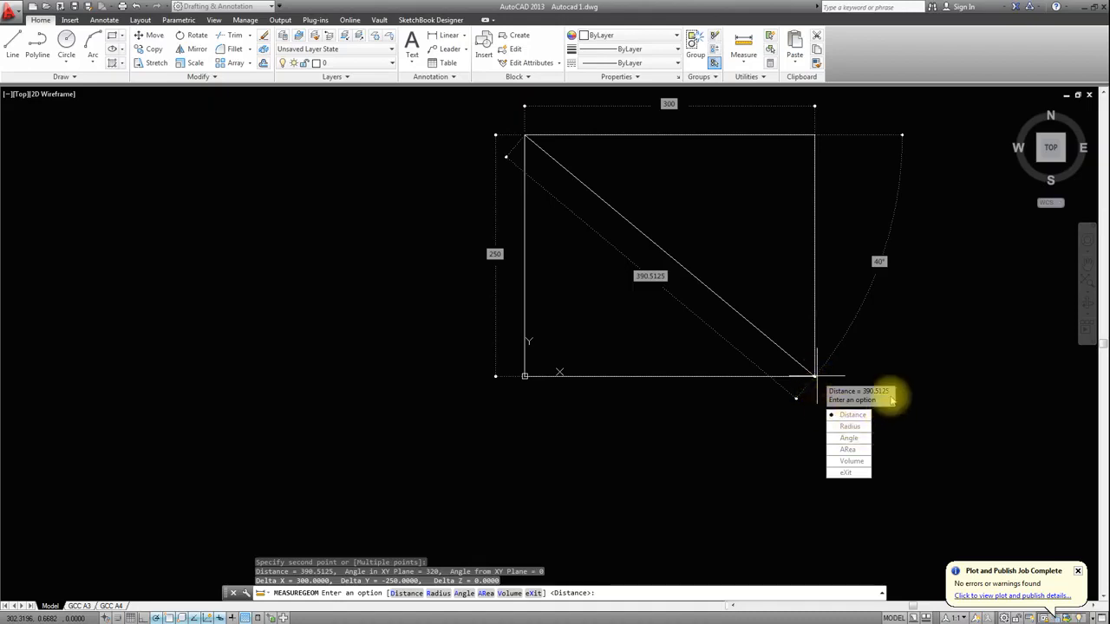
pyautogui.press('Escape')
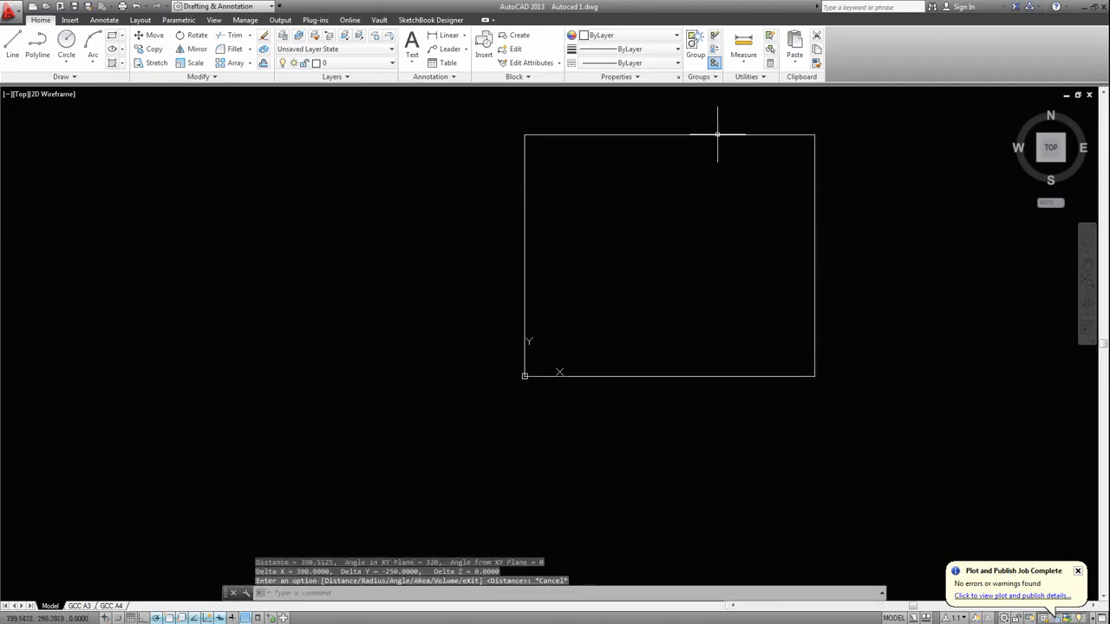
# Step: Measure the rectangle's area by picking its four corners, starting at the upper-left one
pyautogui.click(743, 58)
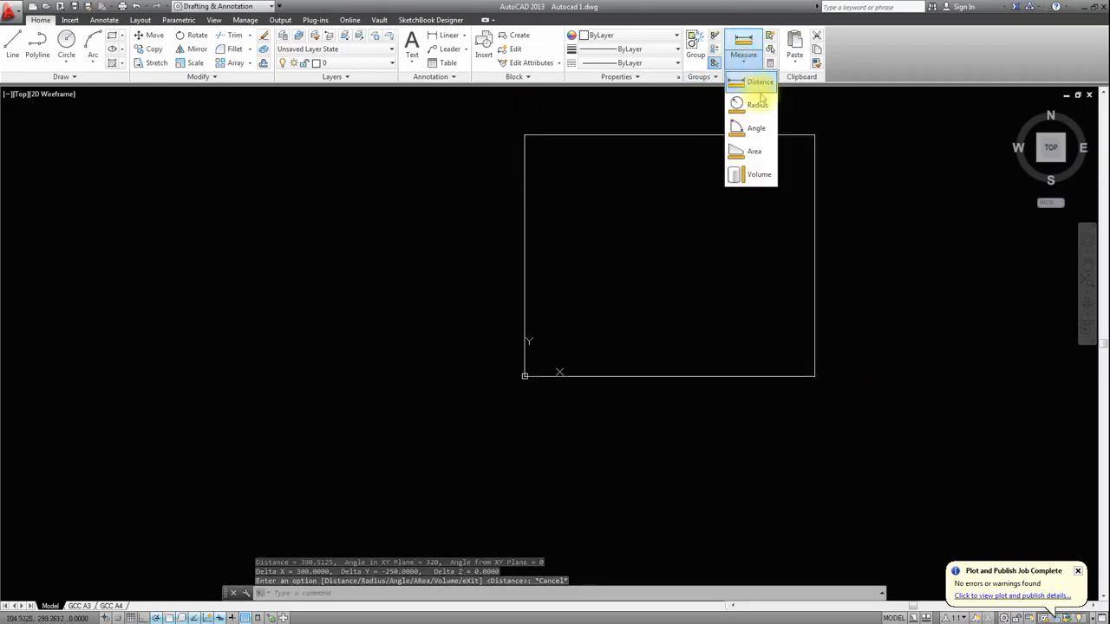
pyautogui.click(751, 152)
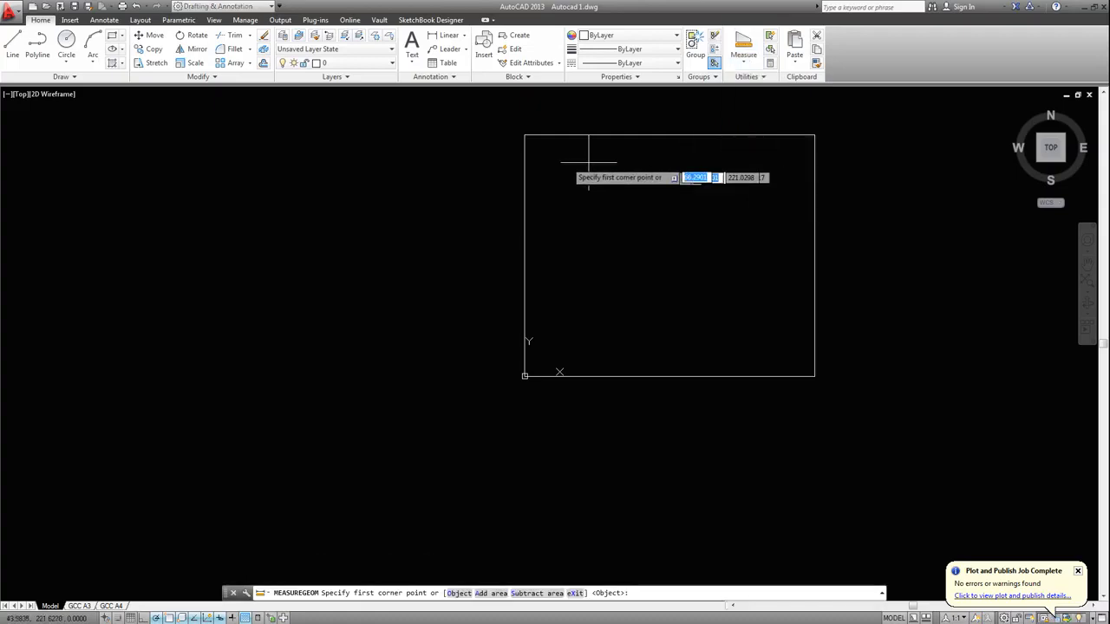
pyautogui.click(526, 135)
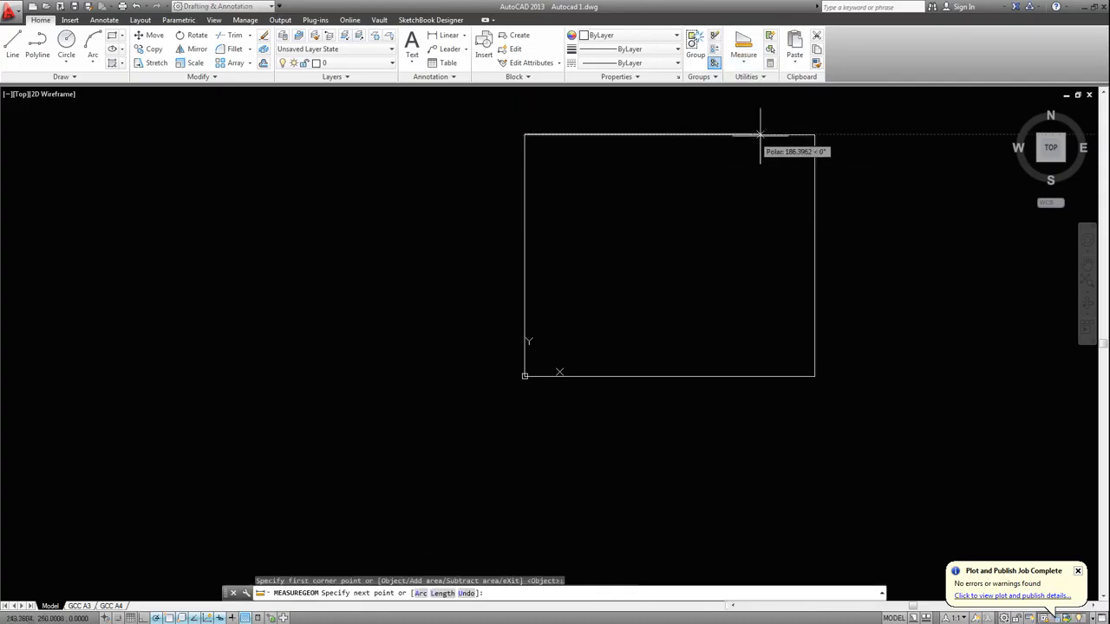
pyautogui.click(814, 135)
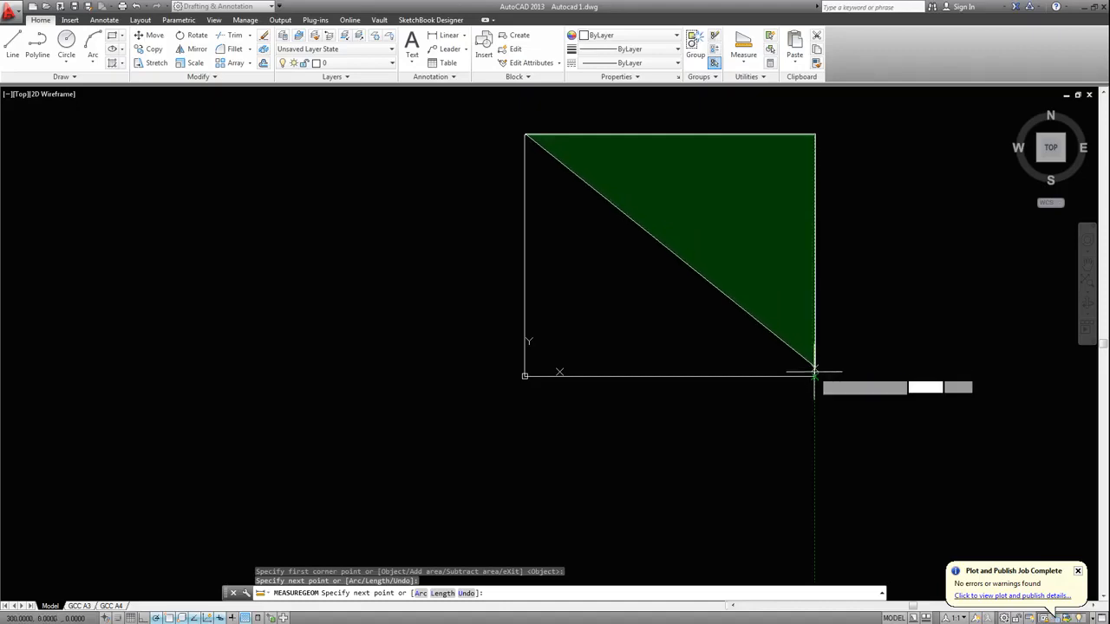
pyautogui.click(814, 376)
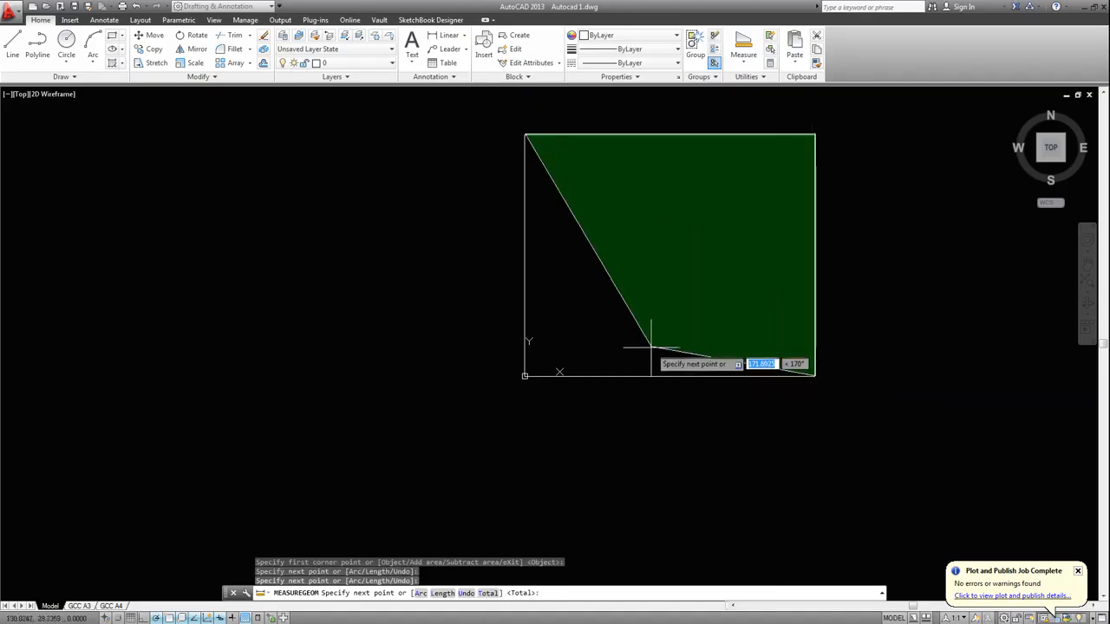
pyautogui.click(524, 375)
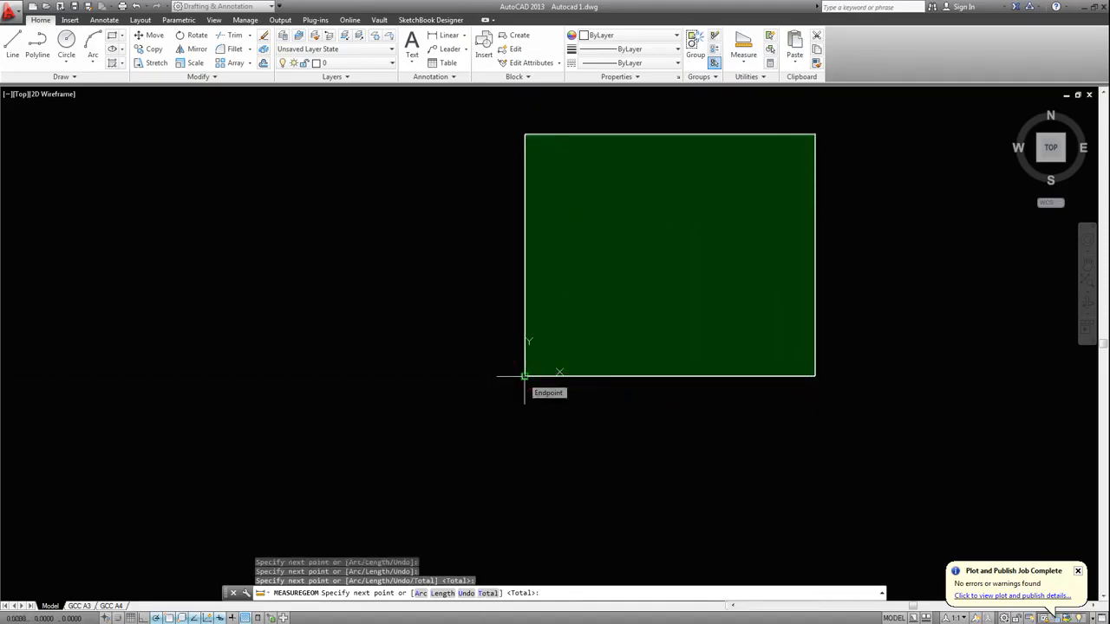
pyautogui.rightClick(525, 375)
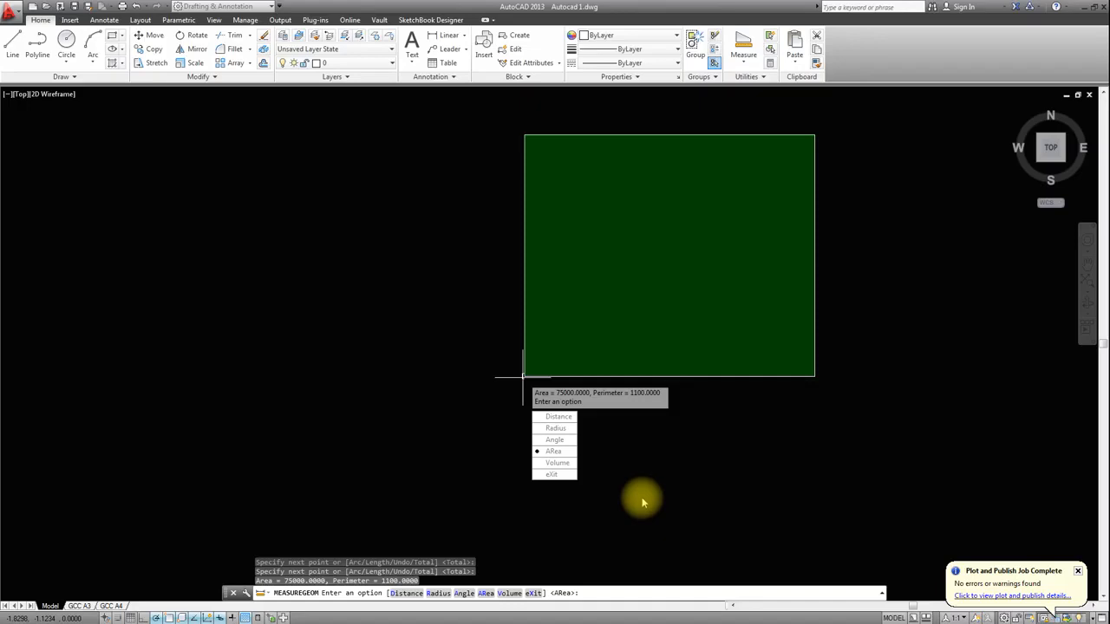
pyautogui.press('Escape')
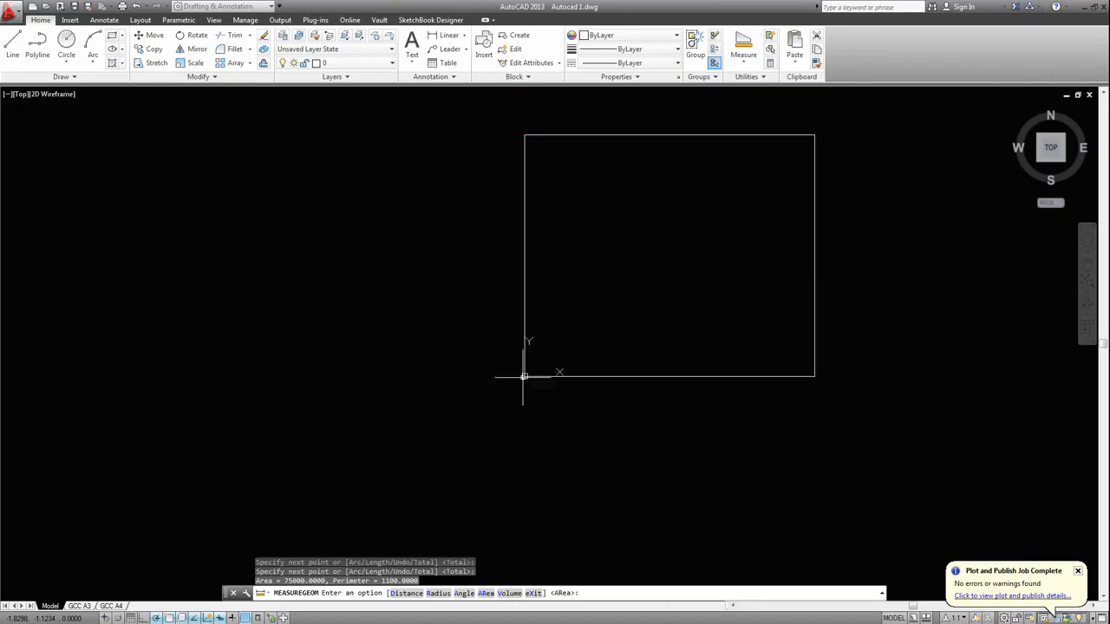
# Step: Draw a polyline above the rectangle with a 300-unit horizontal segment and a freely placed segment sloping down to the right
pyautogui.scroll(-4, 526, 345)
pyautogui.scroll(4, 676, 293)
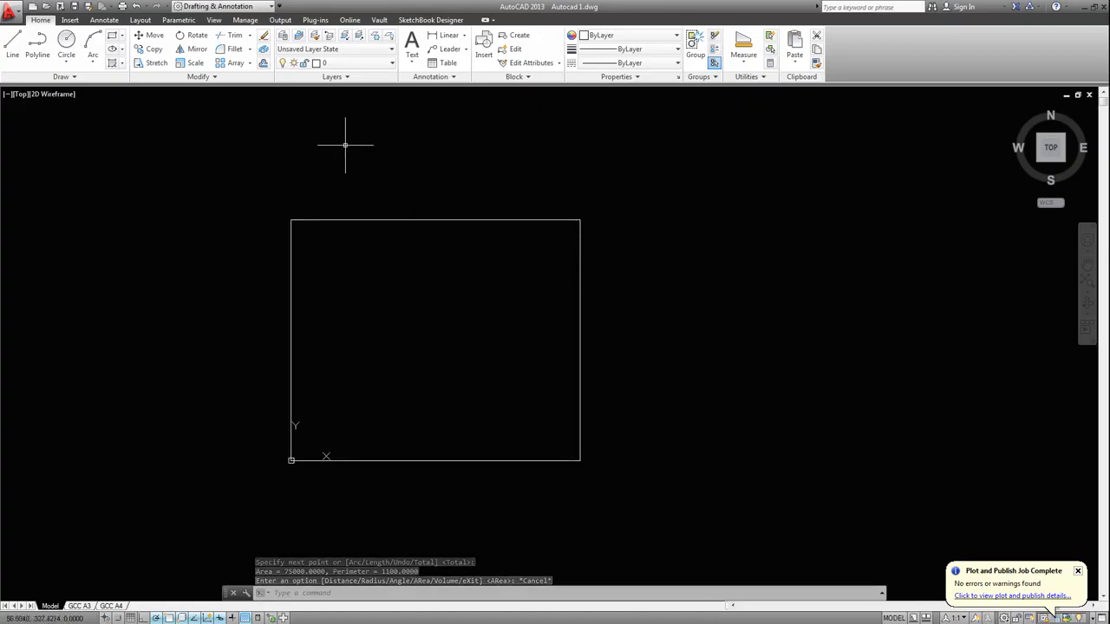
pyautogui.click(37, 45)
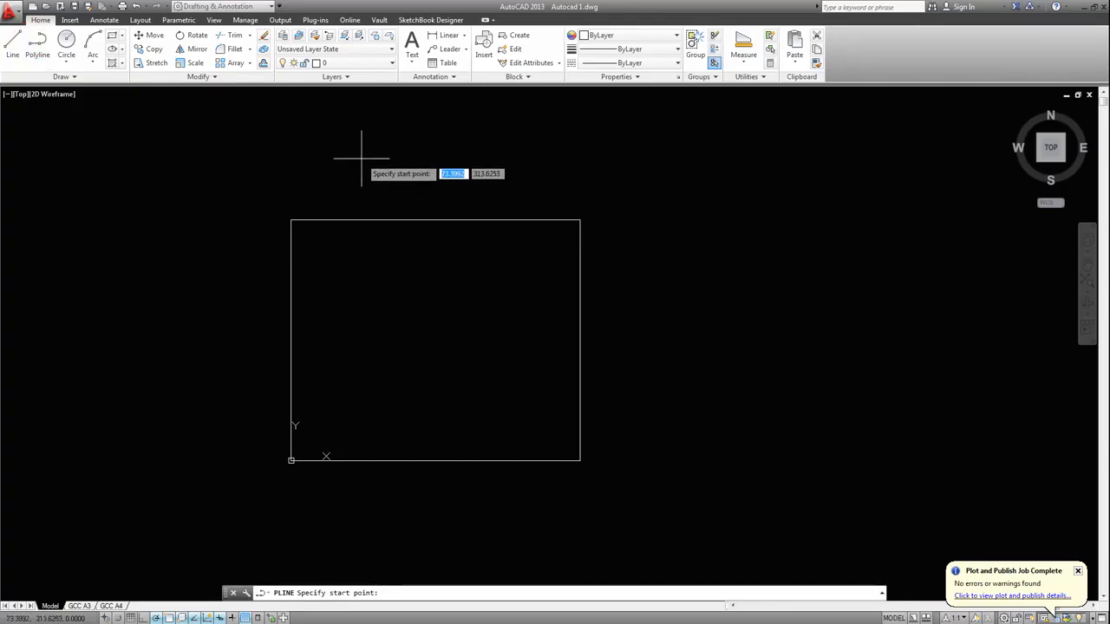
pyautogui.click(361, 159)
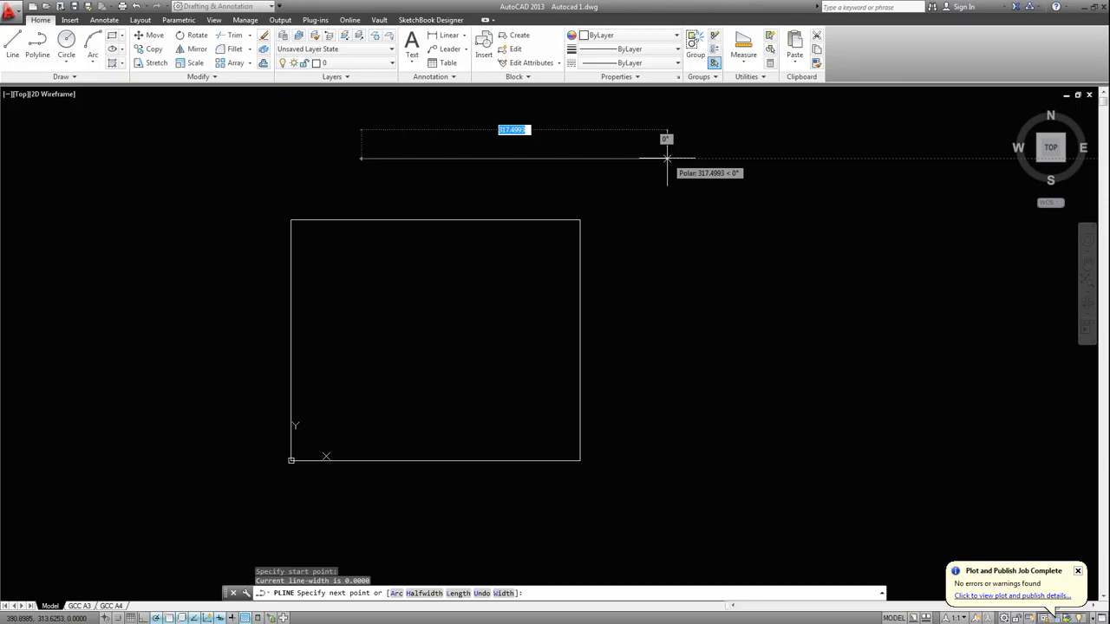
pyautogui.write('300')
pyautogui.press('Return')
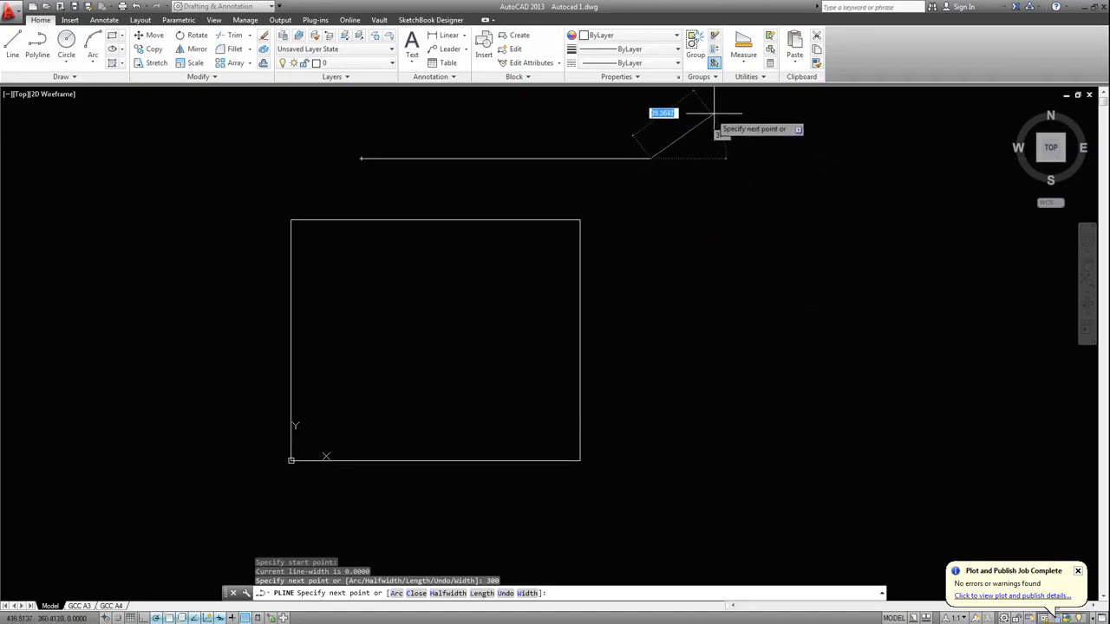
pyautogui.click(697, 274)
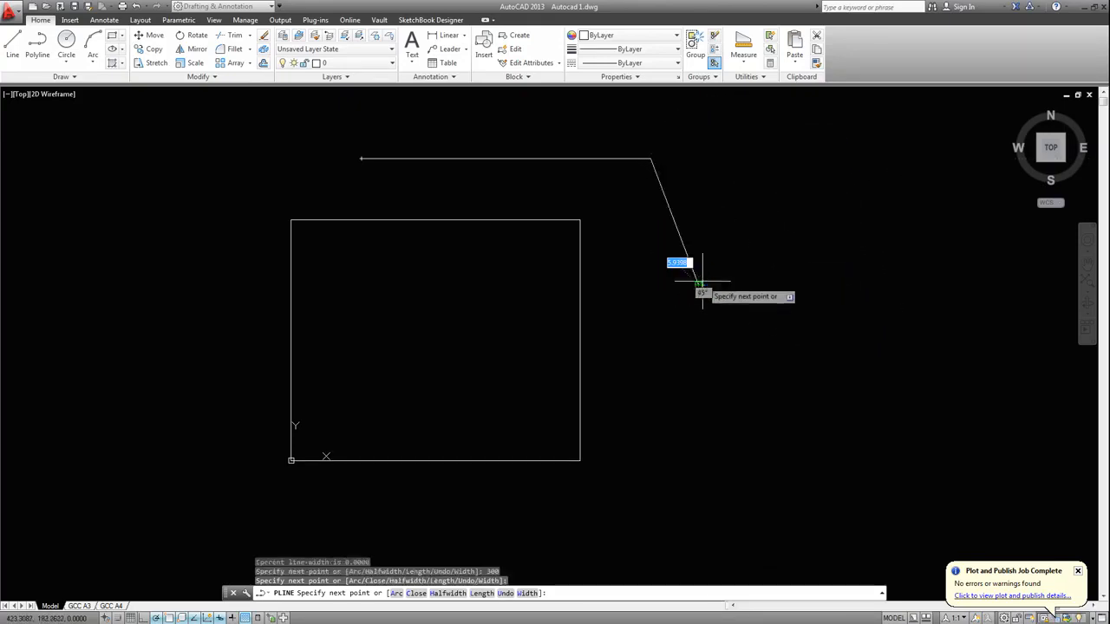
pyautogui.press('Escape')
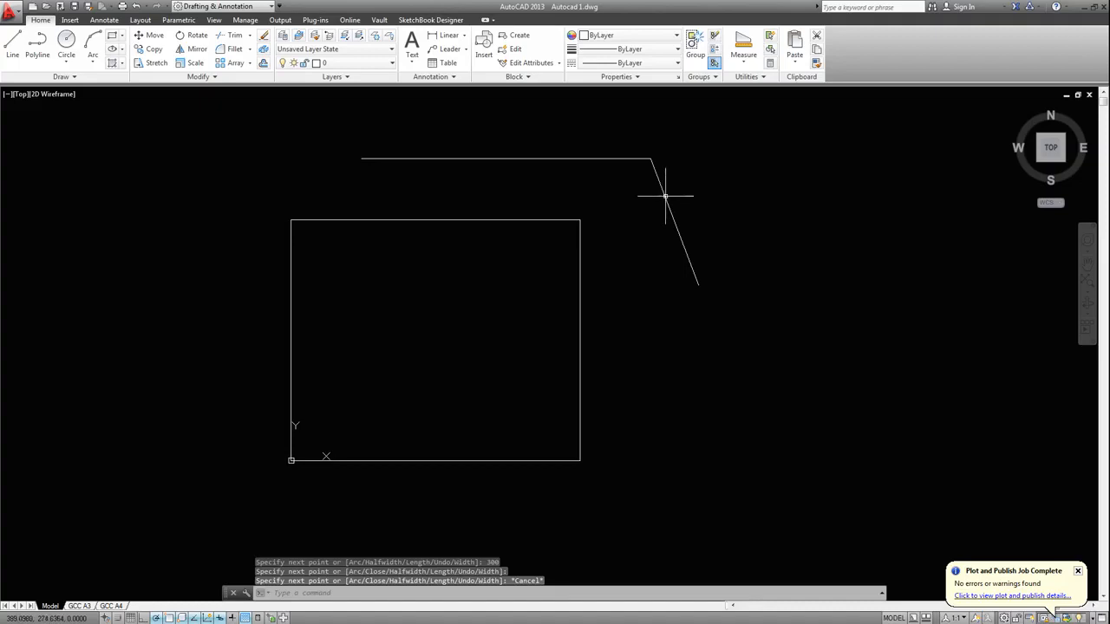
# Step: Select the two-segment polyline and the rectangle's upper line in turn to compare how each selects, clearing every selection
pyautogui.click(665, 196)
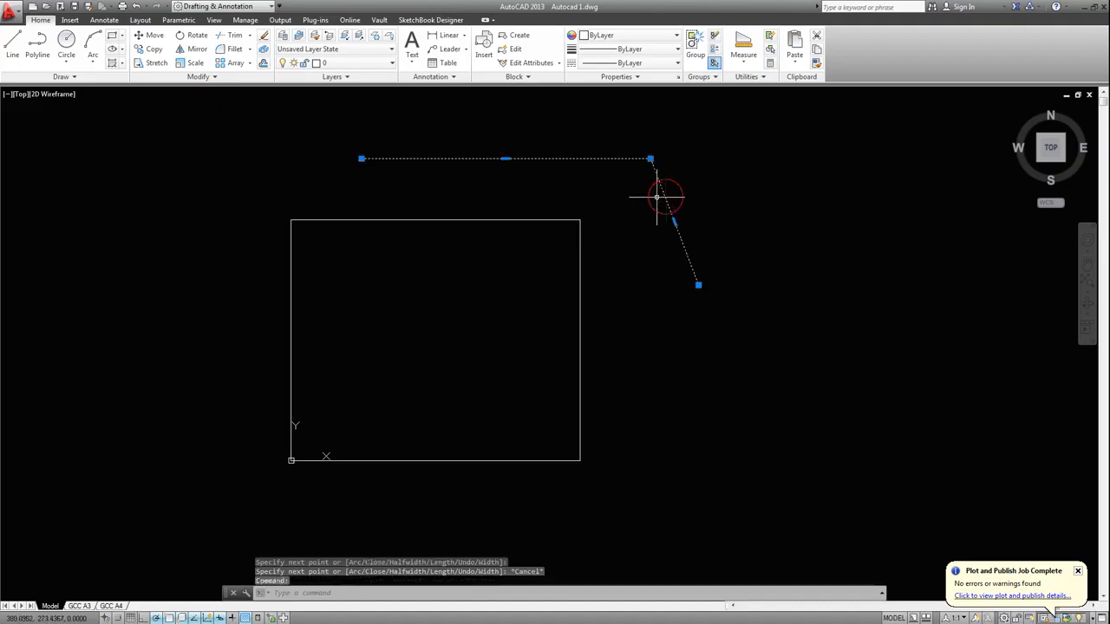
pyautogui.press('Escape')
pyautogui.click(529, 219)
pyautogui.click(518, 242)
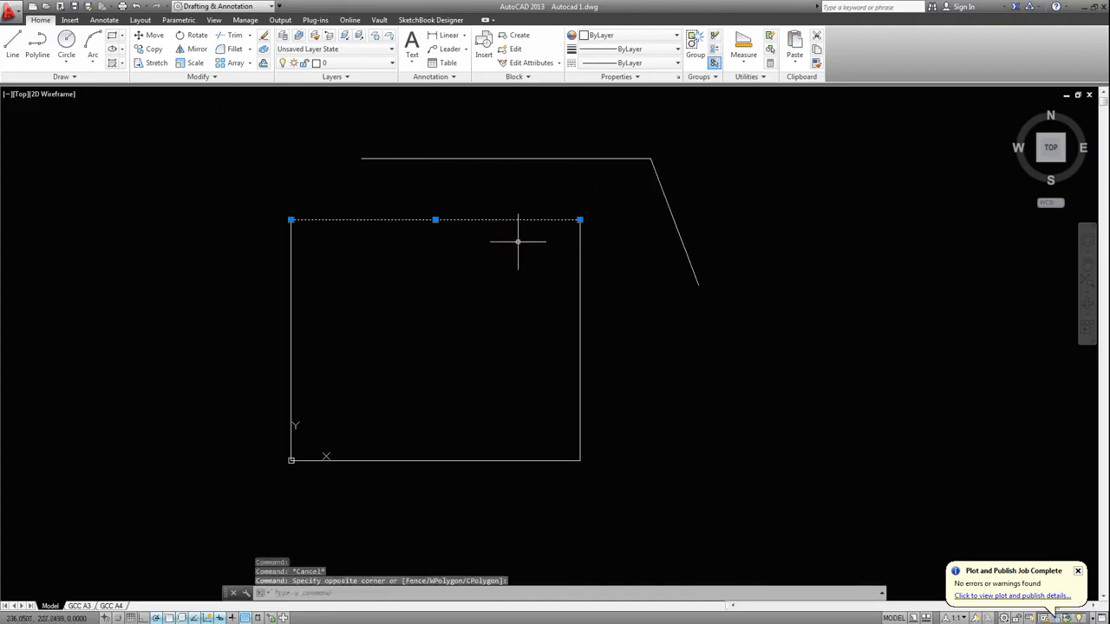
pyautogui.press('Escape')
pyautogui.click(586, 158)
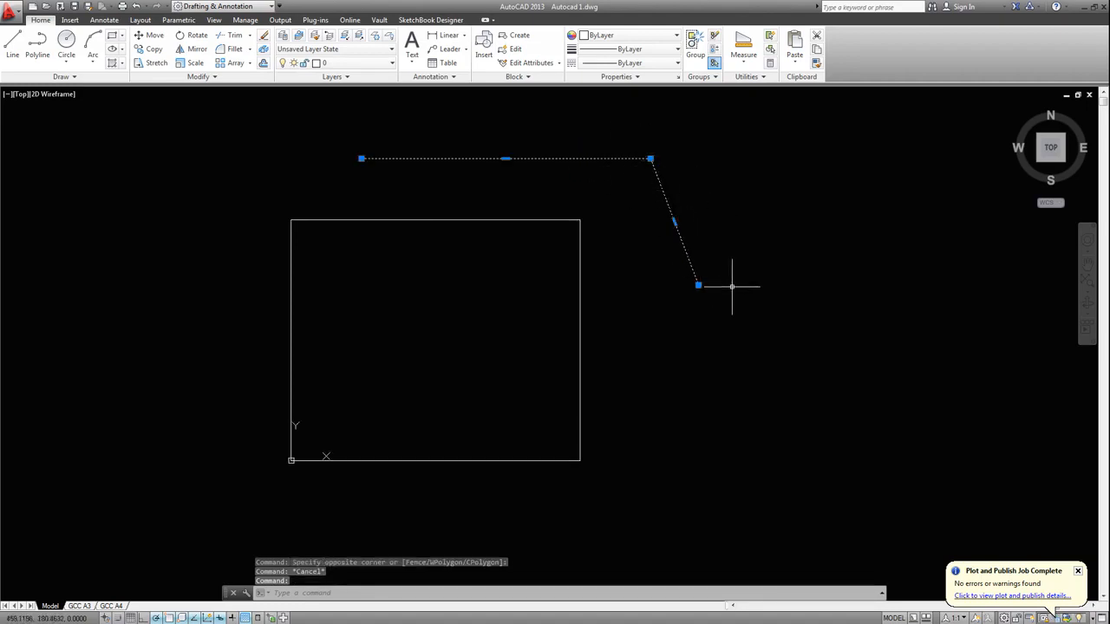
pyautogui.press('Escape')
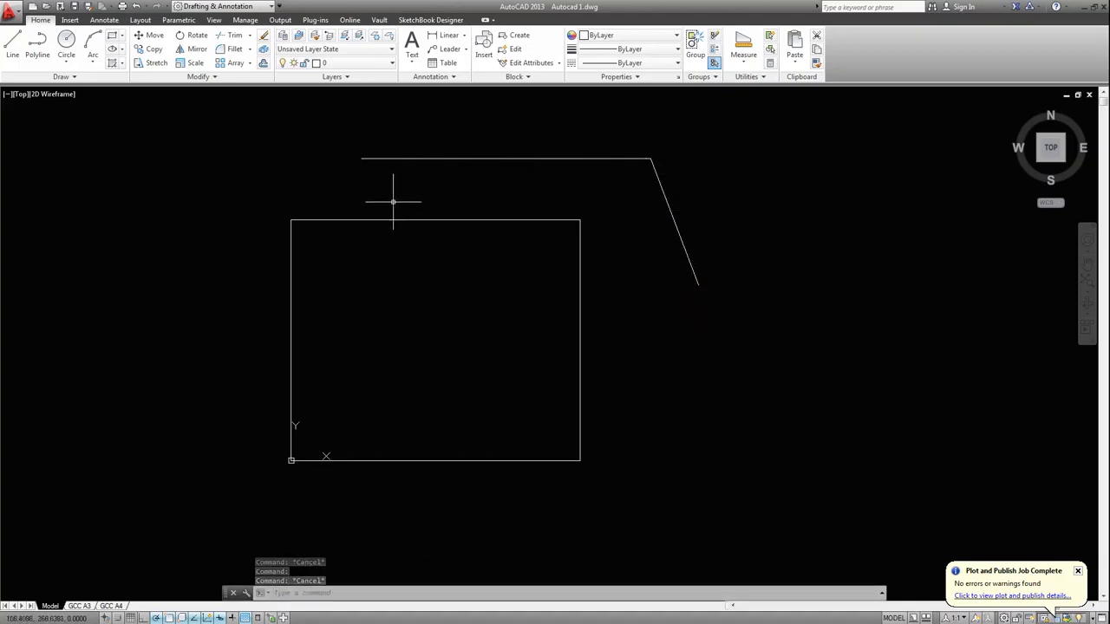
pyautogui.click(161, 113)
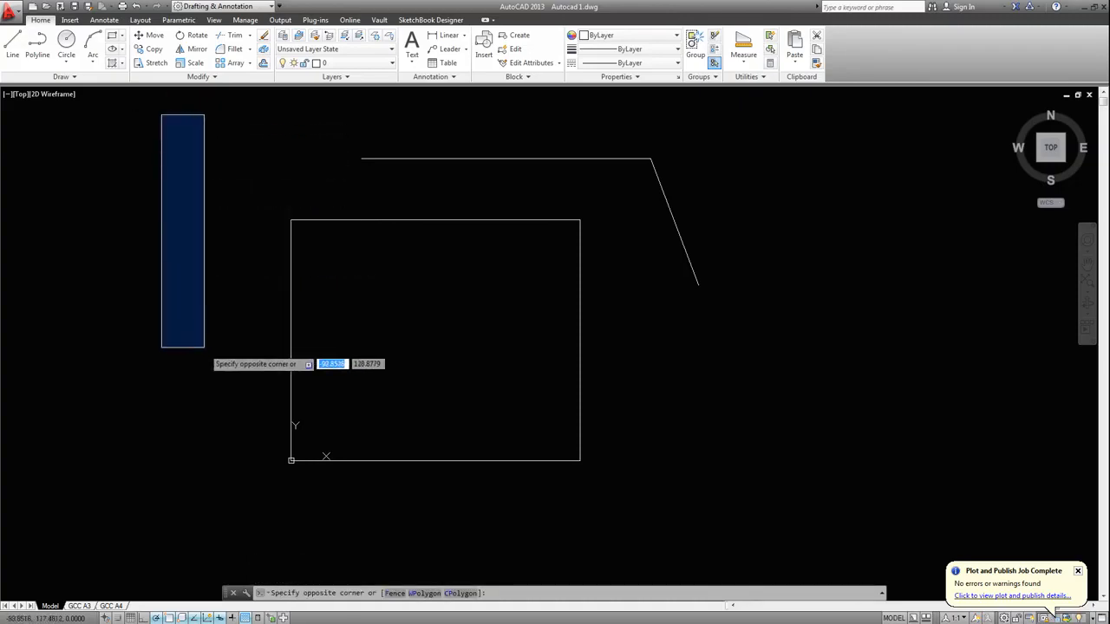
pyautogui.press('Escape')
pyautogui.click(180, 111)
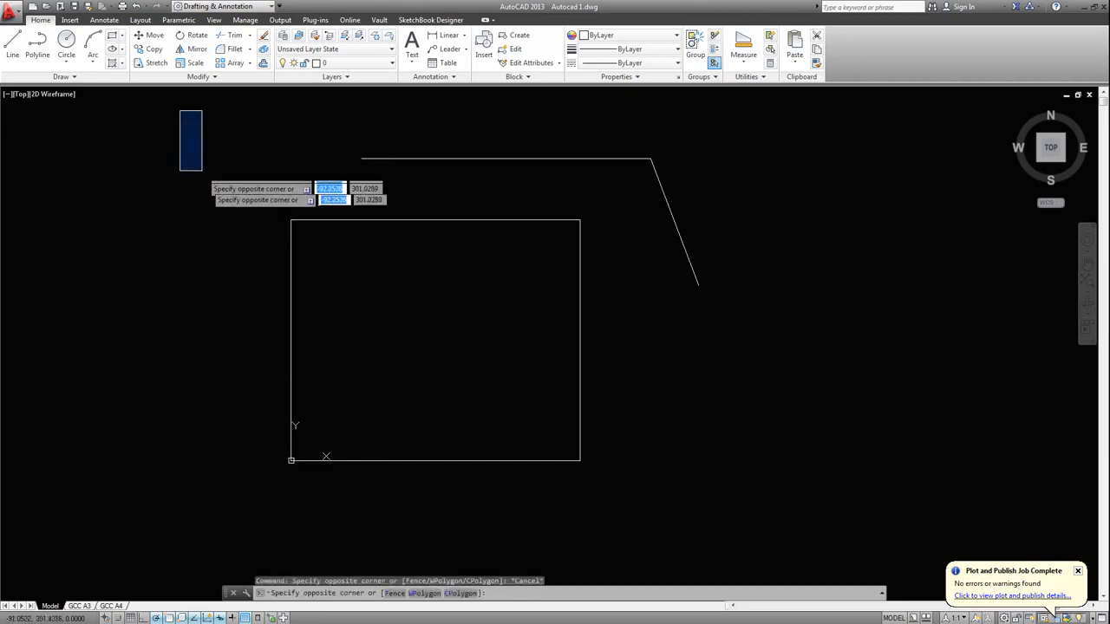
pyautogui.press('Escape')
pyautogui.click(211, 125)
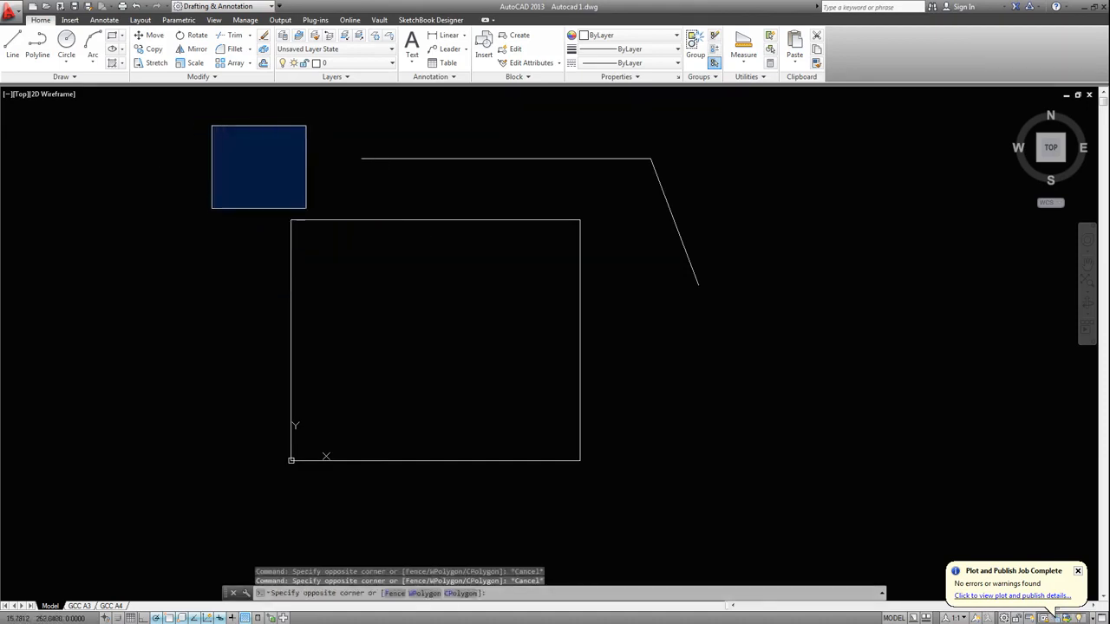
pyautogui.click(239, 157)
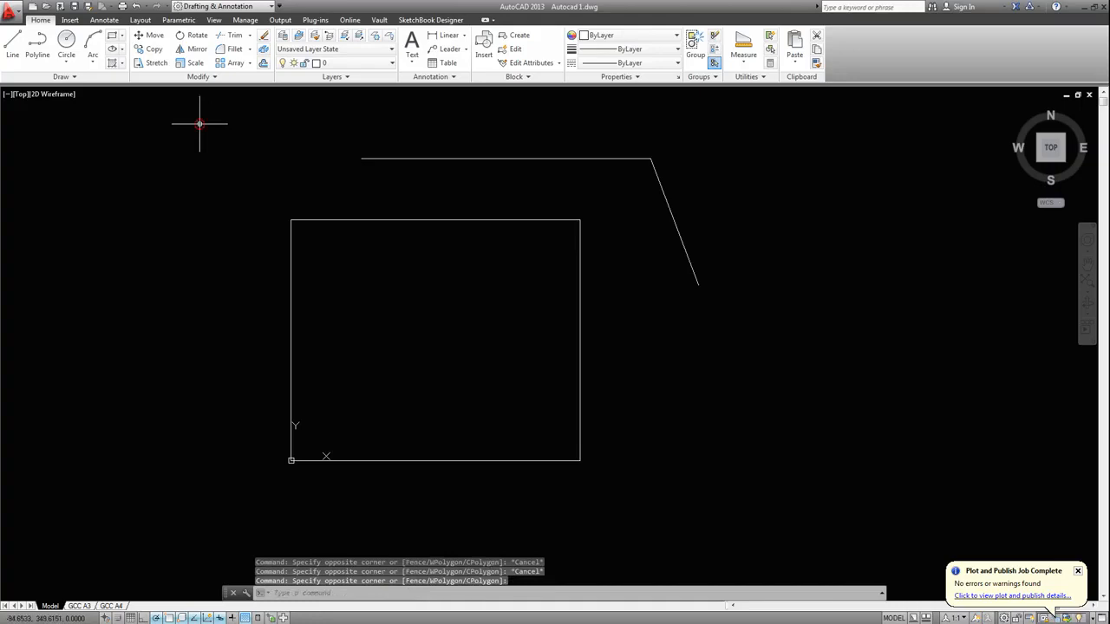
pyautogui.click(199, 123)
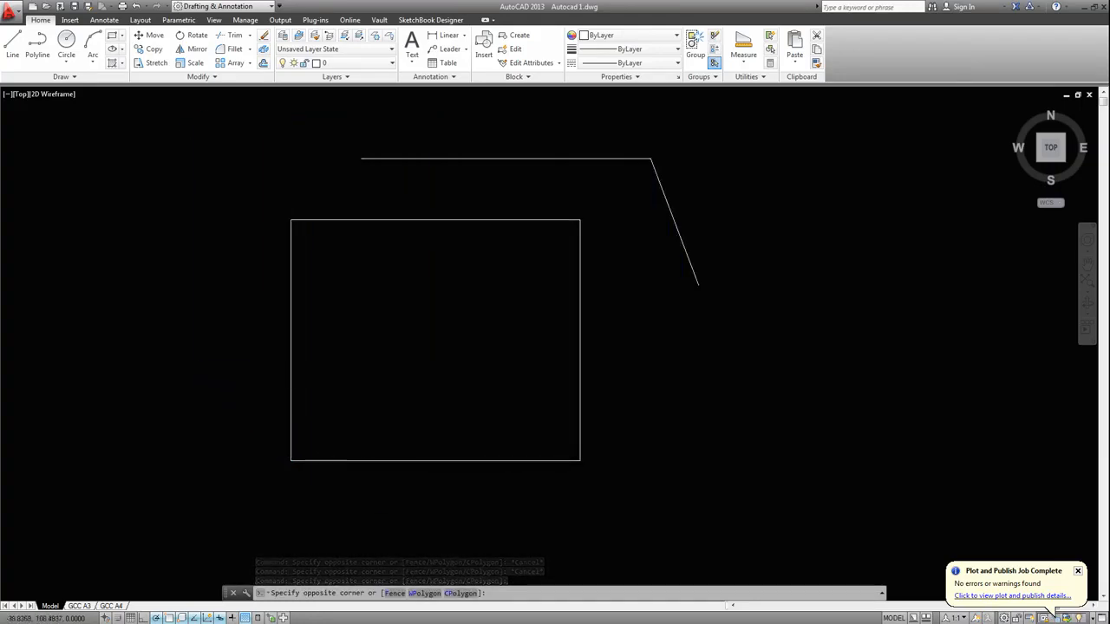
pyautogui.click(254, 357)
pyautogui.click(228, 152)
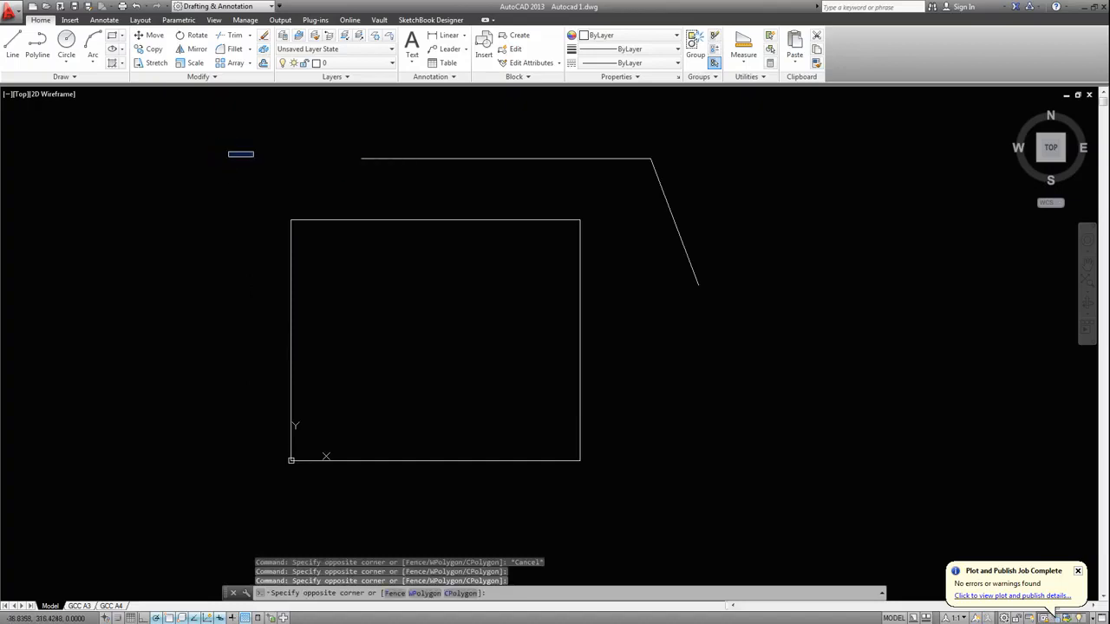
pyautogui.click(256, 173)
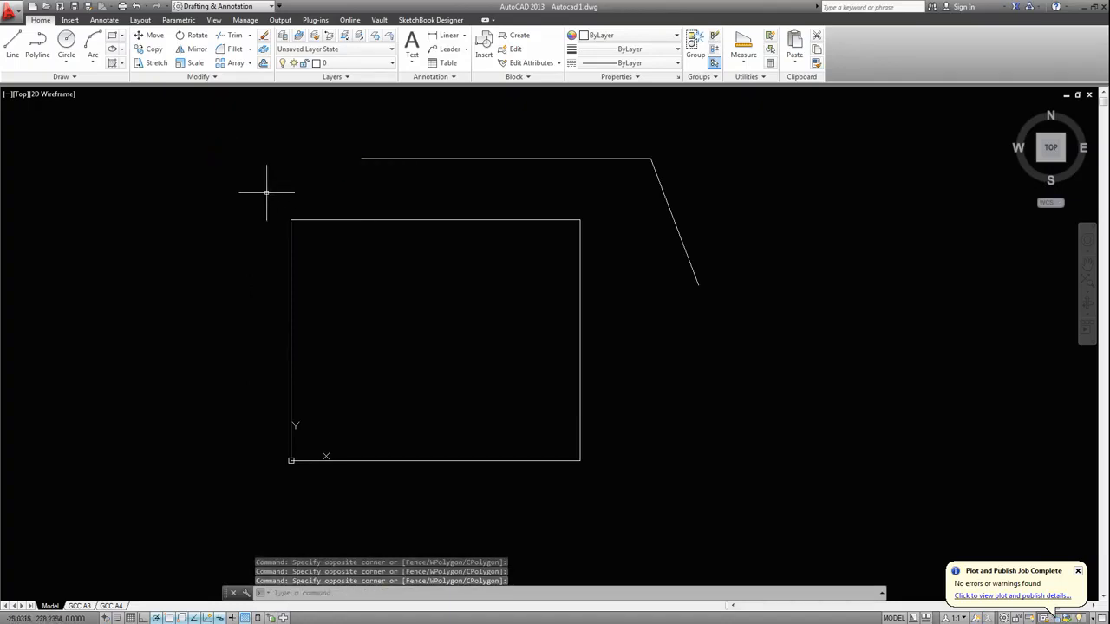
# Step: Window-select the whole rectangle and, separately, only its left vertical line, clearing each selection
pyautogui.click(242, 178)
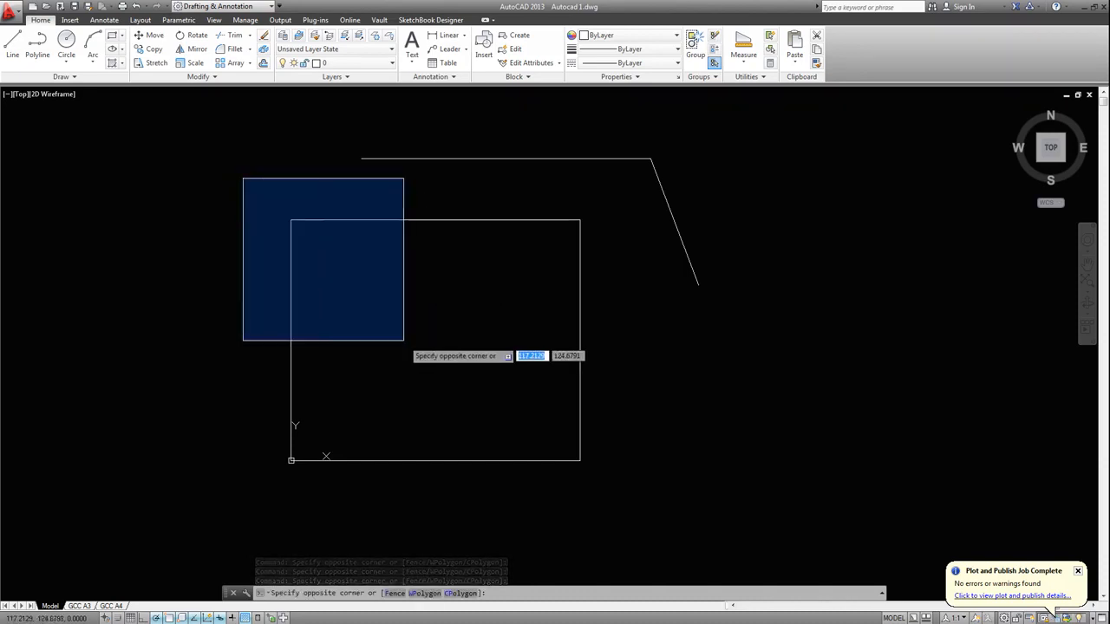
pyautogui.click(612, 505)
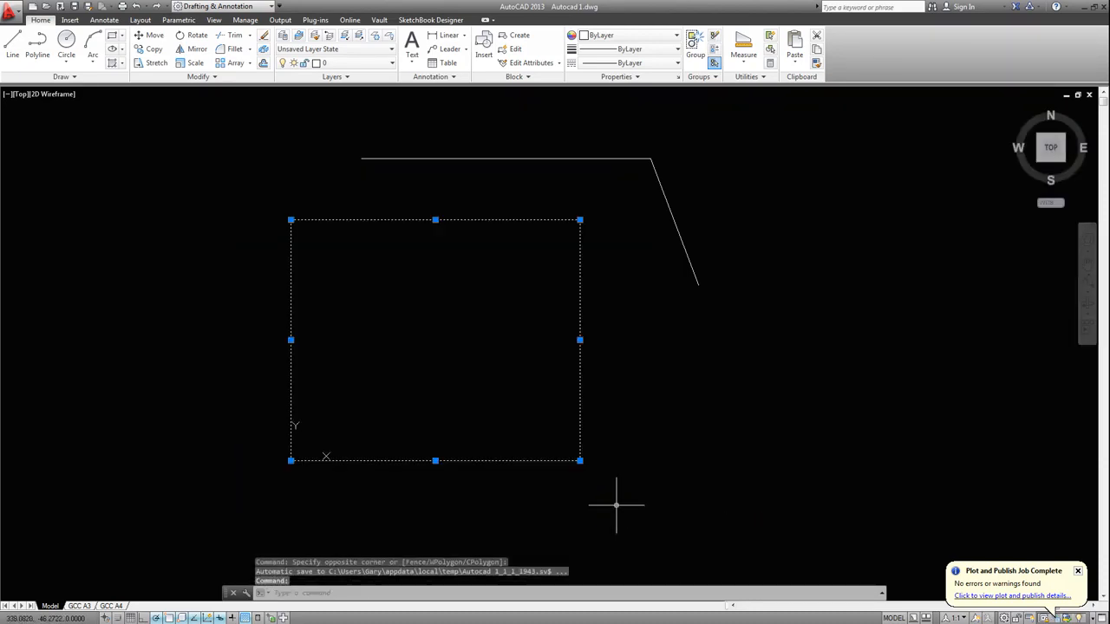
pyautogui.press('Escape')
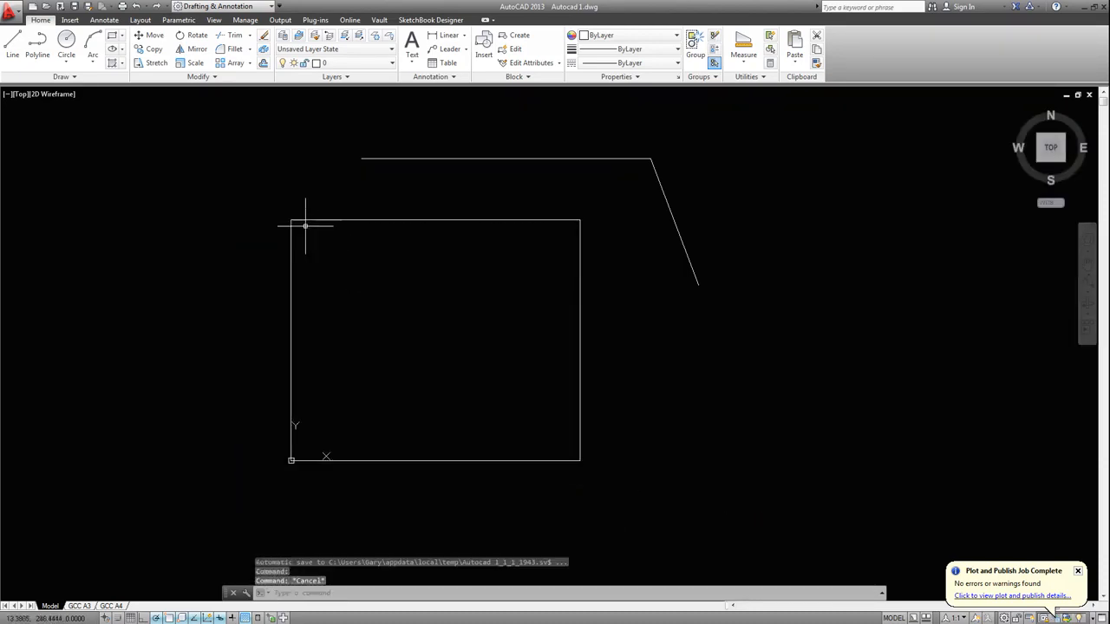
pyautogui.click(184, 158)
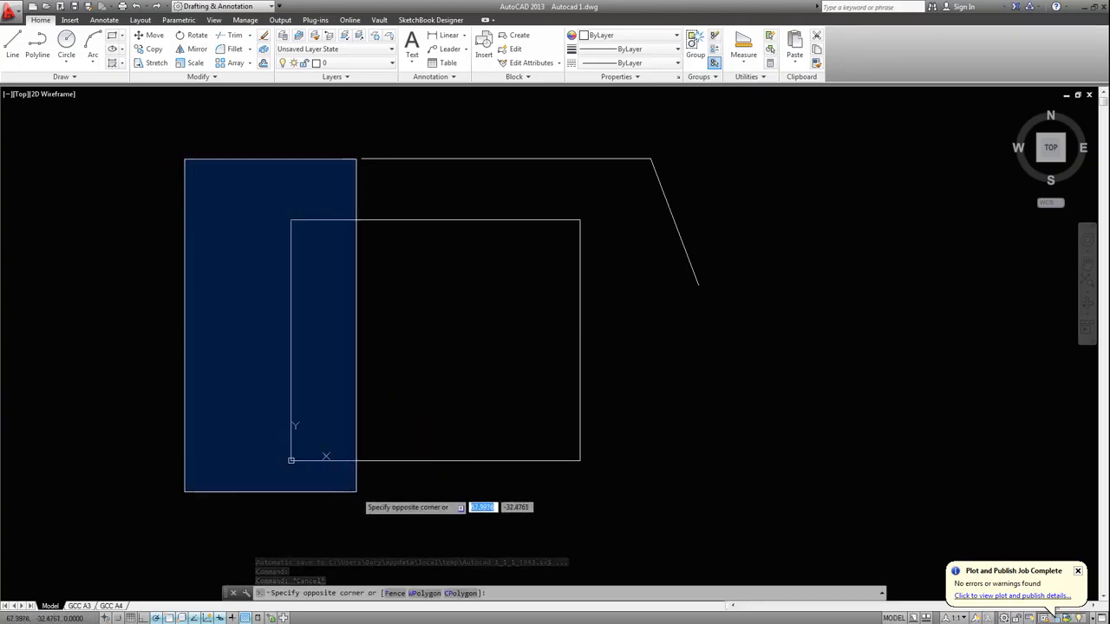
pyautogui.click(357, 487)
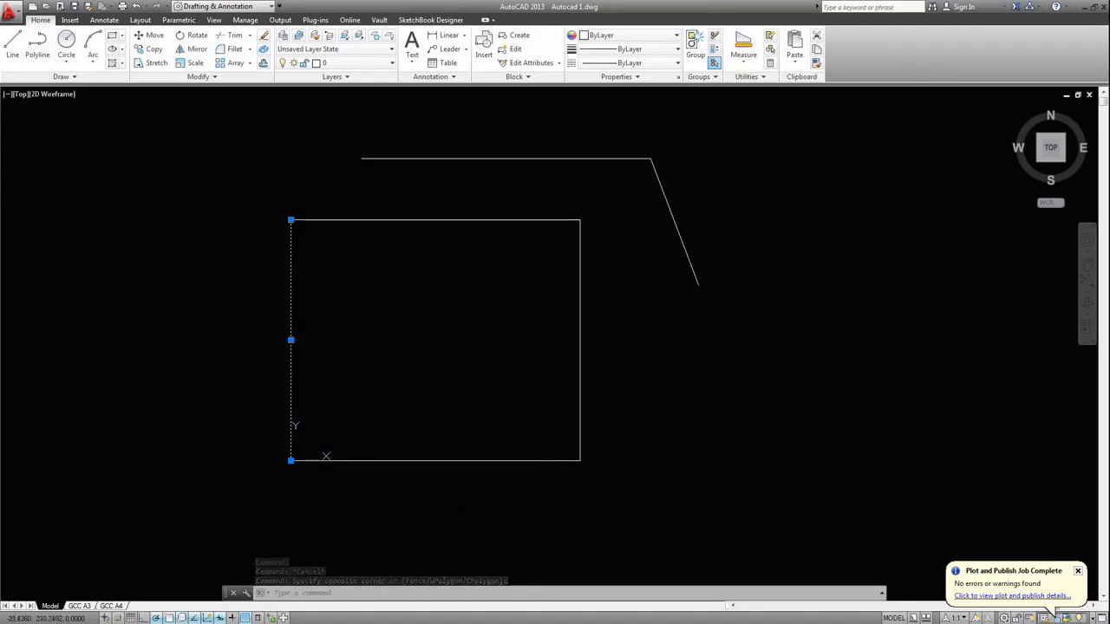
pyautogui.press('Escape')
# Step: Enclose all four lines of the rectangle in a left-to-right selection window and clear the selection
pyautogui.click(234, 191)
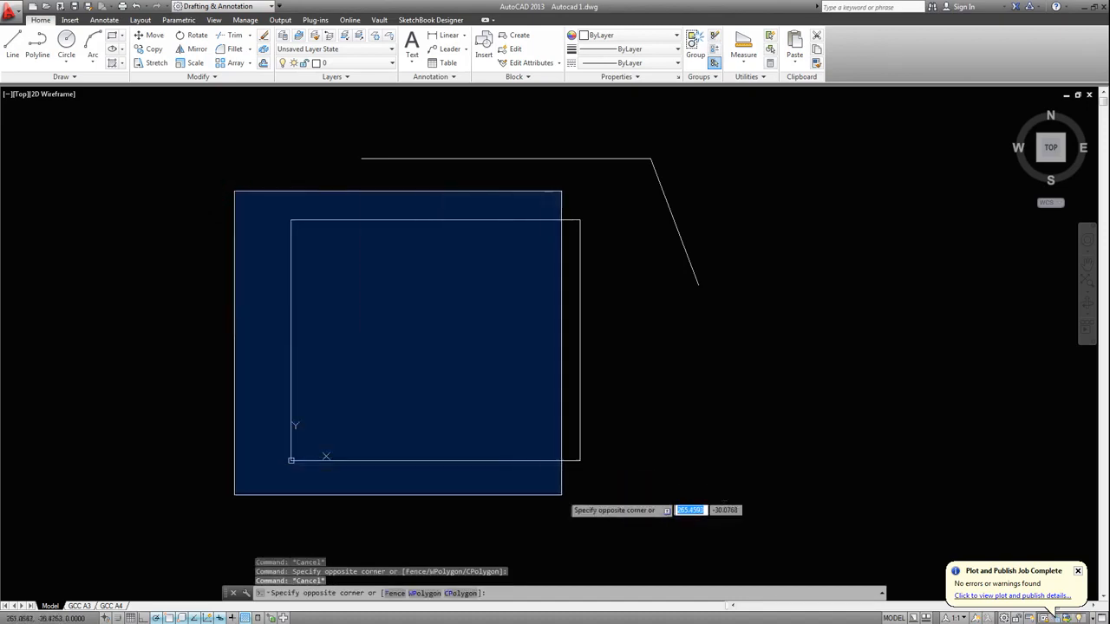
pyautogui.click(625, 503)
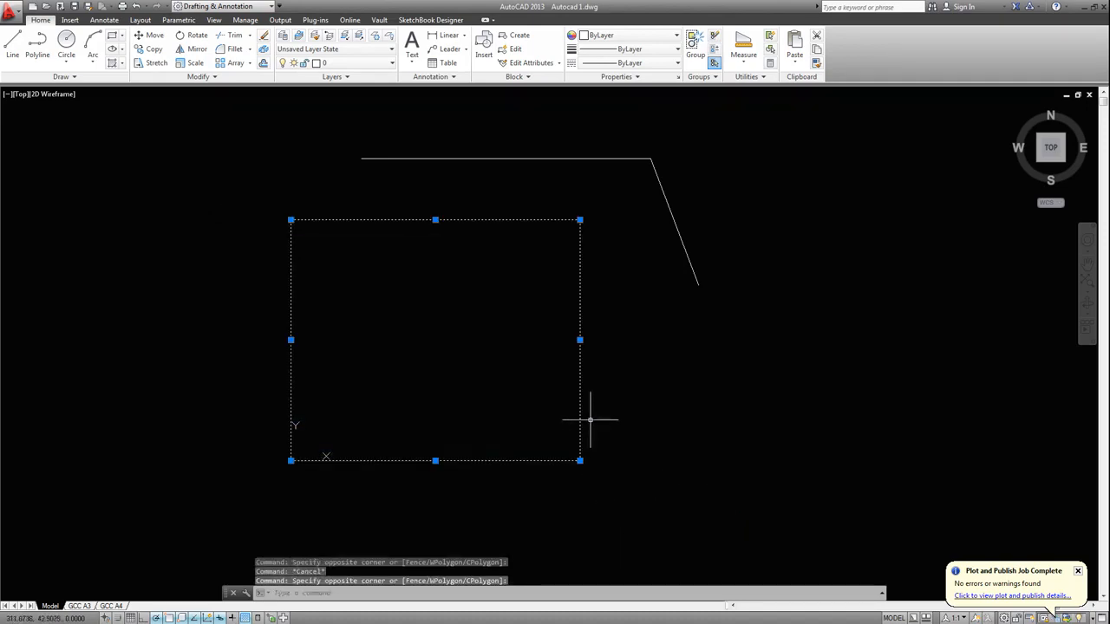
pyautogui.press('Escape')
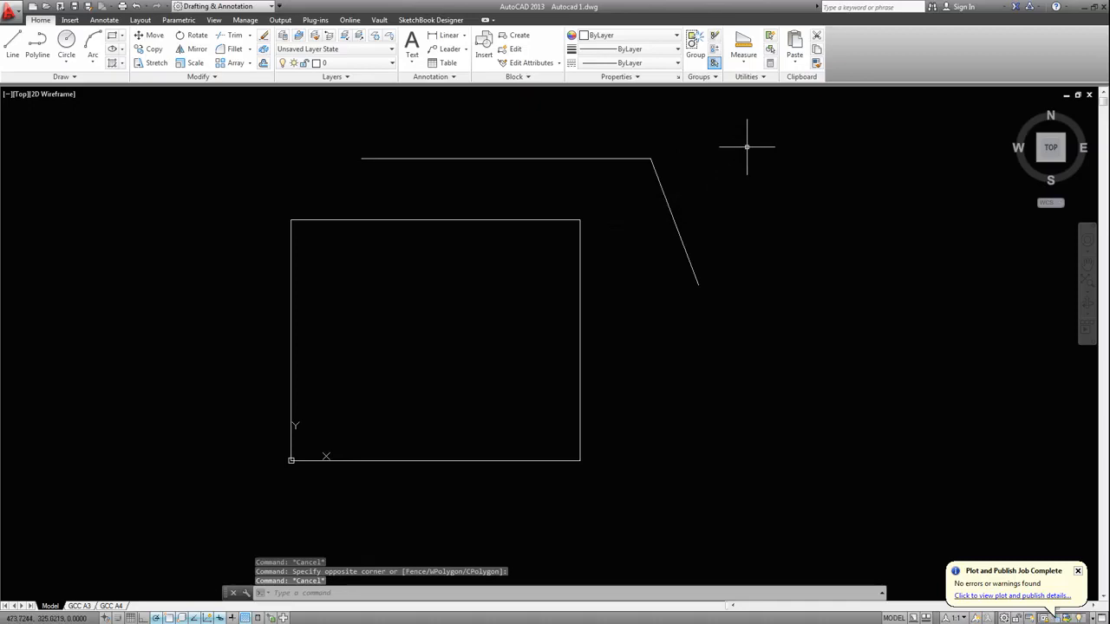
# Step: Make two crossing selections from right to left over the rectangle's right side, touching its upper and lower lines, and clear each one
pyautogui.click(620, 215)
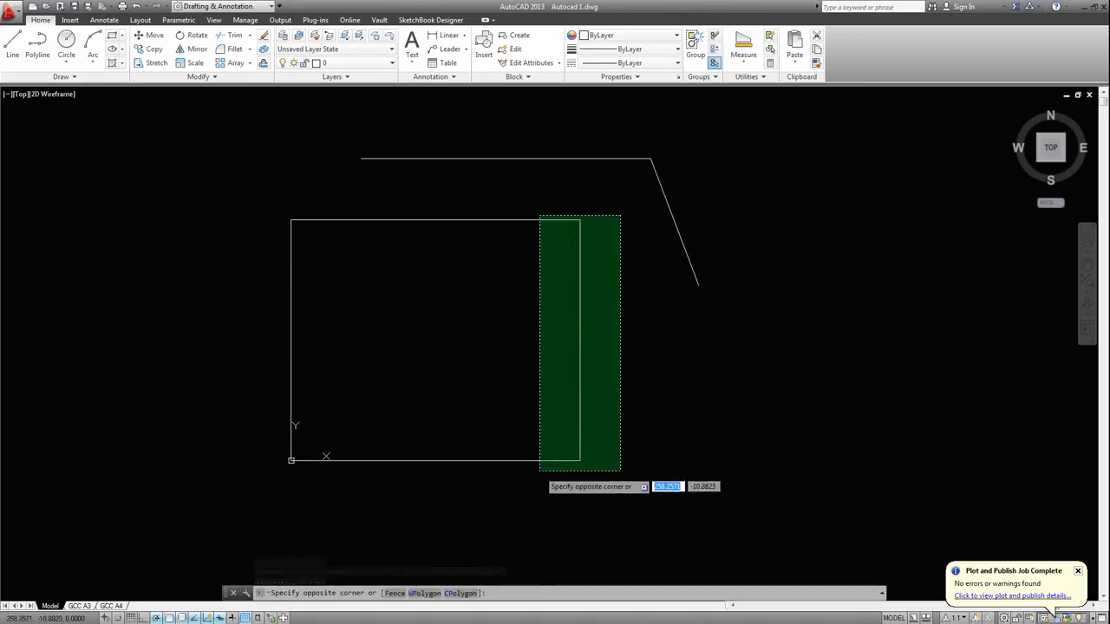
pyautogui.click(537, 469)
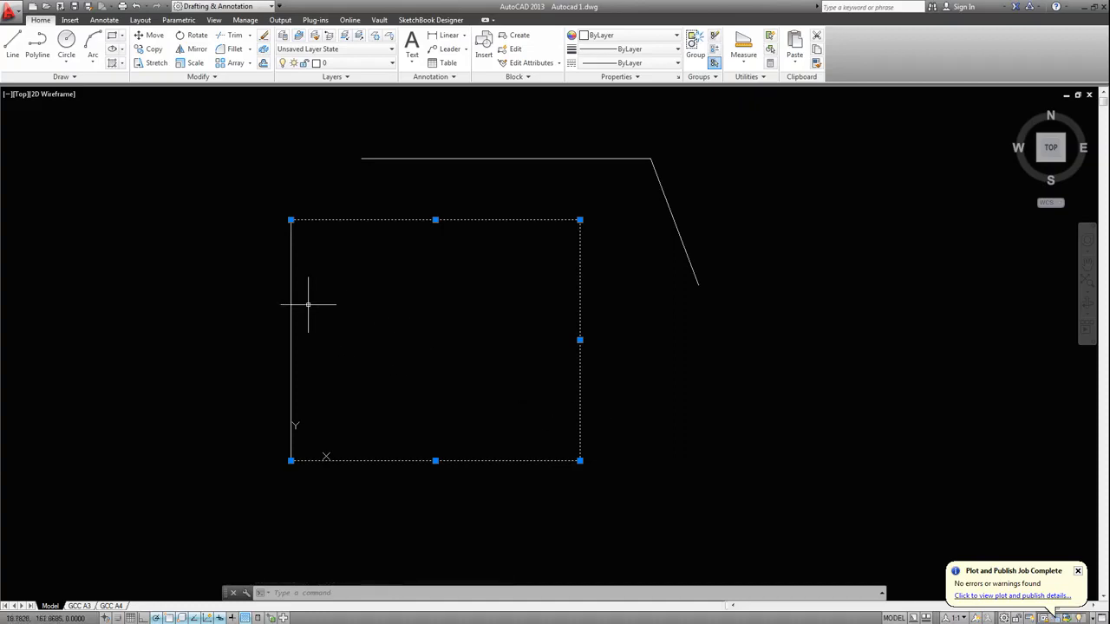
pyautogui.press('Escape')
pyautogui.click(605, 207)
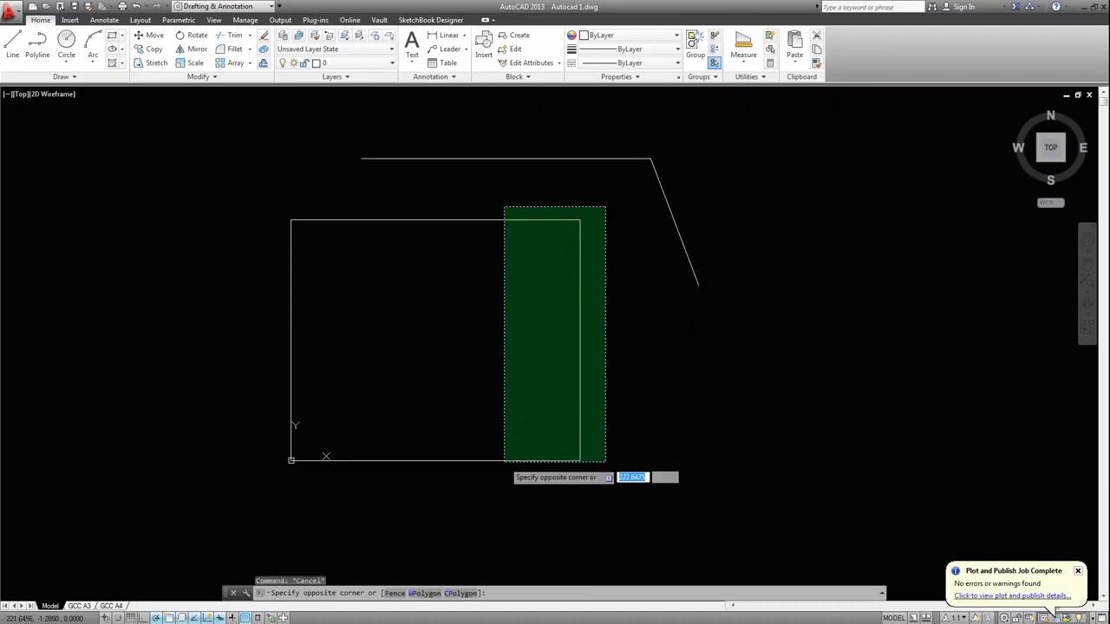
pyautogui.click(485, 478)
pyautogui.press('Escape')
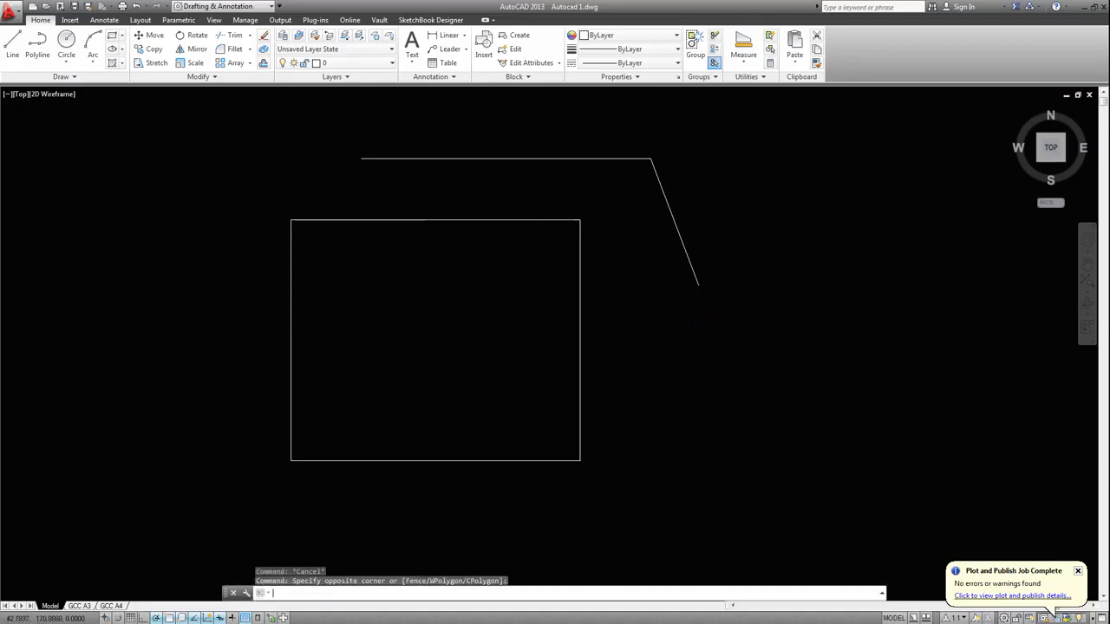
# Step: Compare a window selection around the whole rectangle with a crossing selection over its right half, clearing both
pyautogui.click(269, 201)
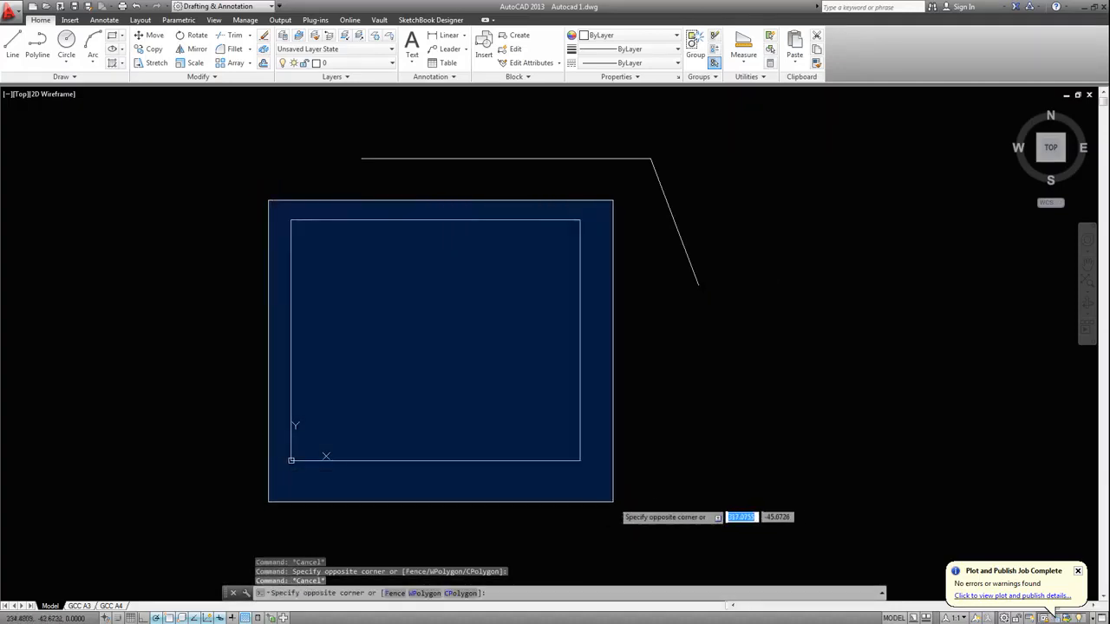
pyautogui.click(624, 502)
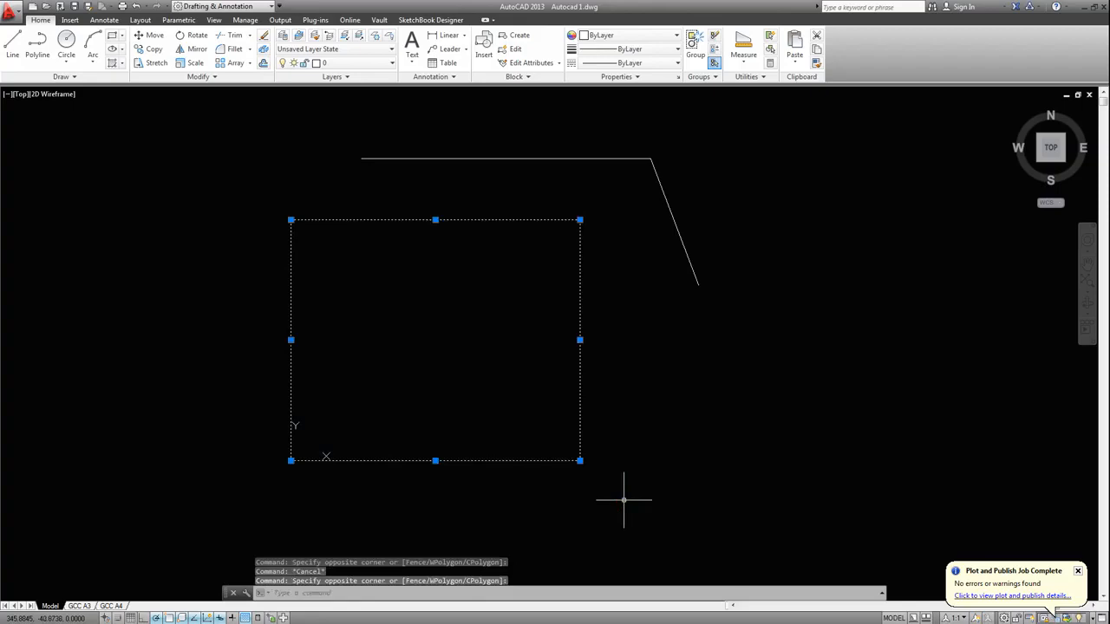
pyautogui.press('Escape')
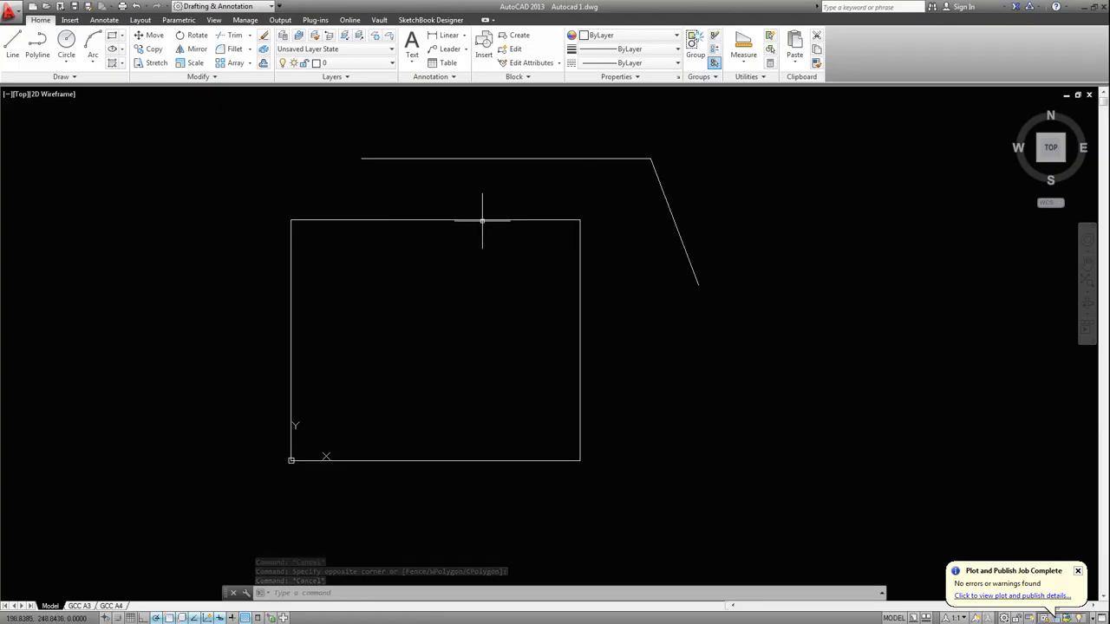
pyautogui.click(609, 200)
pyautogui.click(471, 485)
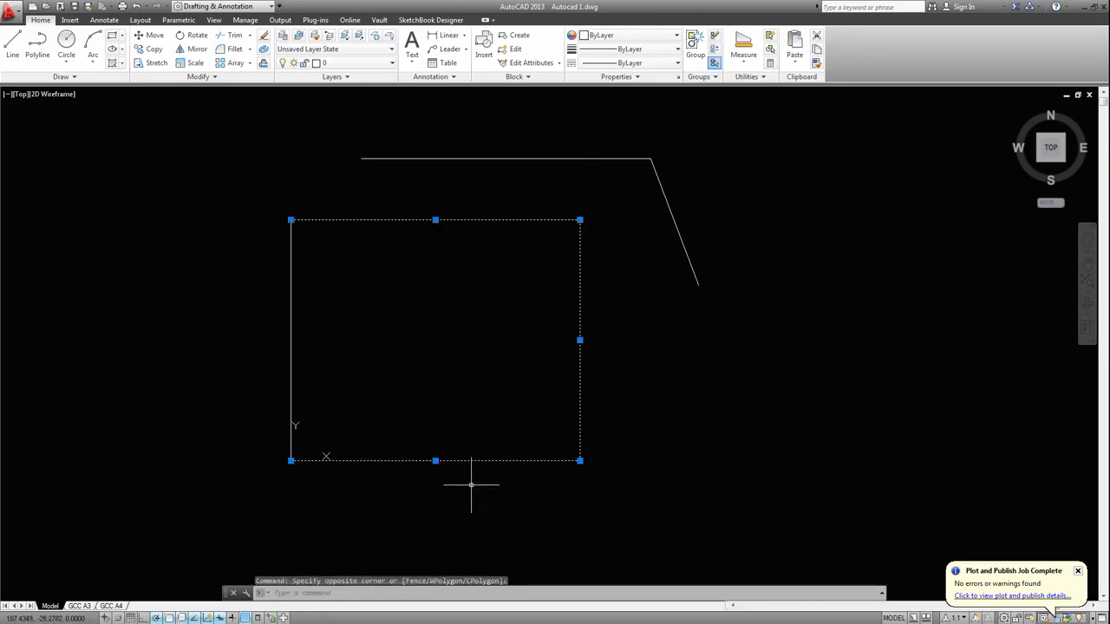
pyautogui.press('Escape')
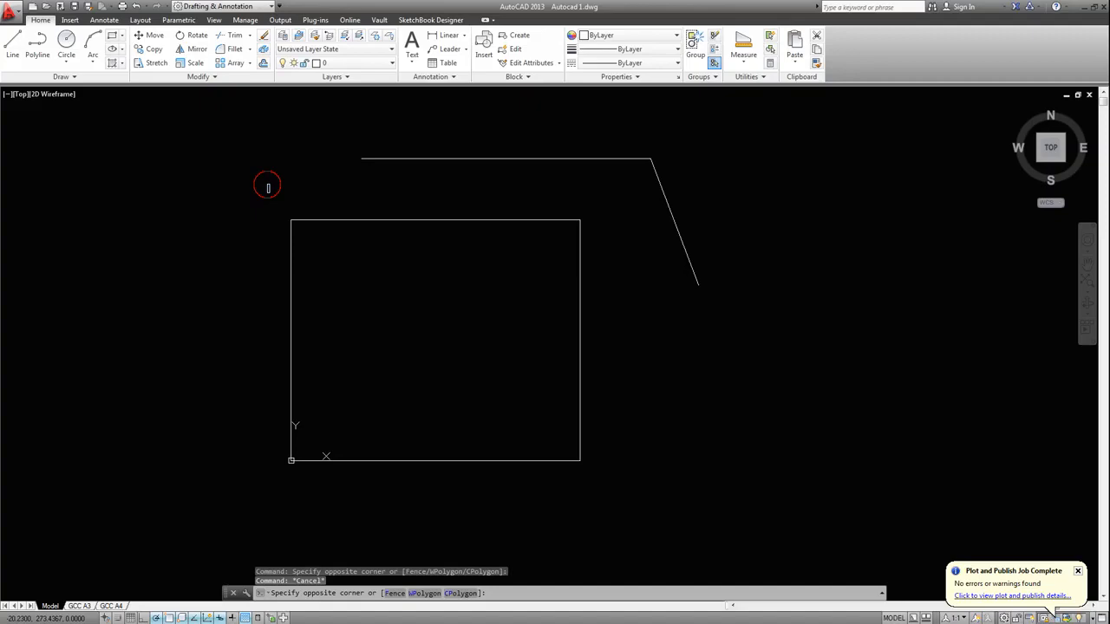
# Step: Start and cancel a selection window around the whole rectangle, and make separate crossing selections over its right and left halves, clearing each
pyautogui.click(267, 184)
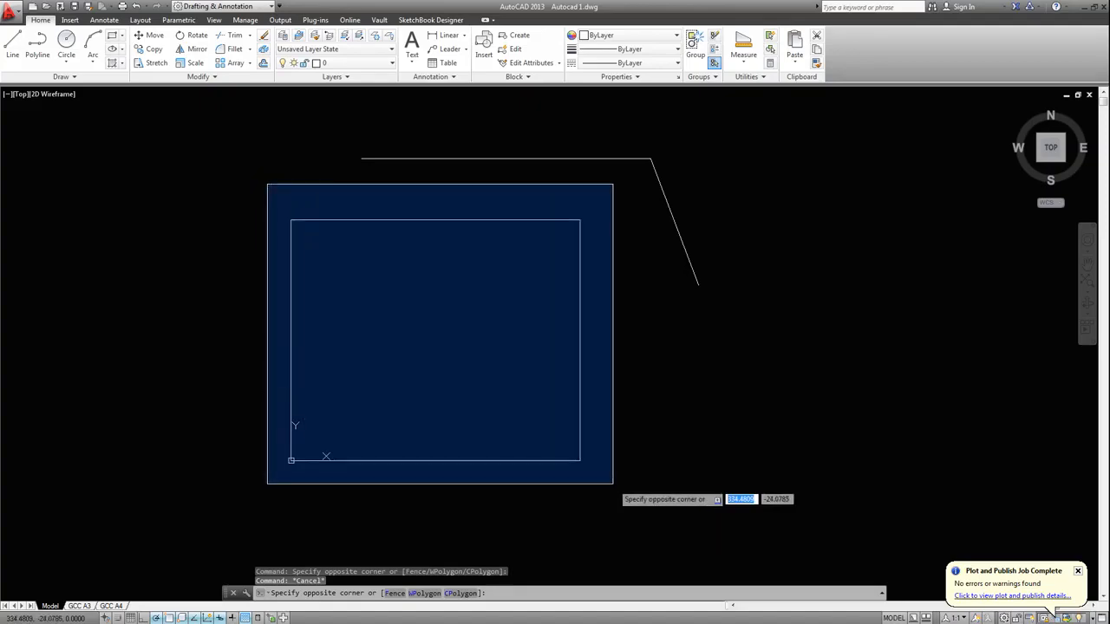
pyautogui.press('Escape')
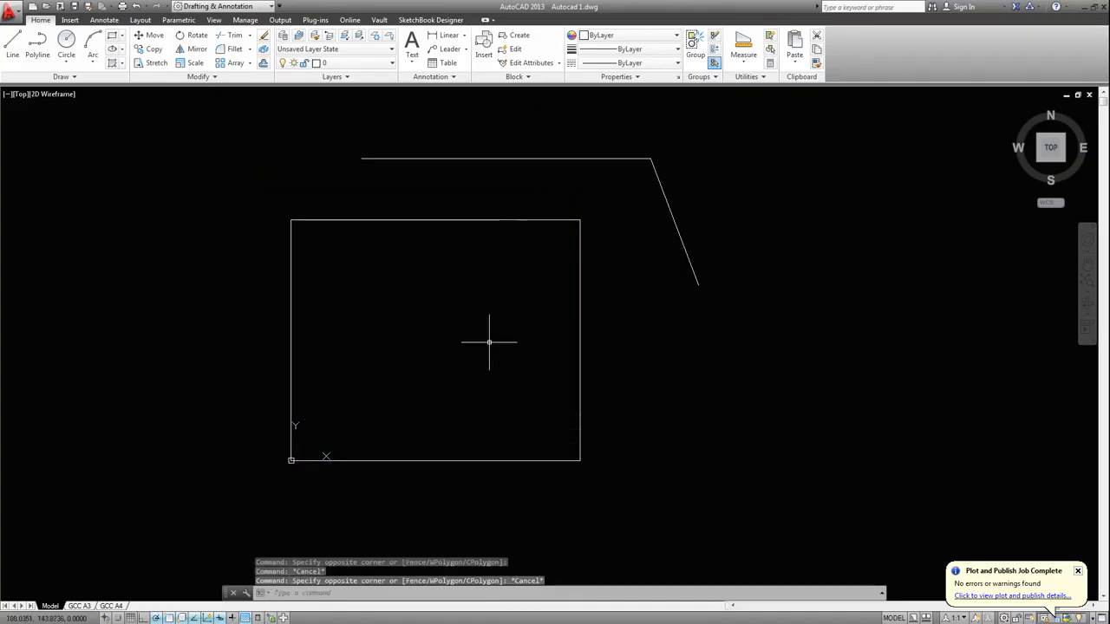
pyautogui.click(618, 200)
pyautogui.click(506, 460)
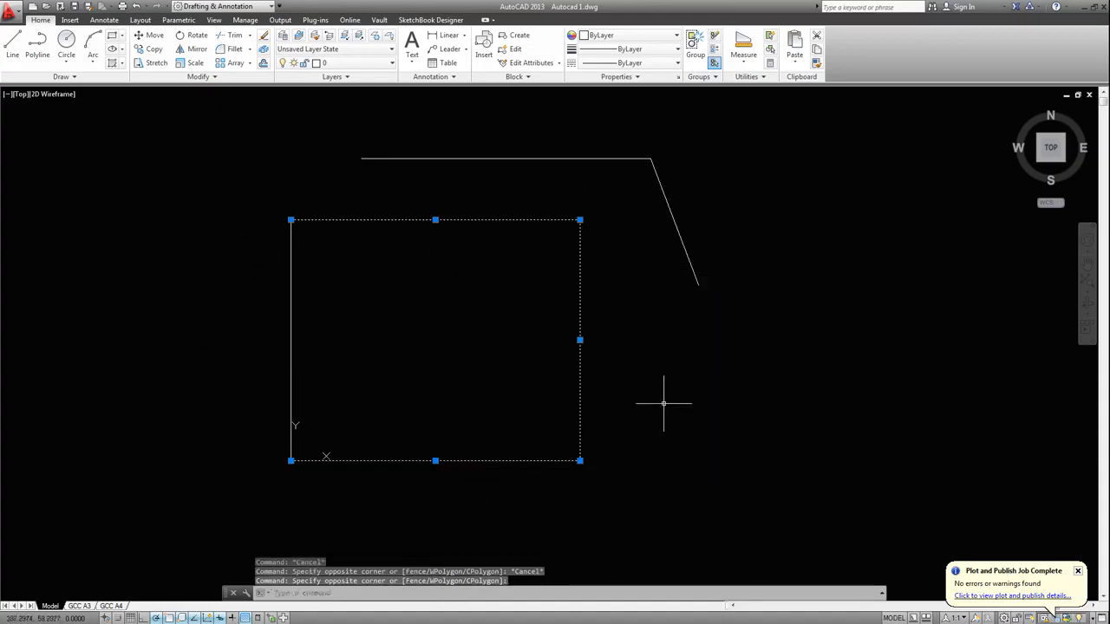
pyautogui.press('Escape')
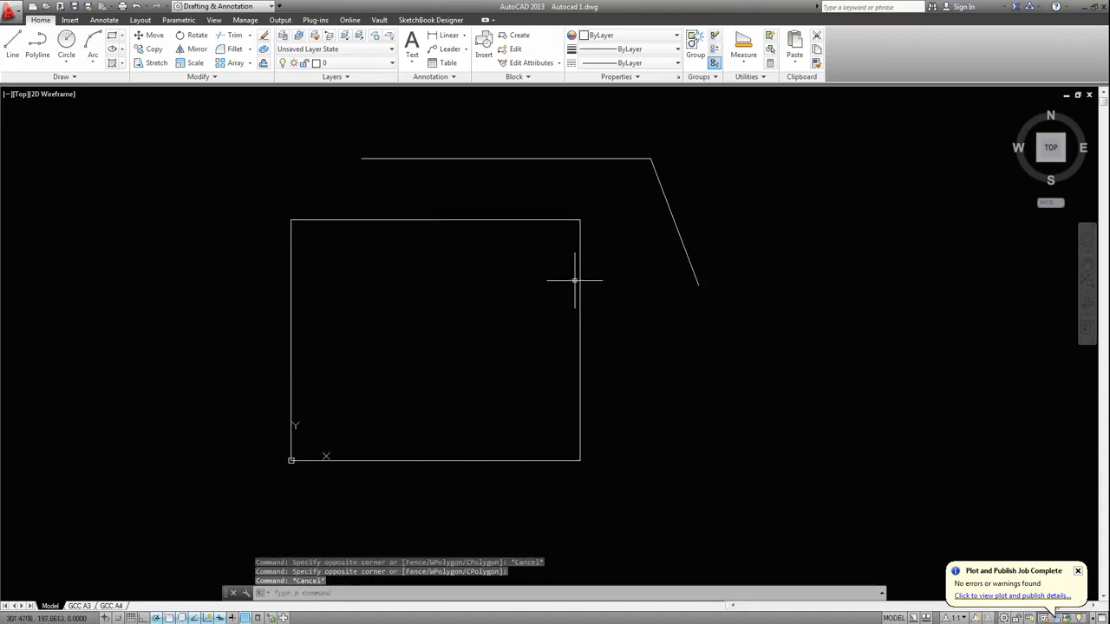
pyautogui.click(439, 196)
pyautogui.click(174, 496)
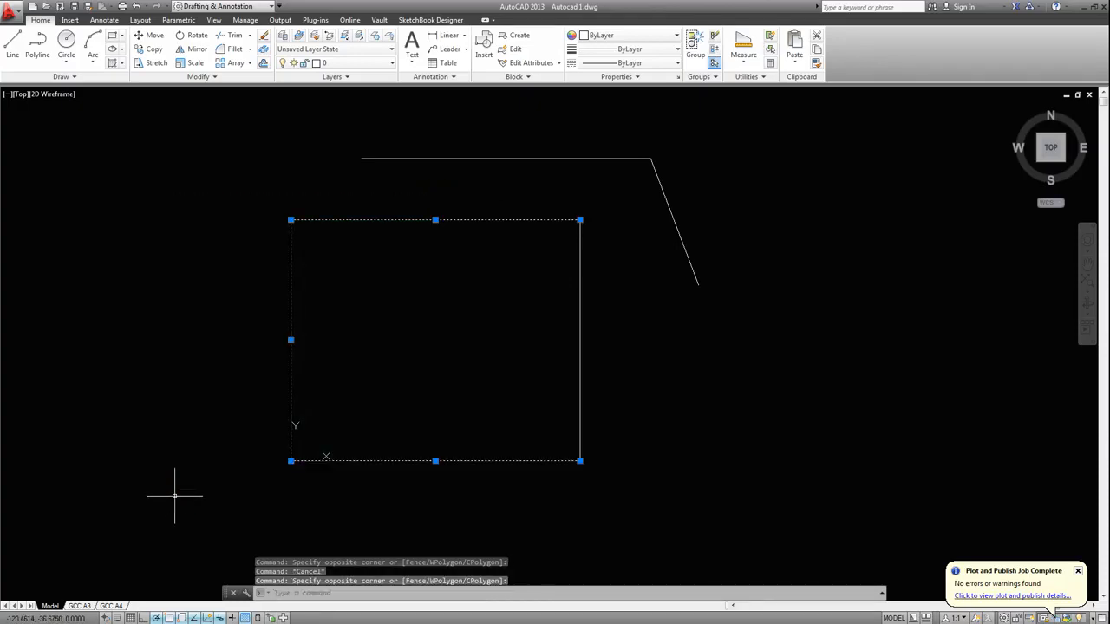
pyautogui.press('Escape')
# Step: Window-select the whole rectangle and exclude its right vertical line, and compare with a crossing selection over the left half, clearing both
pyautogui.click(234, 199)
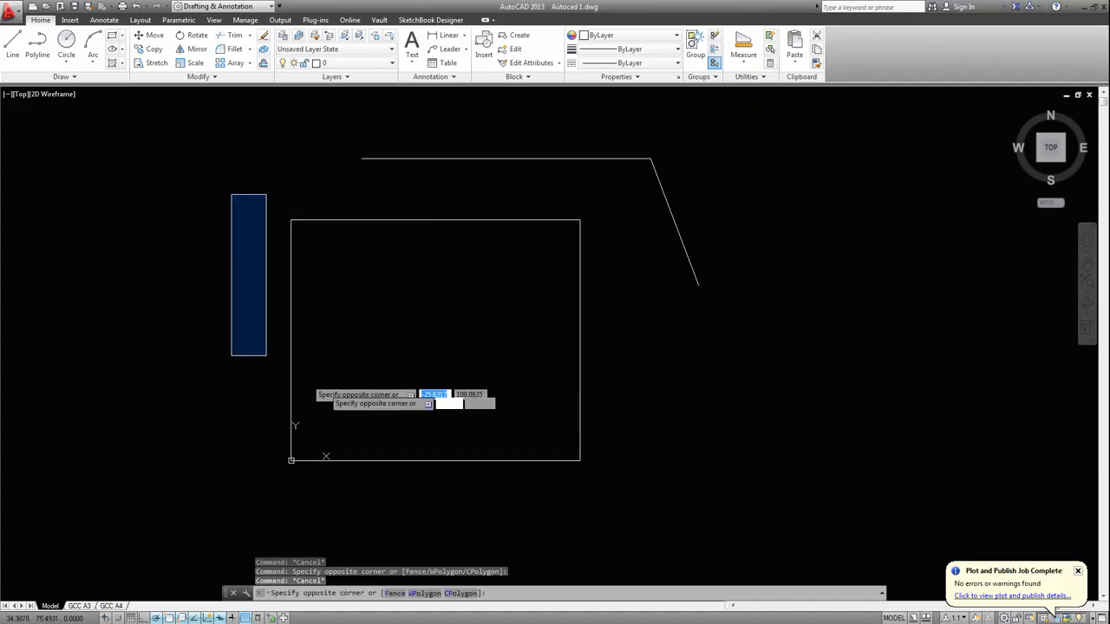
pyautogui.click(619, 488)
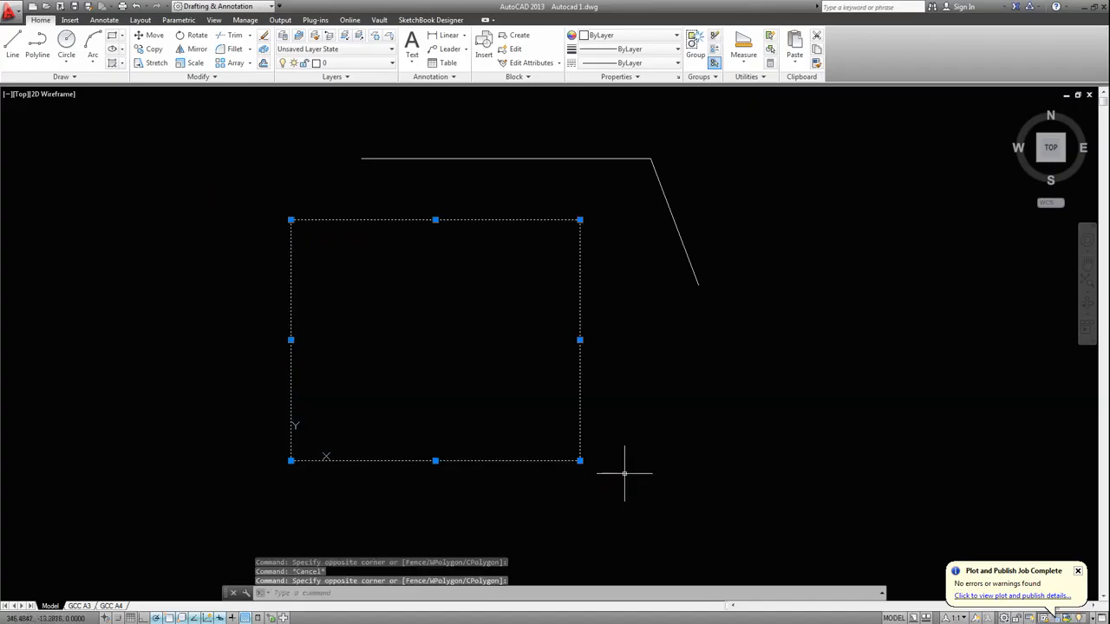
pyautogui.click(580, 340)
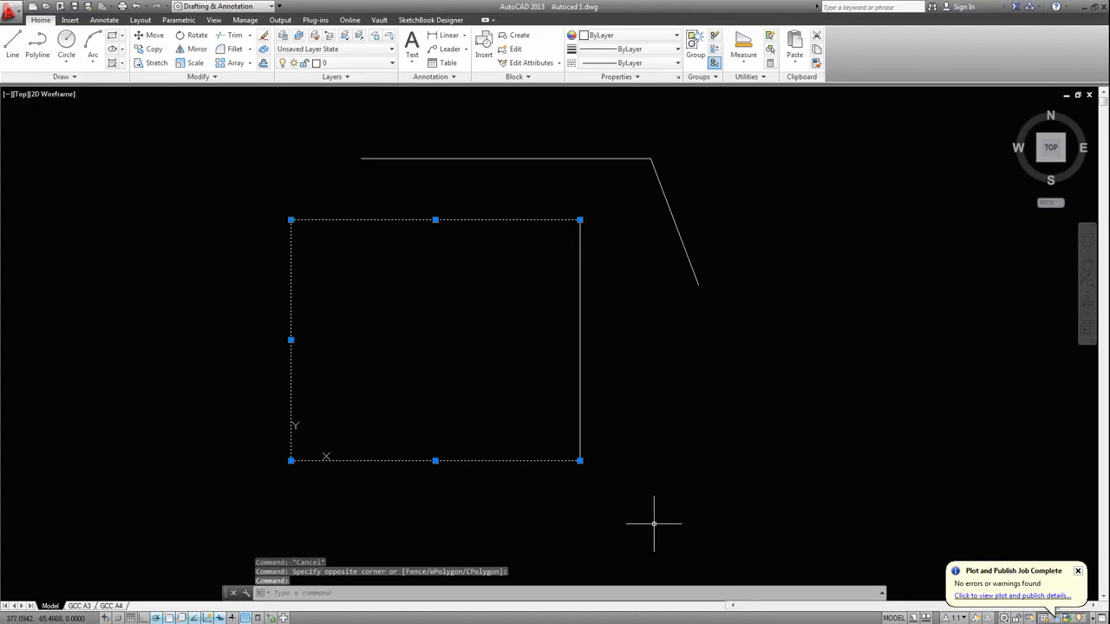
pyautogui.press('Escape')
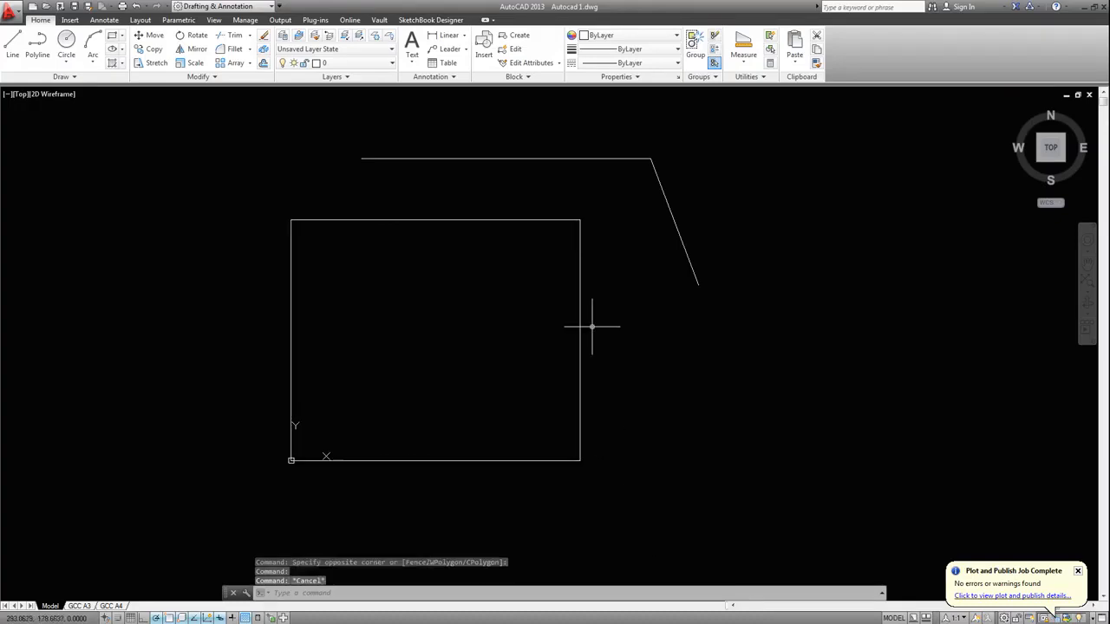
pyautogui.click(472, 203)
pyautogui.click(265, 489)
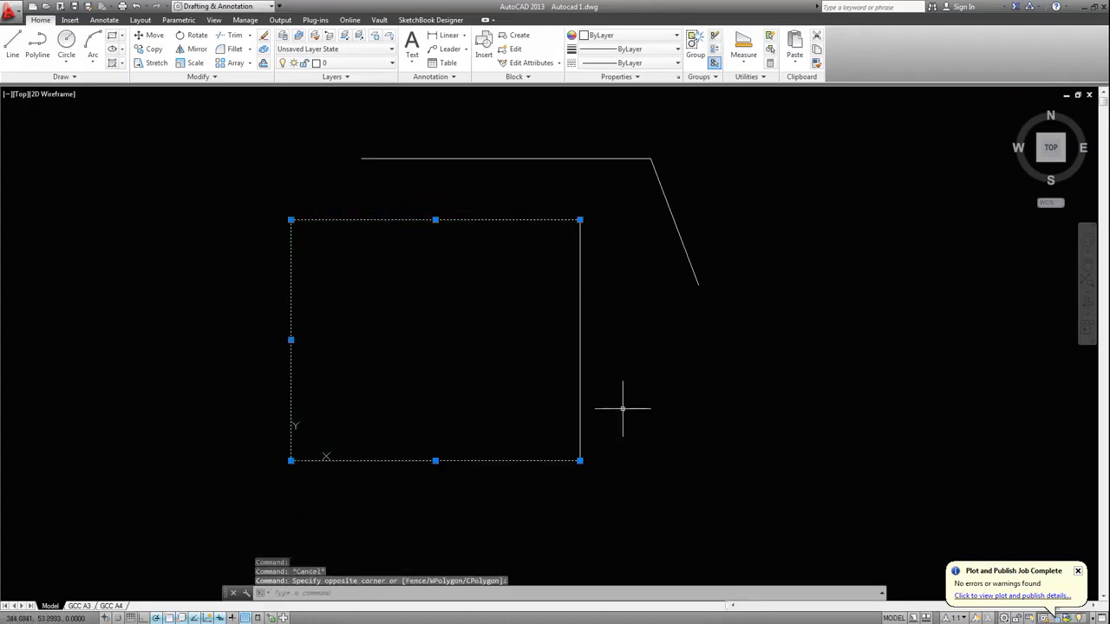
pyautogui.press('Escape')
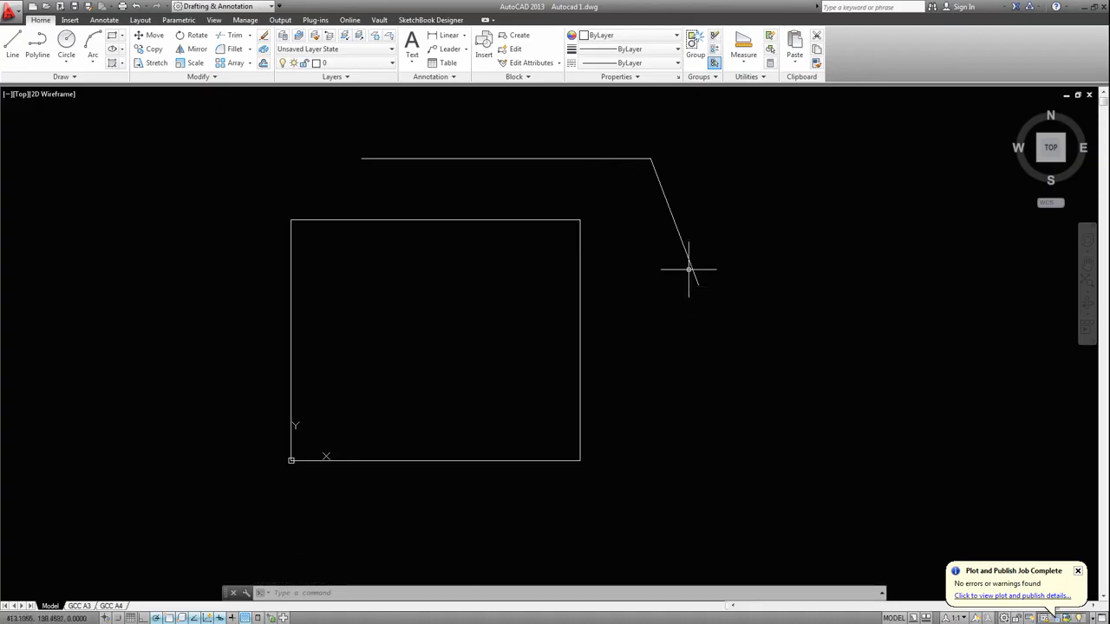
# Step: Draw a circle centred at the origin 0,0,0 using the Diameter option with a value of 300
pyautogui.scroll(-4, 453, 304)
pyautogui.scroll(4, 598, 276)
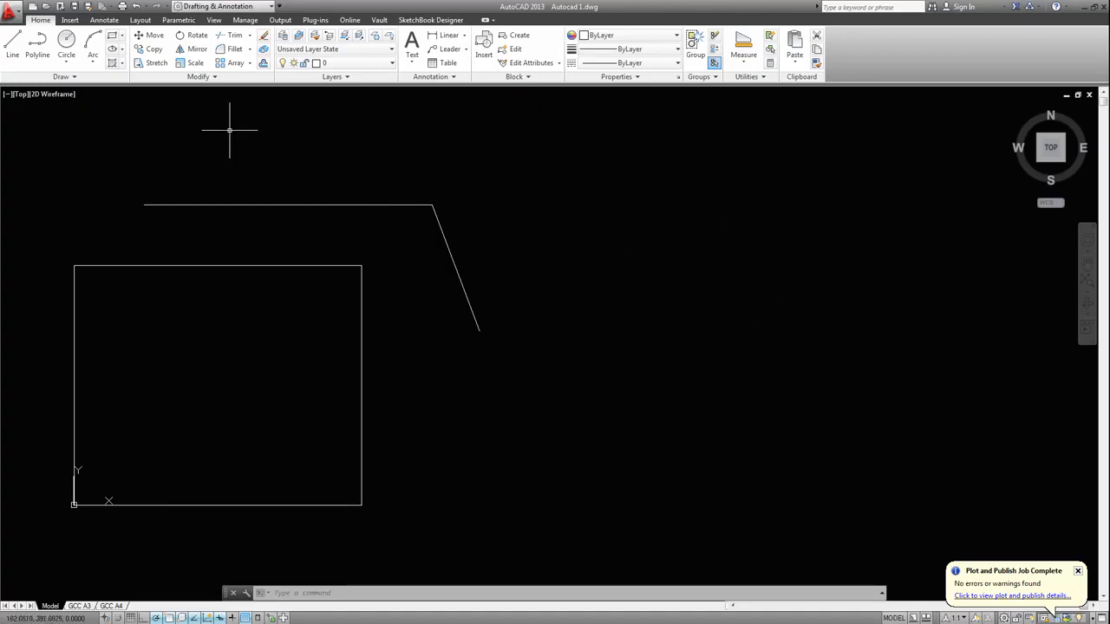
pyautogui.click(65, 44)
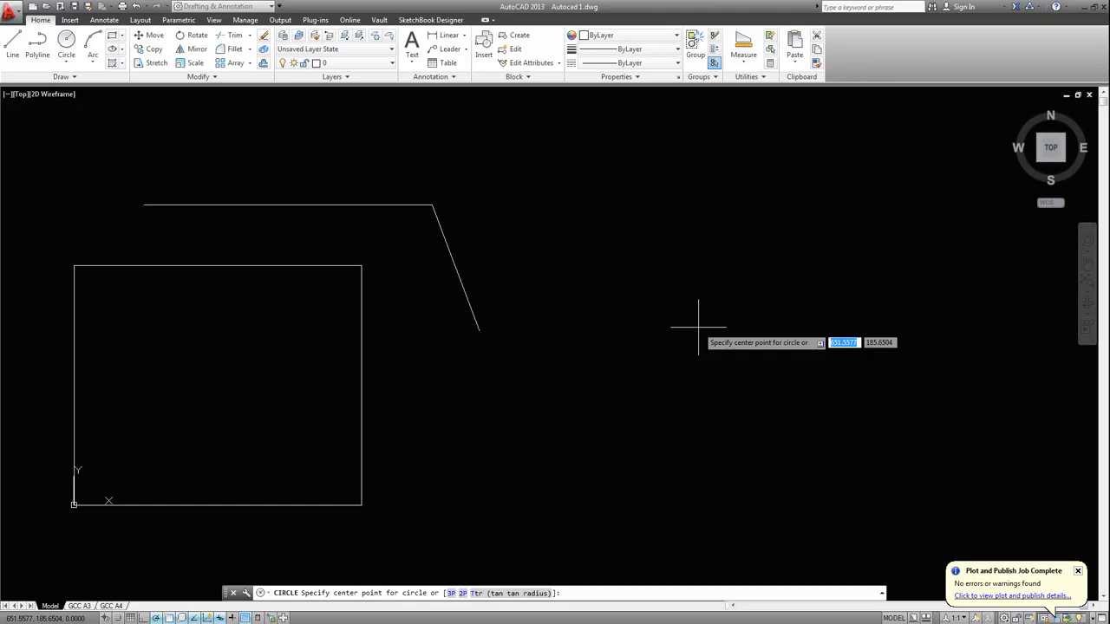
pyautogui.write('0,0,')
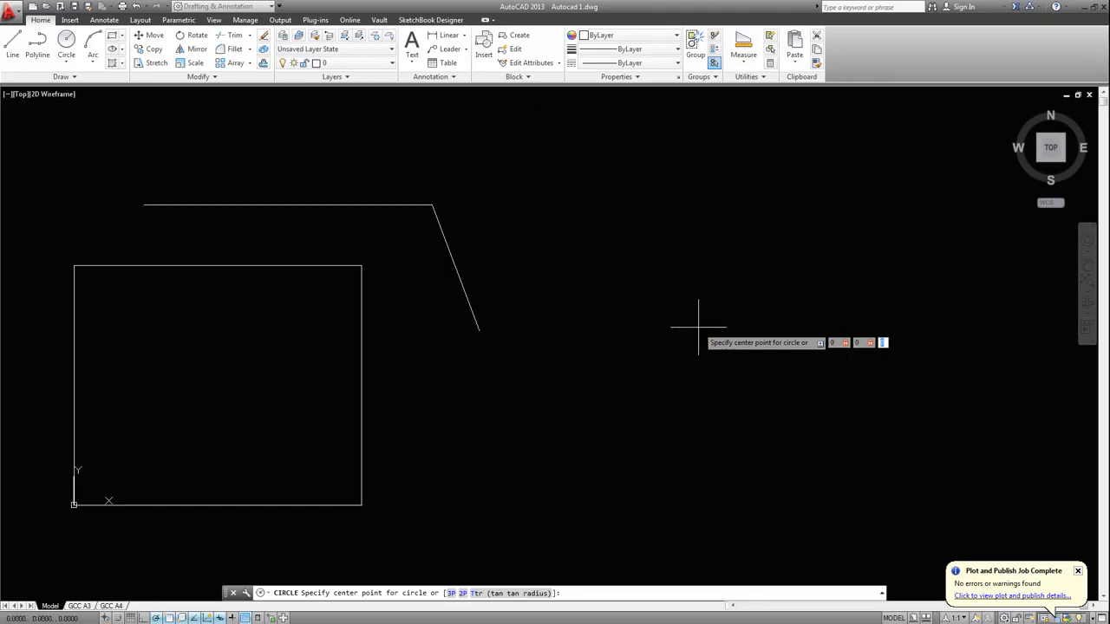
pyautogui.click(697, 328)
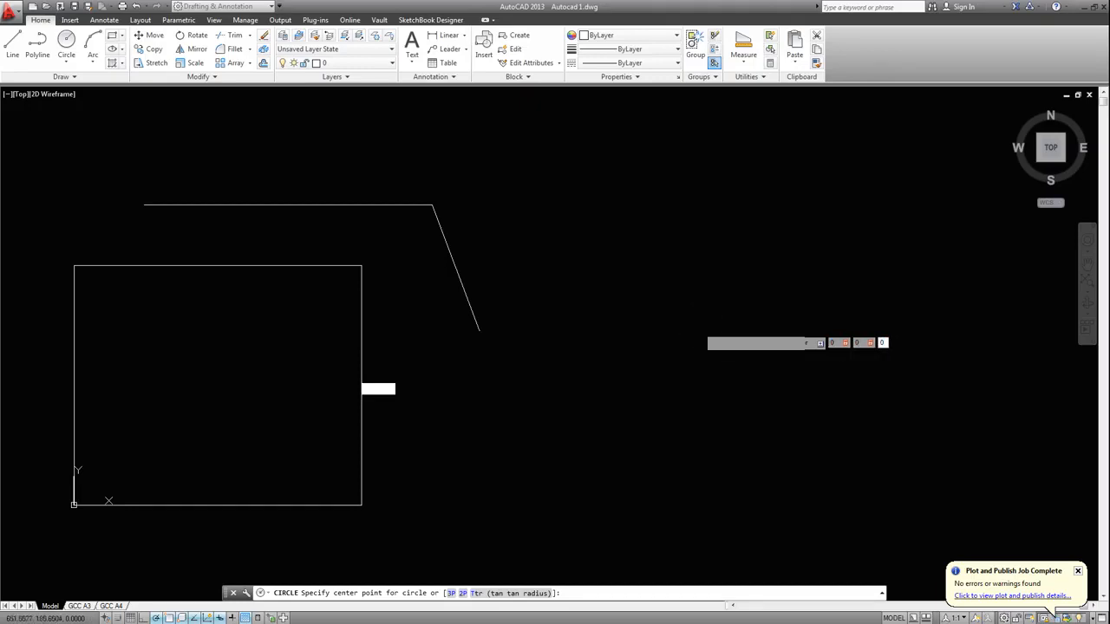
pyautogui.scroll(-3, 651, 248)
pyautogui.scroll(3, 468, 339)
pyautogui.scroll(2, 365, 370)
pyautogui.scroll(-2, 365, 370)
pyautogui.scroll(2, 365, 370)
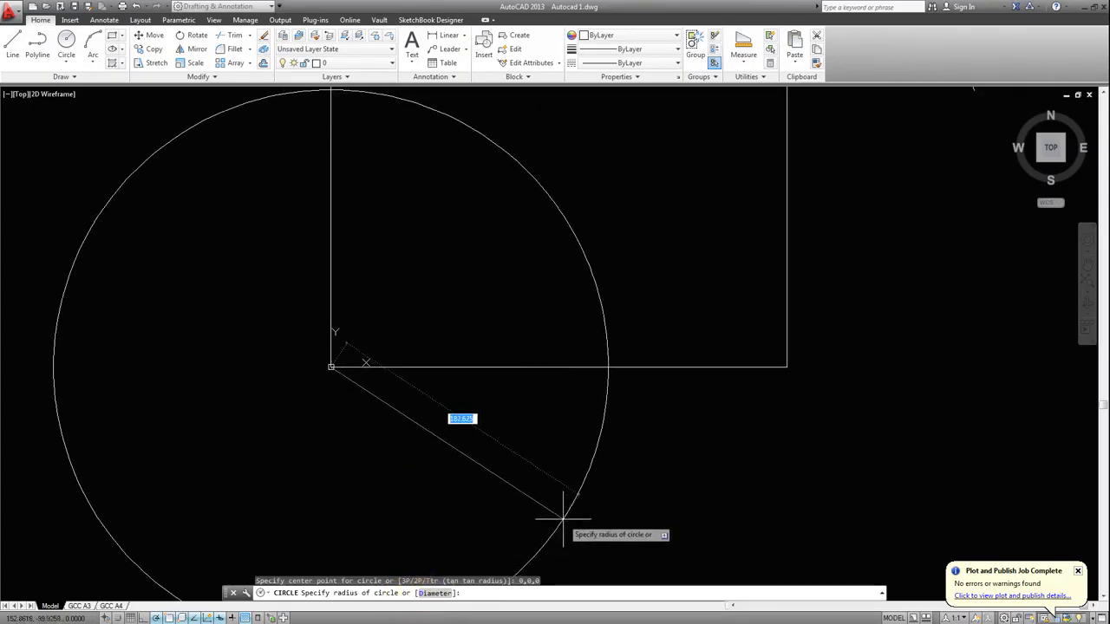
pyautogui.scroll(2, 554, 398)
pyautogui.scroll(-4, 554, 398)
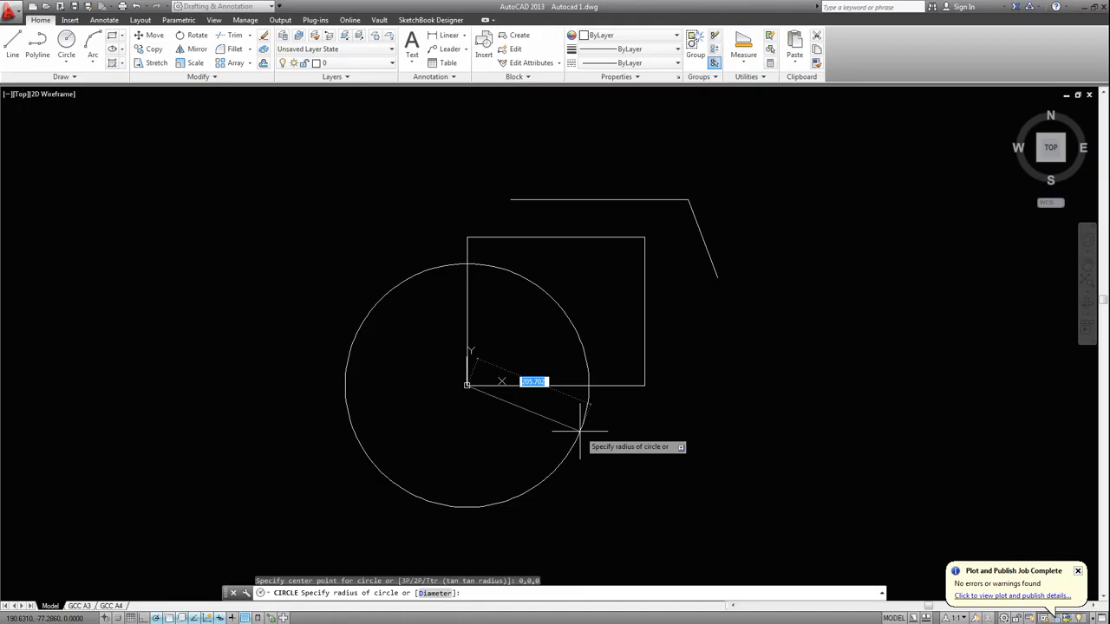
pyautogui.write('d')
pyautogui.press('Return')
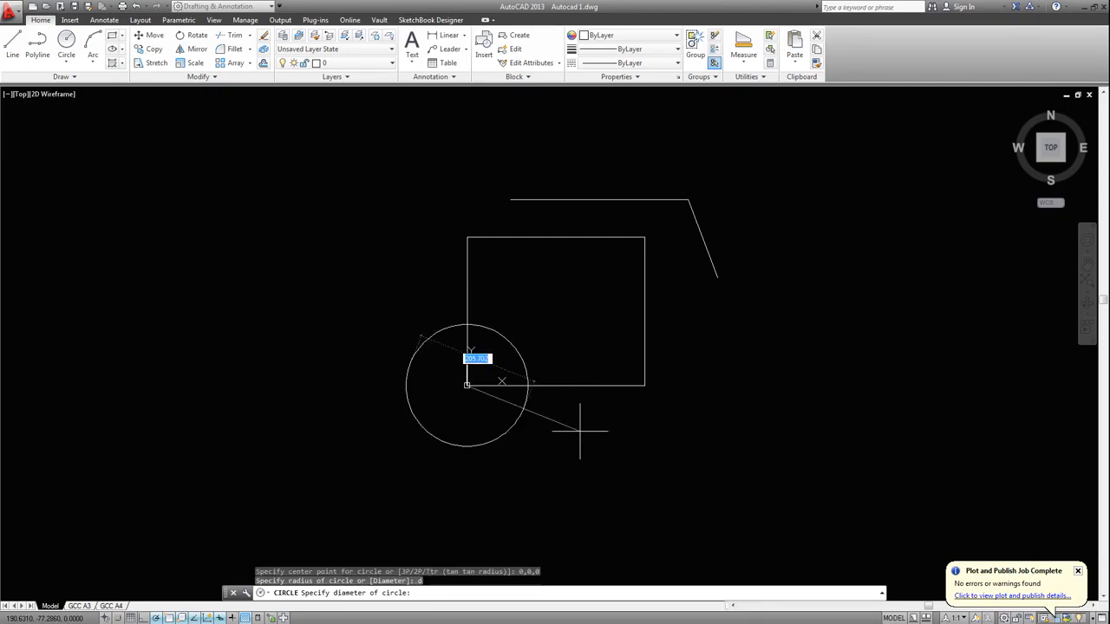
pyautogui.write('300')
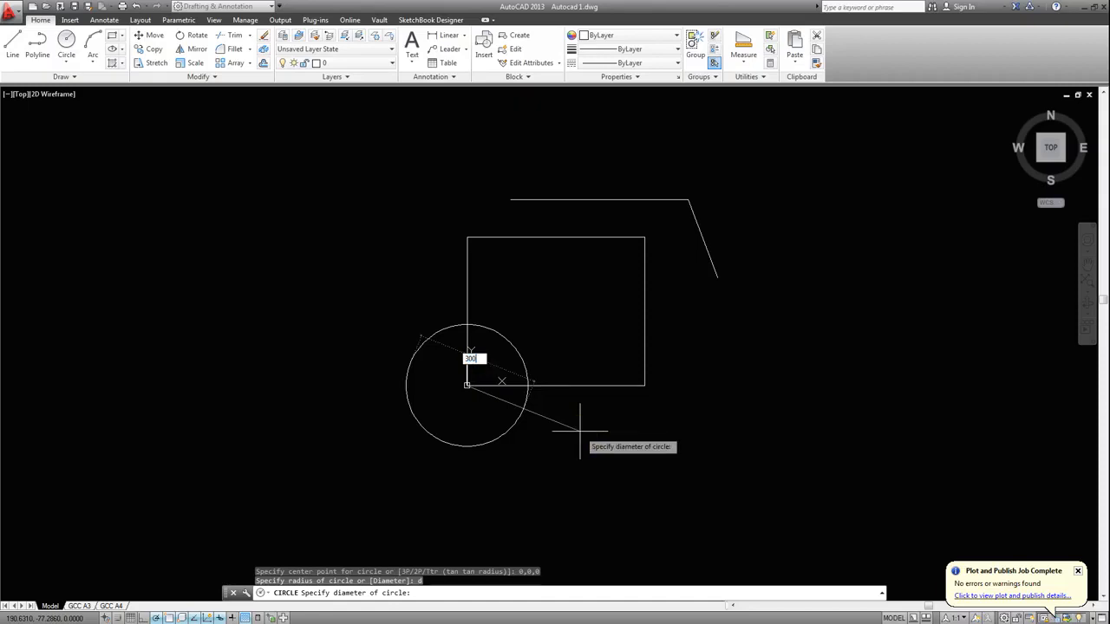
pyautogui.press('Return')
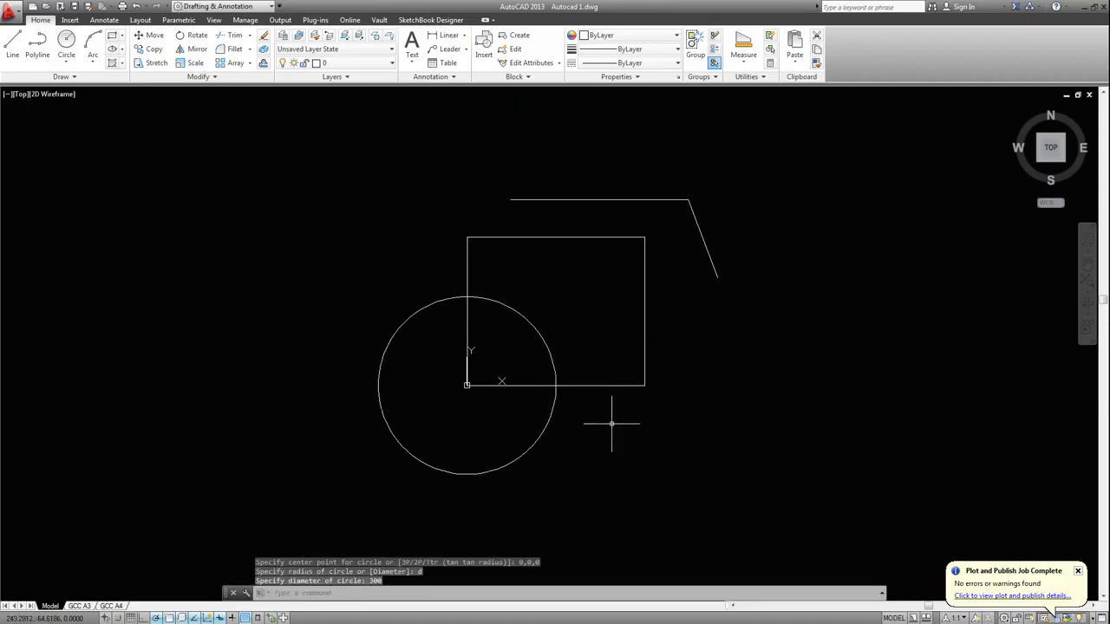
pyautogui.scroll(1, 540, 471)
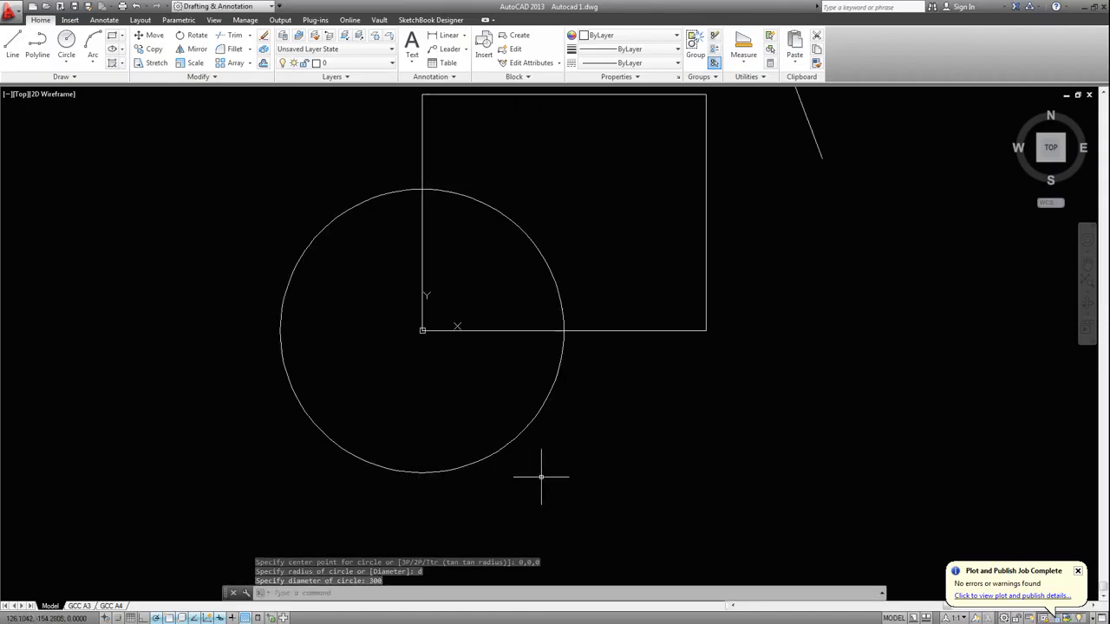
pyautogui.scroll(-1, 512, 412)
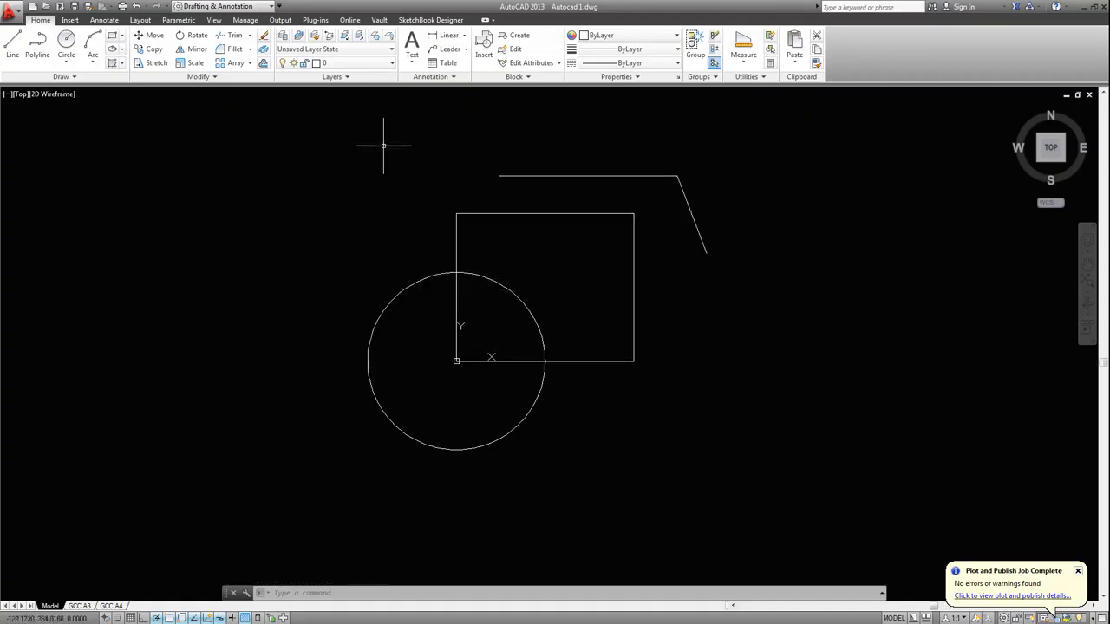
pyautogui.click(408, 284)
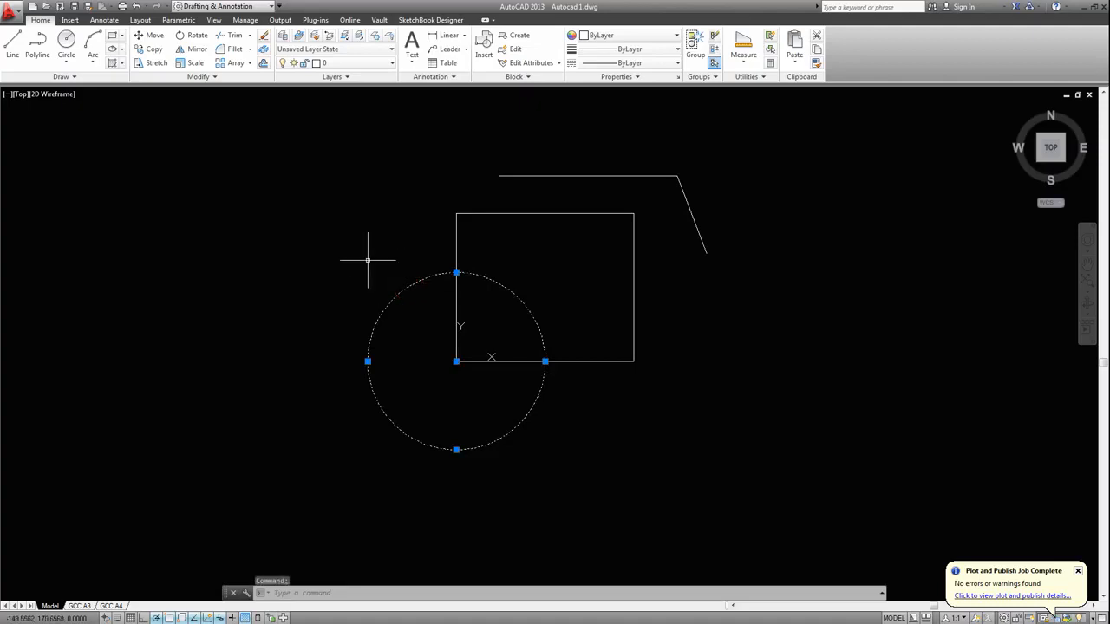
pyautogui.press('Escape')
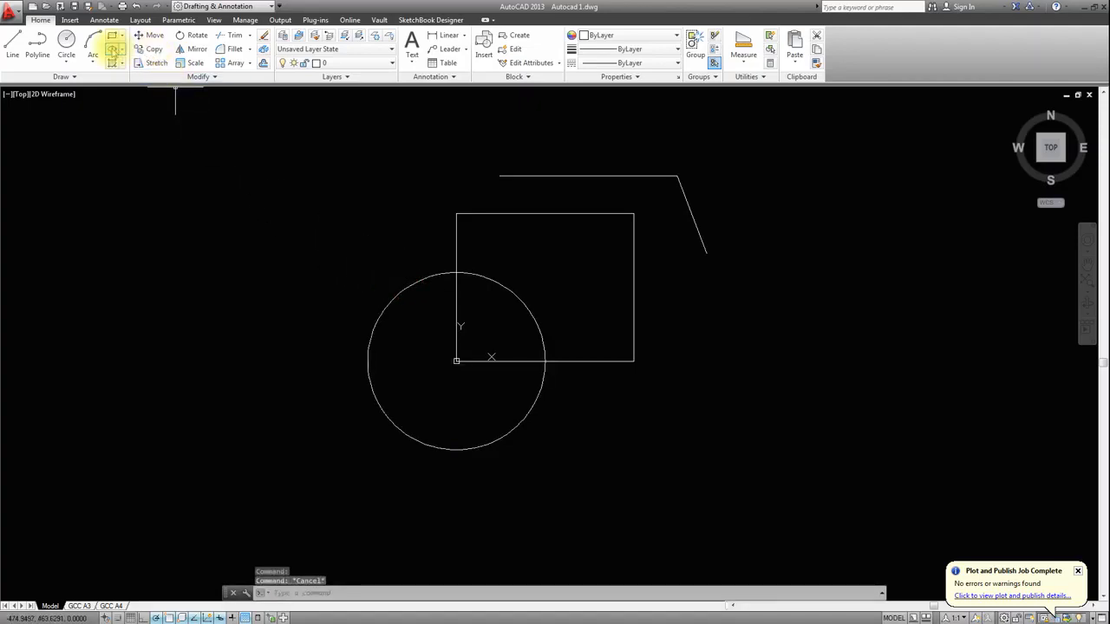
# Step: Draw a second circle centred on the rectangle's lower-right corner with a radius of 300
pyautogui.write('c')
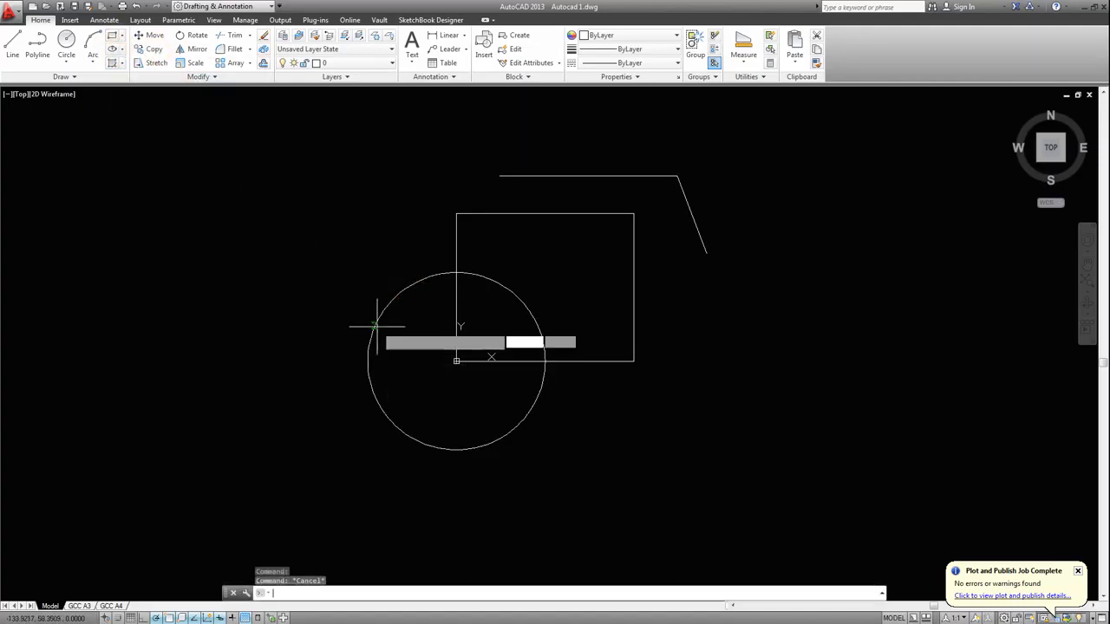
pyautogui.press('Return')
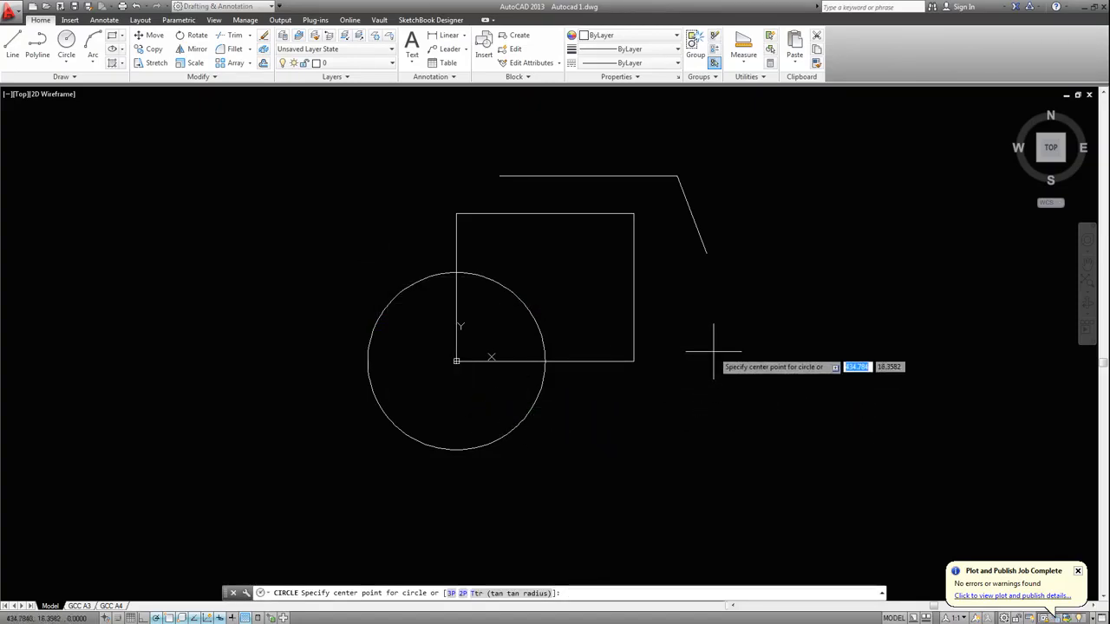
pyautogui.click(633, 360)
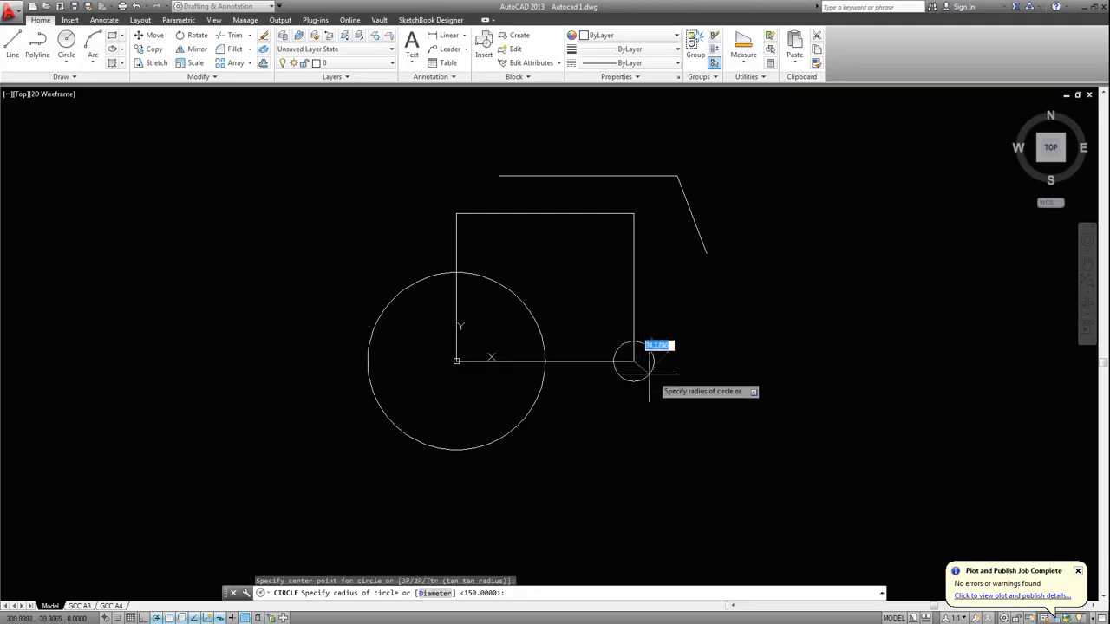
pyautogui.write('300')
pyautogui.press('Return')
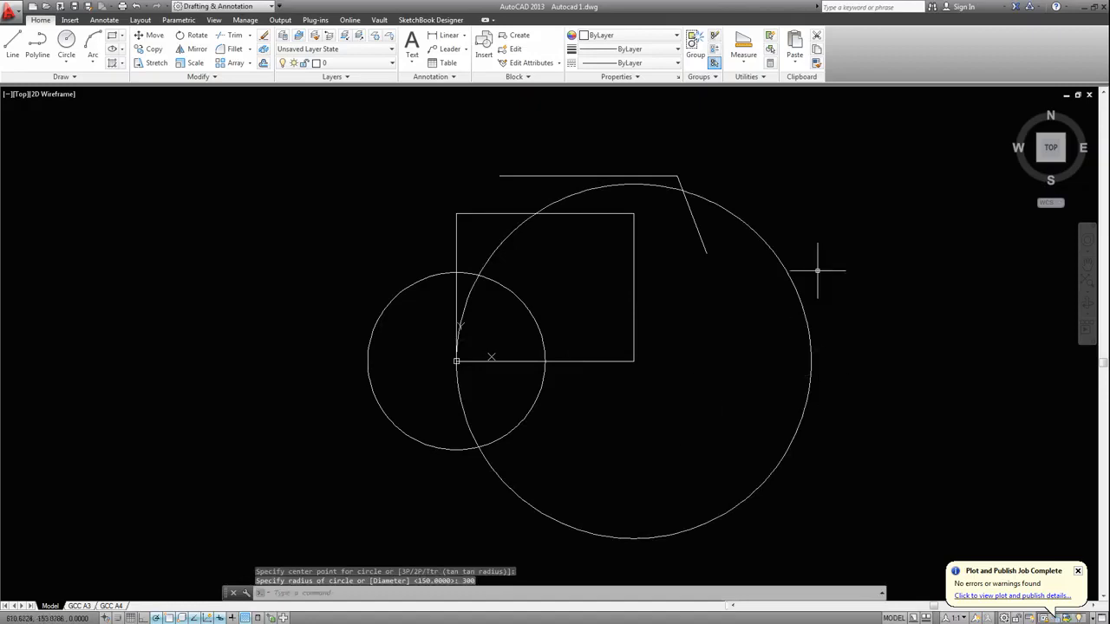
# Step: Set the second circle's diameter to 300 in its properties and deselect the circle
pyautogui.click(746, 225)
pyautogui.rightClick(746, 226)
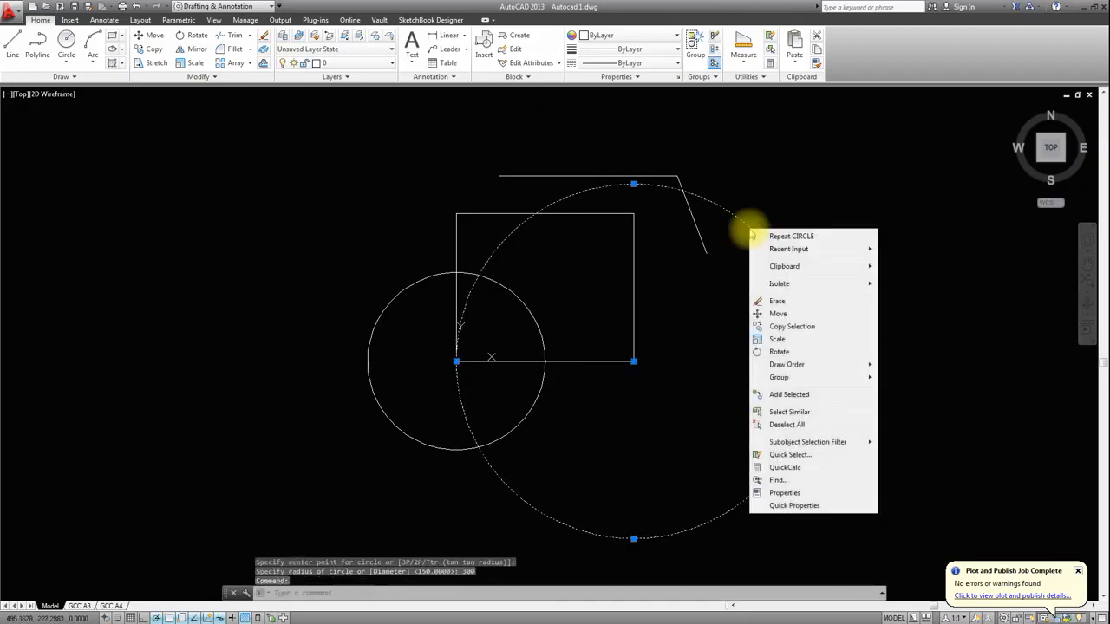
pyautogui.click(784, 492)
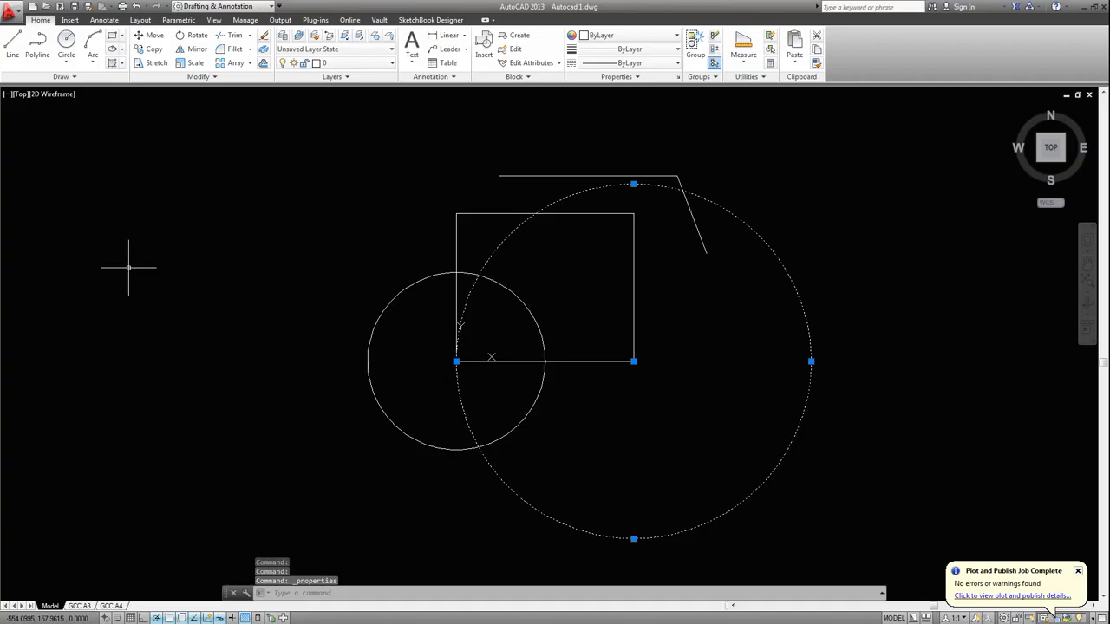
pyautogui.moveTo(93, 177); pyautogui.dragTo(210, 152)
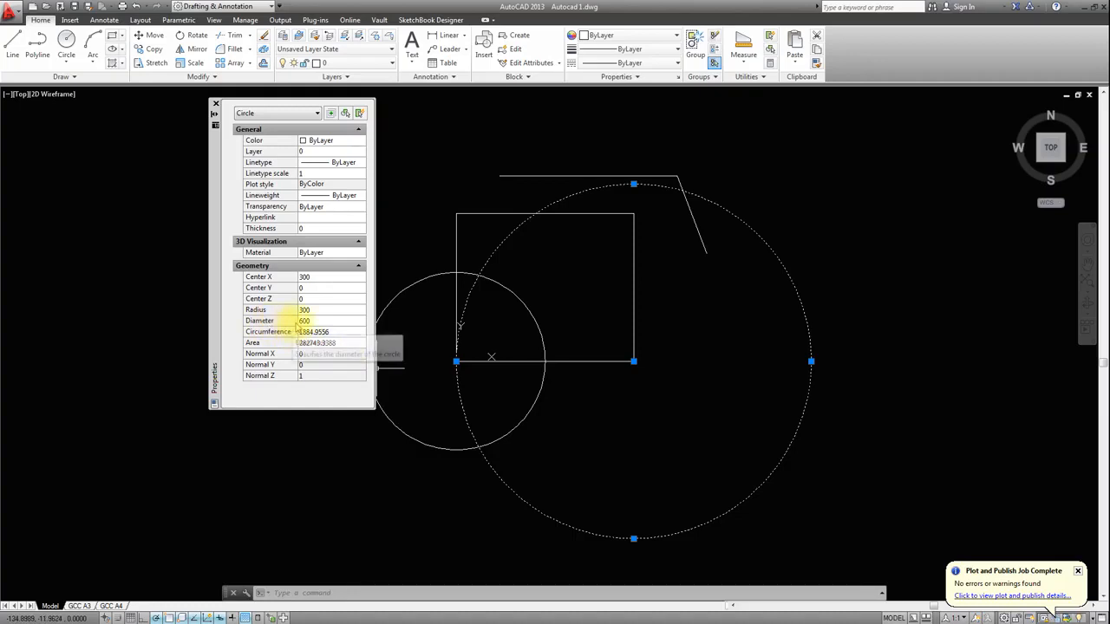
pyautogui.click(307, 322)
pyautogui.write('3')
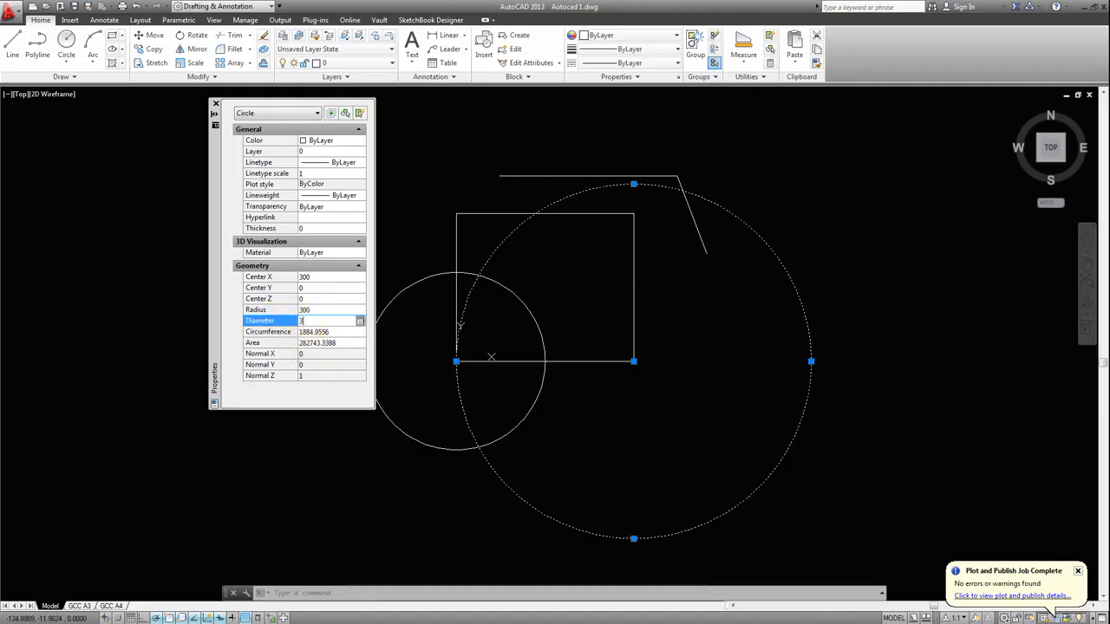
pyautogui.press('Return')
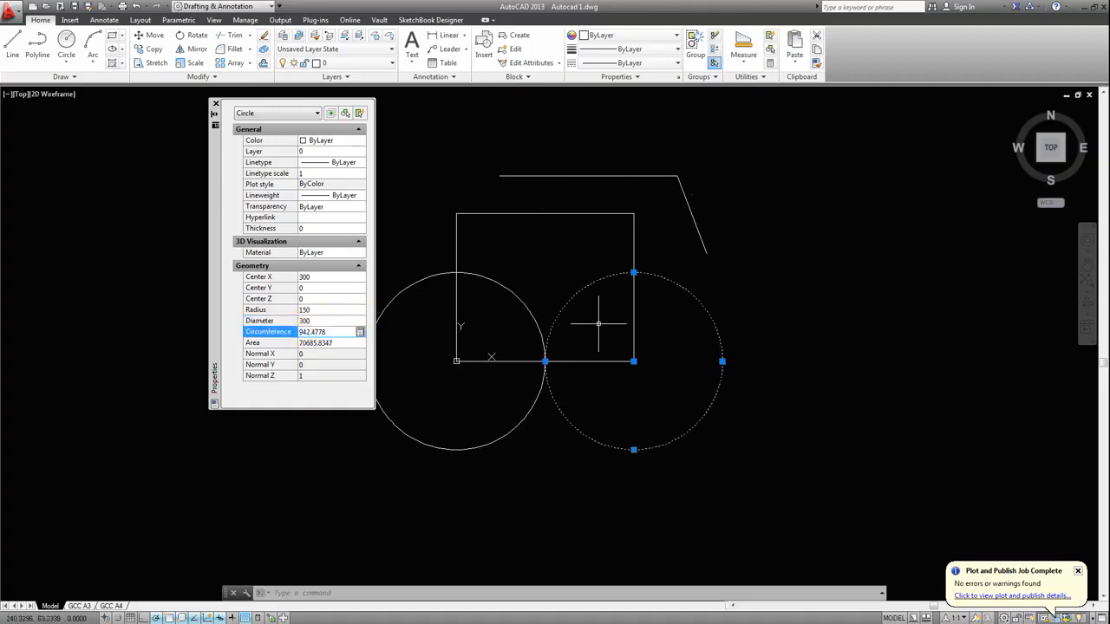
pyautogui.click(215, 103)
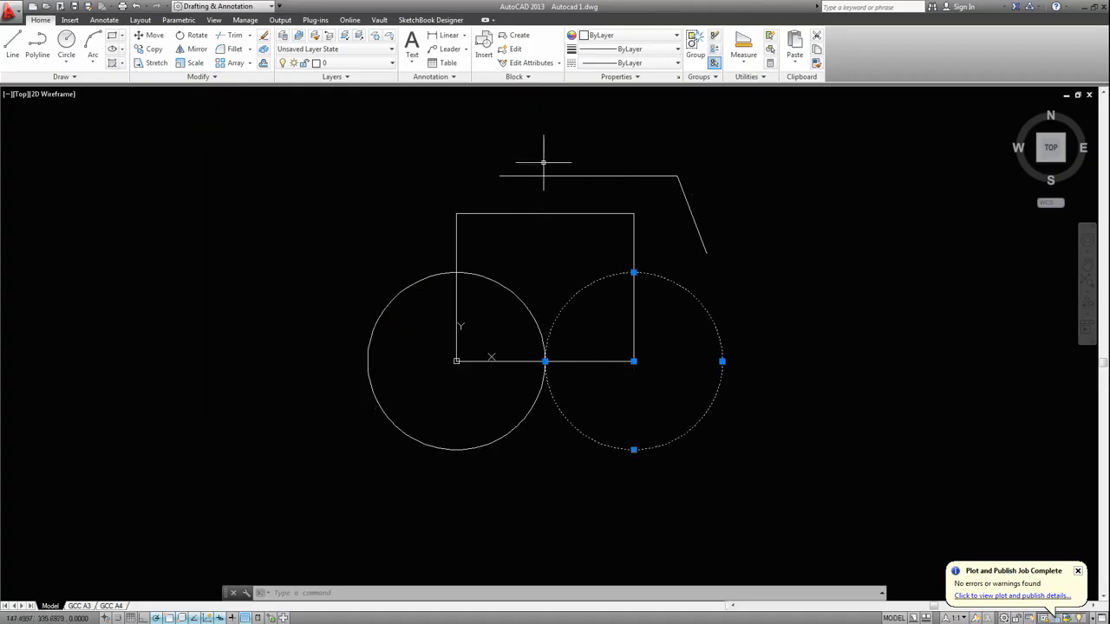
pyautogui.press('Escape')
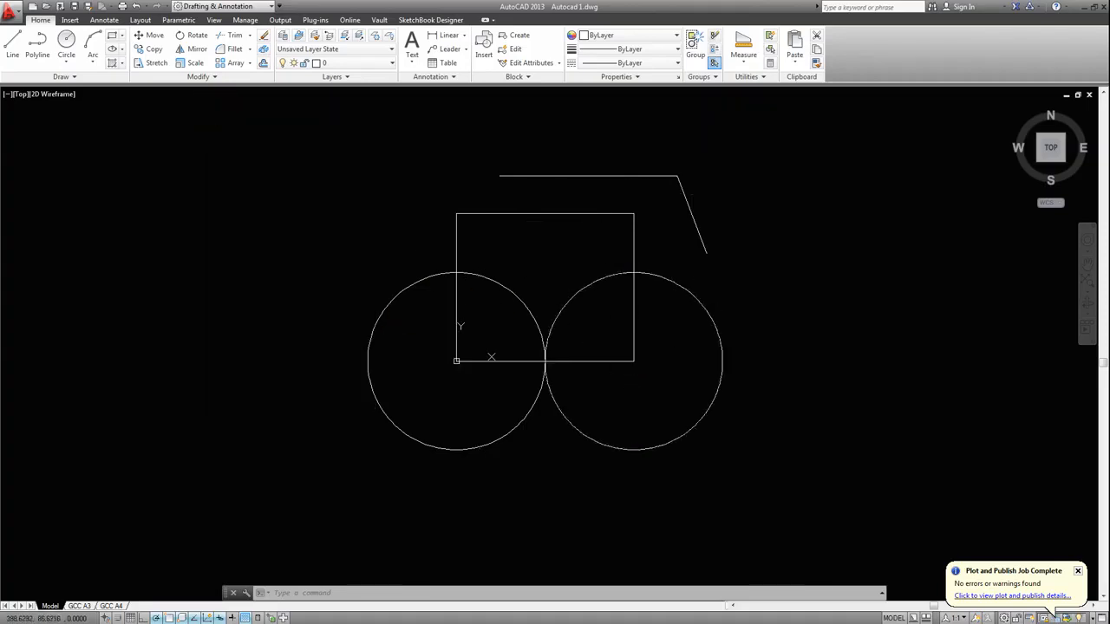
# Step: Select the rectangle's top line and the polyline above it one at a time, clearing each selection
pyautogui.click(573, 215)
pyautogui.press('Escape')
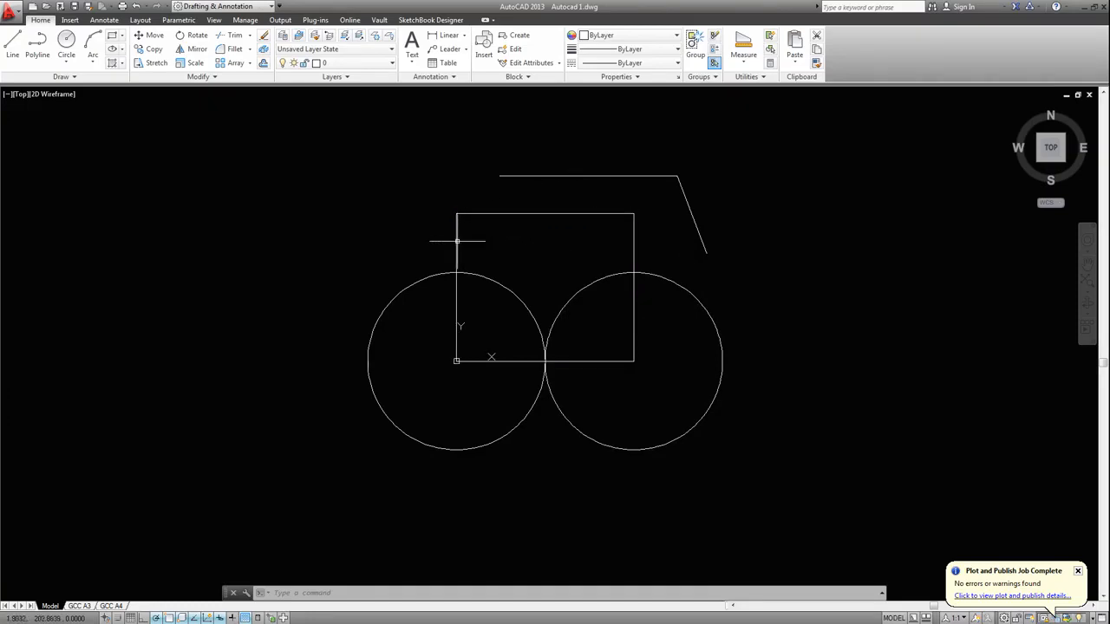
pyautogui.click(661, 176)
pyautogui.press('Escape')
# Step: Set the End X of the rectangle's top line to 250 in its properties and deselect the line
pyautogui.click(565, 212)
pyautogui.rightClick(565, 212)
pyautogui.click(607, 441)
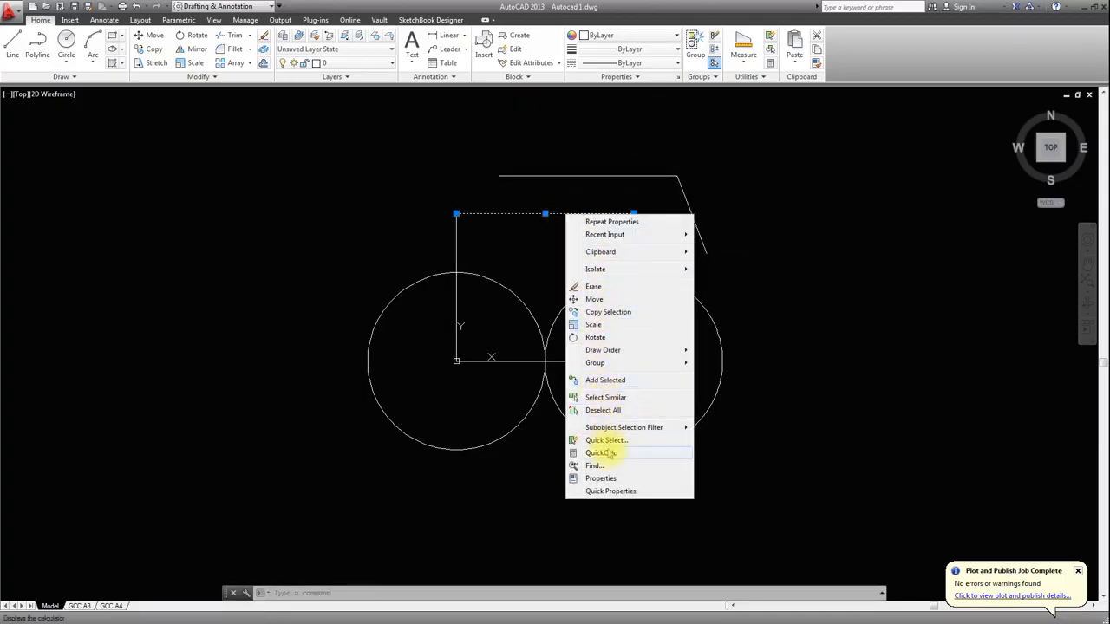
pyautogui.click(607, 478)
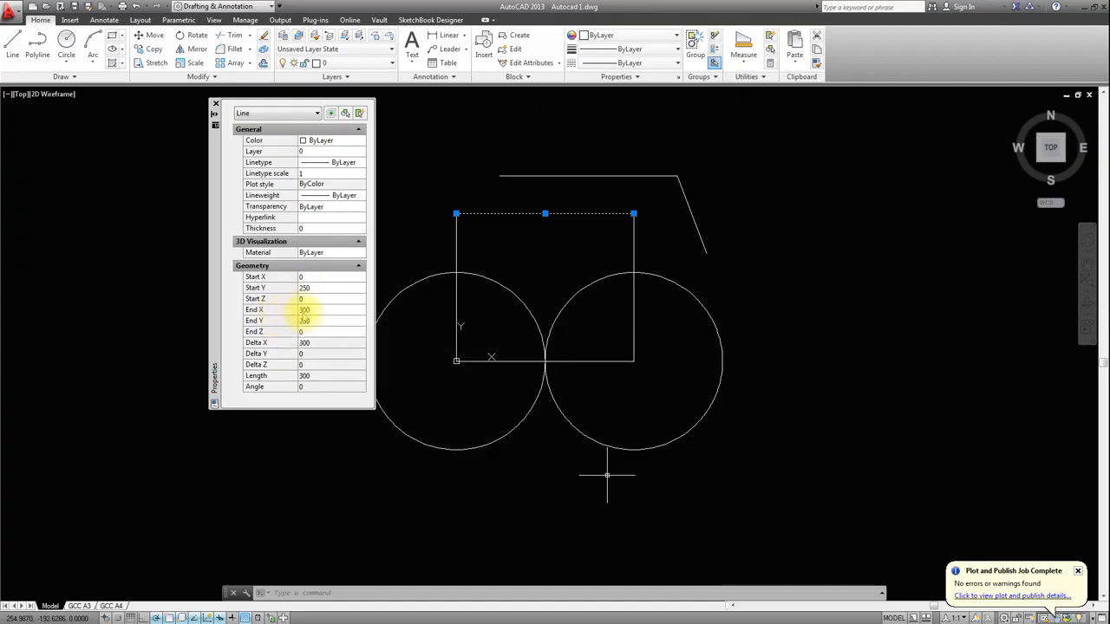
pyautogui.click(307, 310)
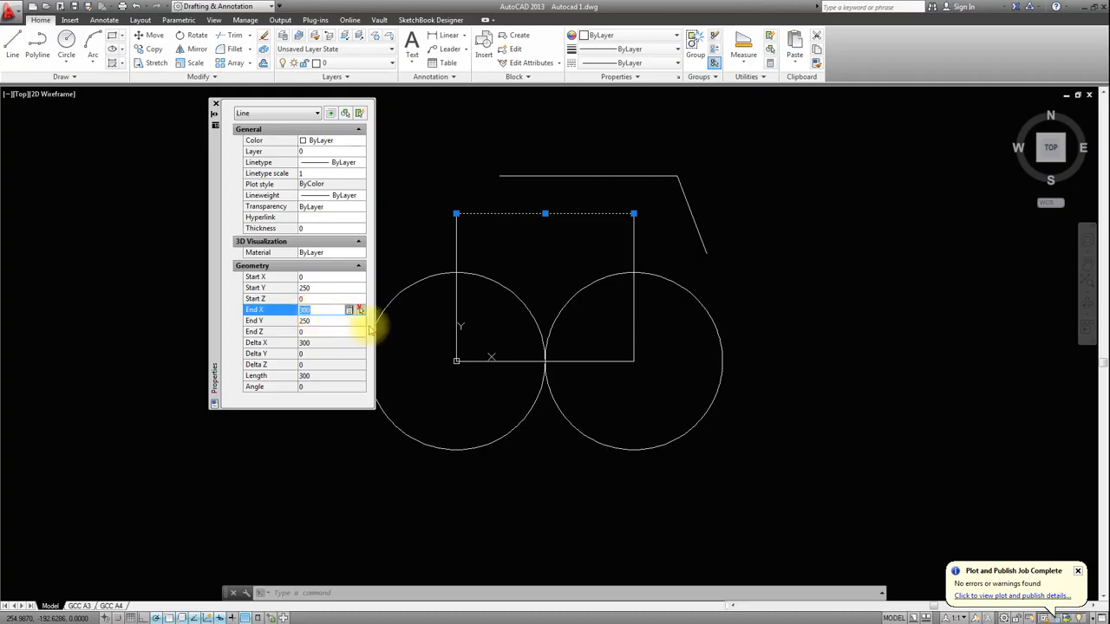
pyautogui.write('2')
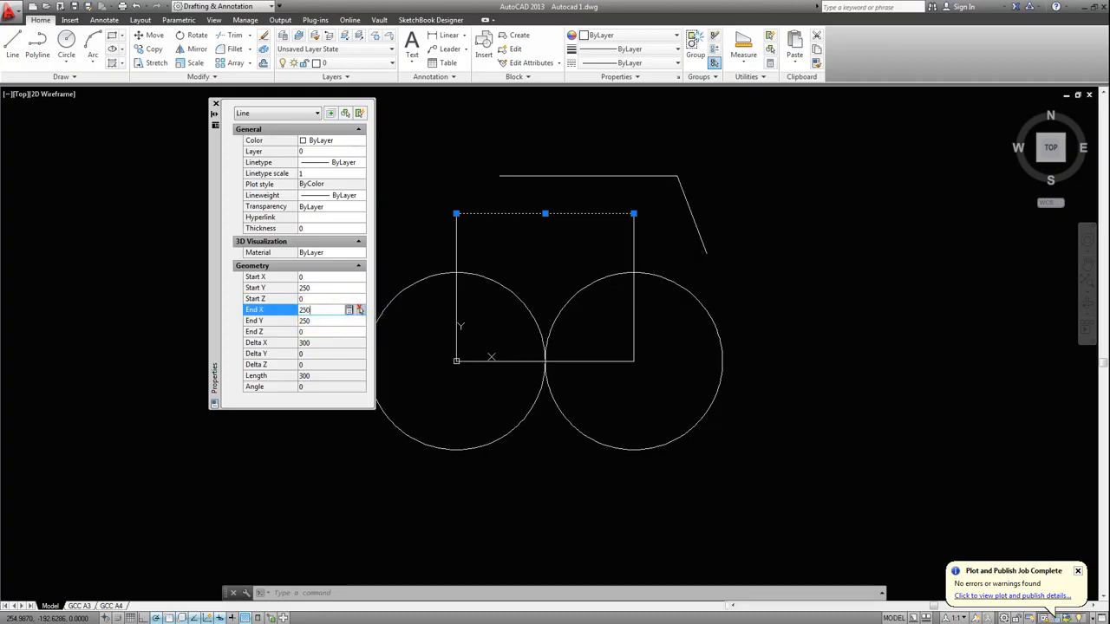
pyautogui.write('50')
pyautogui.click(334, 321)
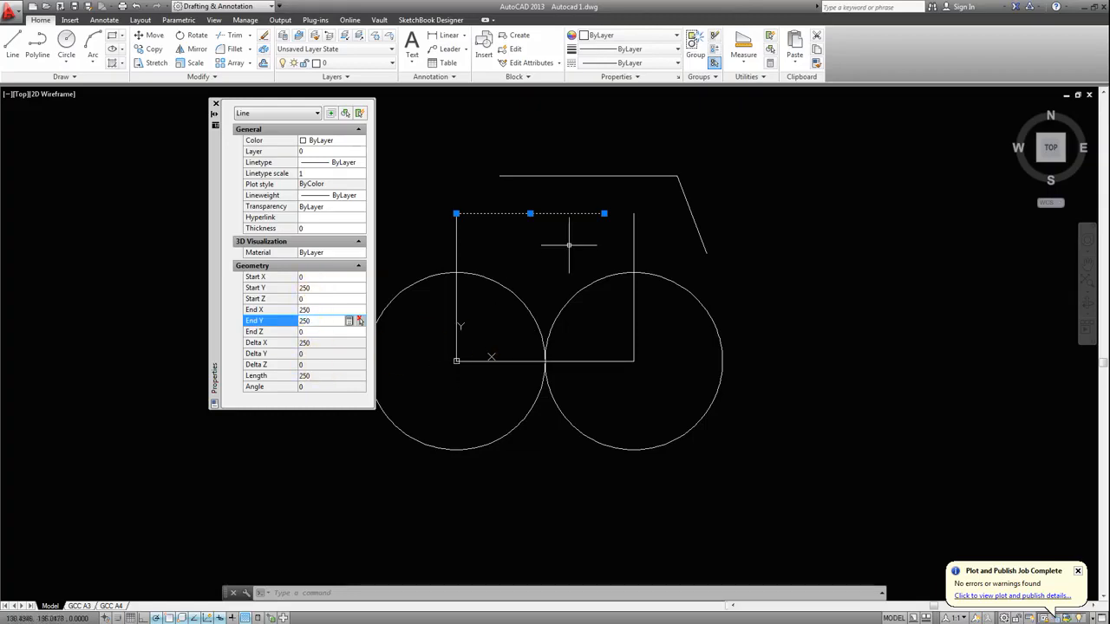
pyautogui.press('Escape')
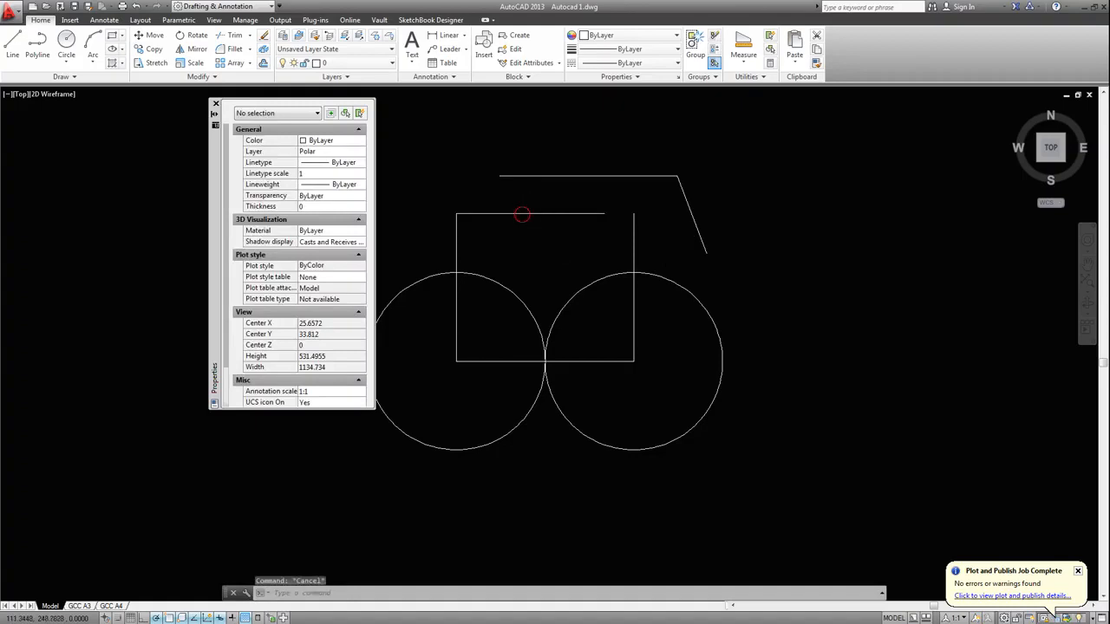
pyautogui.click(523, 214)
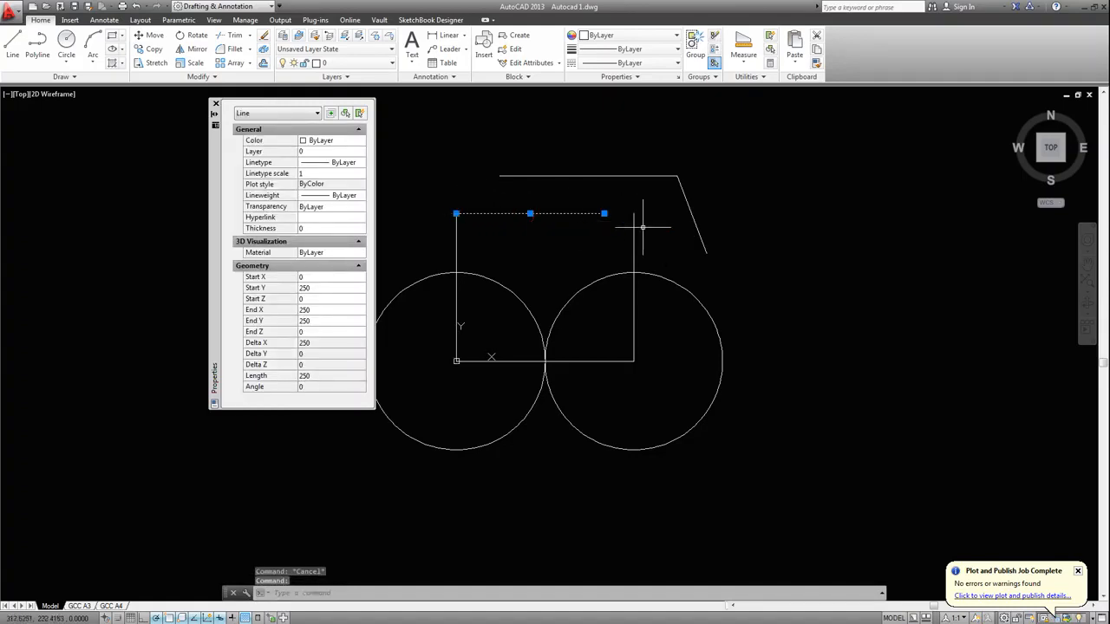
pyautogui.press('Escape')
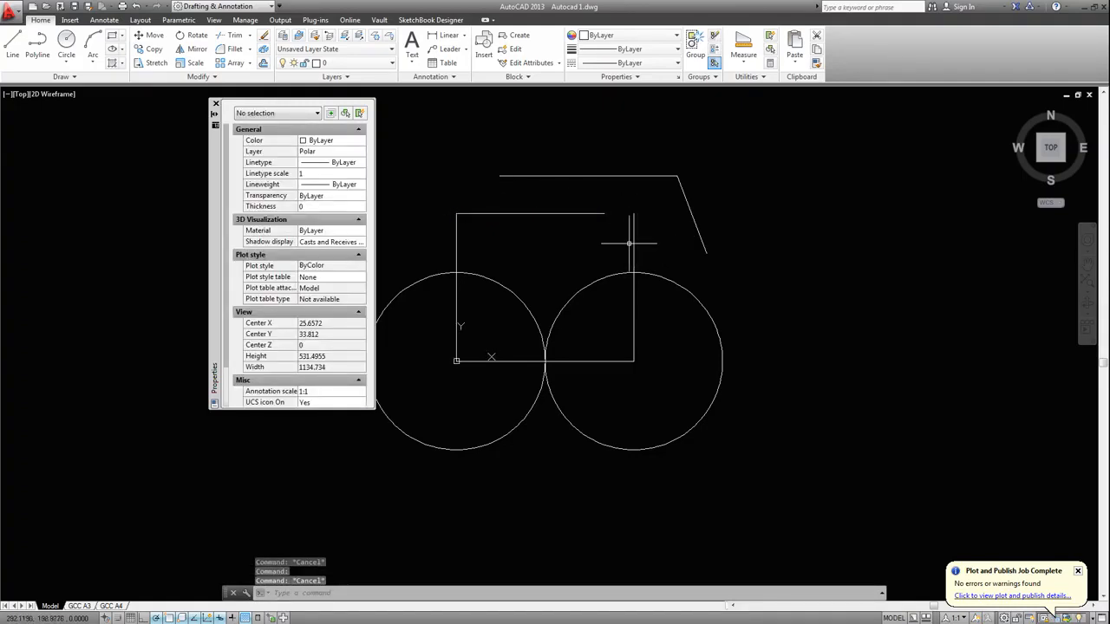
# Step: Set the End Y of the rectangle's right vertical line to 300, close the properties and clear the selection
pyautogui.click(635, 241)
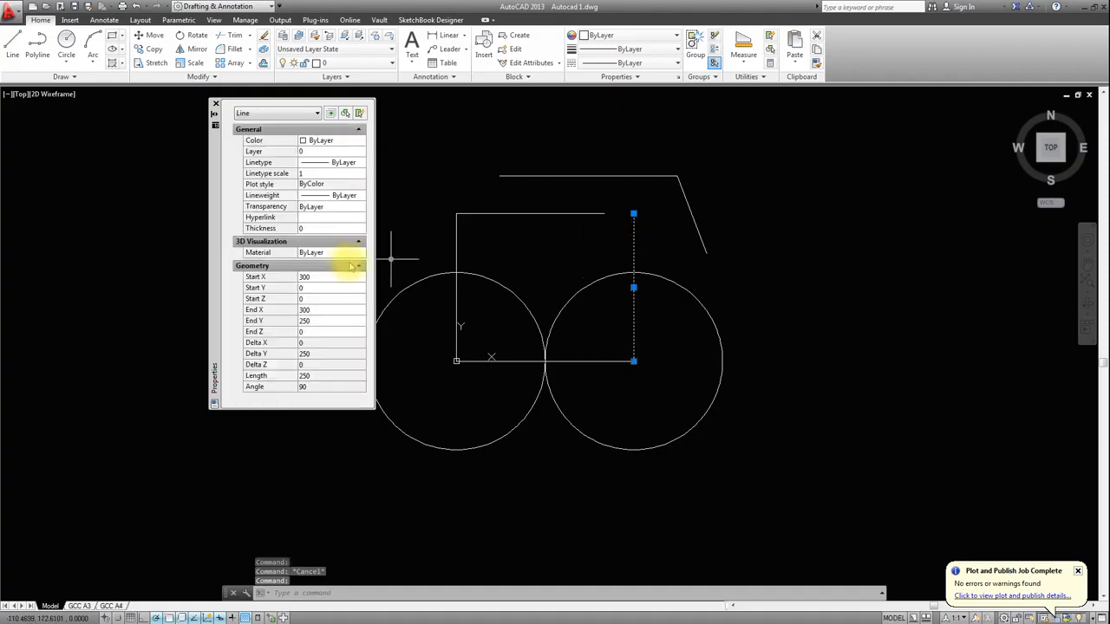
pyautogui.click(304, 321)
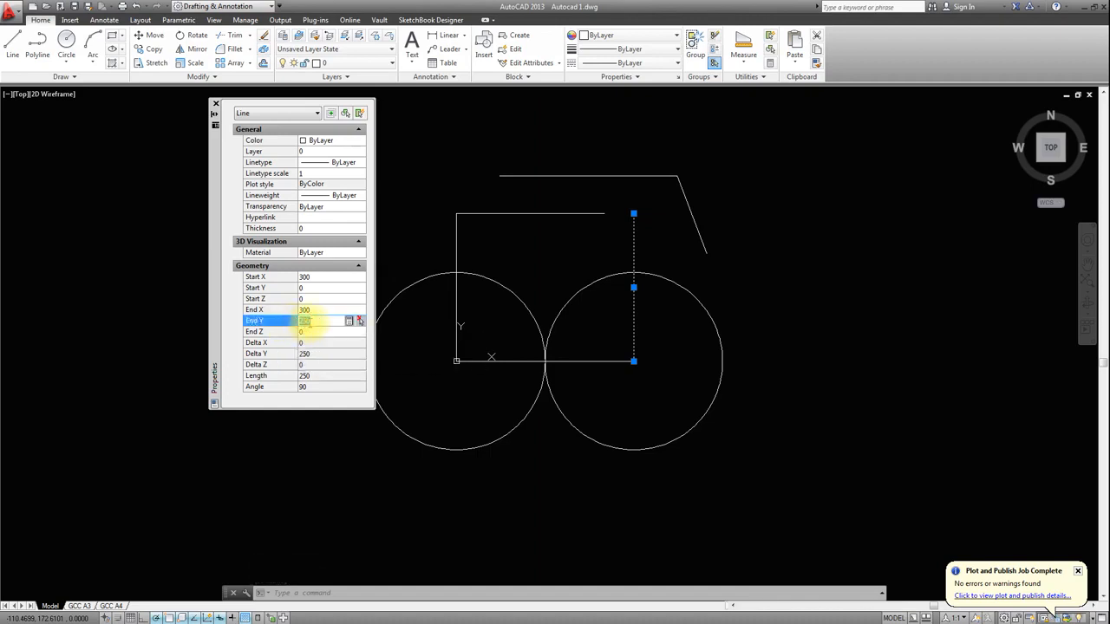
pyautogui.write('300')
pyautogui.click(309, 328)
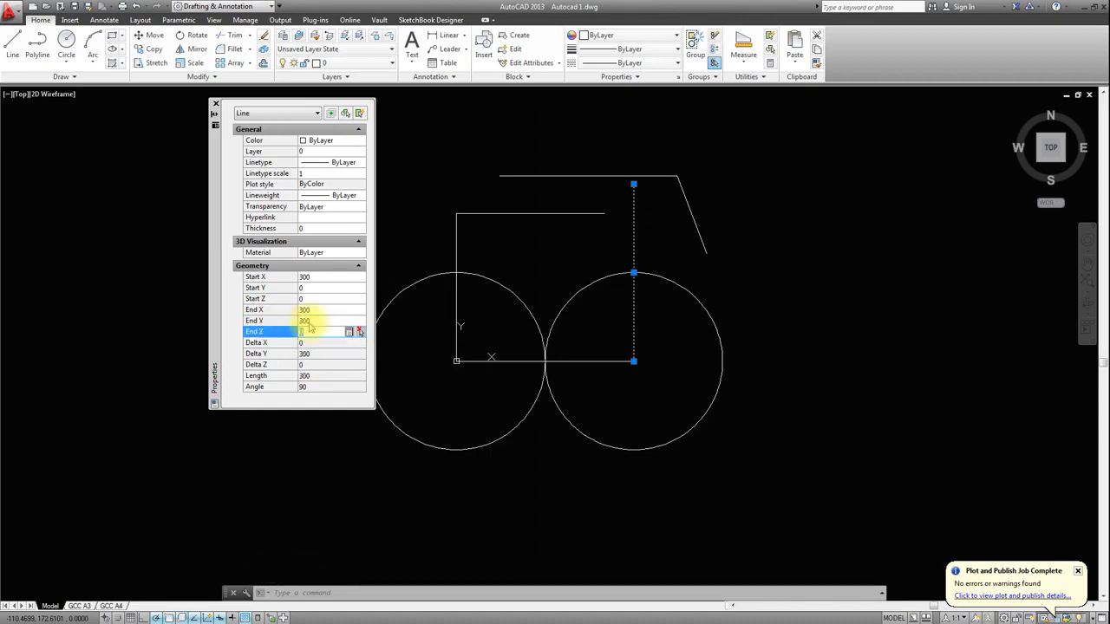
pyautogui.press('Escape')
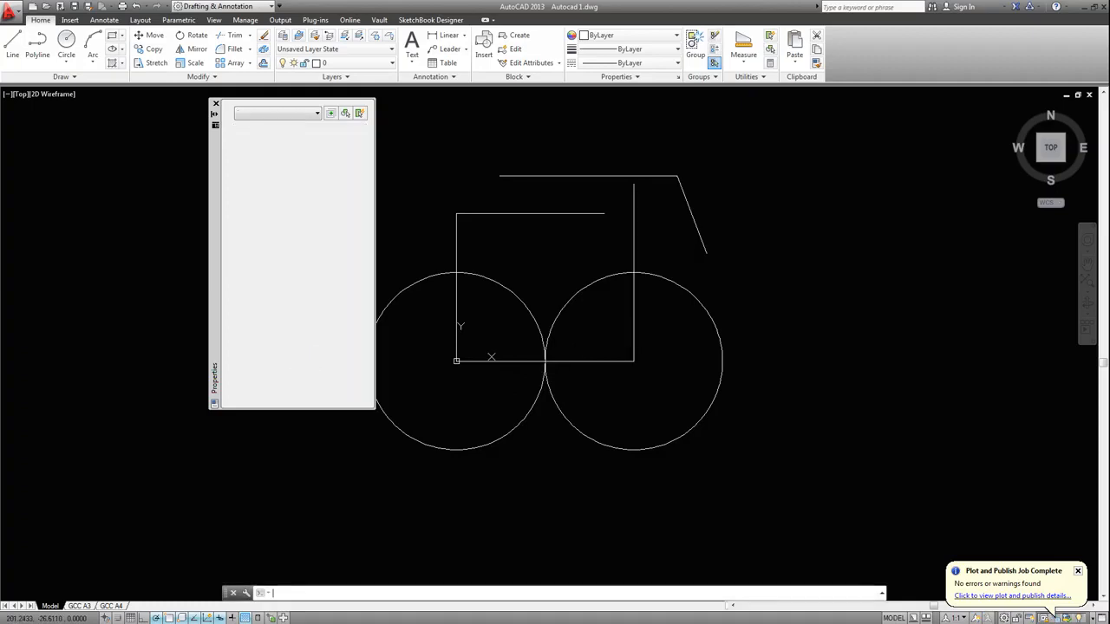
pyautogui.click(562, 214)
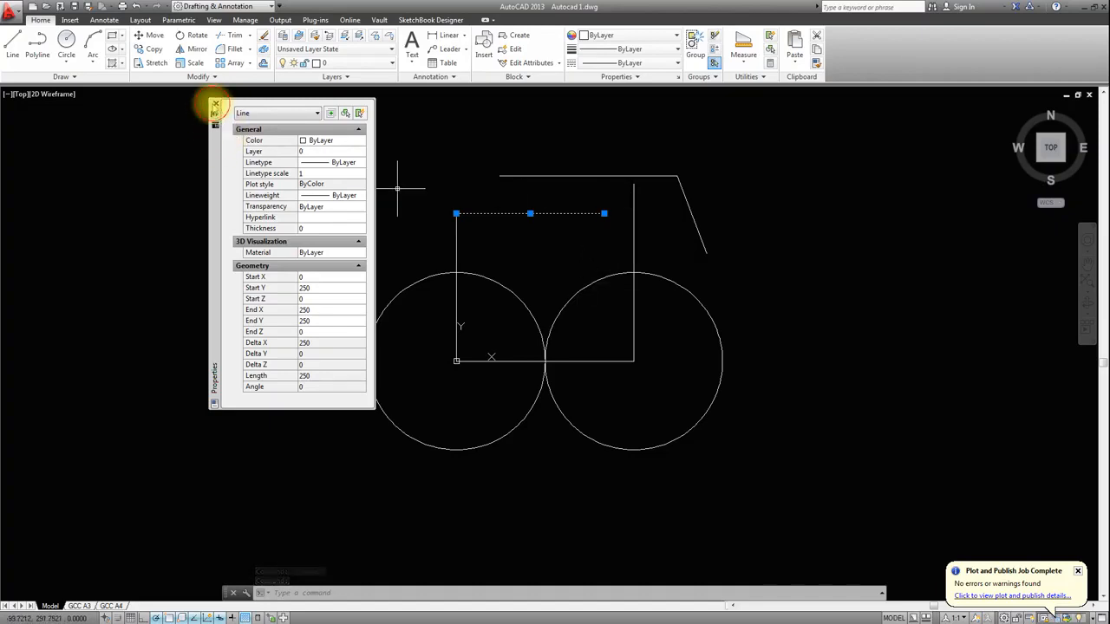
pyautogui.click(216, 103)
pyautogui.press('Escape')
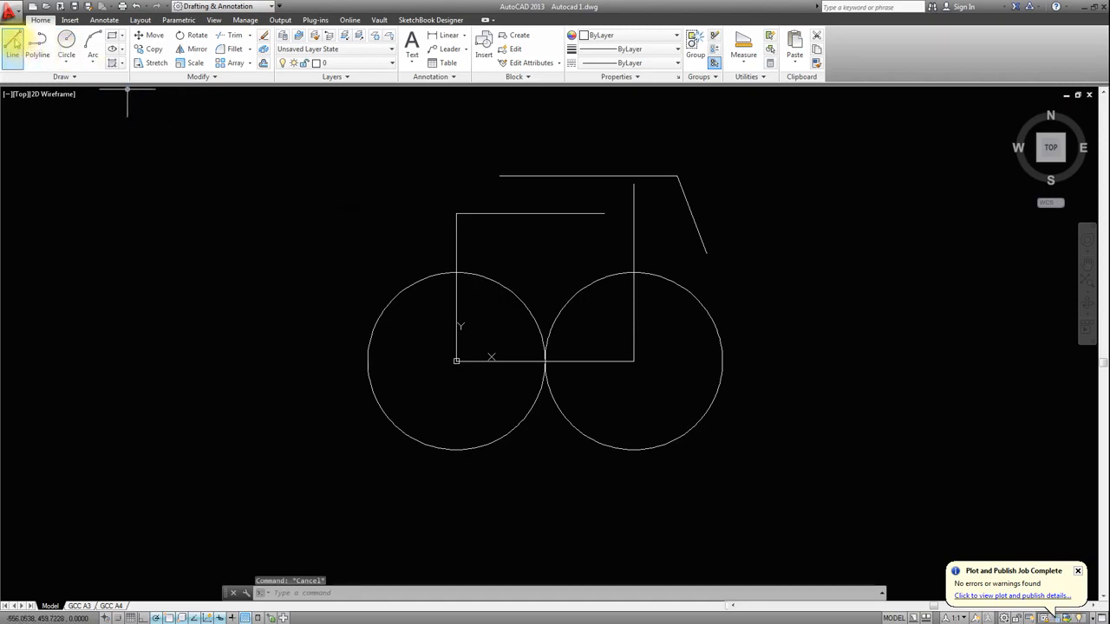
# Step: Draw a horizontal line about 474 units long from the empty area left of the rectangle to just above its upper-left corner
pyautogui.click(13, 42)
pyautogui.click(178, 205)
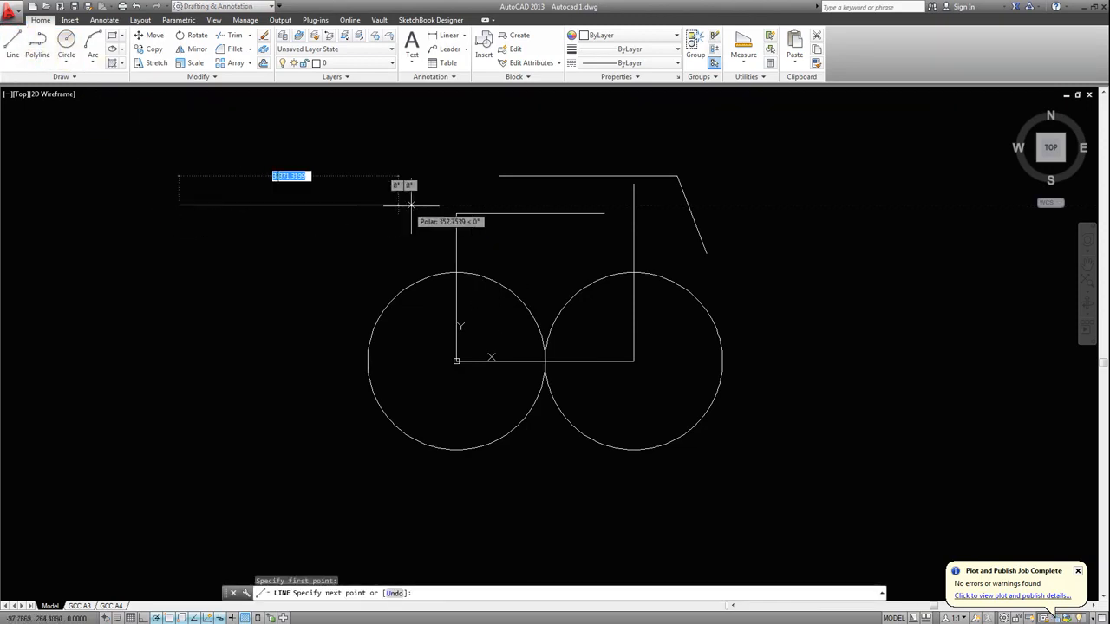
pyautogui.click(459, 205)
pyautogui.press('Escape')
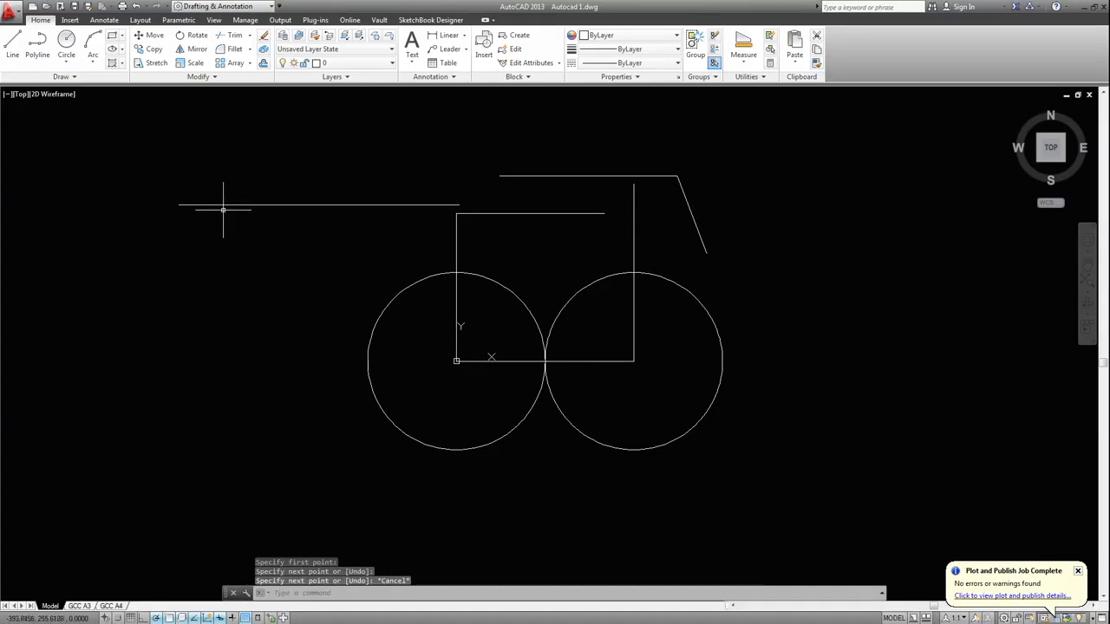
# Step: Open the new horizontal line's properties and set its Start X to 0
pyautogui.click(222, 205)
pyautogui.rightClick(227, 205)
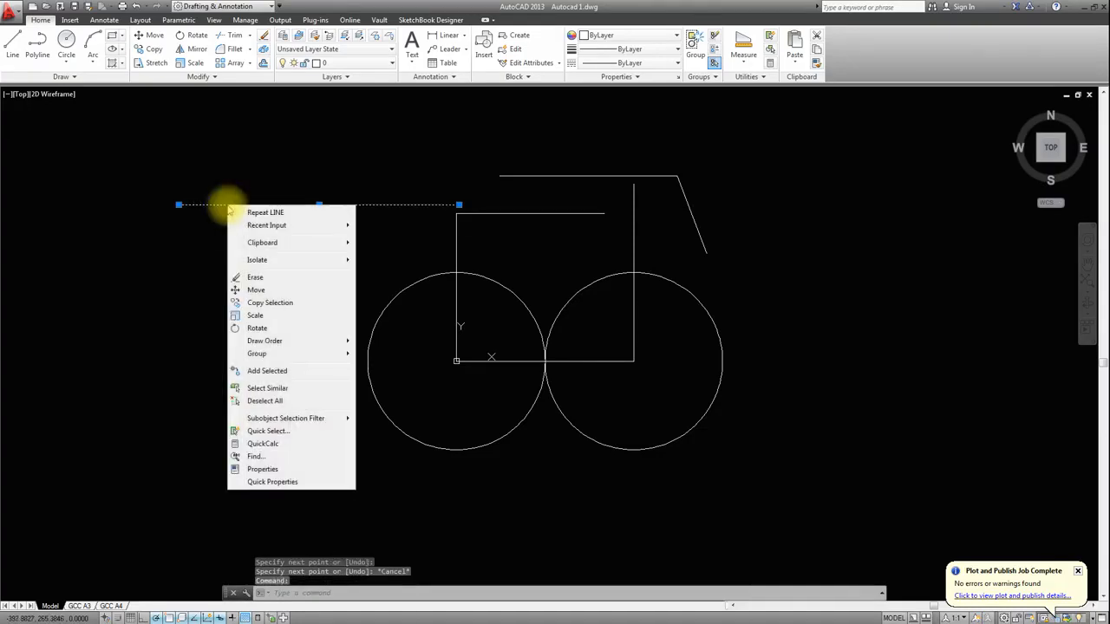
pyautogui.click(262, 469)
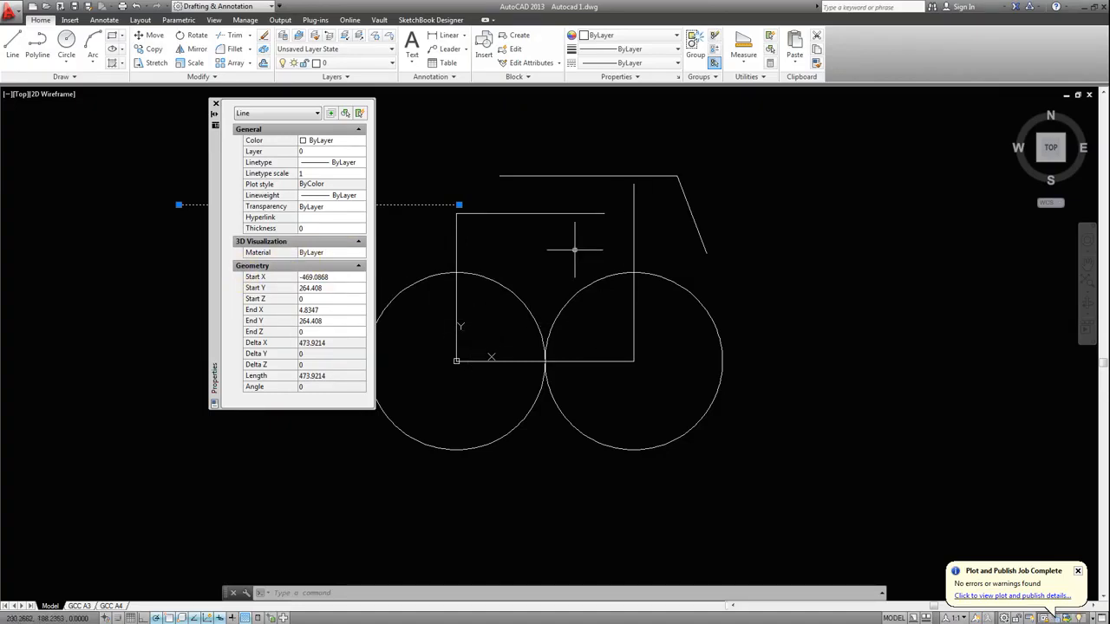
pyautogui.click(304, 276)
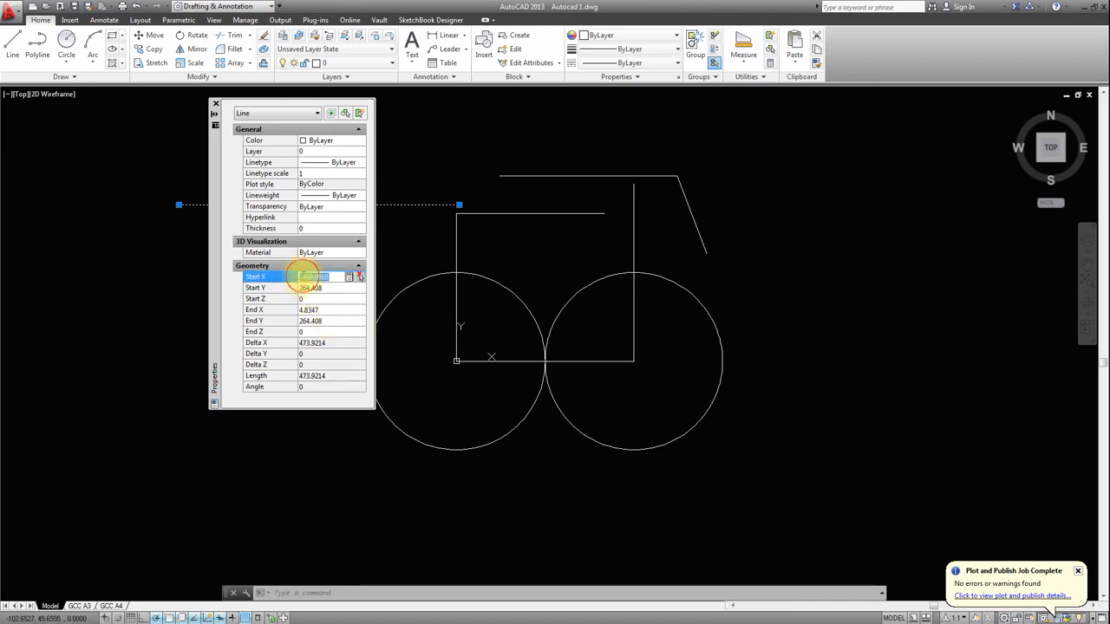
pyautogui.write('0')
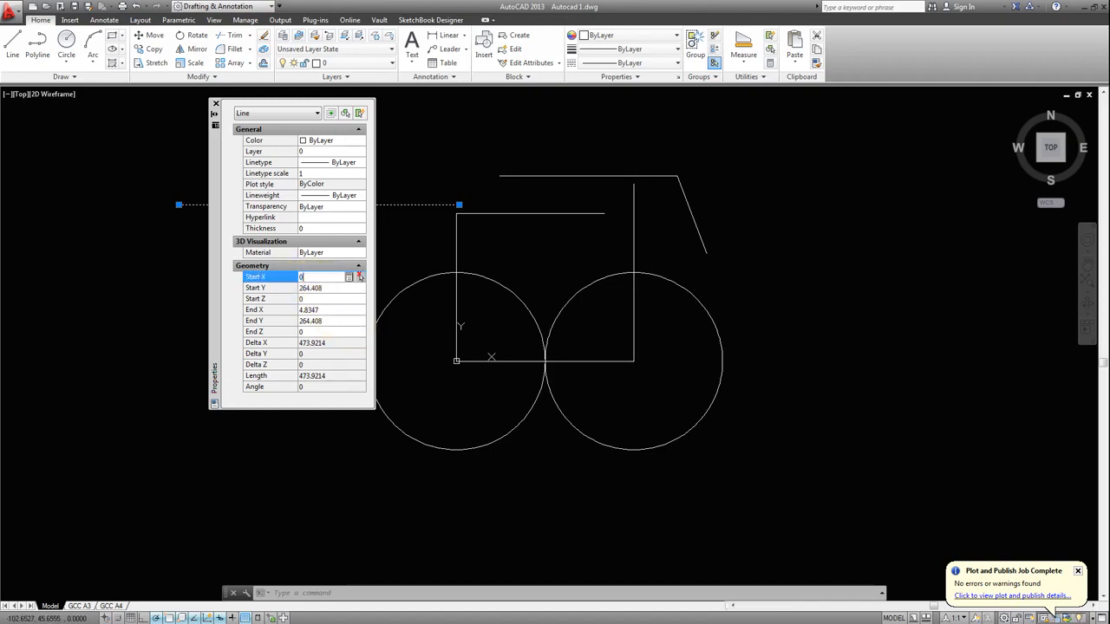
pyautogui.click(314, 287)
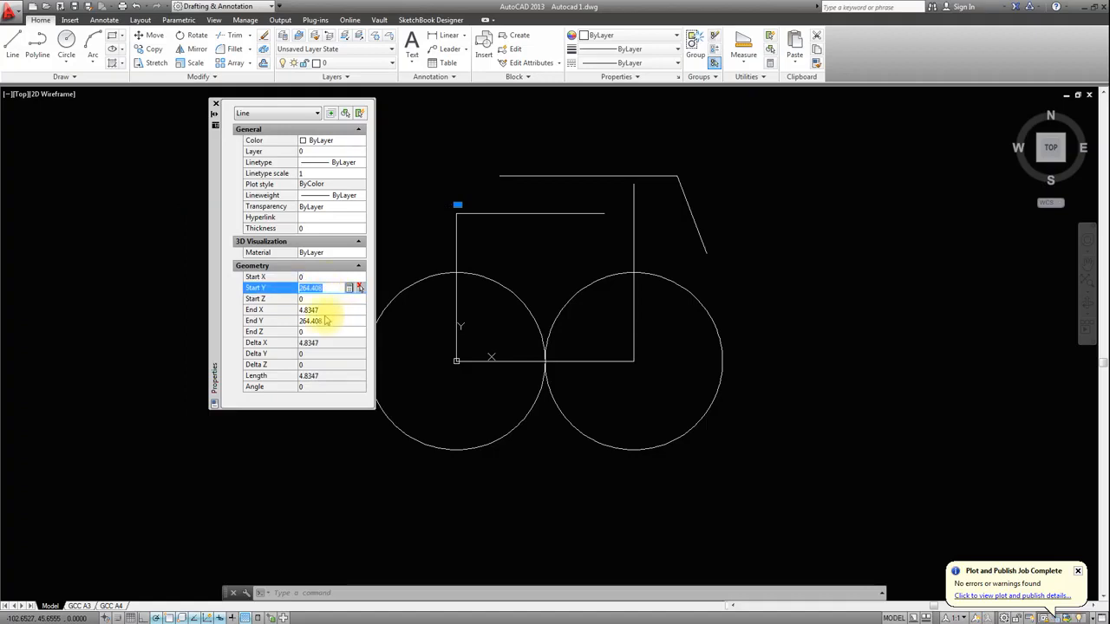
# Step: Set the new horizontal line's End X to 450, clear the selection and close the properties
pyautogui.click(309, 310)
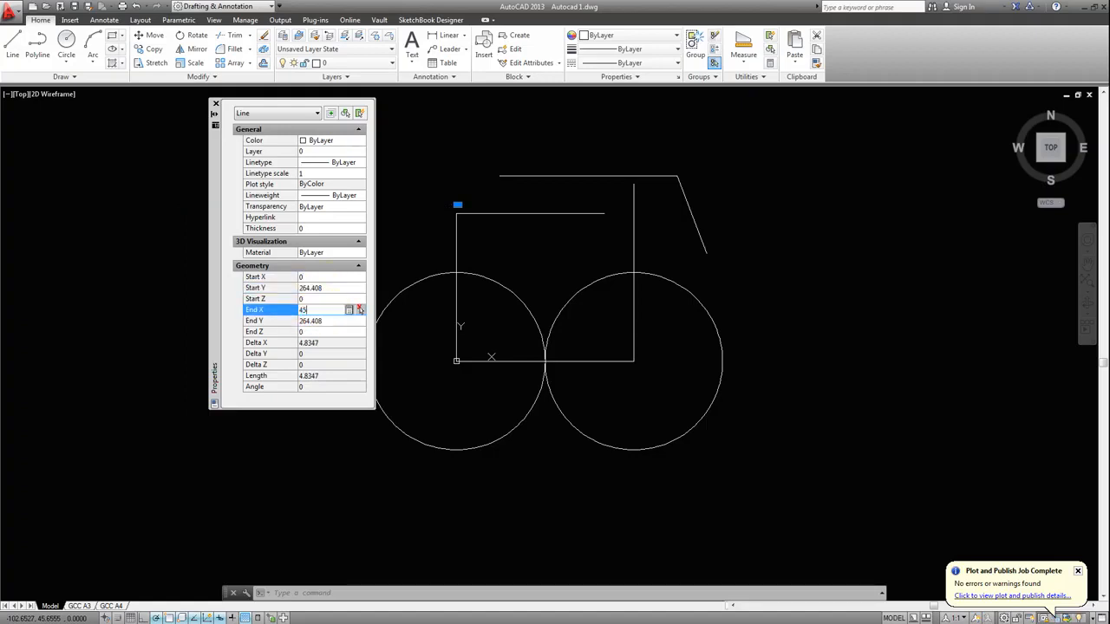
pyautogui.write('450')
pyautogui.press('Return')
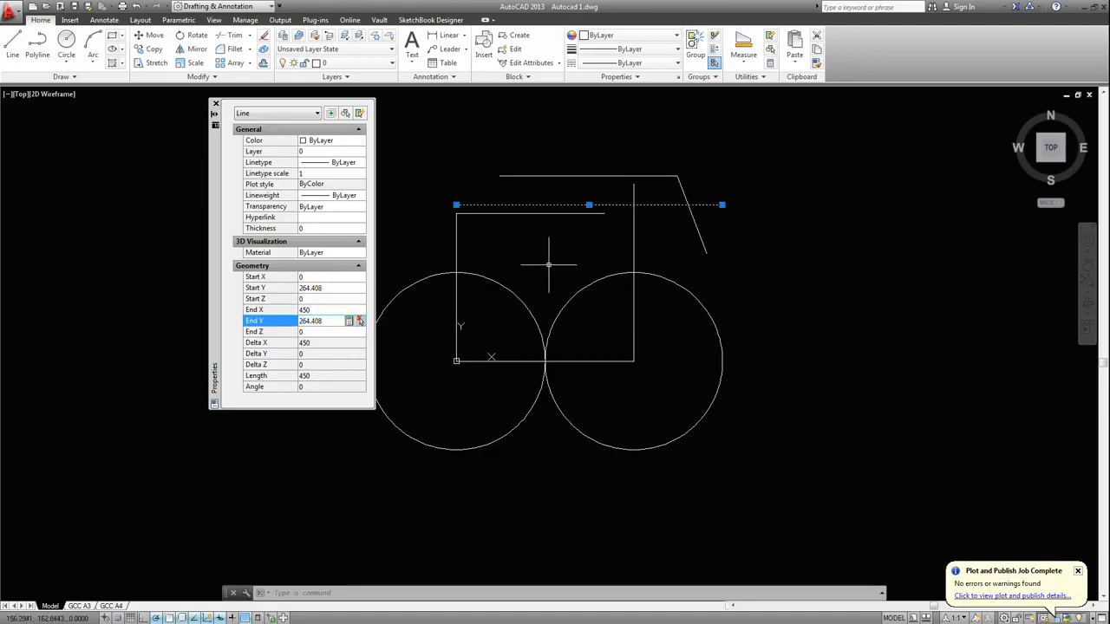
pyautogui.press('Escape')
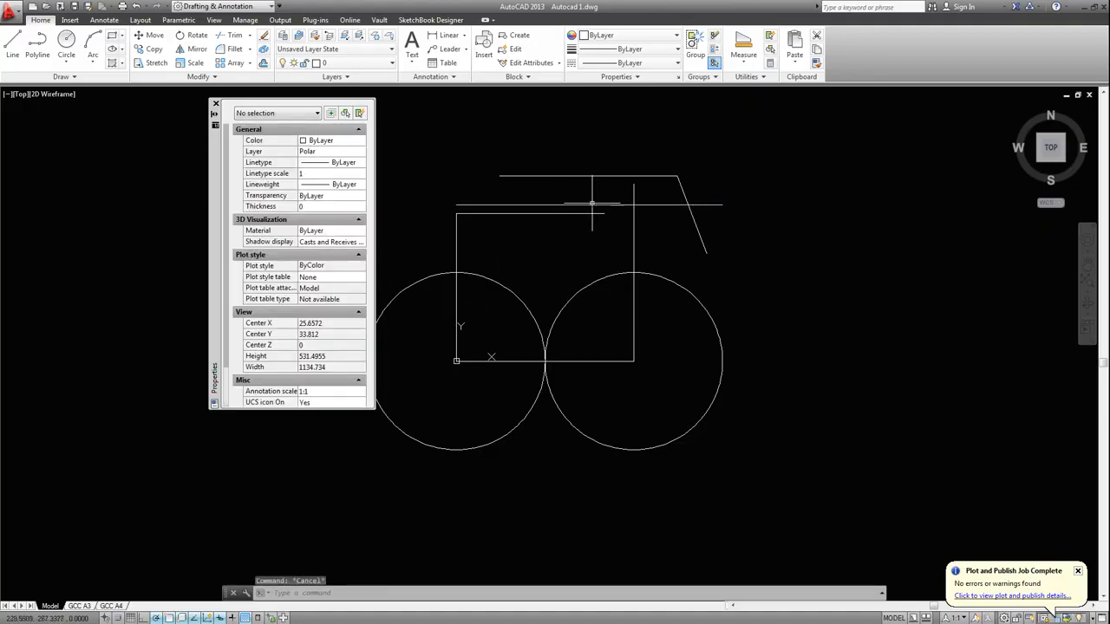
pyautogui.click(592, 202)
pyautogui.click(443, 202)
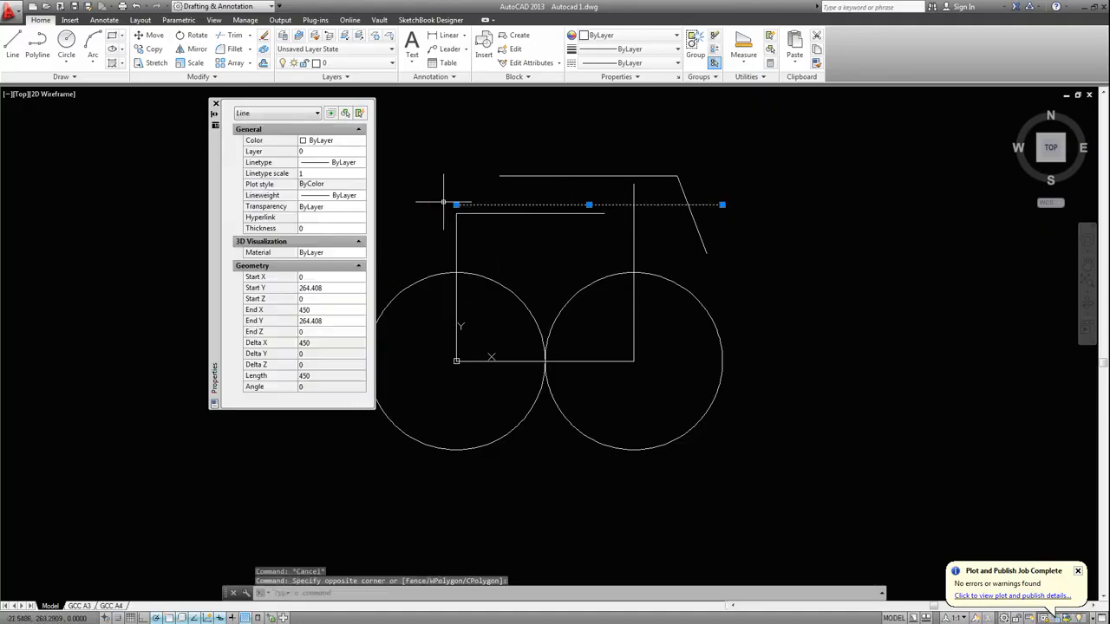
pyautogui.press('Escape')
pyautogui.click(215, 104)
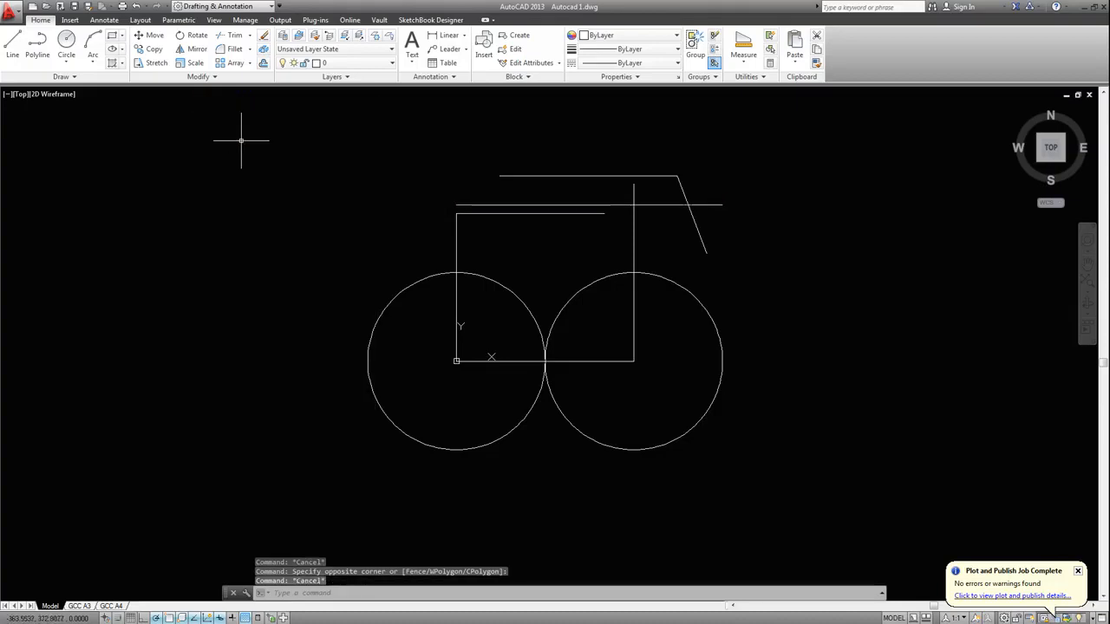
pyautogui.click(13, 45)
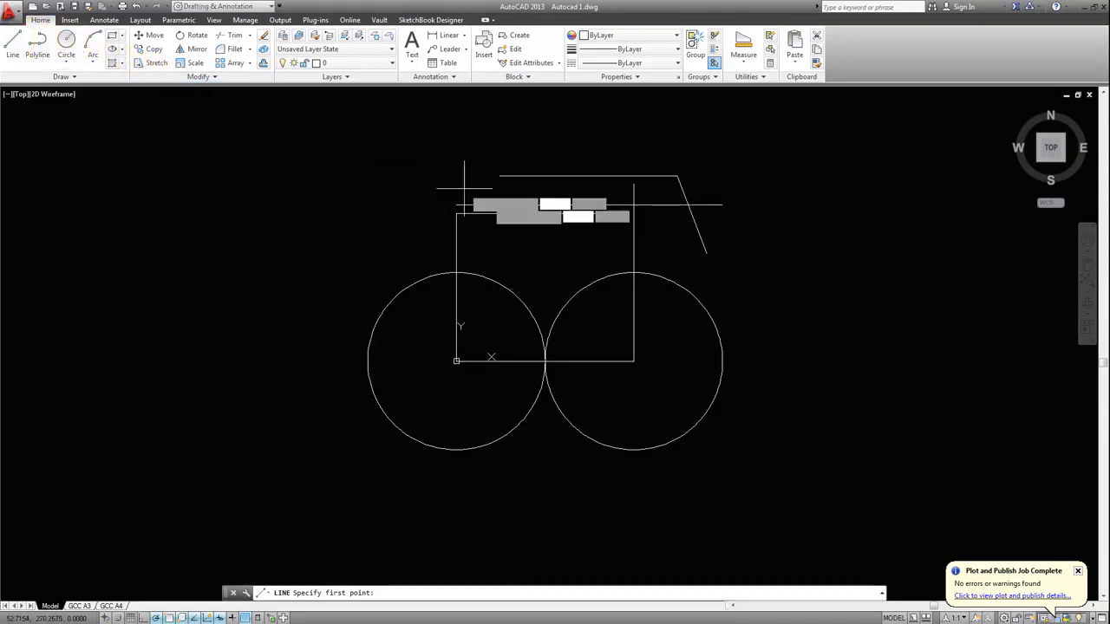
pyautogui.click(446, 501)
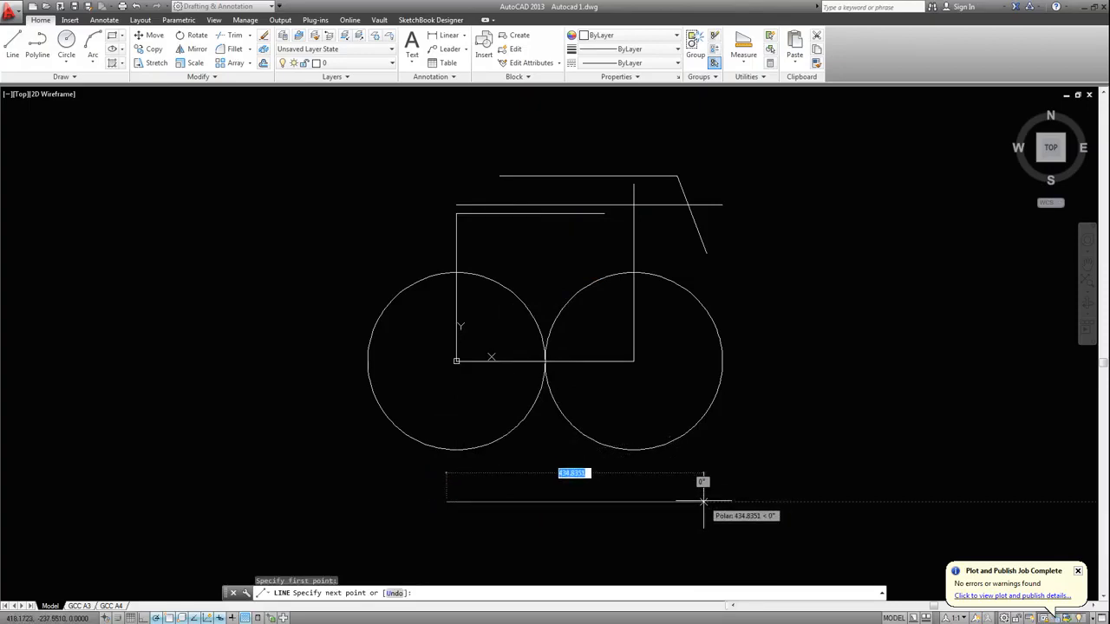
pyautogui.press('Escape')
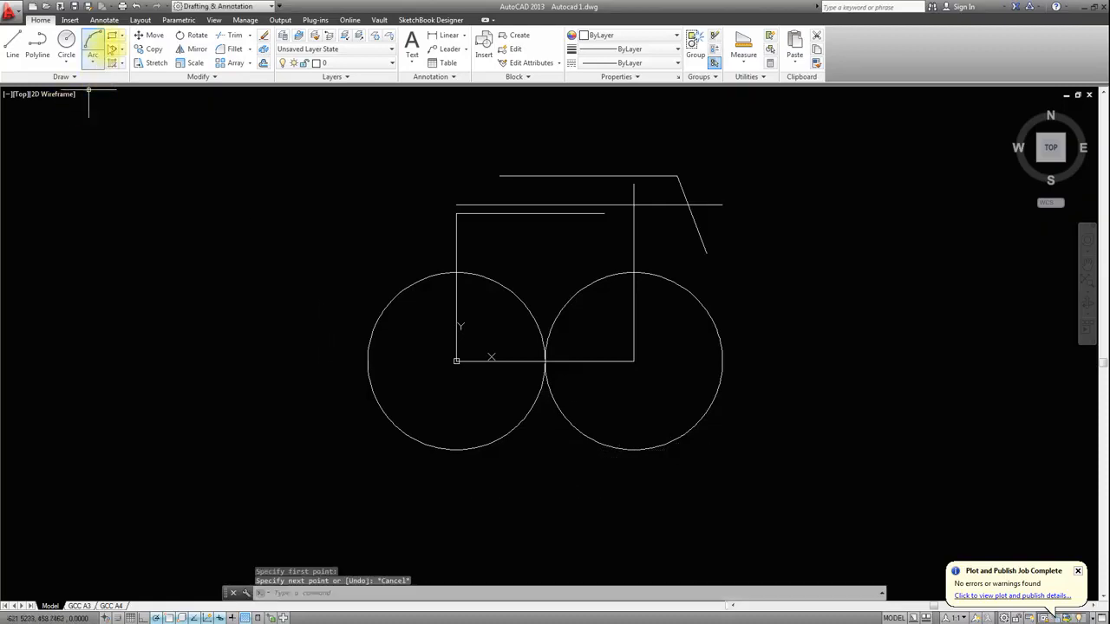
# Step: Start a three-point arc at the polyline's left endpoint, with its second point at the polyline's corner
pyautogui.click(93, 43)
pyautogui.scroll(2, 623, 182)
pyautogui.scroll(-4, 603, 198)
pyautogui.scroll(2, 598, 178)
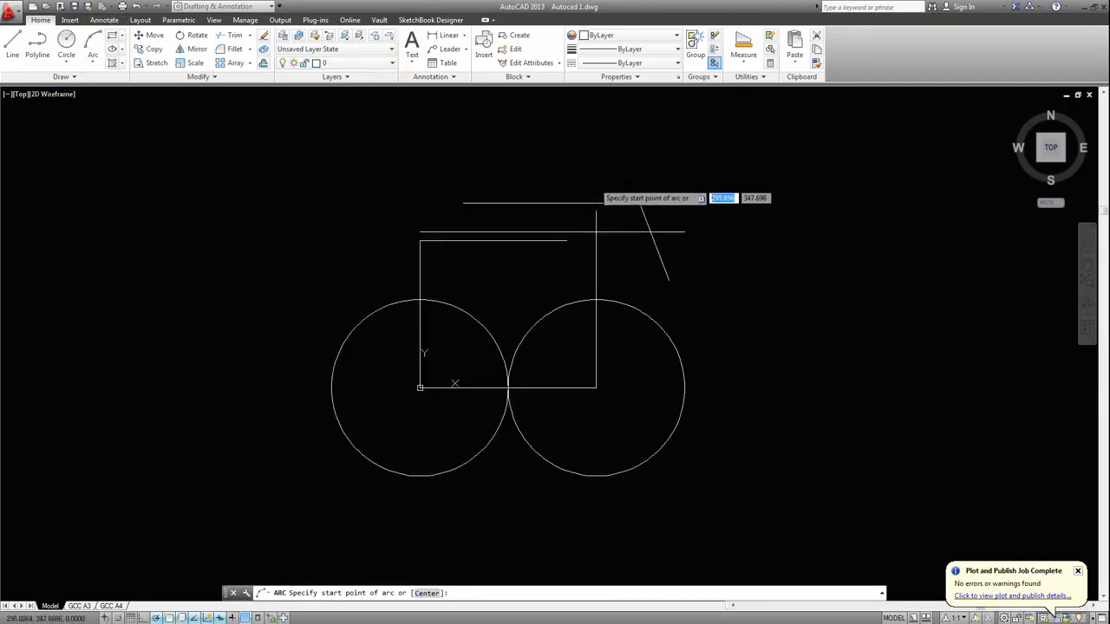
pyautogui.click(465, 202)
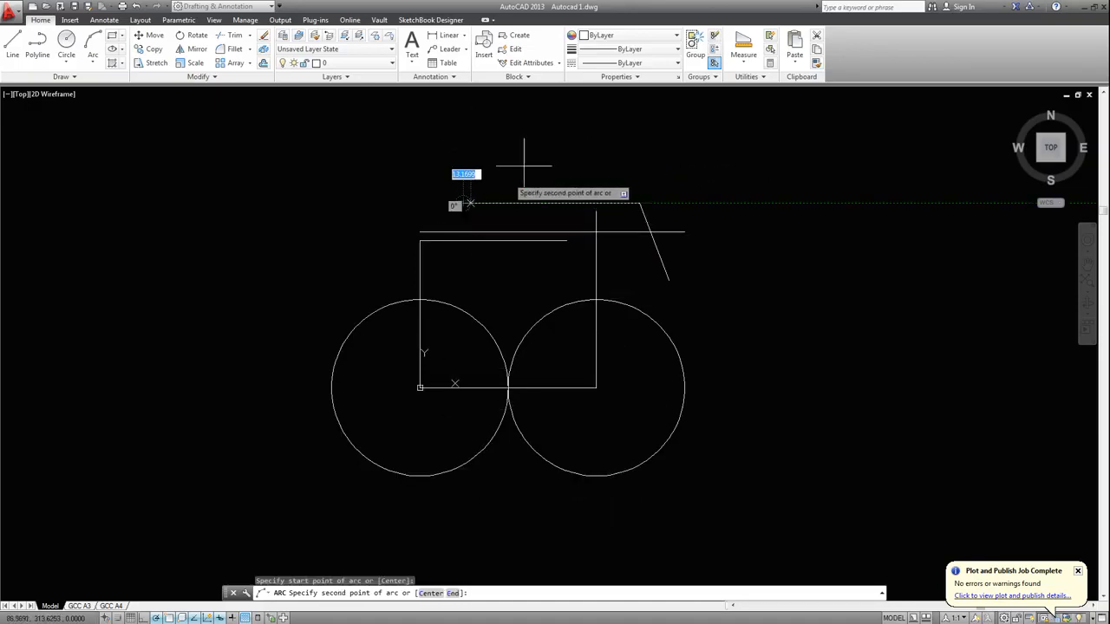
pyautogui.click(639, 196)
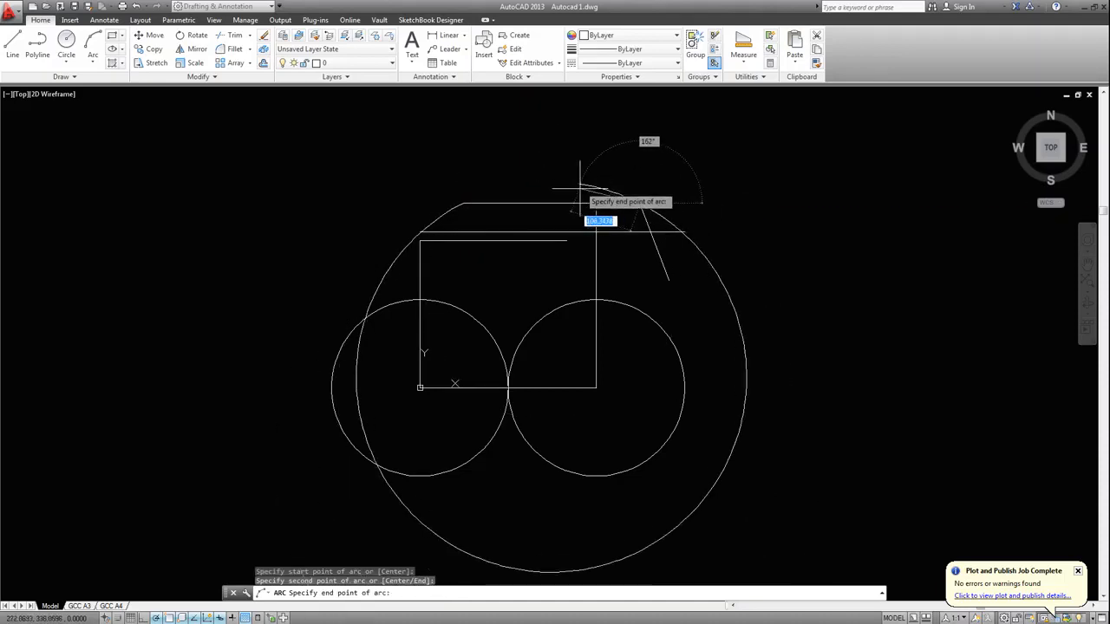
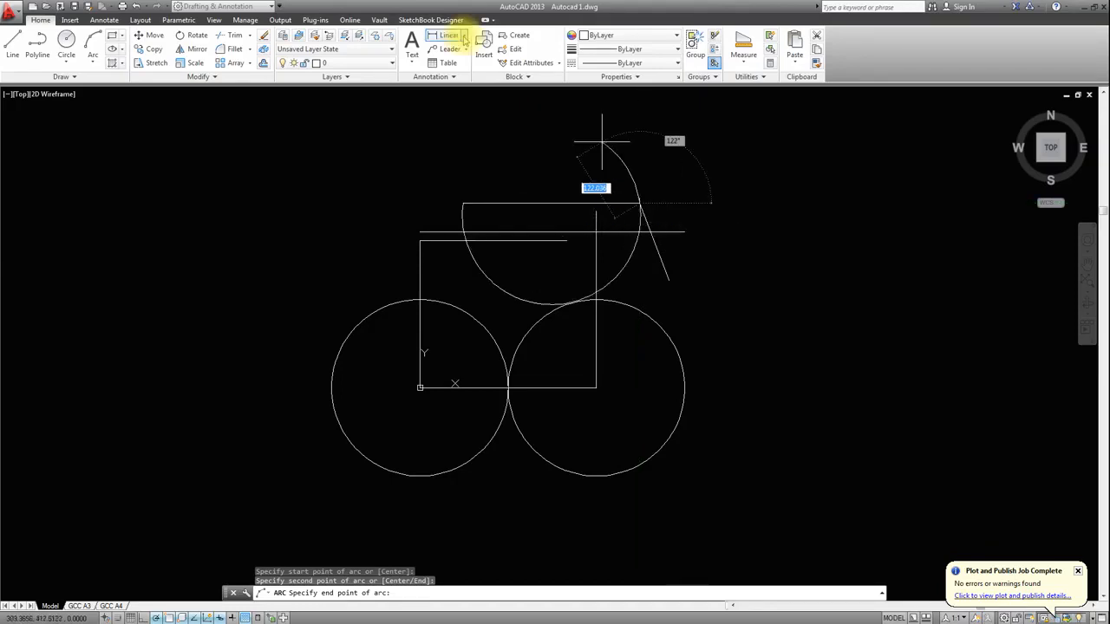
# Step: Cancel the unfinished three-point arc
pyautogui.click(93, 57)
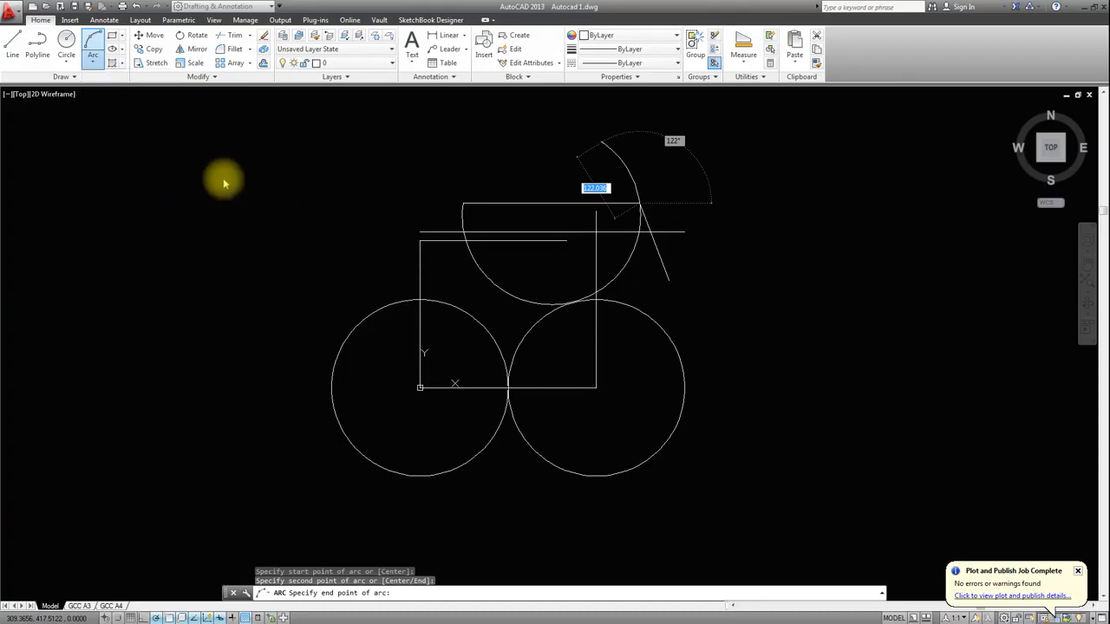
pyautogui.press('Escape')
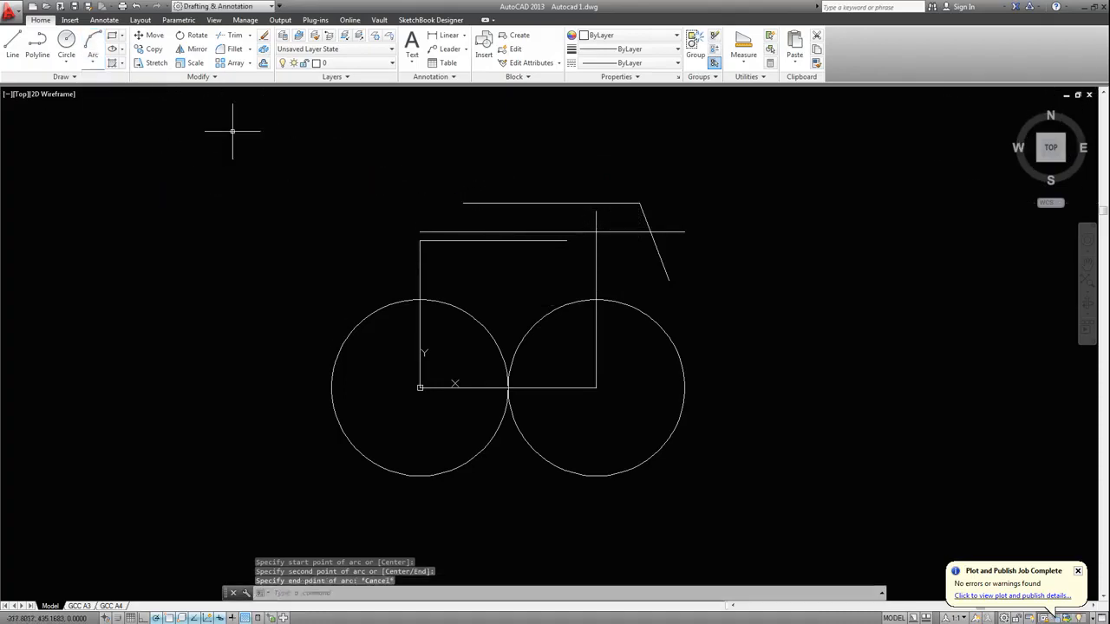
pyautogui.click(96, 60)
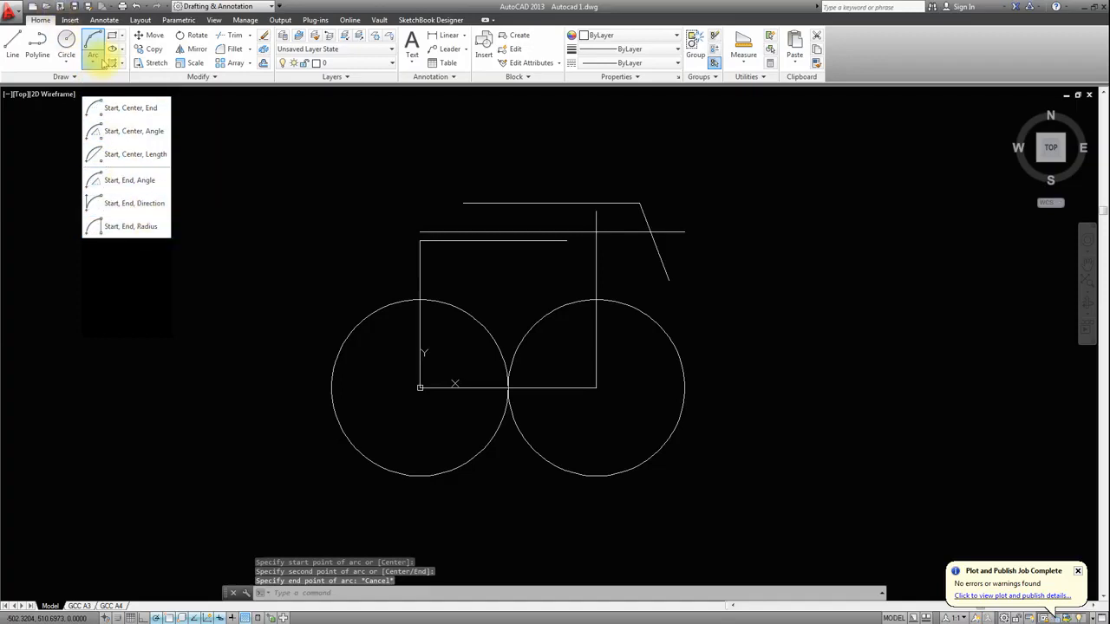
pyautogui.click(95, 62)
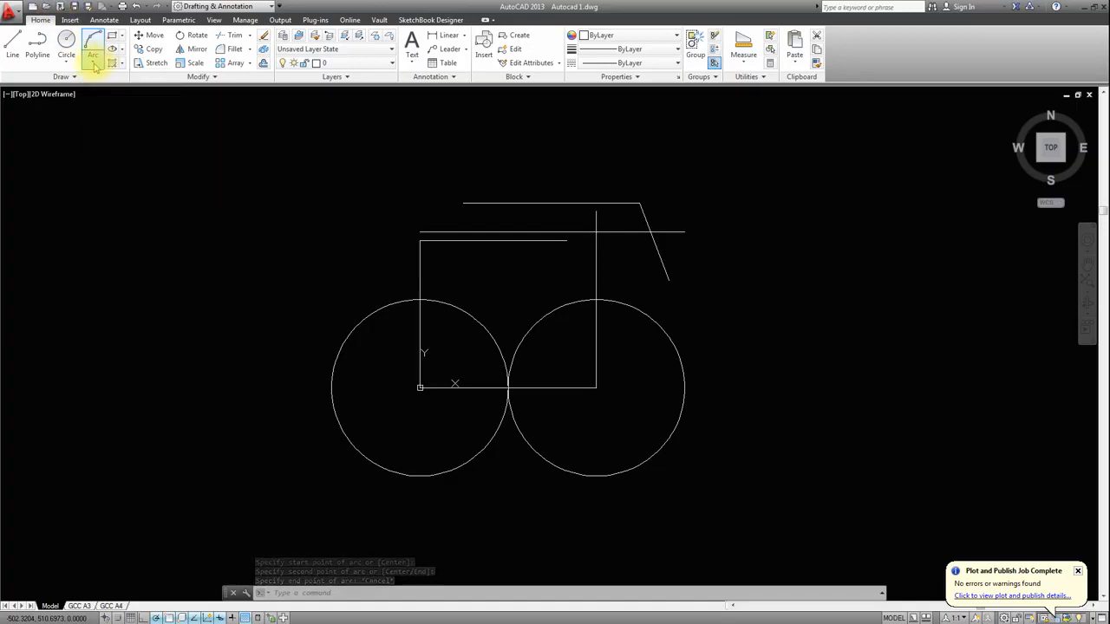
# Step: Draw a Start, End, Radius arc from the polyline's left endpoint to its corner with a radius of 200
pyautogui.click(93, 63)
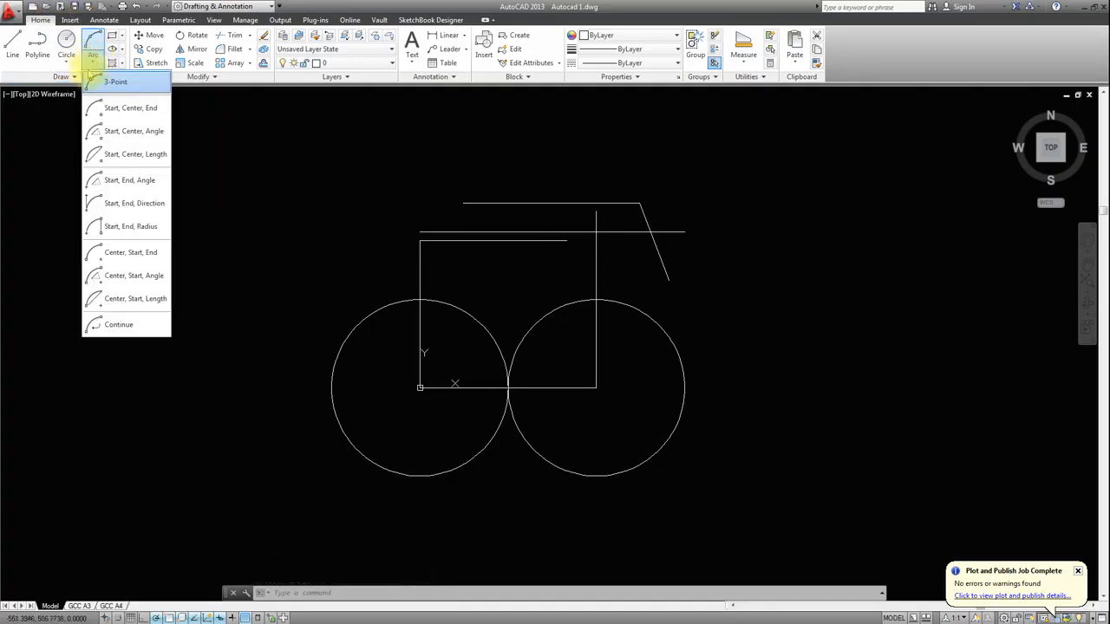
pyautogui.click(130, 226)
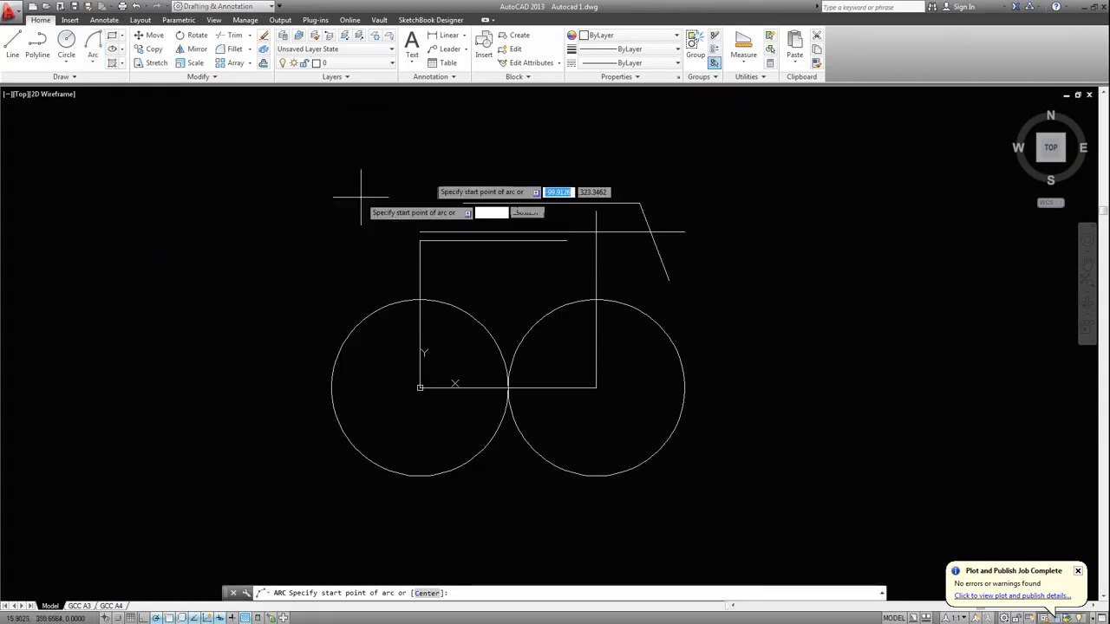
pyautogui.click(465, 202)
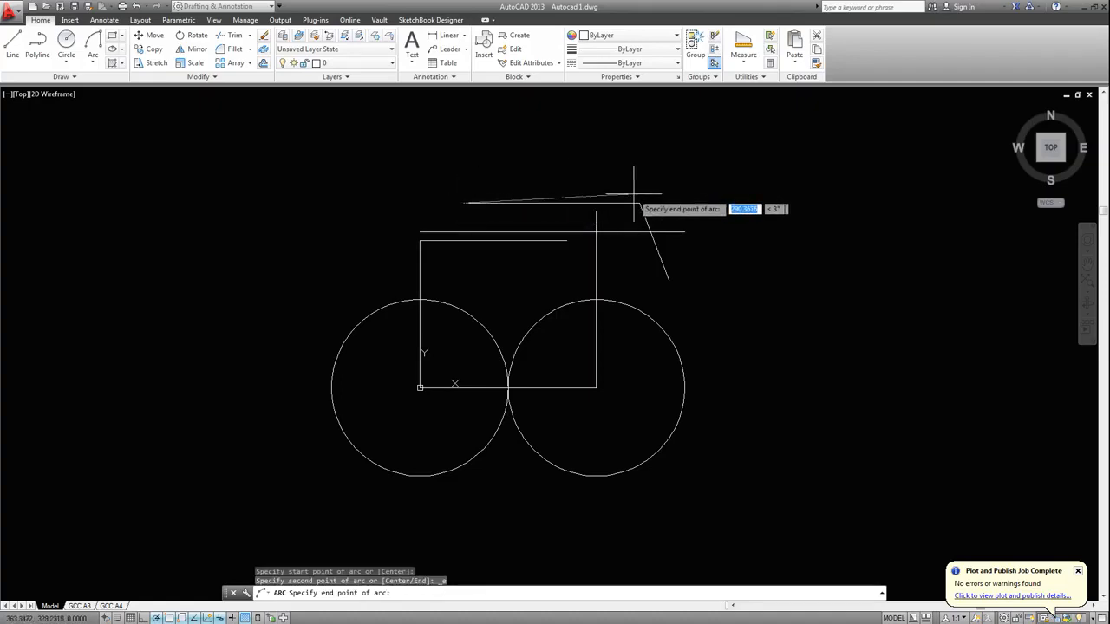
pyautogui.click(638, 196)
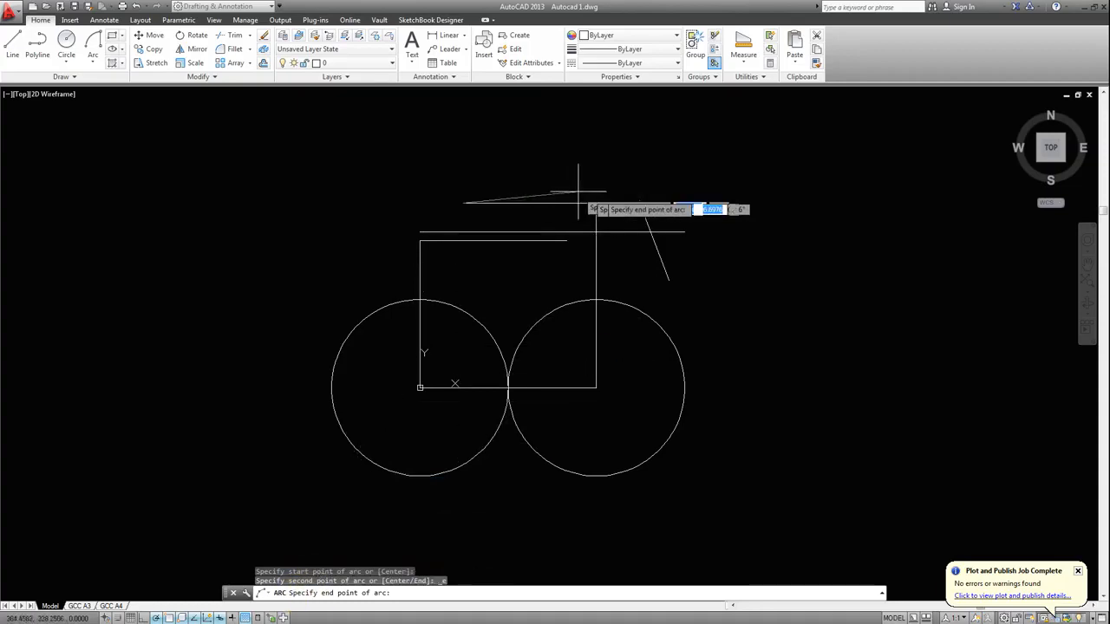
pyautogui.click(637, 203)
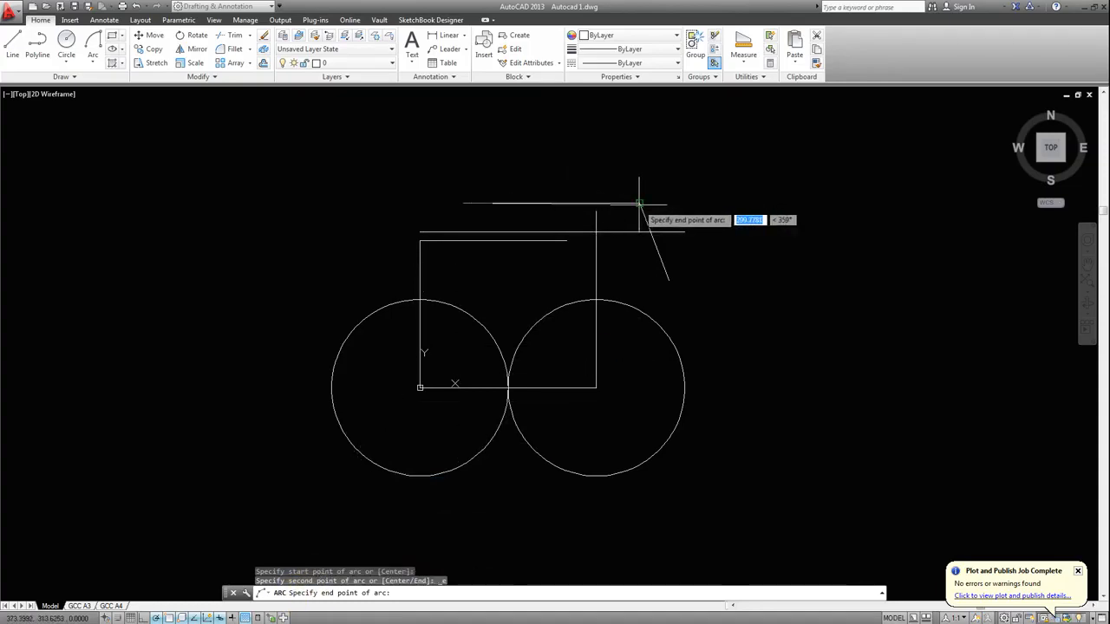
pyautogui.write('r')
pyautogui.press('Return')
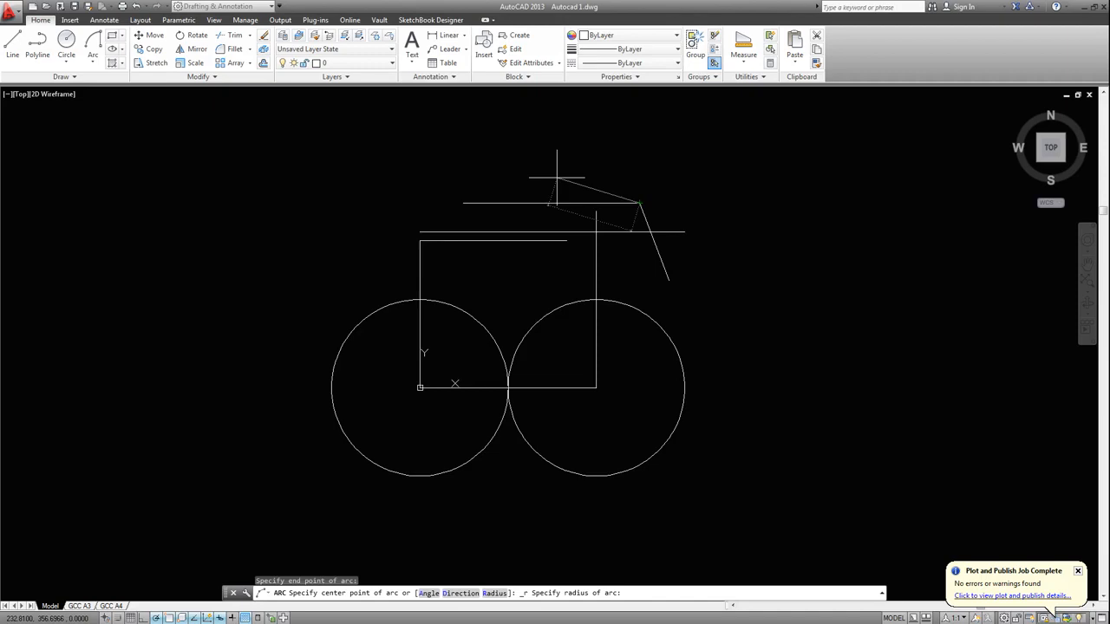
pyautogui.write('200')
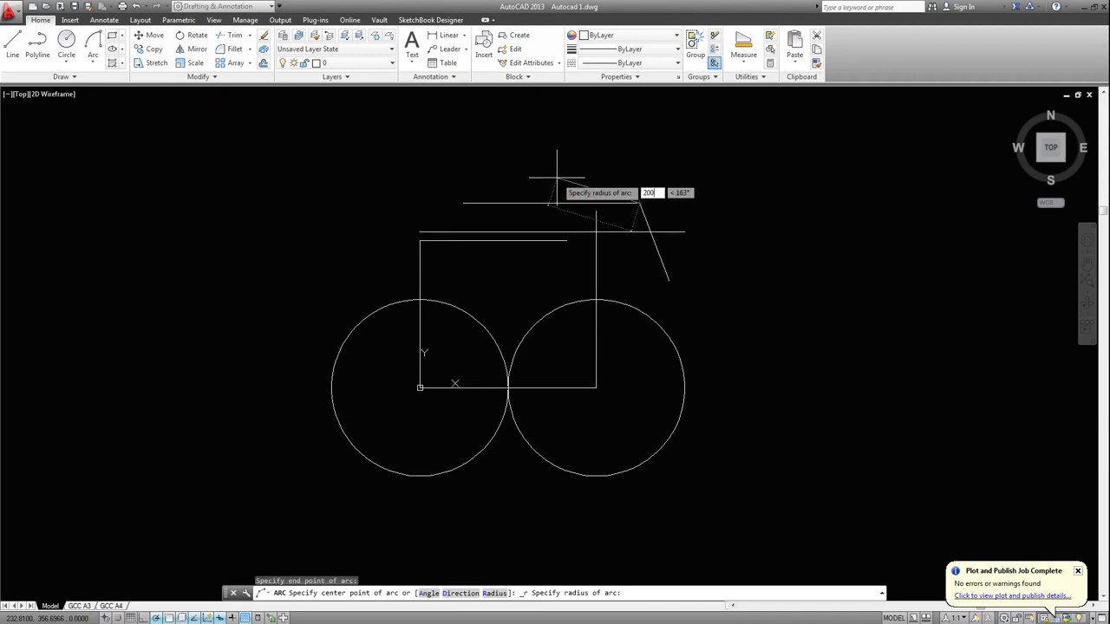
pyautogui.press('Return')
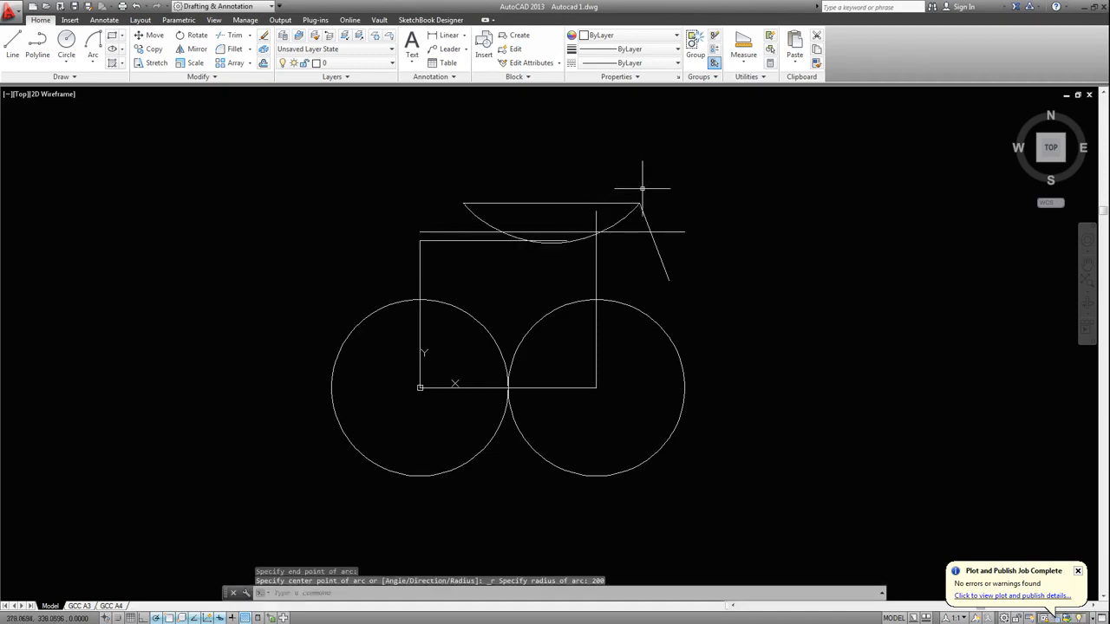
# Step: Select the new arc to examine its grips and centre point, and clear the selection
pyautogui.scroll(4, 564, 243)
pyautogui.click(587, 234)
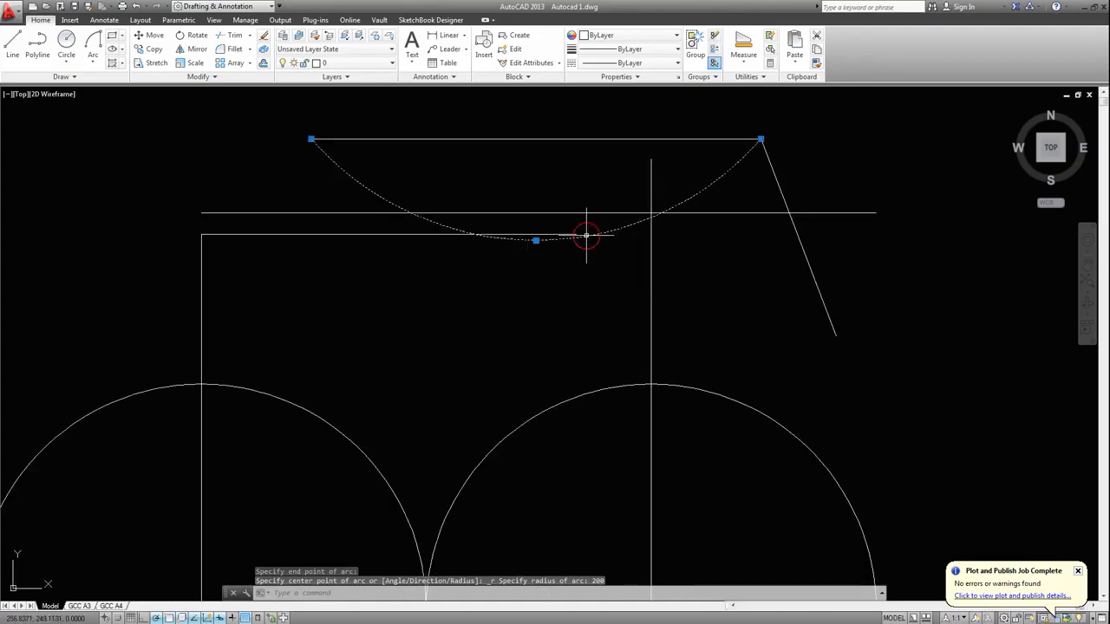
pyautogui.scroll(-4, 567, 270)
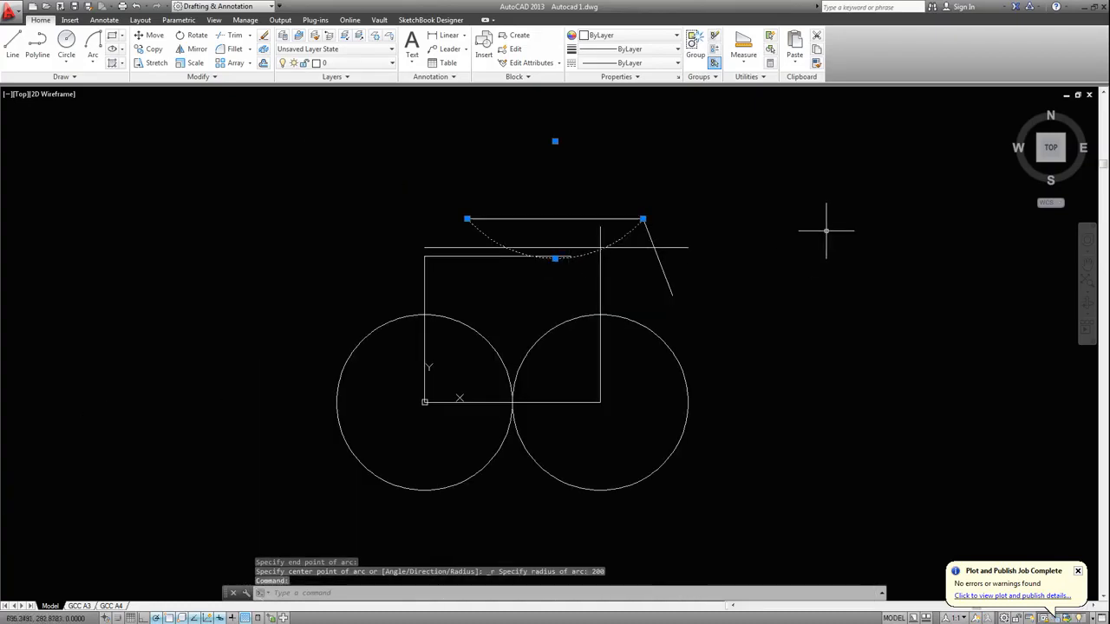
pyautogui.scroll(-2, 582, 290)
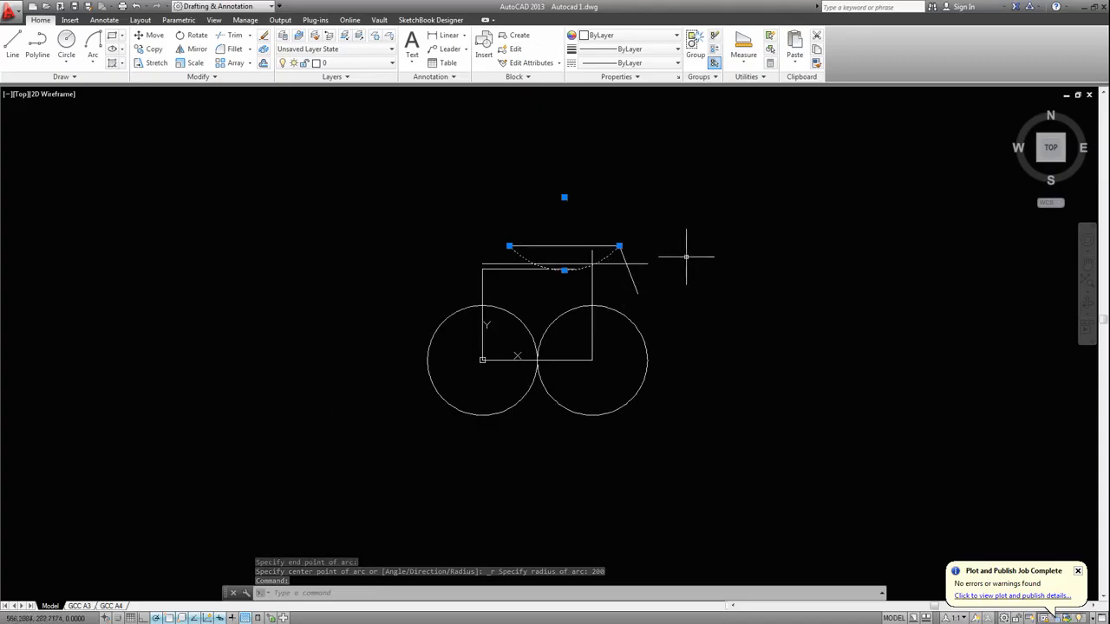
pyautogui.press('Escape')
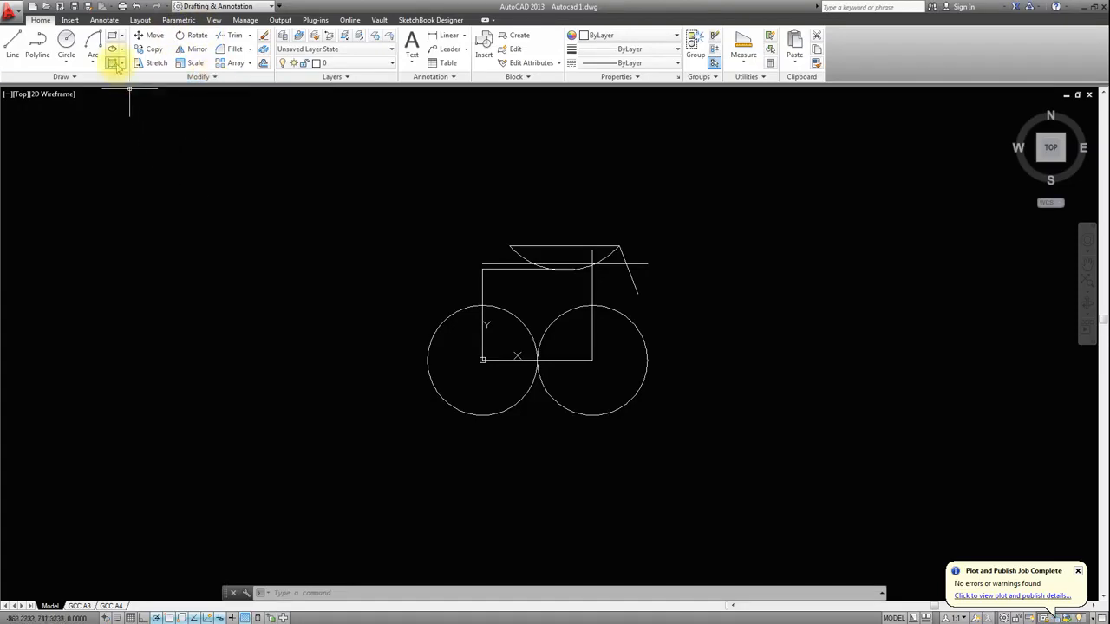
# Step: Move the left circle 600 units horizontally to the right, using its centre as the base point
pyautogui.click(147, 36)
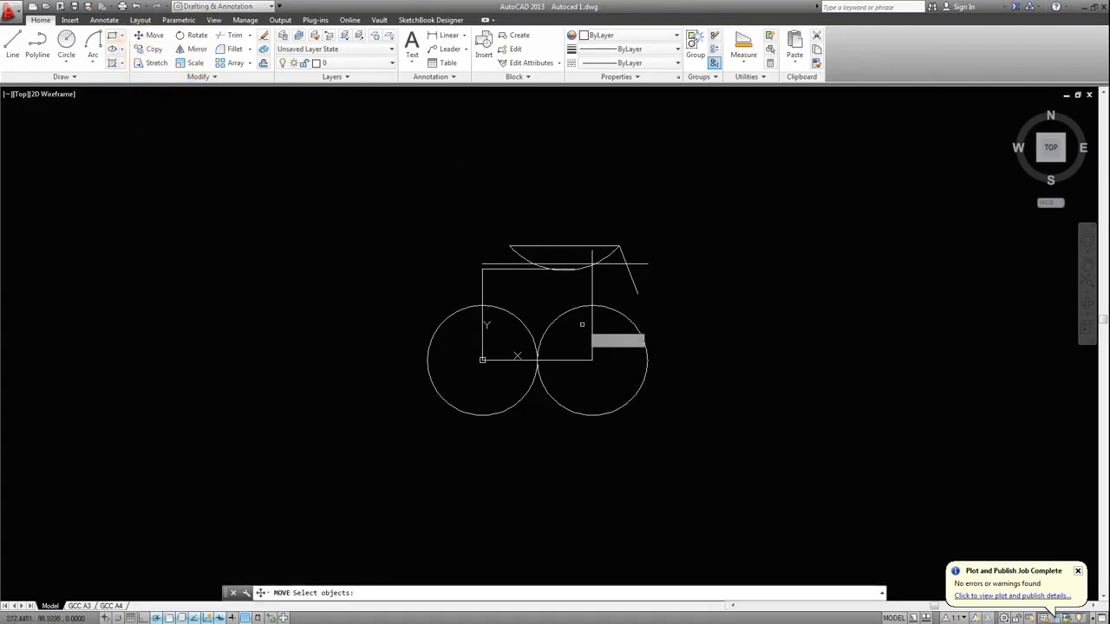
pyautogui.click(472, 413)
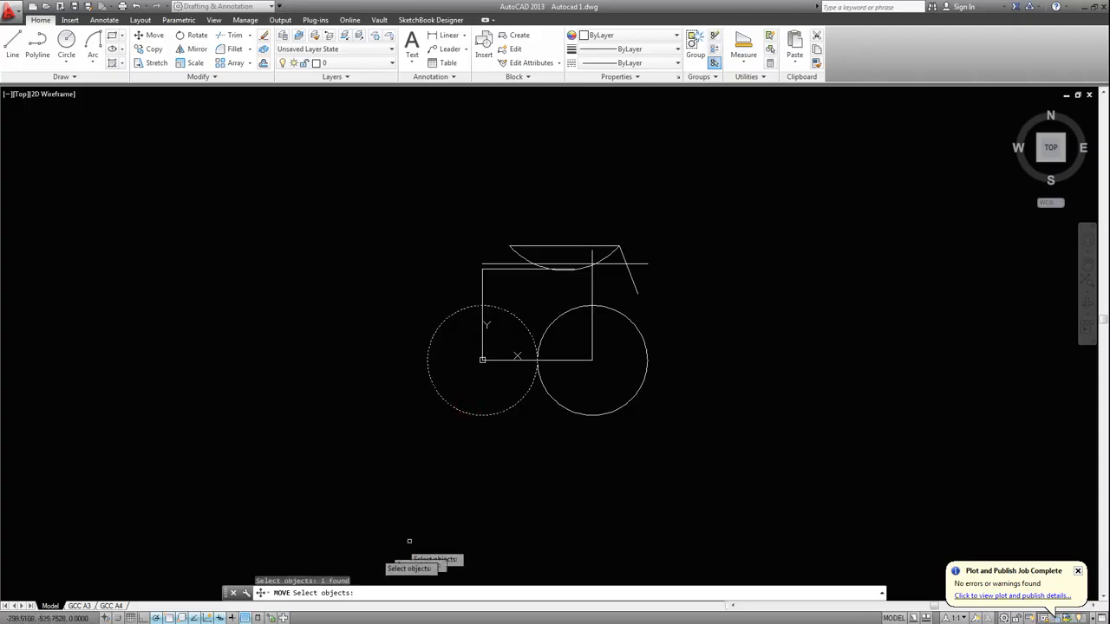
pyautogui.press('Return')
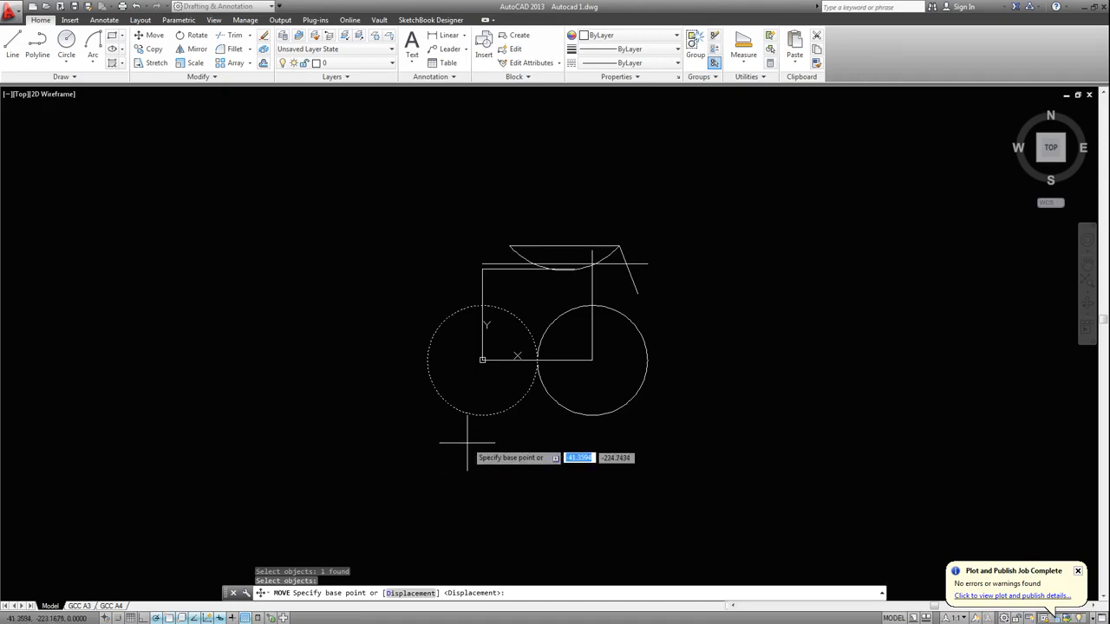
pyautogui.click(482, 359)
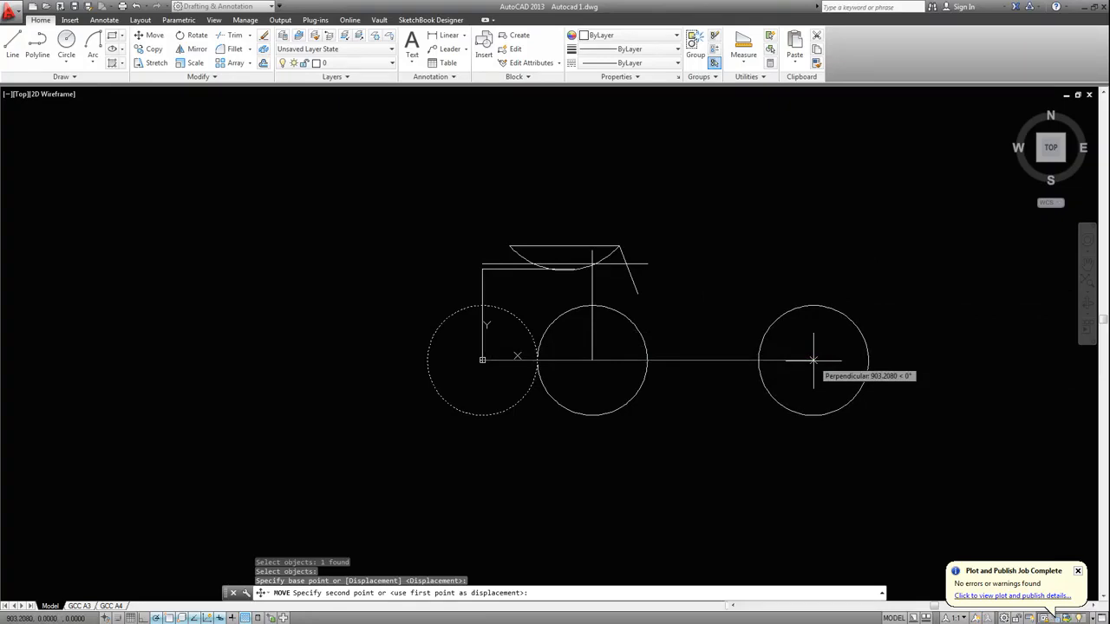
pyautogui.write('600')
pyautogui.press('Return')
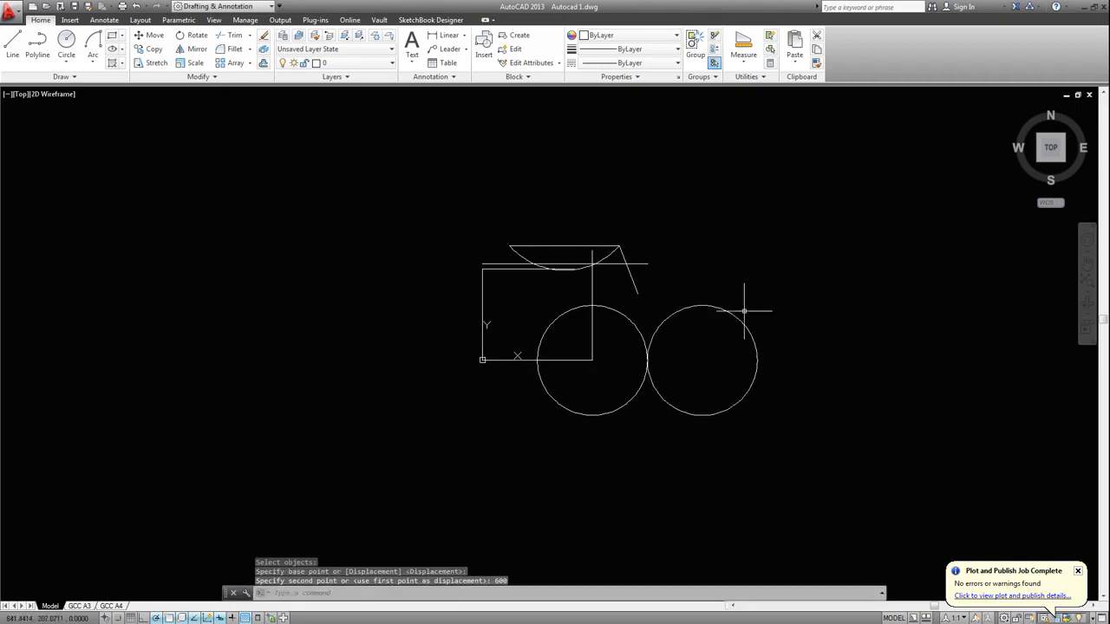
# Step: Move the right circle by its centre to the midpoint of the rectangle's left vertical edge, leaving nothing selected
pyautogui.scroll(2, 592, 375)
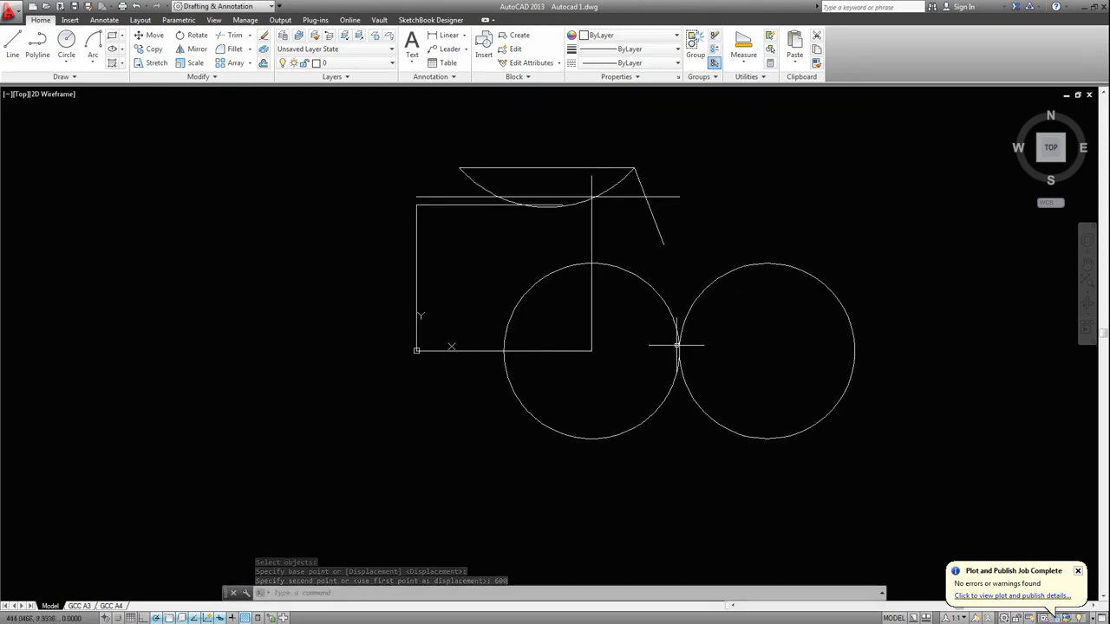
pyautogui.scroll(-2, 677, 343)
pyautogui.scroll(2, 641, 301)
pyautogui.scroll(-2, 640, 301)
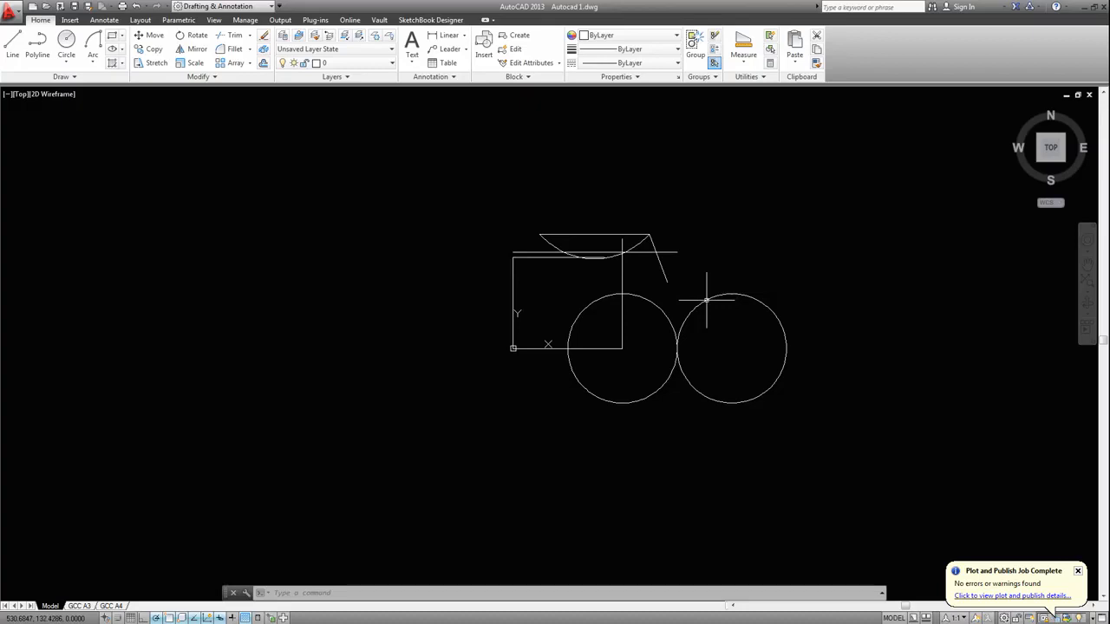
pyautogui.write('m')
pyautogui.press('Return')
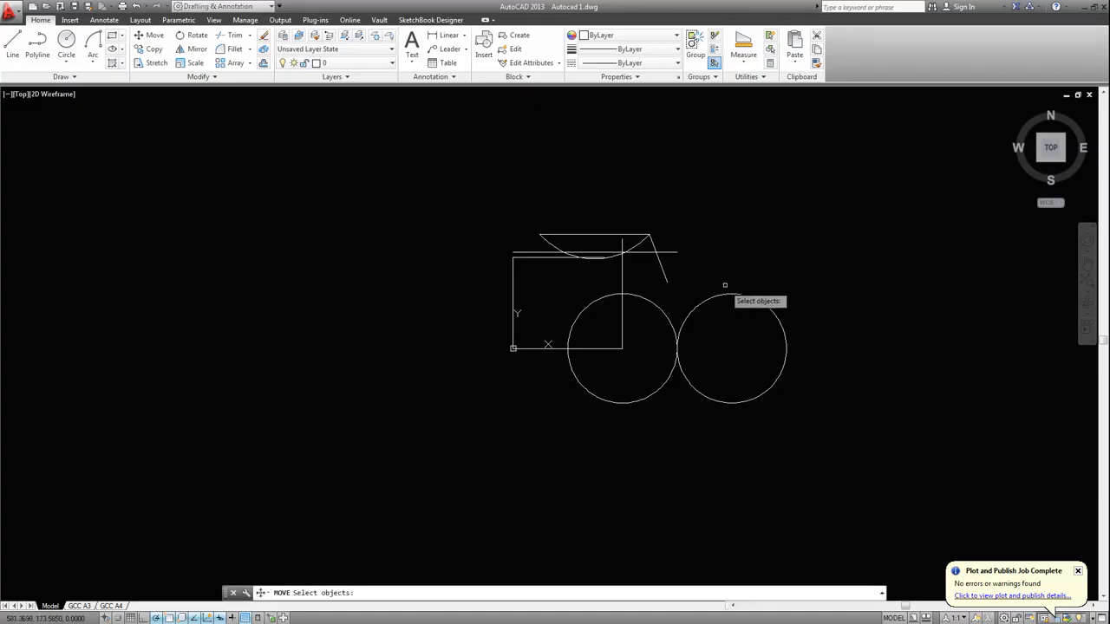
pyautogui.click(725, 293)
pyautogui.press('Return')
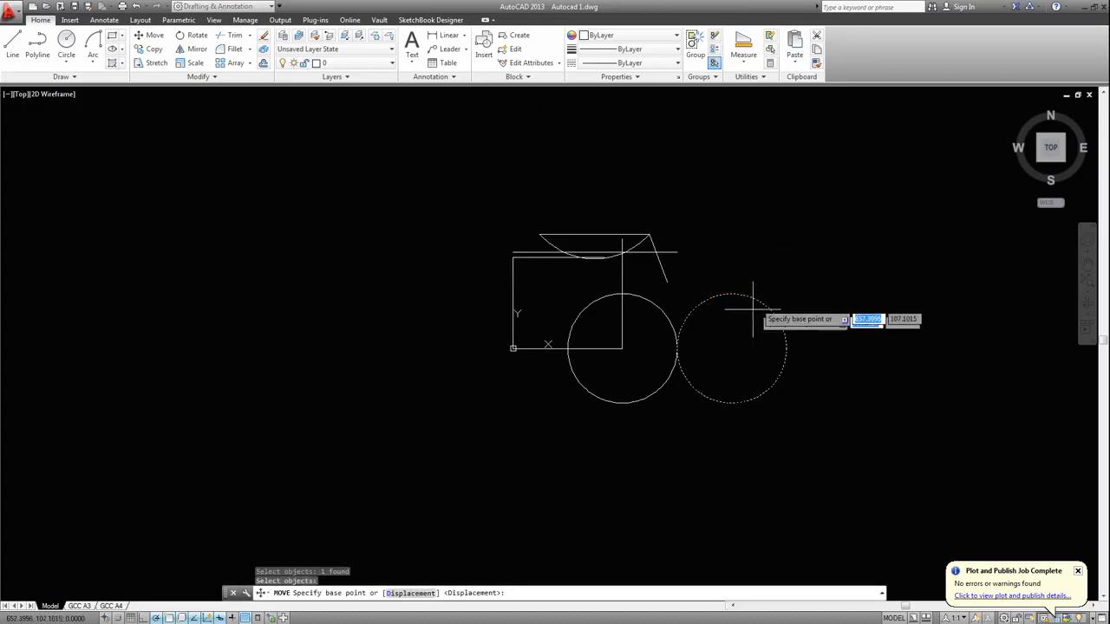
pyautogui.click(731, 349)
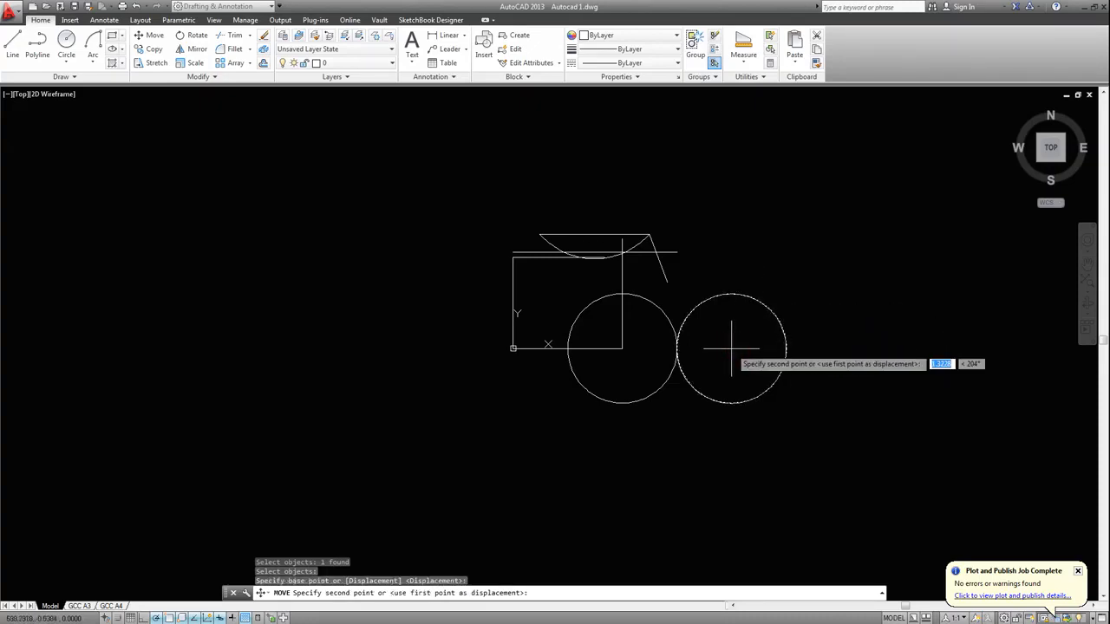
pyautogui.scroll(5, 533, 224)
pyautogui.scroll(2, 528, 225)
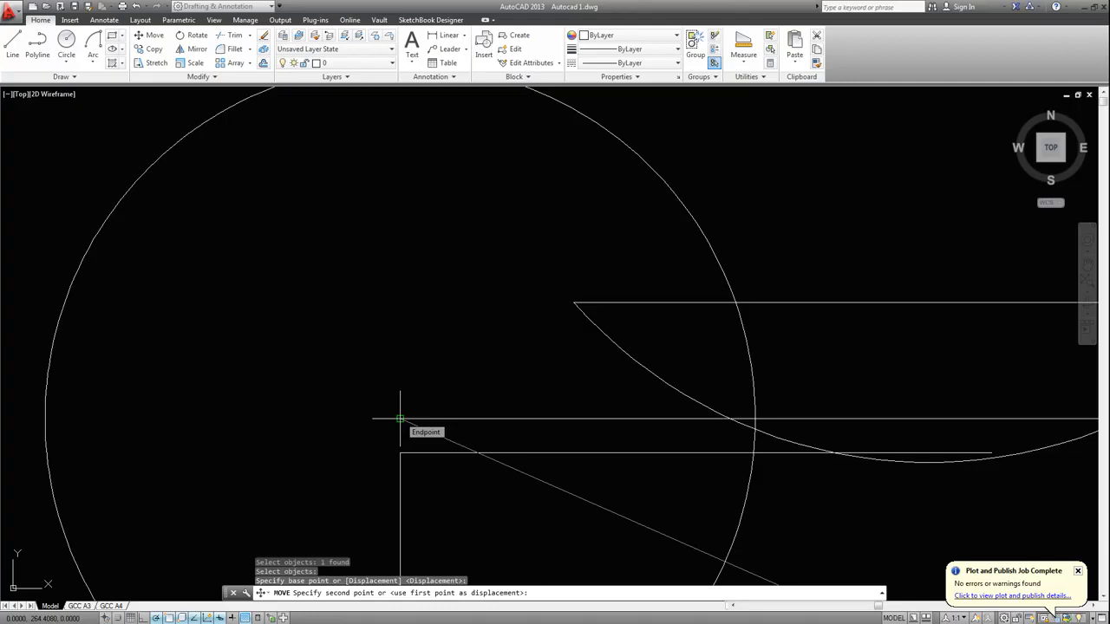
pyautogui.scroll(-4, 400, 419)
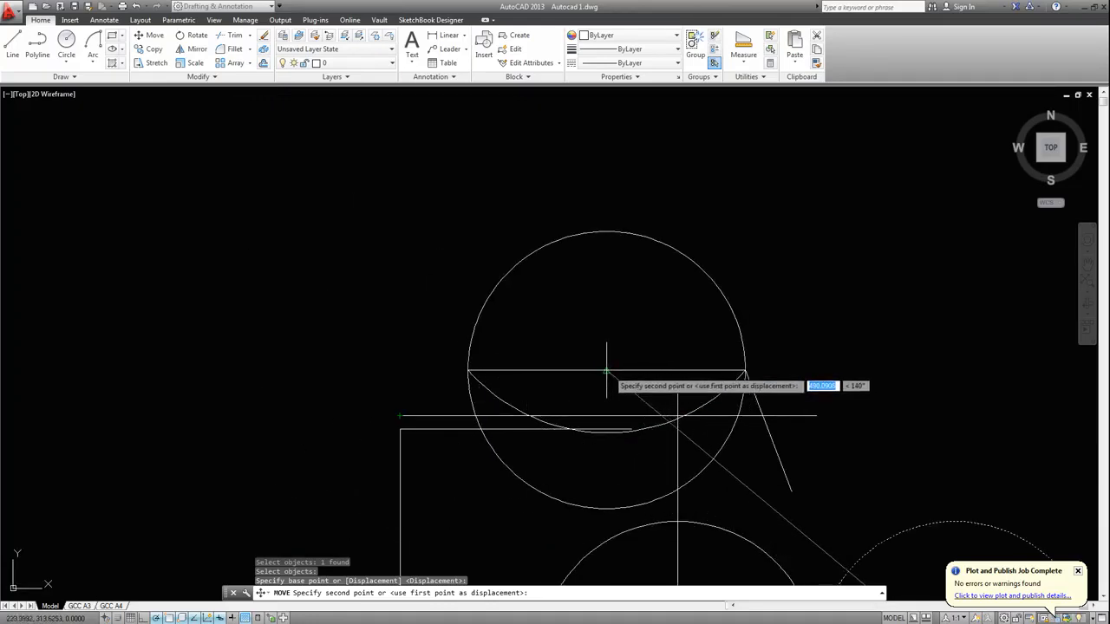
pyautogui.scroll(4, 598, 356)
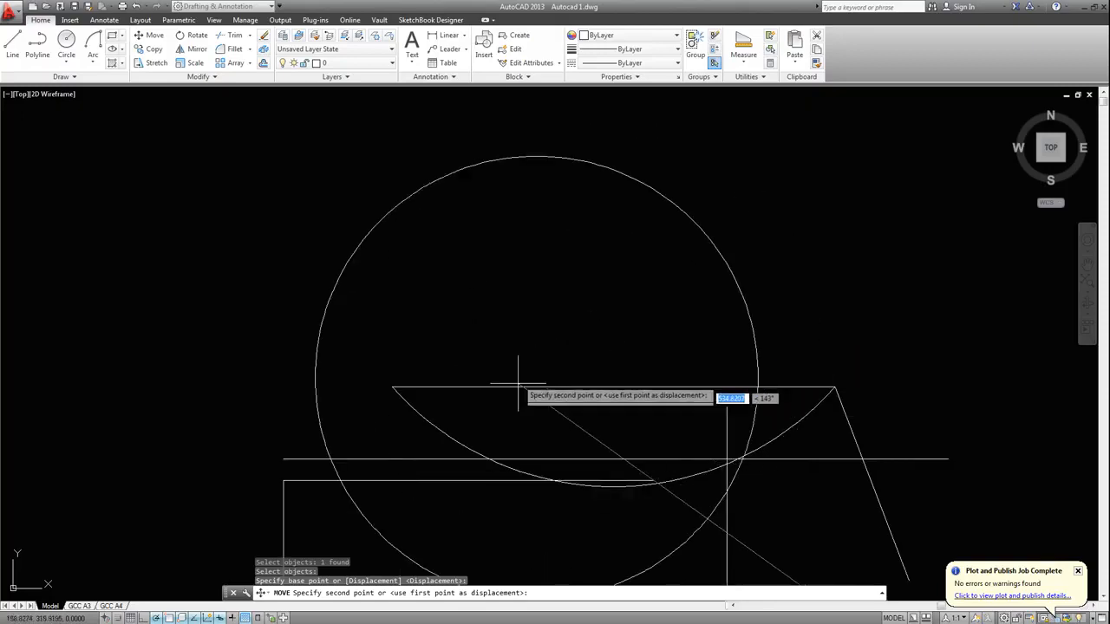
pyautogui.scroll(-5, 520, 356)
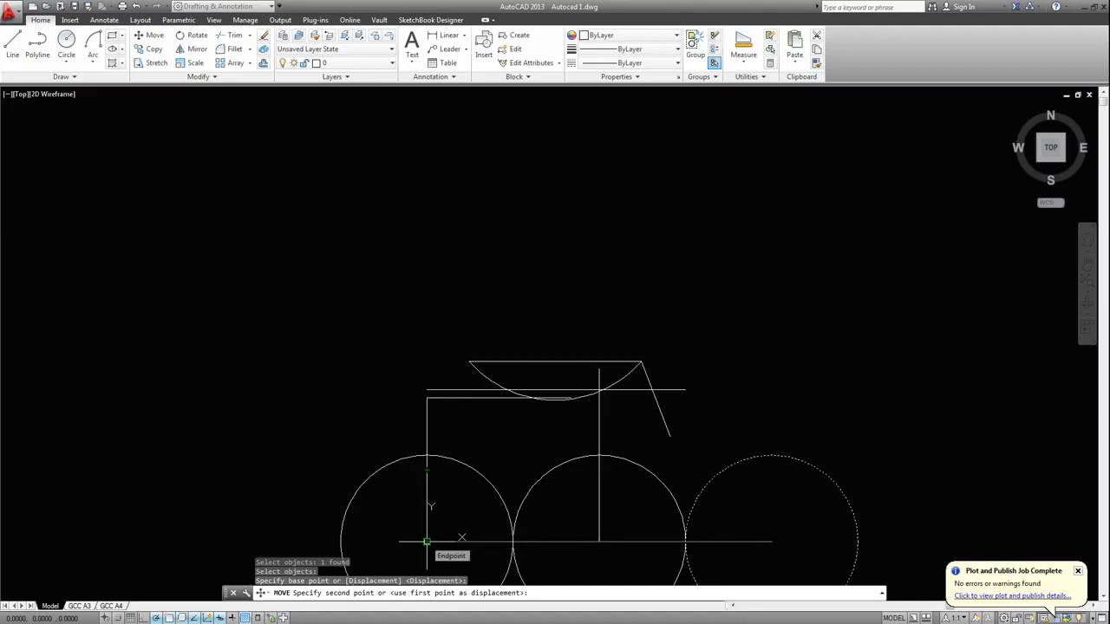
pyautogui.click(426, 470)
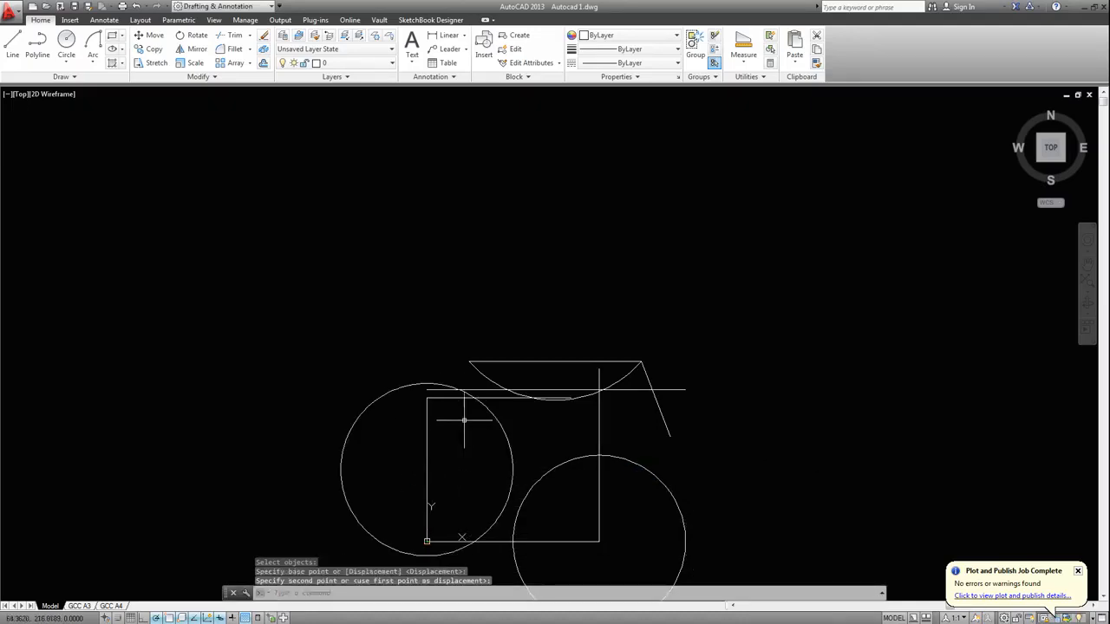
pyautogui.click(431, 383)
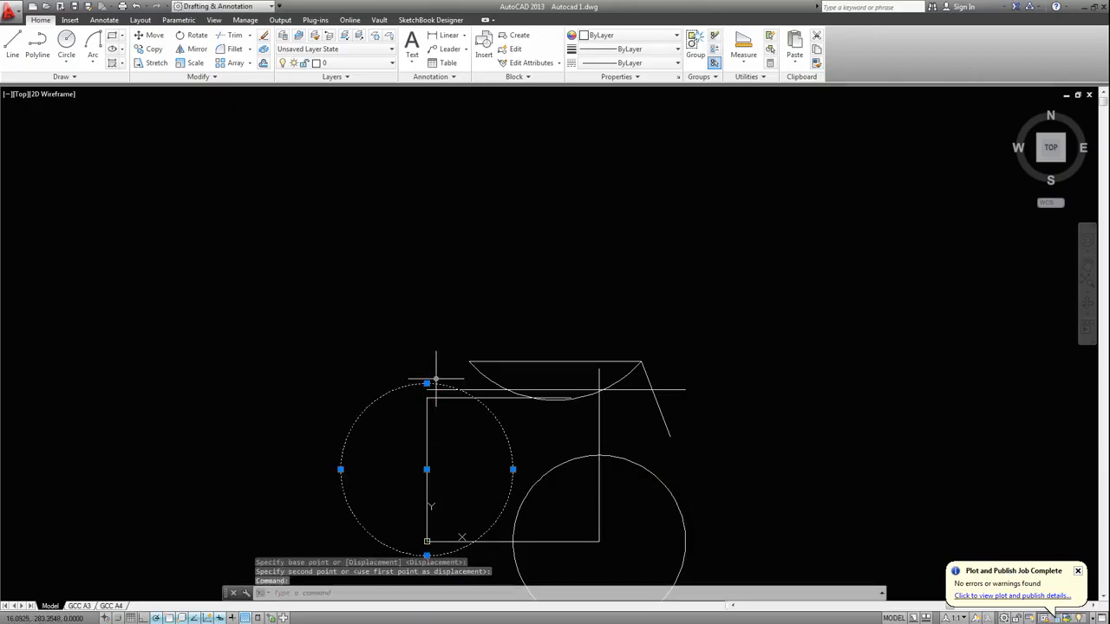
pyautogui.press('Escape')
# Step: Copy the circle on the rectangle's left edge 600 units horizontally to its left, using its centre as the base point
pyautogui.scroll(-1, 318, 257)
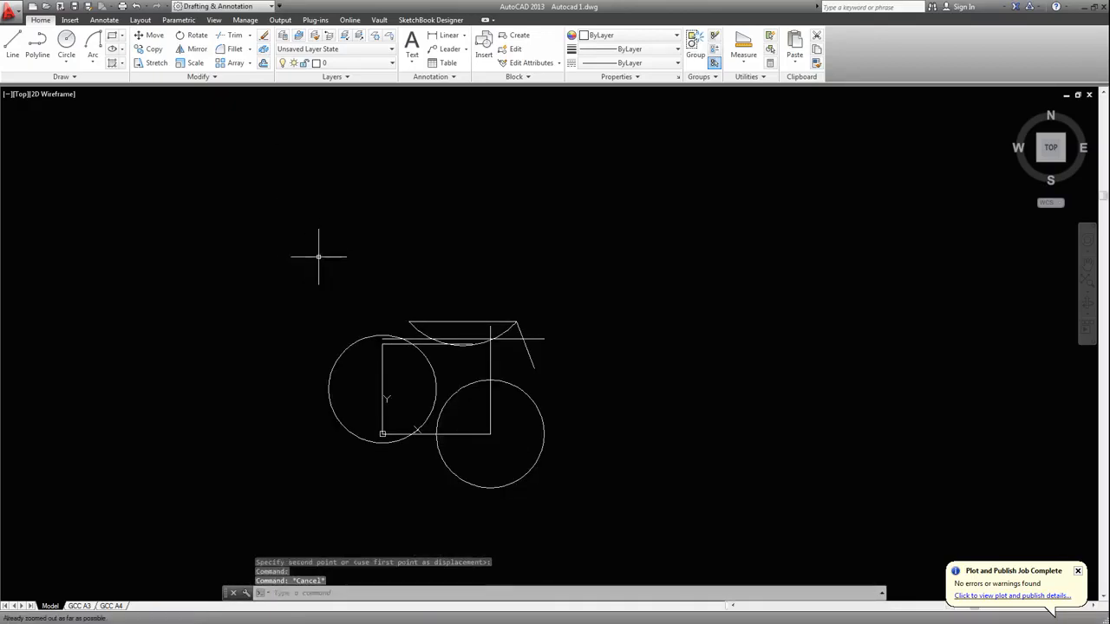
pyautogui.click(153, 50)
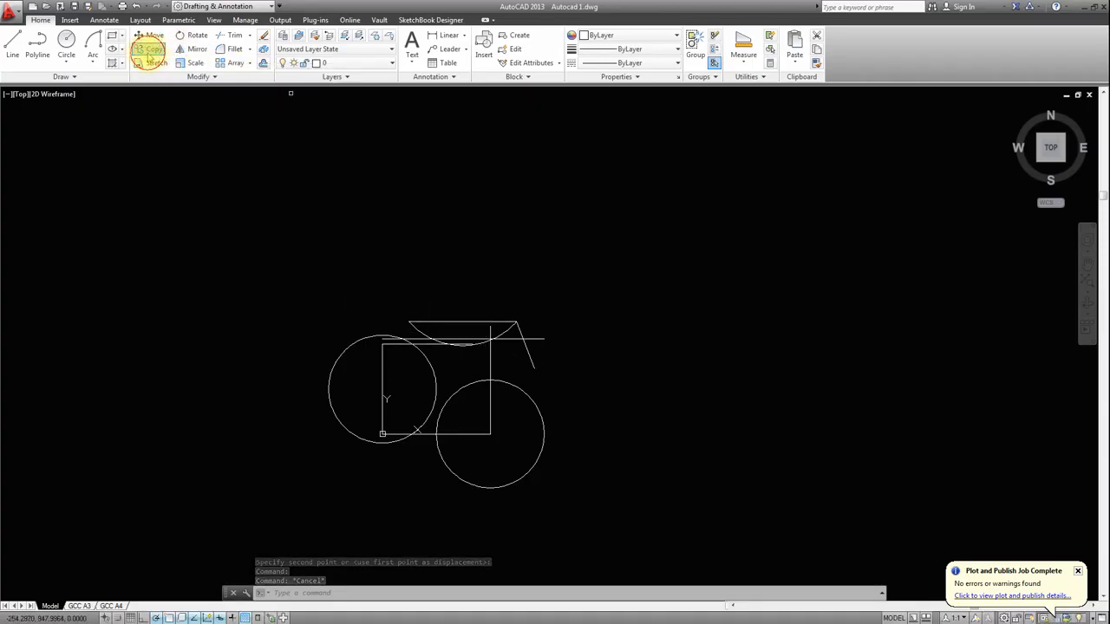
pyautogui.click(376, 335)
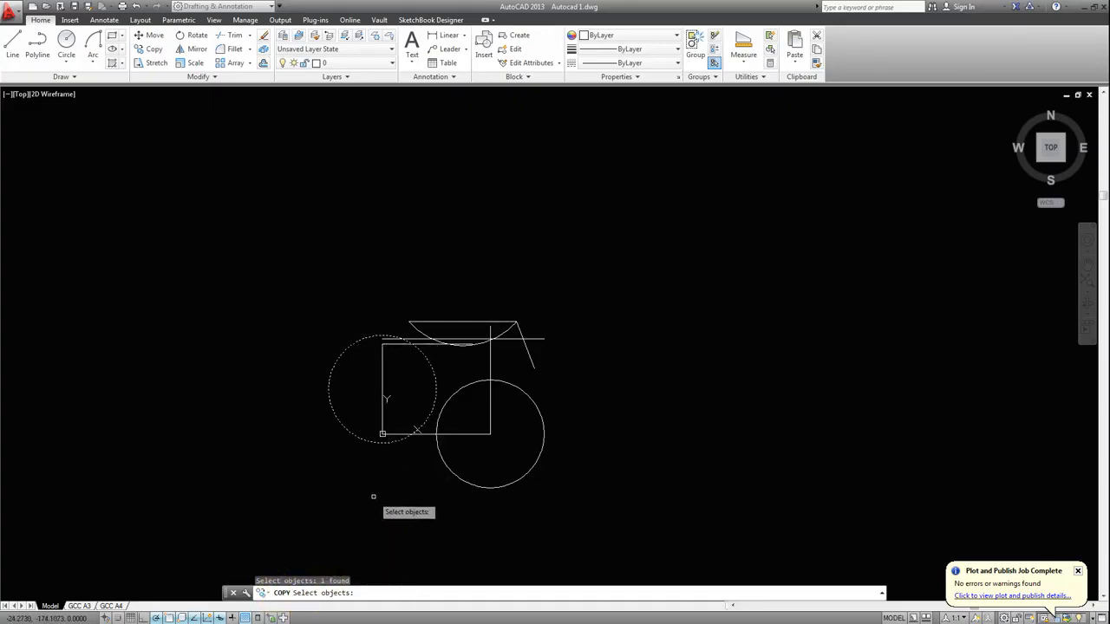
pyautogui.press('Return')
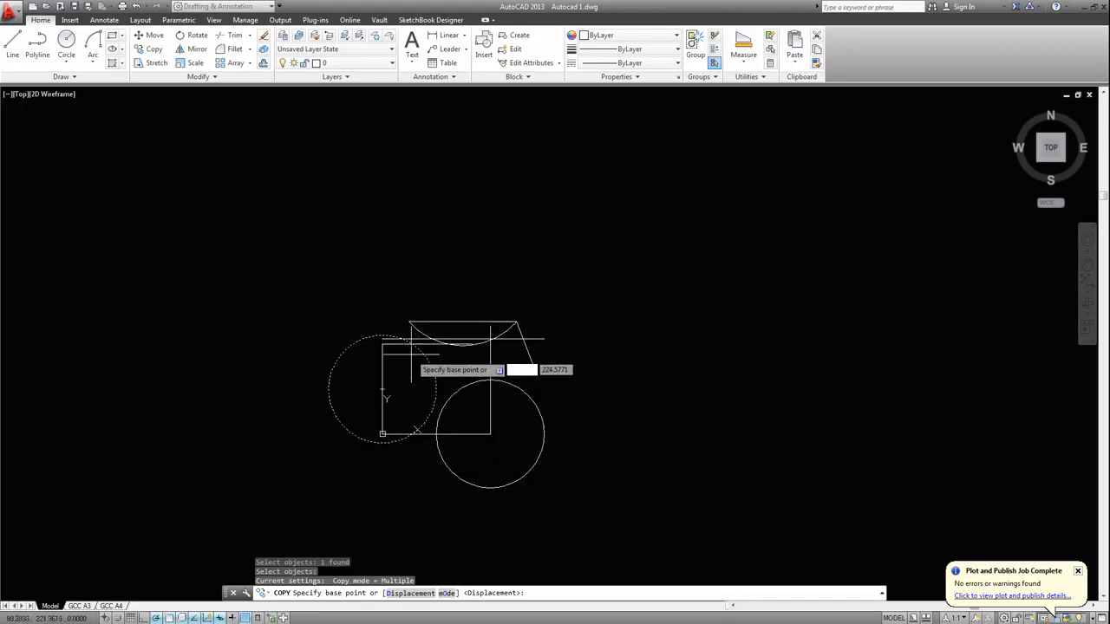
pyautogui.click(382, 390)
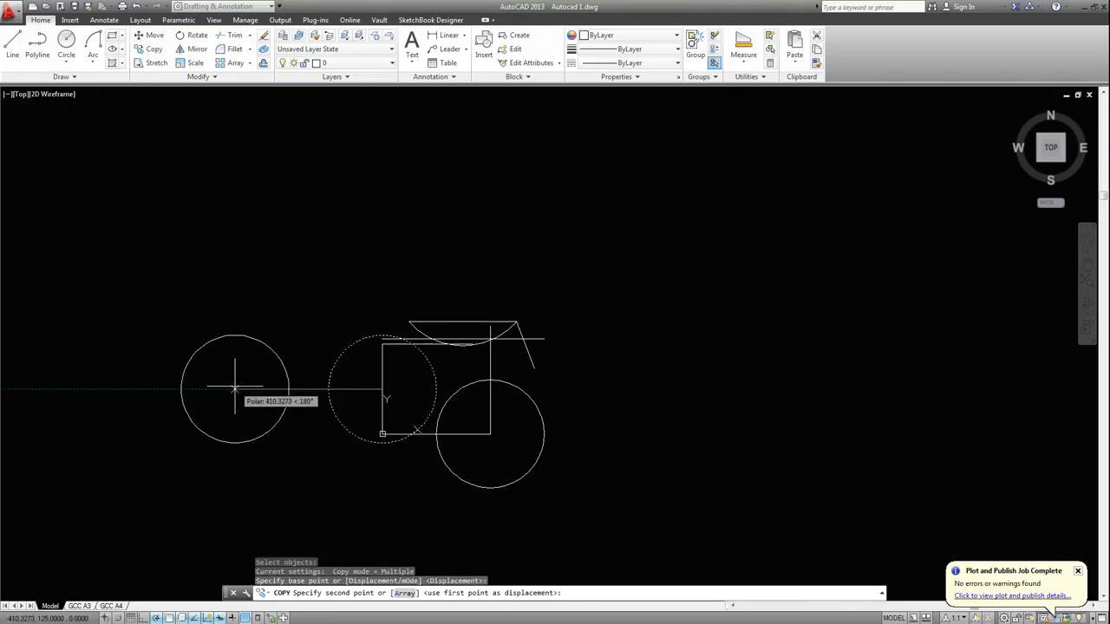
pyautogui.write('600')
pyautogui.press('Return')
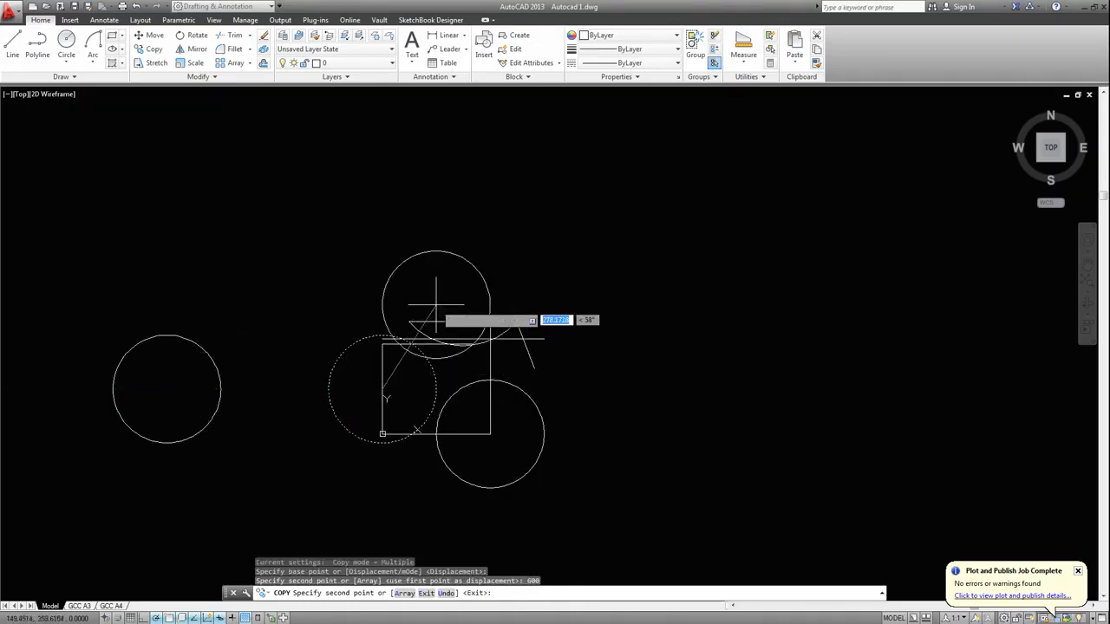
# Step: Place two more copies of the circle vertically above the original at distances of 600 and 950, and finish copying
pyautogui.scroll(1, 390, 329)
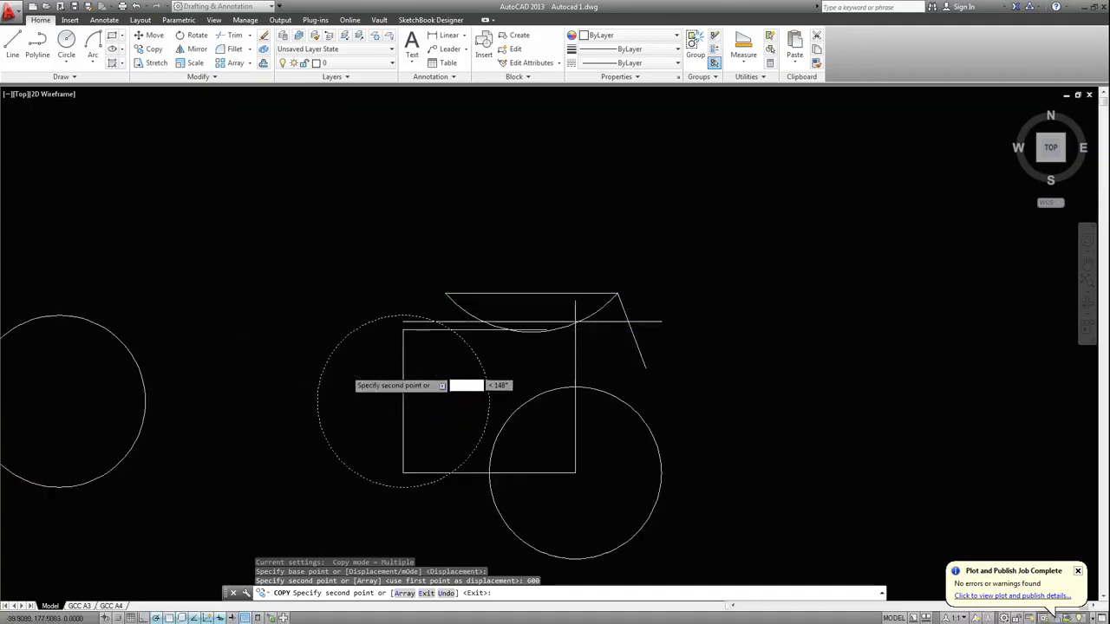
pyautogui.scroll(-2, 357, 312)
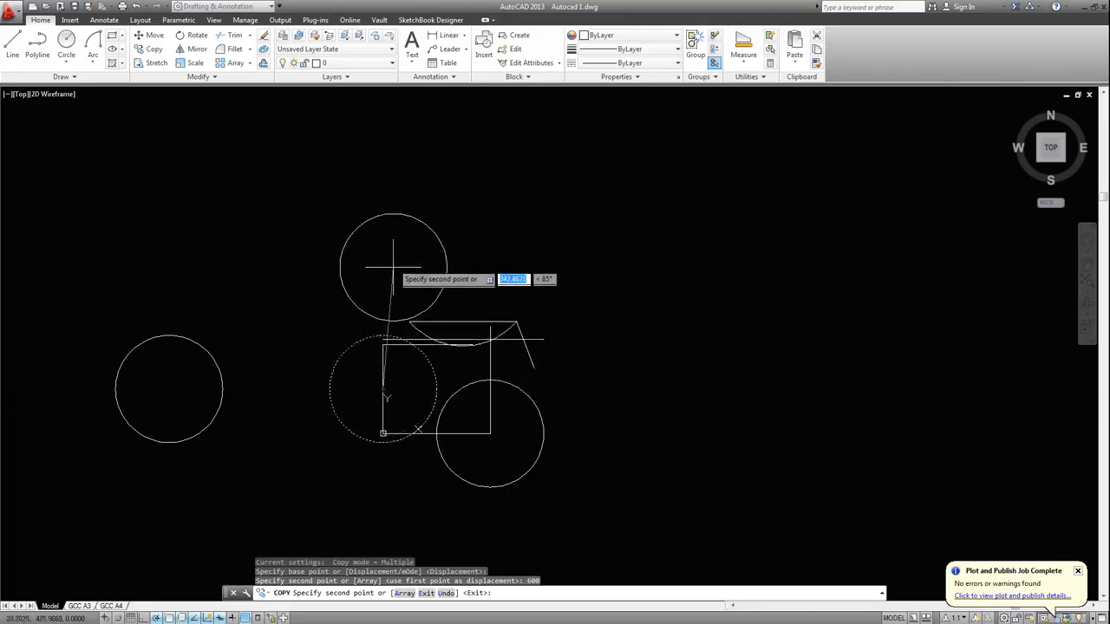
pyautogui.write('6')
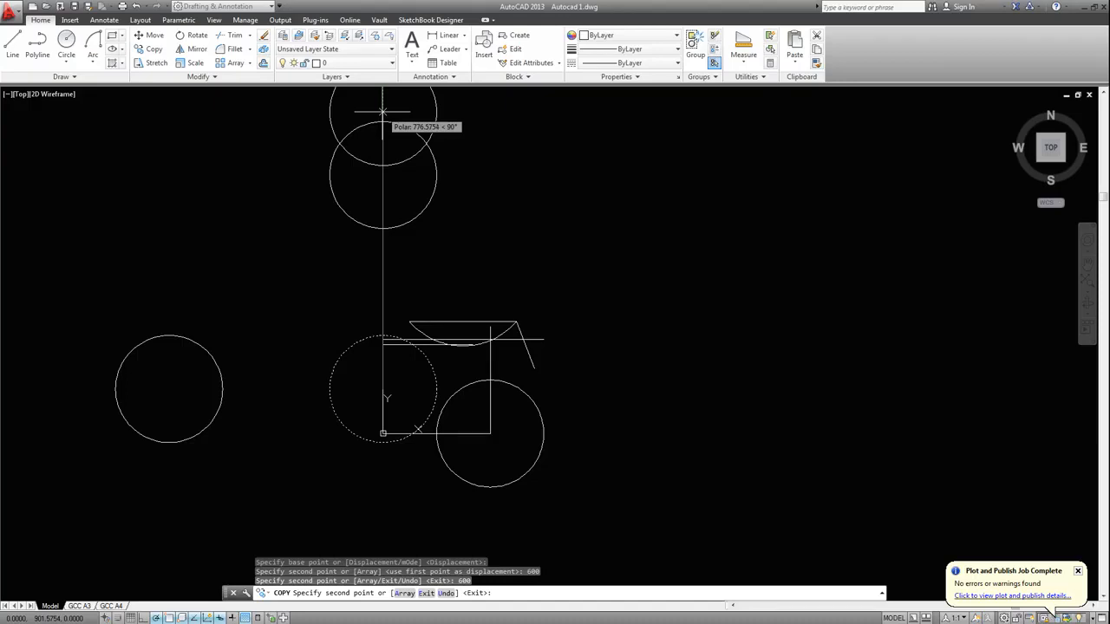
pyautogui.write('950')
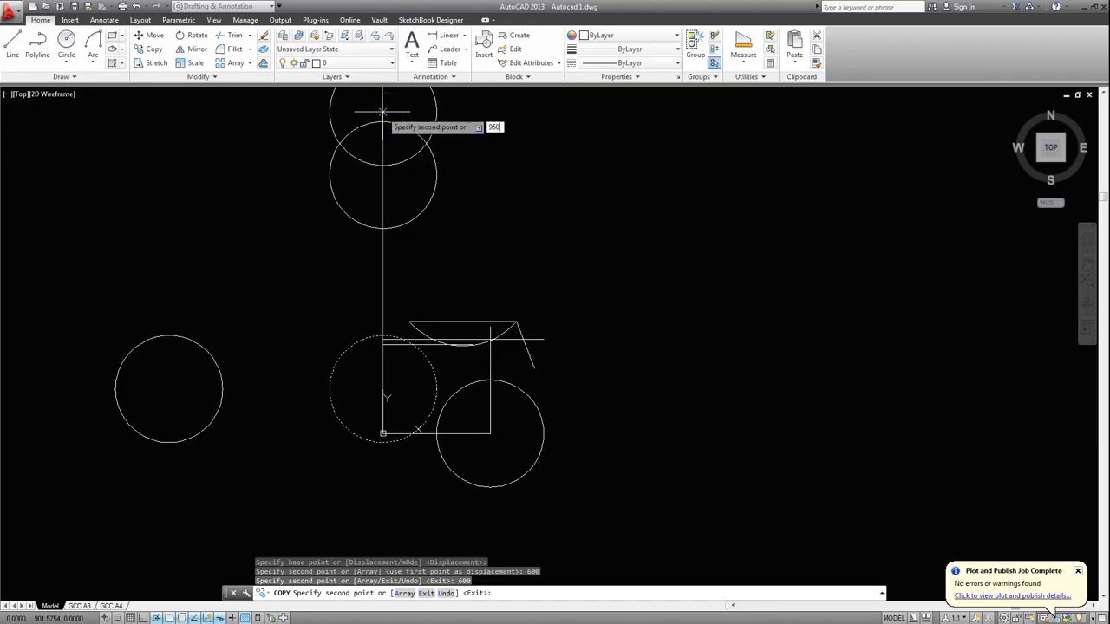
pyautogui.press('Return')
pyautogui.press('Escape')
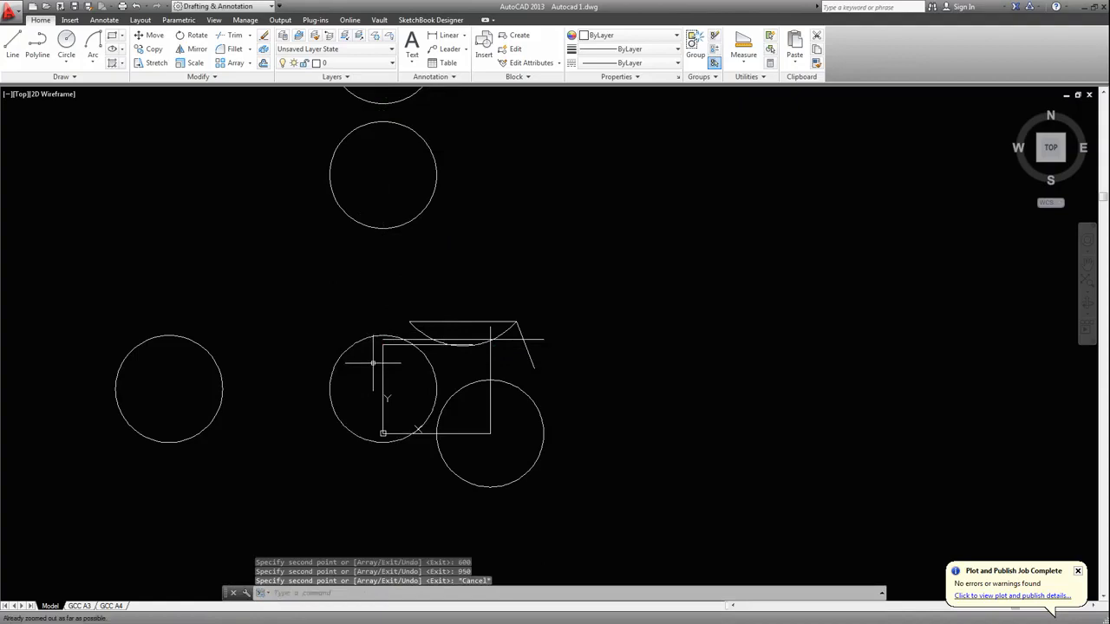
# Step: Measure the distance between the centres of the two upper circle copies
pyautogui.click(1083, 267)
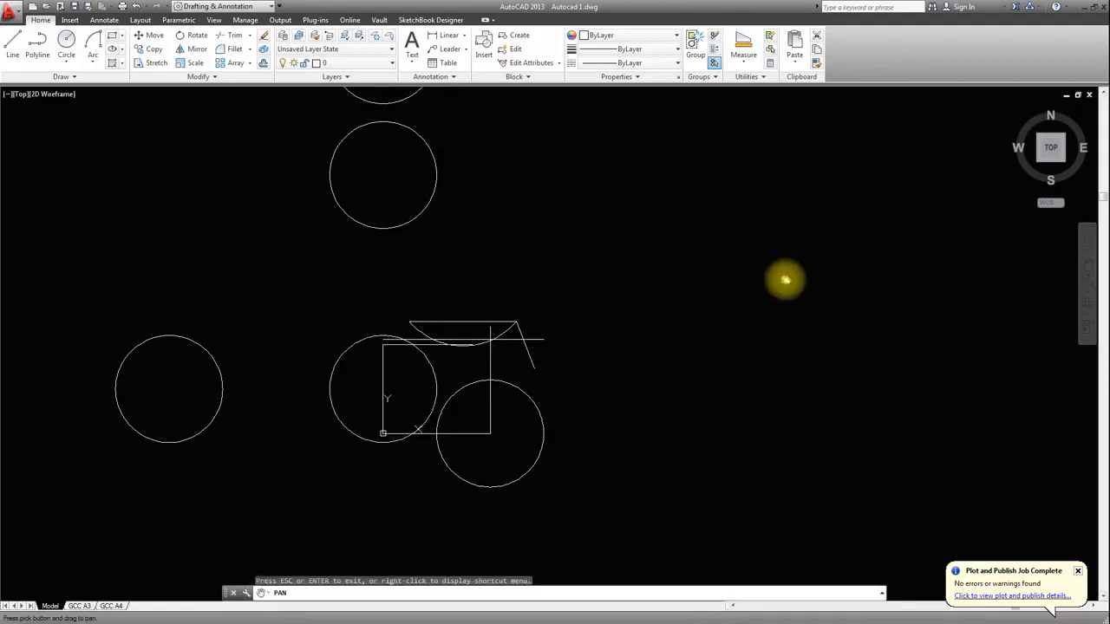
pyautogui.moveTo(693, 265); pyautogui.dragTo(679, 330)
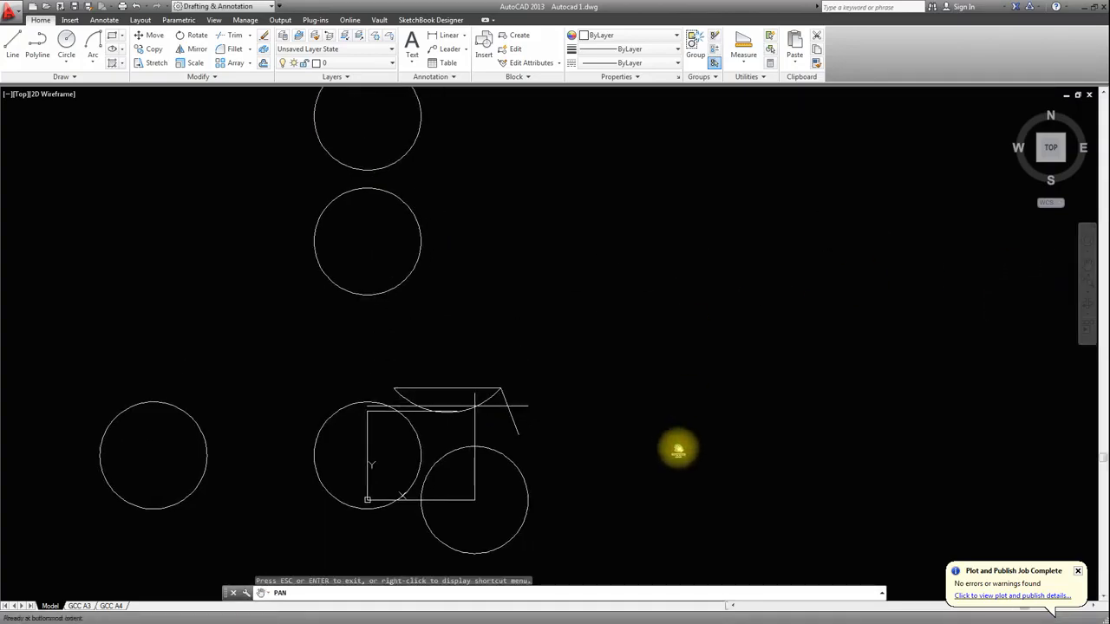
pyautogui.click(739, 59)
pyautogui.click(744, 84)
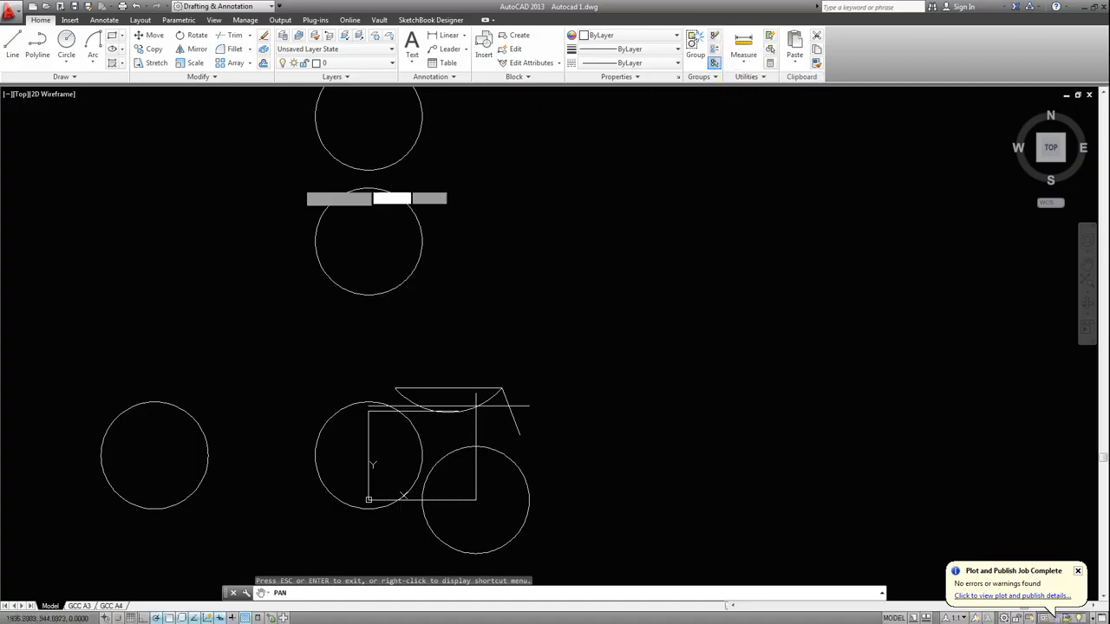
pyautogui.click(368, 241)
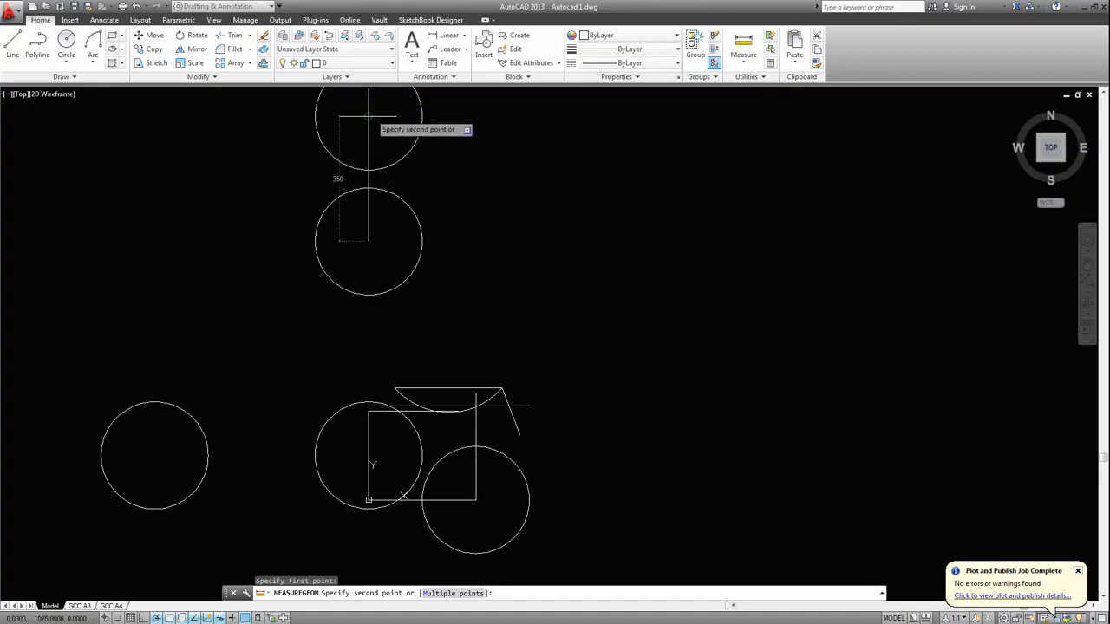
pyautogui.click(368, 116)
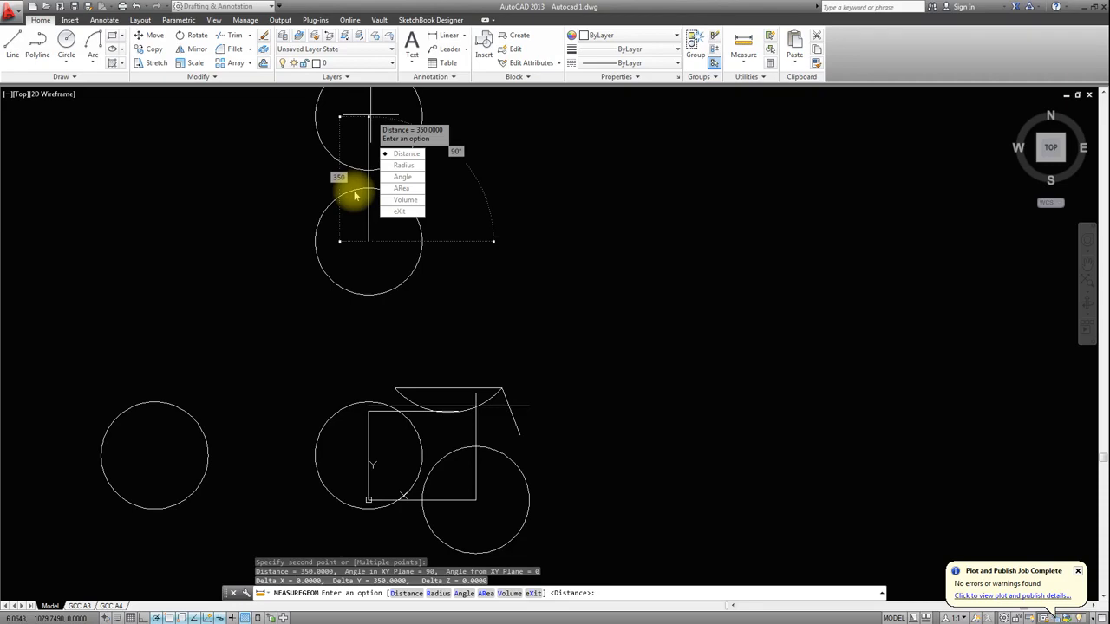
pyautogui.press('Escape')
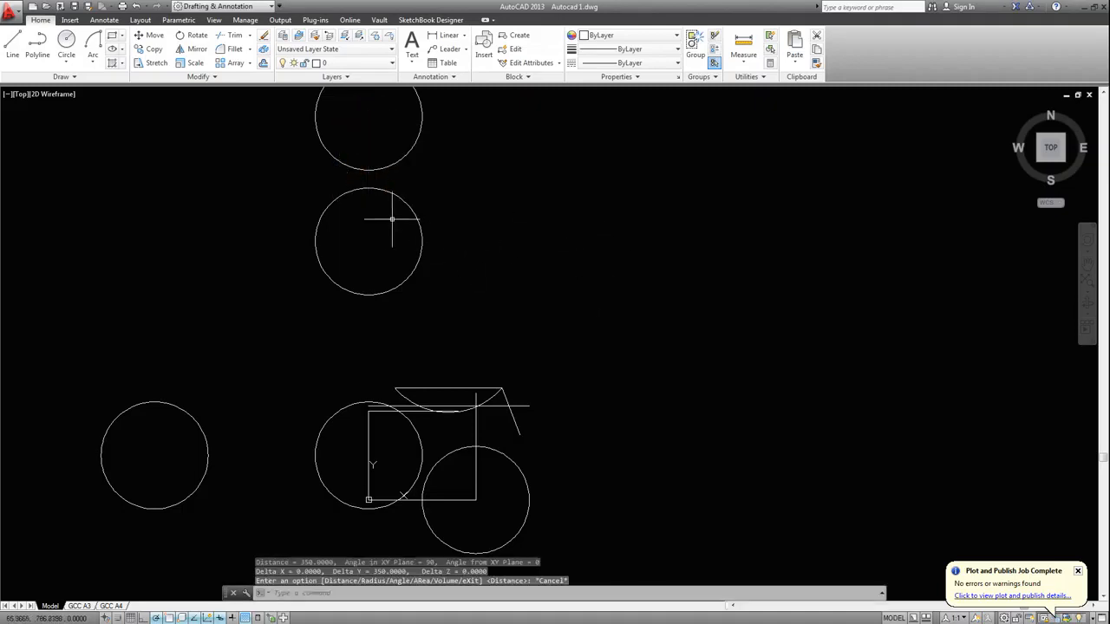
pyautogui.click(191, 35)
pyautogui.scroll(-2, 469, 424)
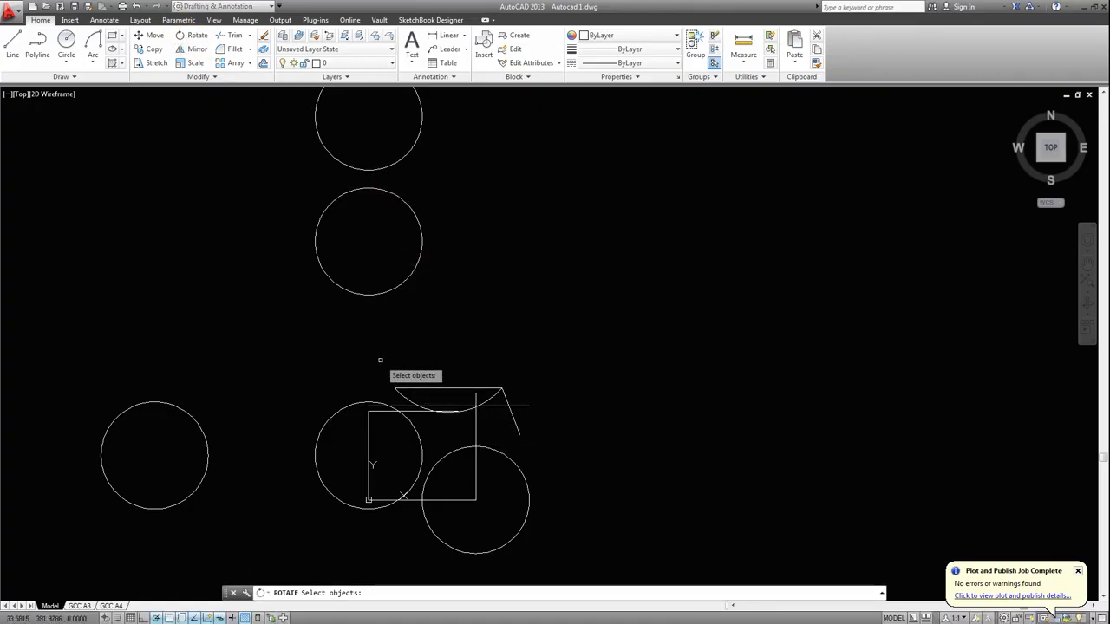
pyautogui.click(524, 344)
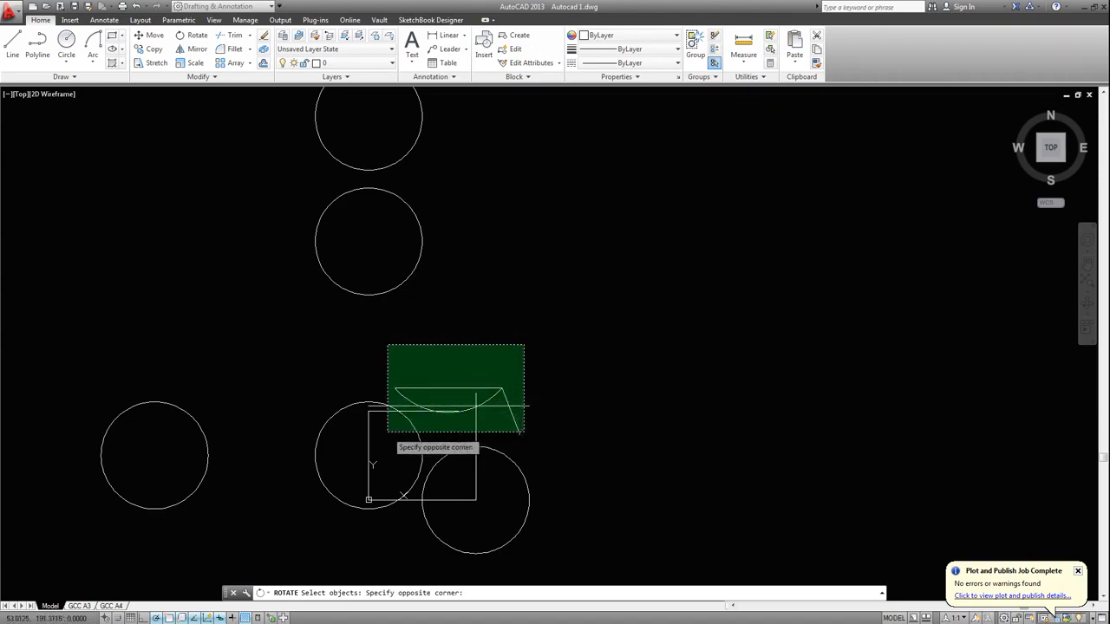
pyautogui.click(386, 431)
pyautogui.press('Escape')
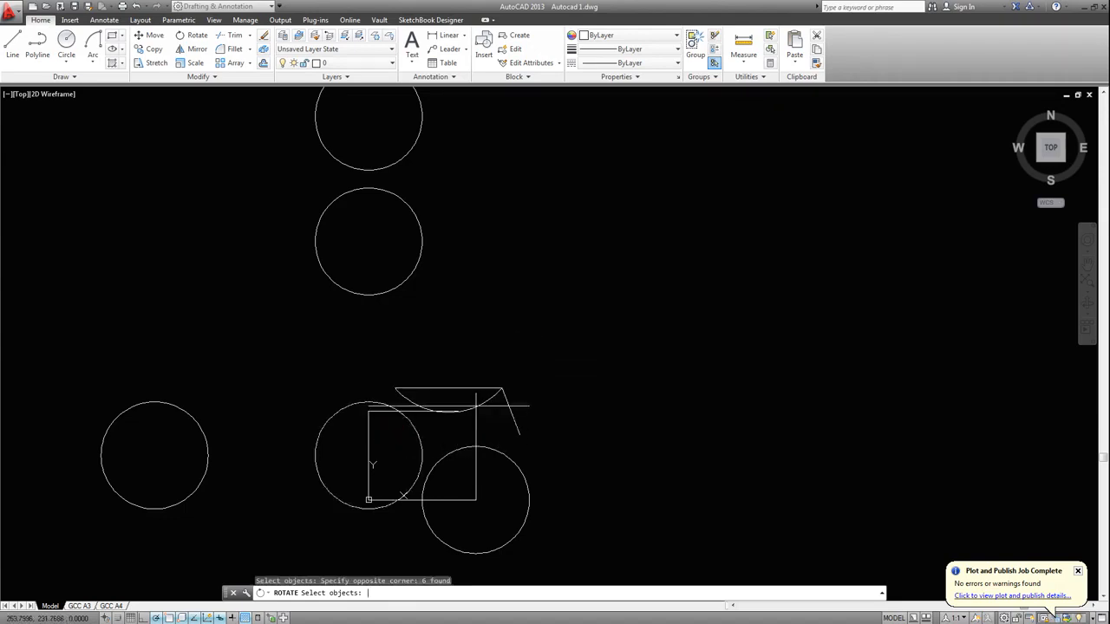
pyautogui.press('Return')
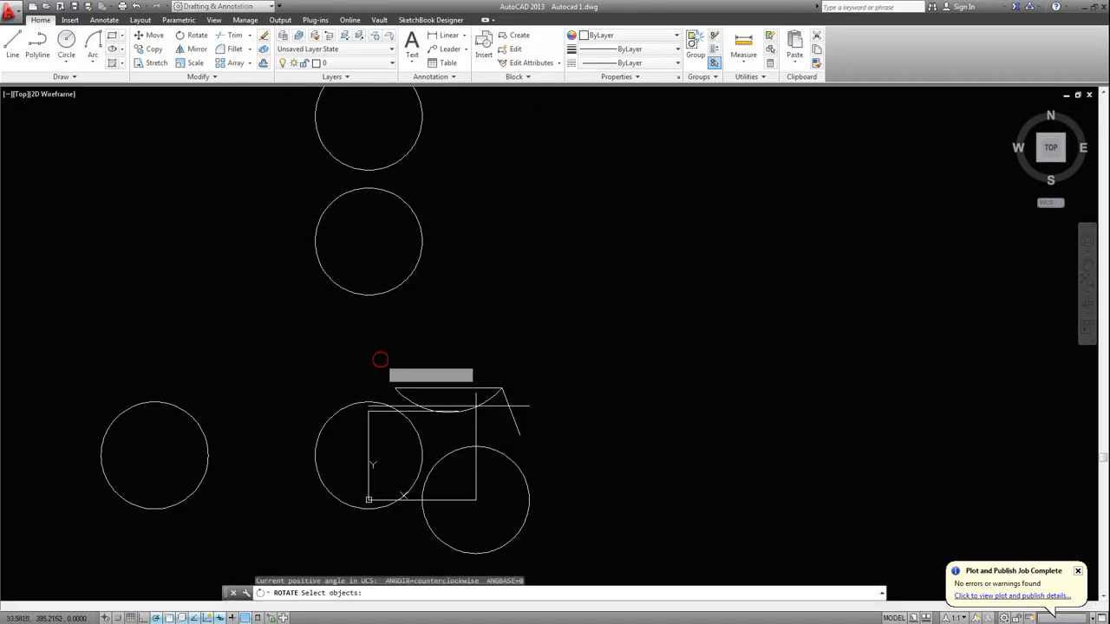
pyautogui.click(380, 358)
pyautogui.click(511, 422)
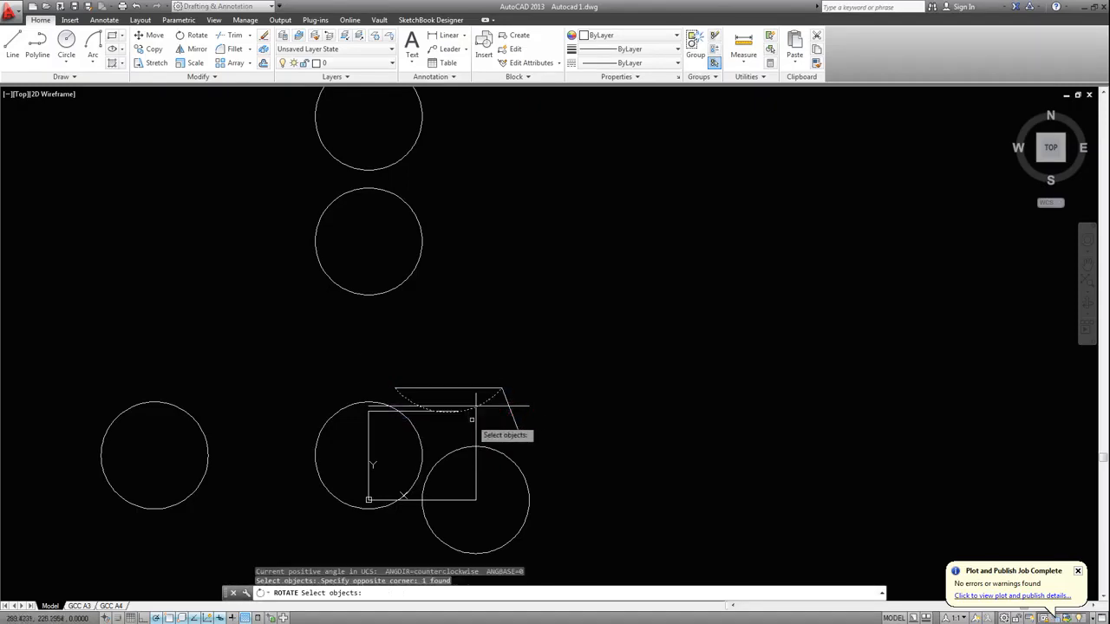
pyautogui.click(380, 354)
pyautogui.click(518, 422)
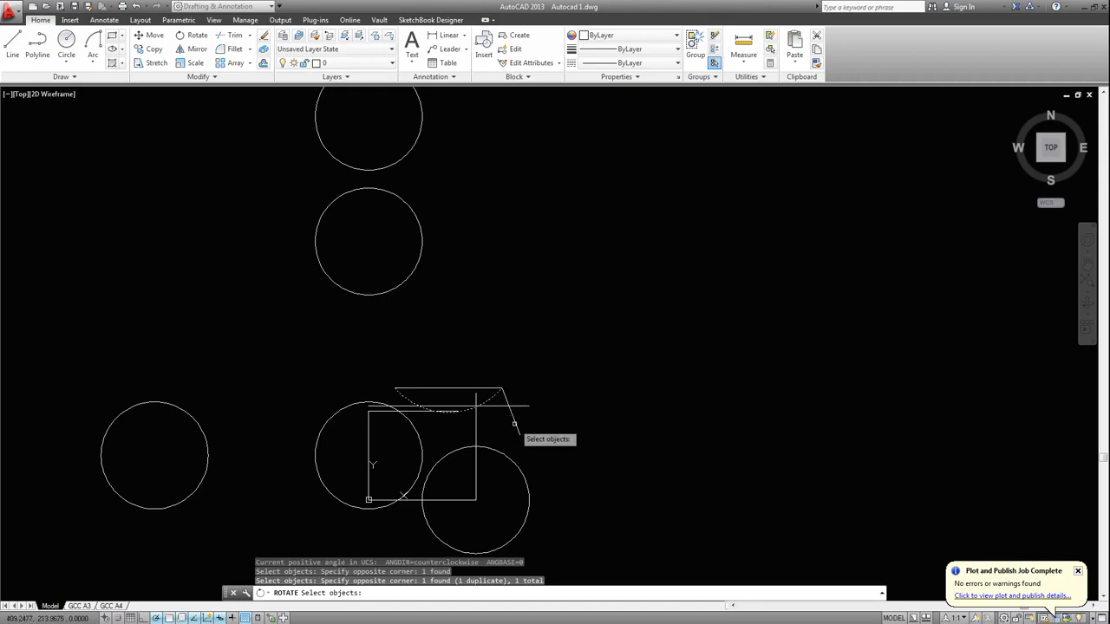
pyautogui.click(387, 360)
pyautogui.click(541, 441)
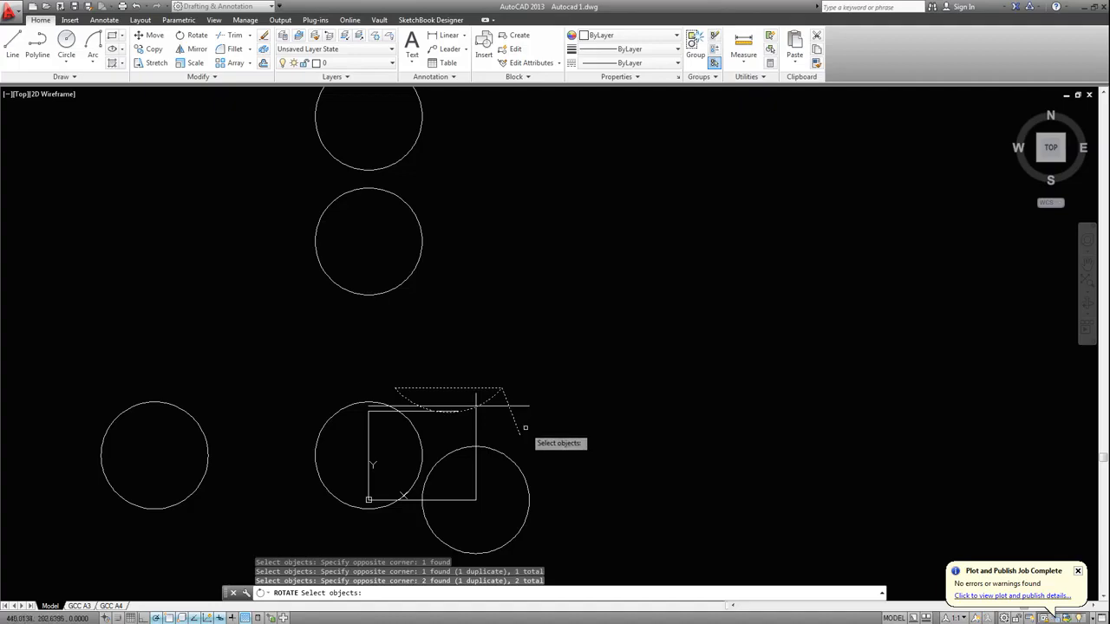
pyautogui.scroll(4, 524, 427)
pyautogui.press('Escape')
pyautogui.press('Return')
pyautogui.click(487, 314)
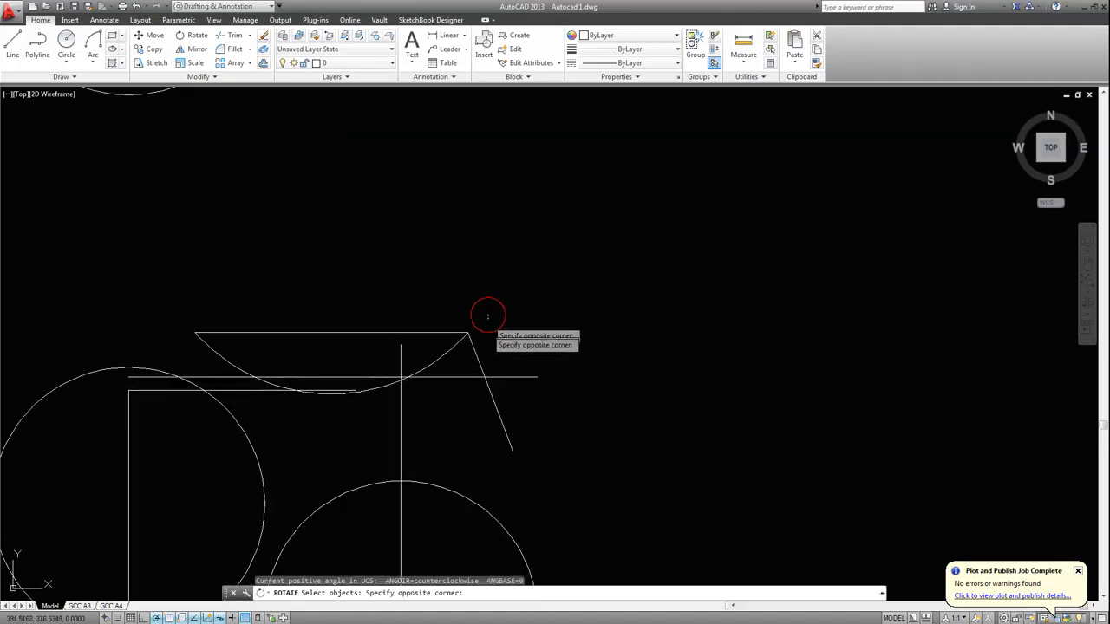
pyautogui.click(462, 358)
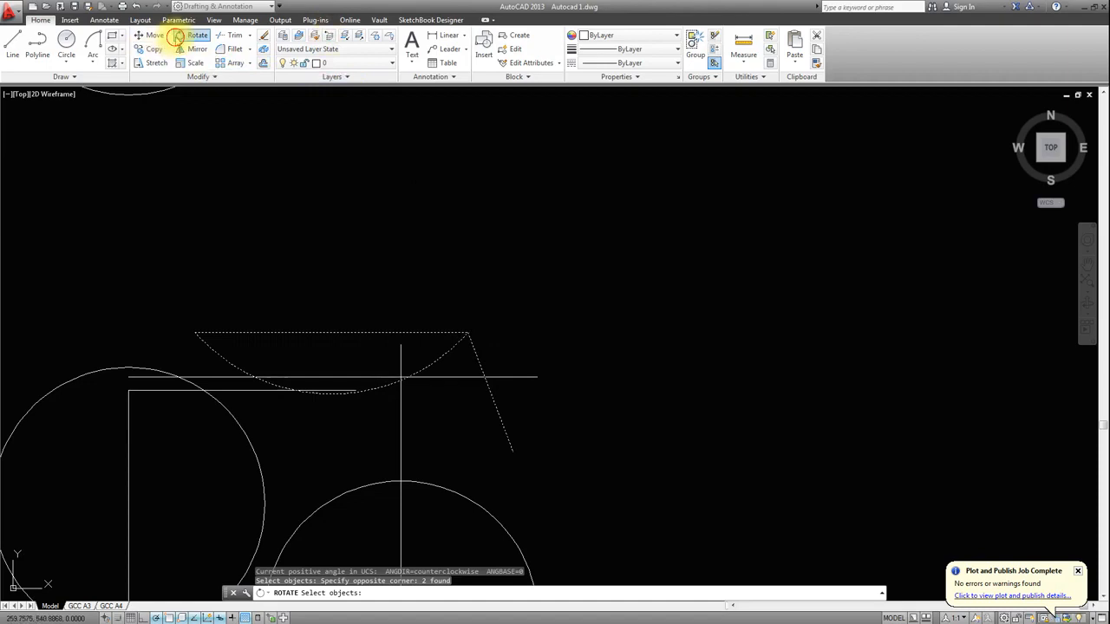
# Step: Rotate the polyline and its arc by 90 degrees about the polyline's corner where they meet
pyautogui.click(494, 310)
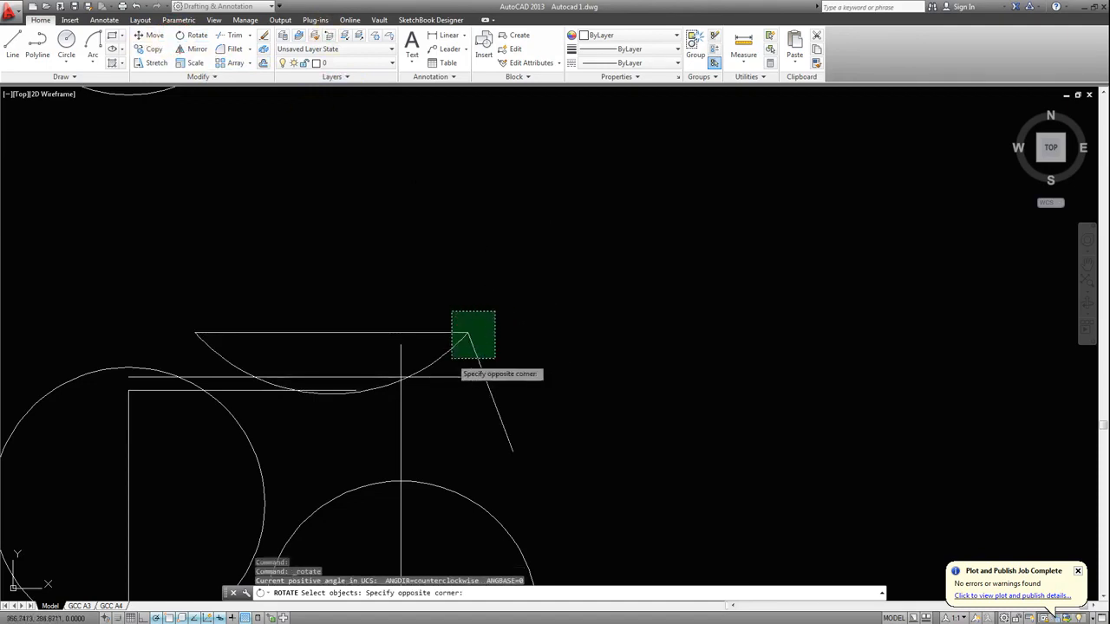
pyautogui.click(455, 361)
pyautogui.press('Return')
pyautogui.click(468, 332)
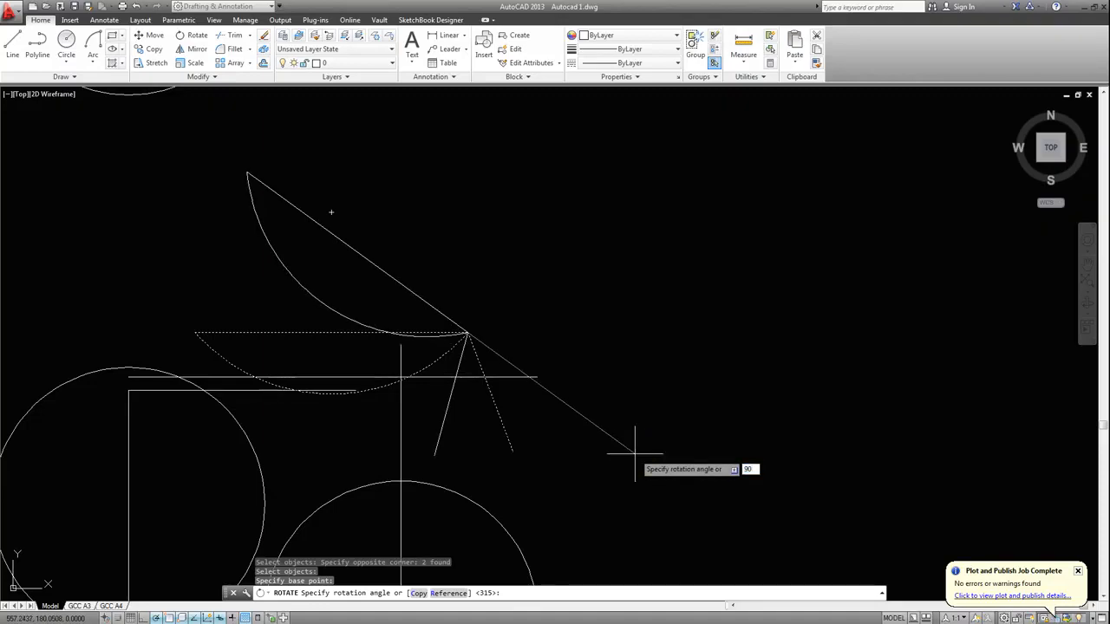
pyautogui.press('Return')
# Step: Move the rotated polyline and arc into the empty space well to the right of the rectangle and circles
pyautogui.scroll(-4, 424, 307)
pyautogui.scroll(4, 449, 328)
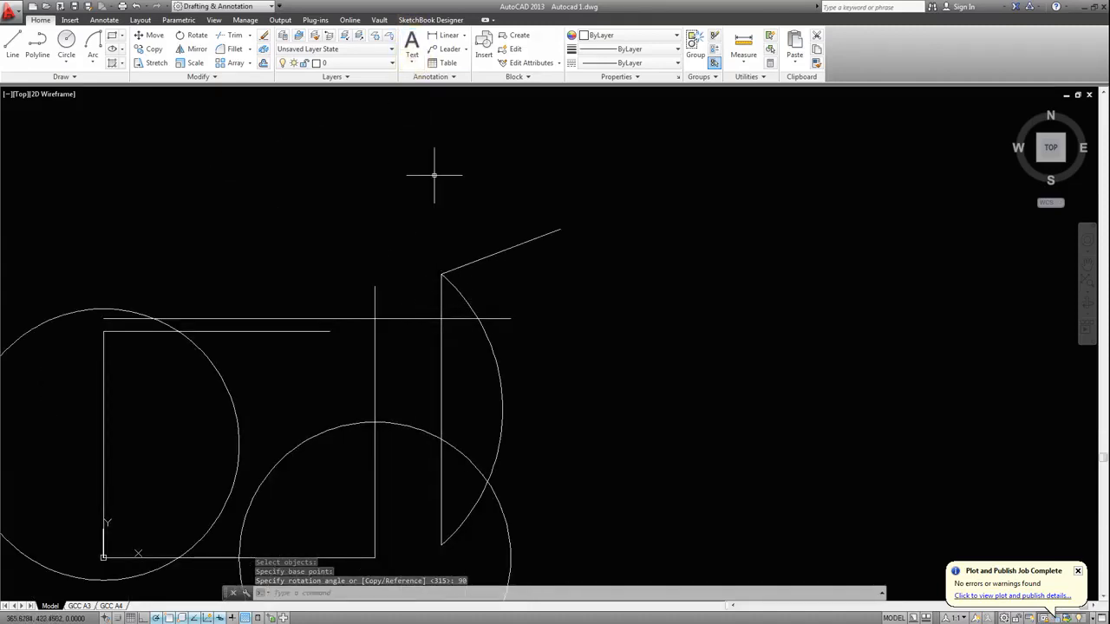
pyautogui.scroll(-4, 434, 282)
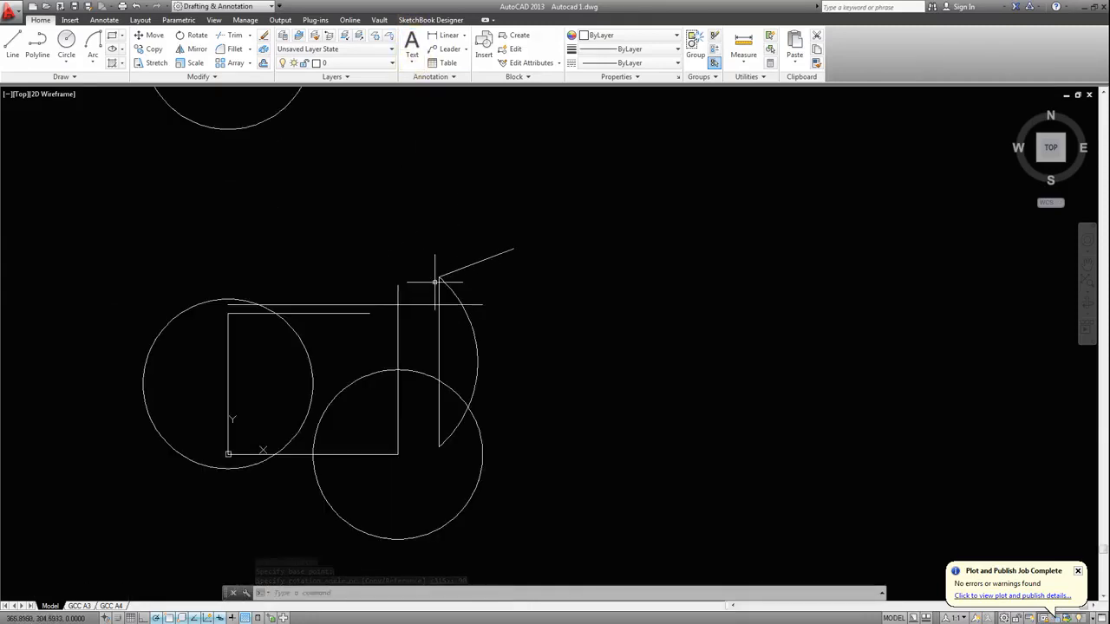
pyautogui.scroll(4, 441, 256)
pyautogui.scroll(-3, 439, 237)
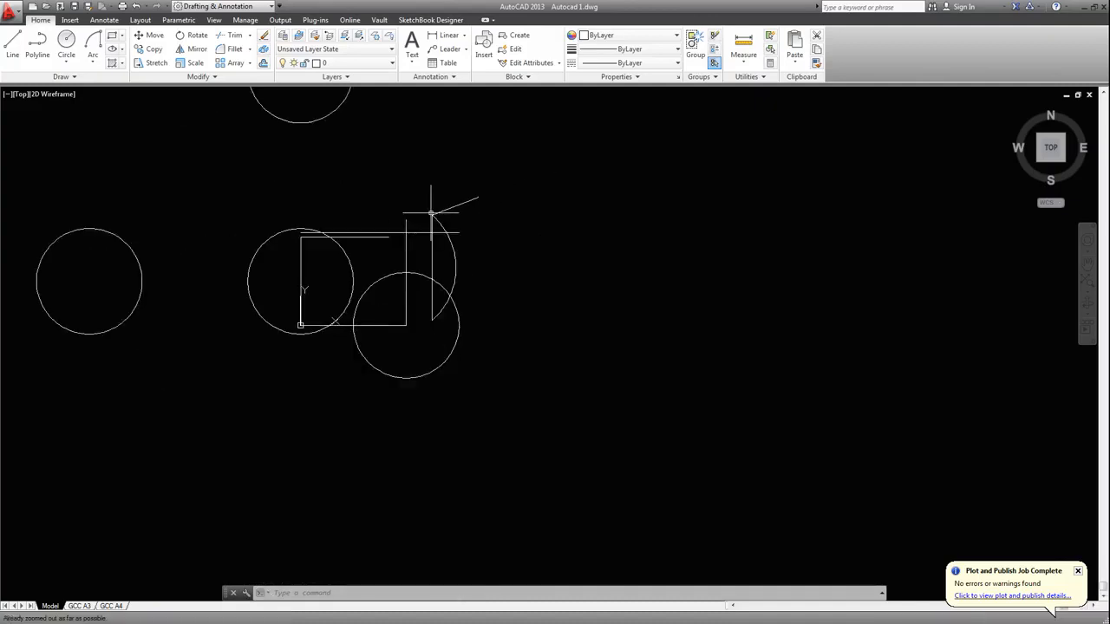
pyautogui.click(425, 182)
pyautogui.click(495, 321)
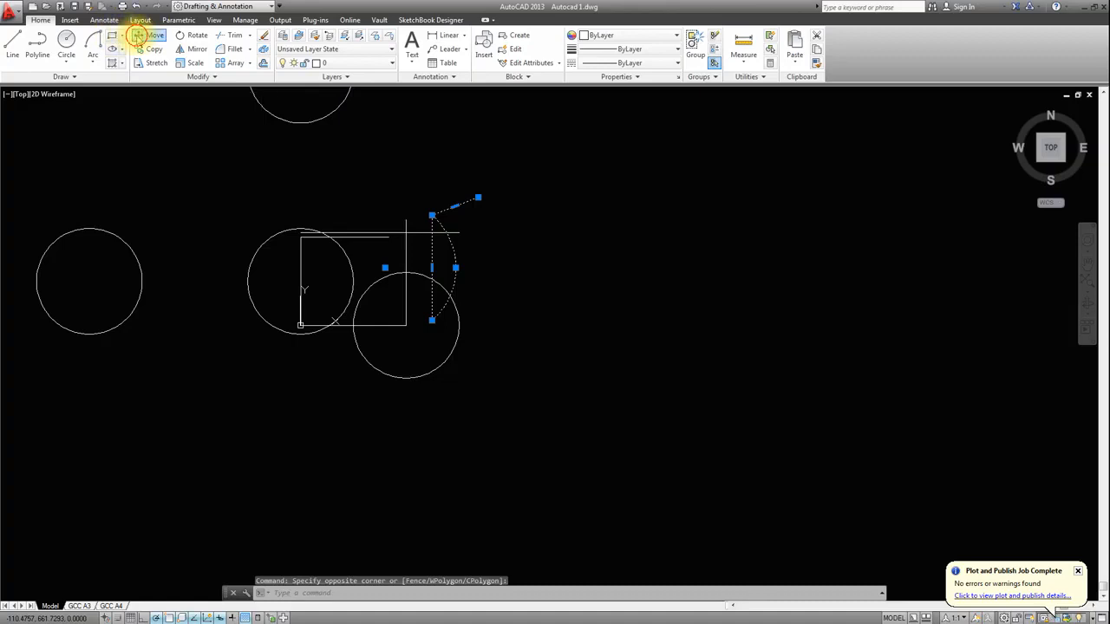
pyautogui.click(136, 36)
pyautogui.click(274, 198)
pyautogui.click(560, 214)
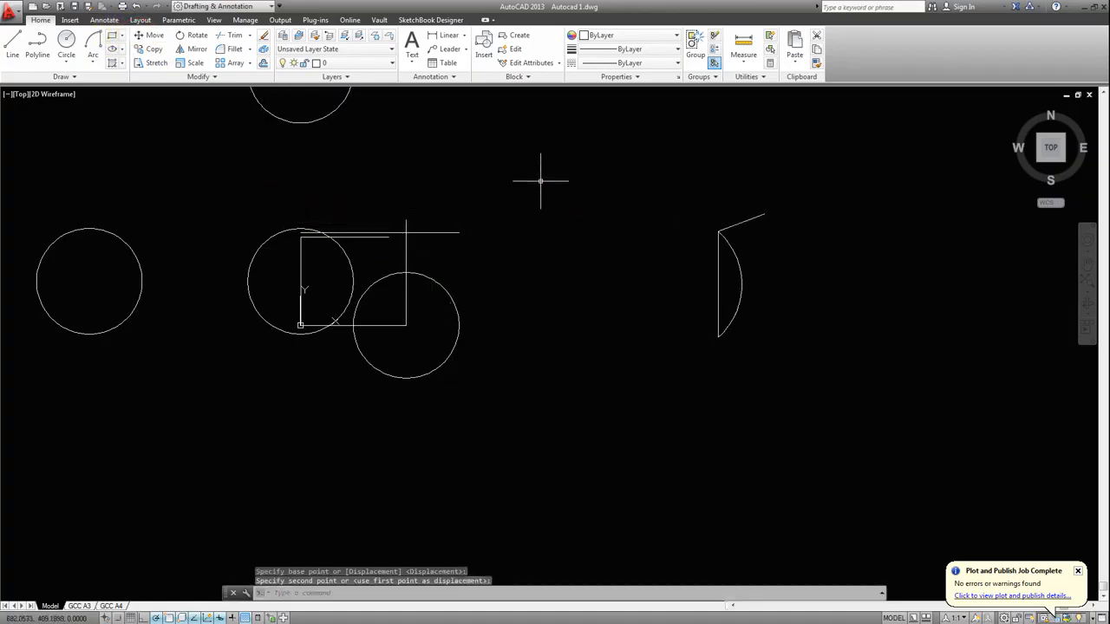
pyautogui.press('Escape')
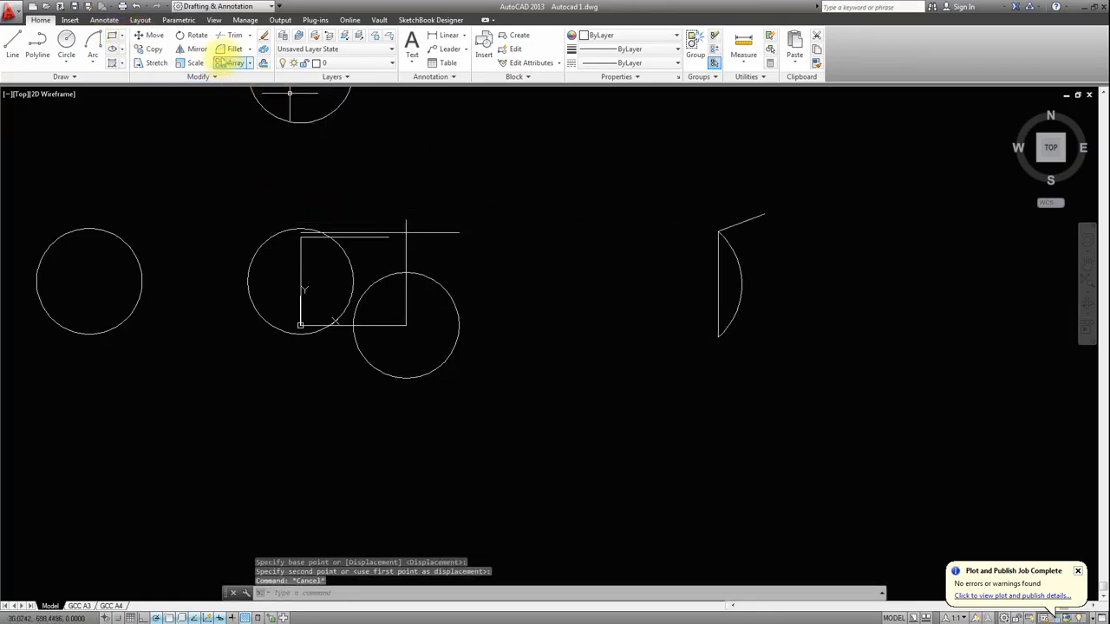
# Step: Mirror the polyline and its arc about the polyline's vertical segment, keeping the source objects
pyautogui.click(199, 50)
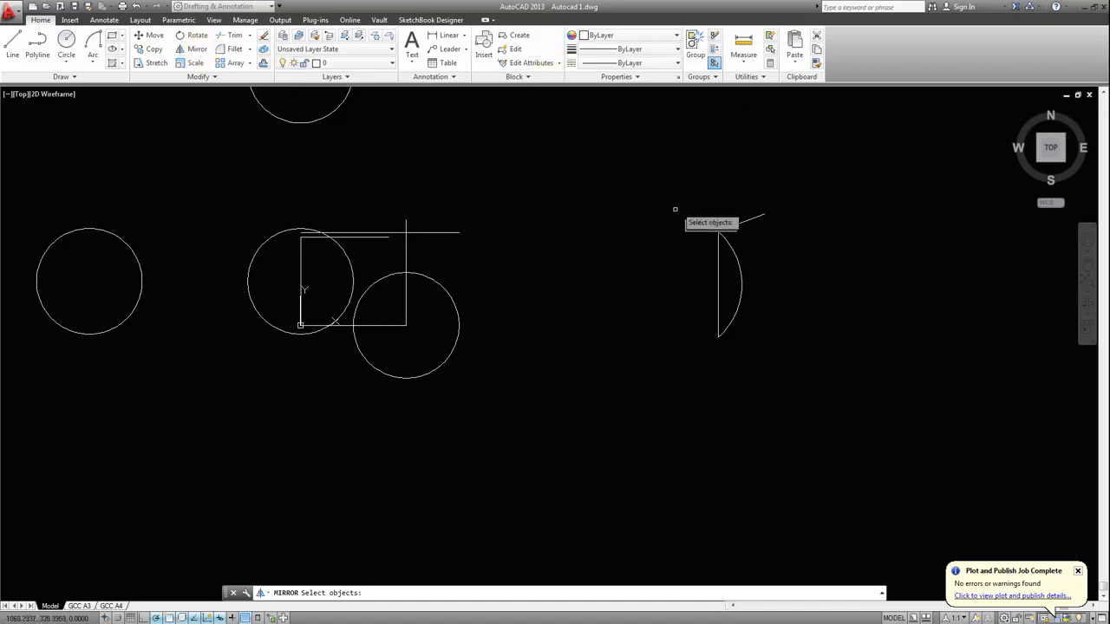
pyautogui.click(657, 161)
pyautogui.click(810, 367)
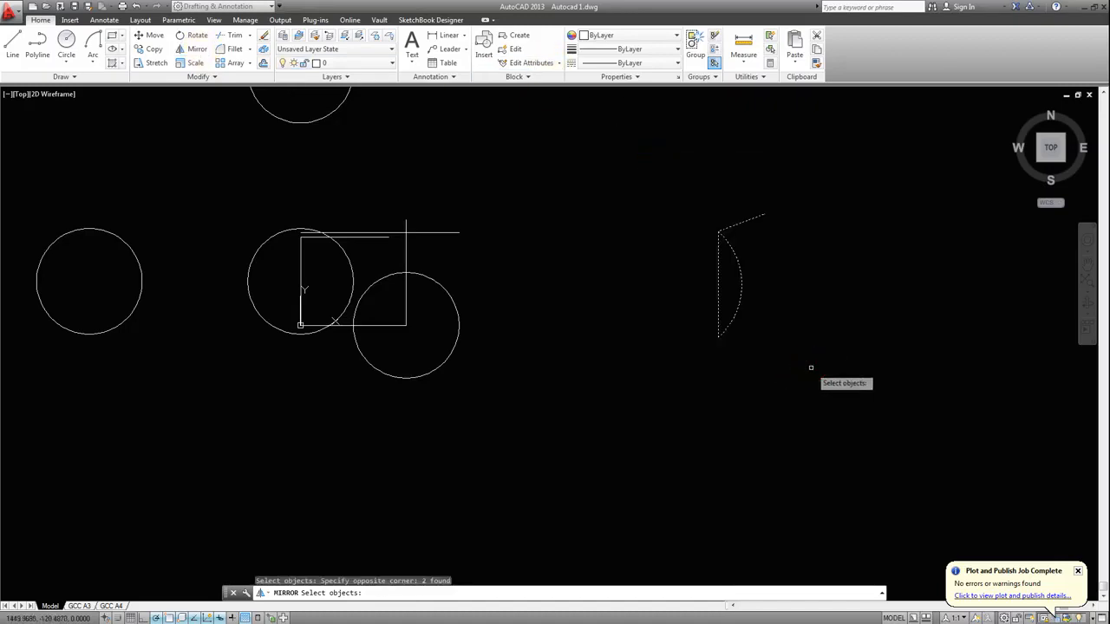
pyautogui.press('Return')
pyautogui.scroll(3, 732, 249)
pyautogui.scroll(-1, 733, 249)
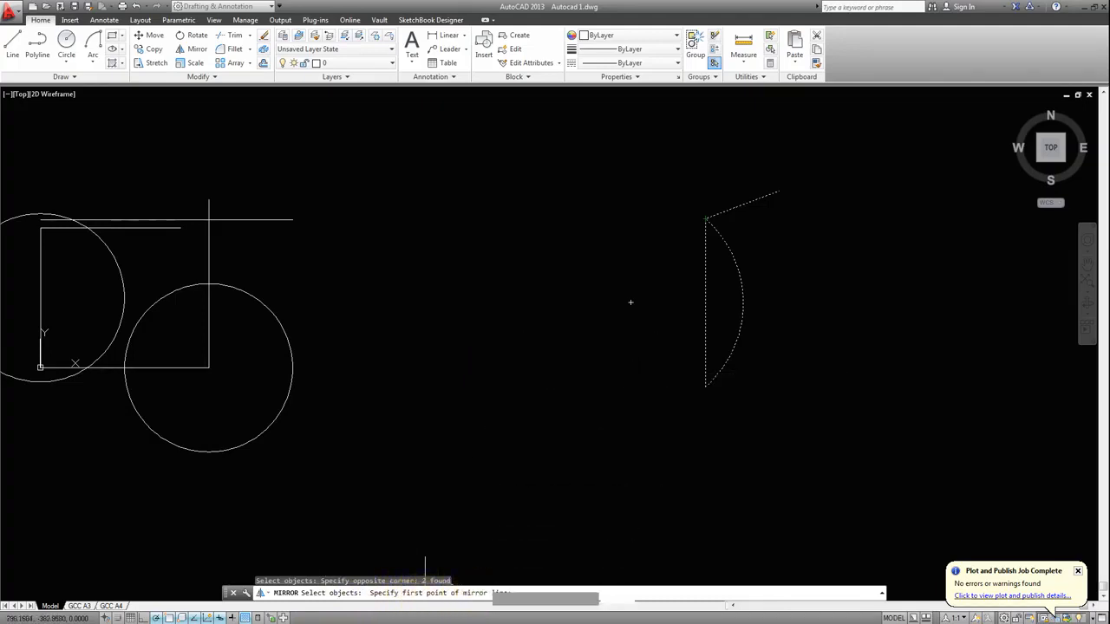
pyautogui.click(701, 217)
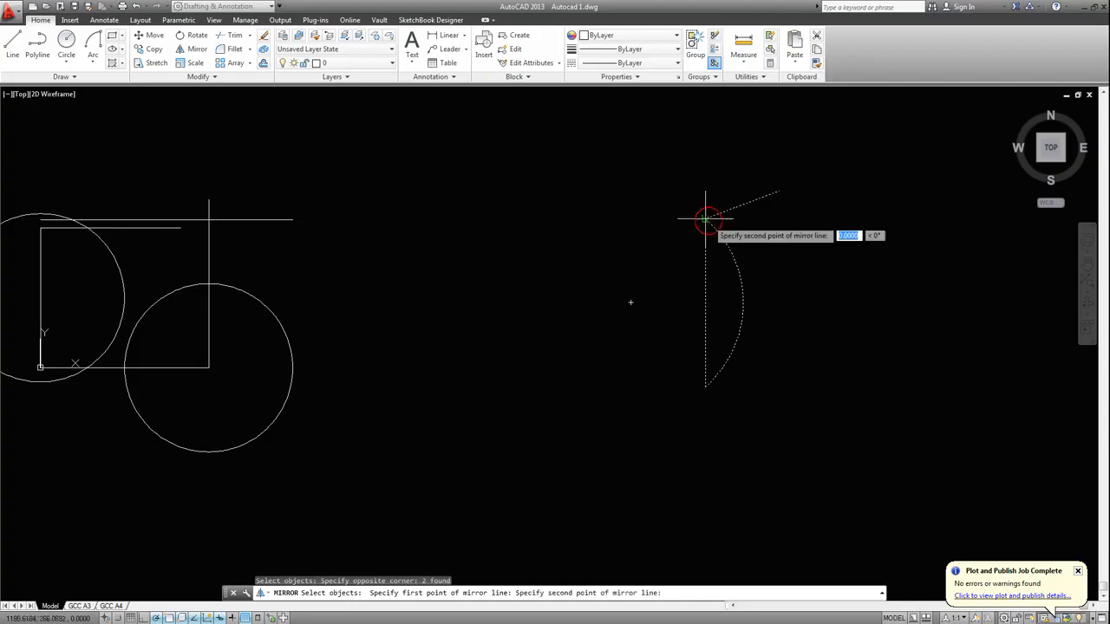
pyautogui.click(704, 388)
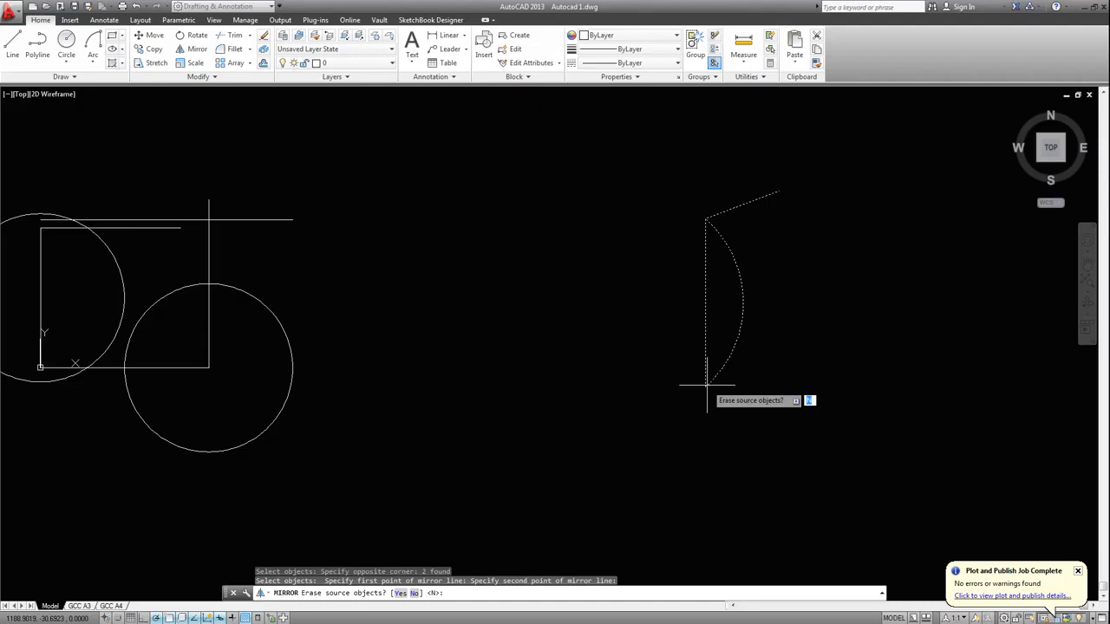
pyautogui.press('Return')
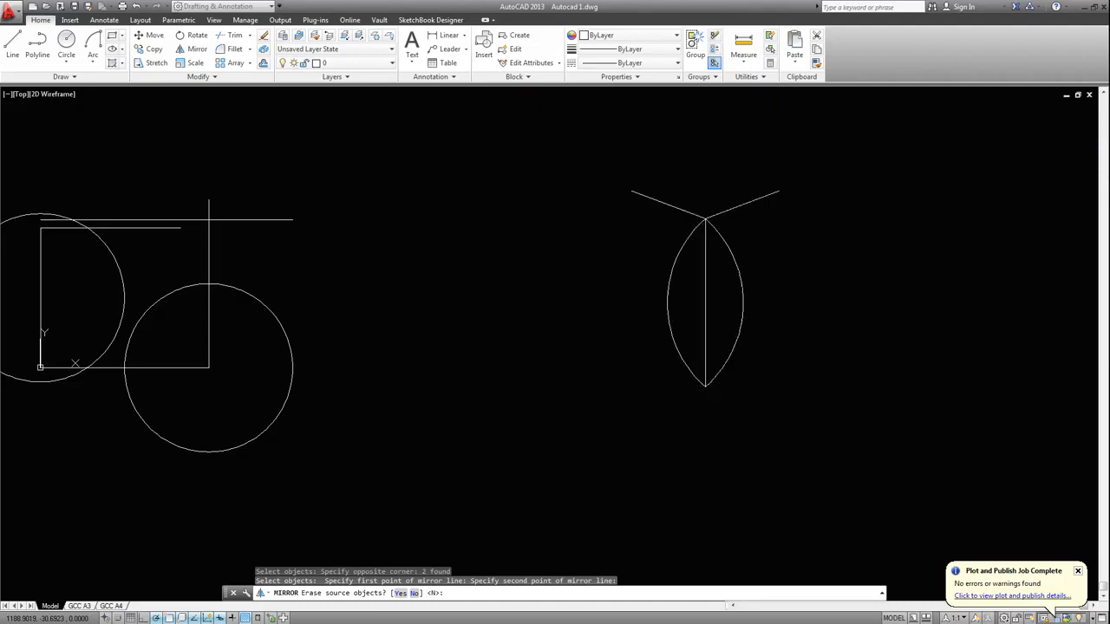
# Step: Draw a horizontal line about 802 long in the empty space above the mirrored leaf-like shape
pyautogui.scroll(-2, 588, 329)
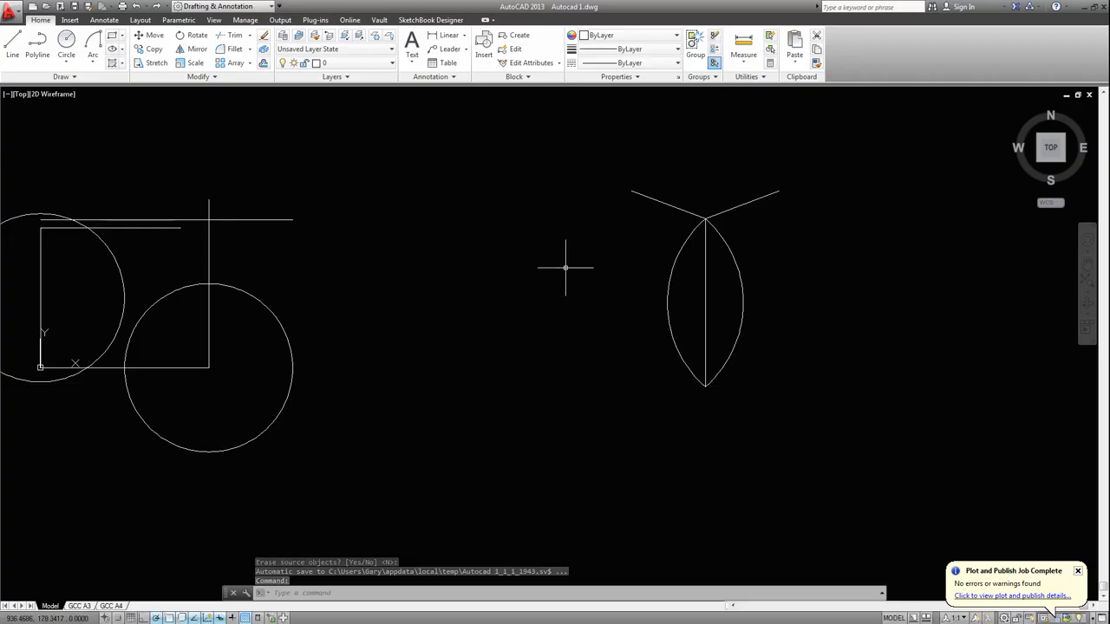
pyautogui.click(12, 41)
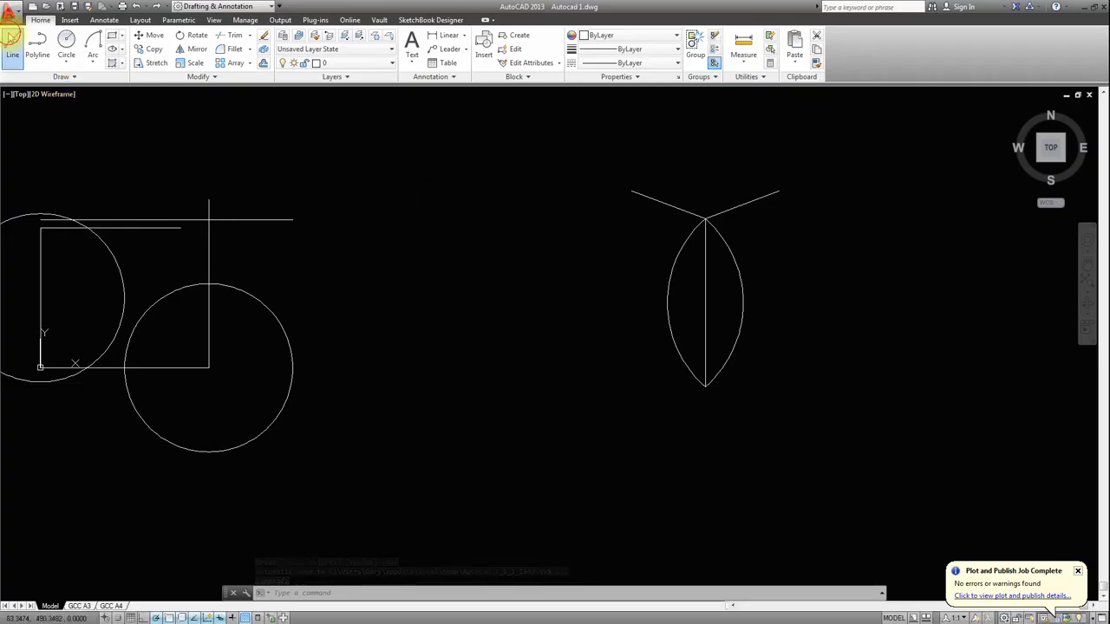
pyautogui.click(485, 119)
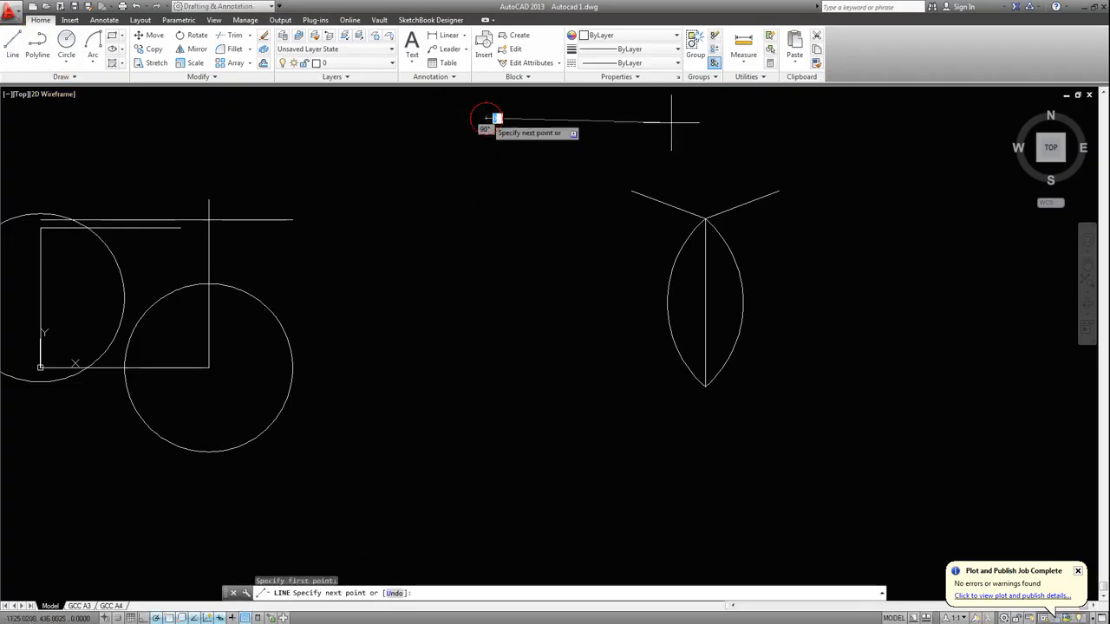
pyautogui.click(936, 118)
pyautogui.press('Escape')
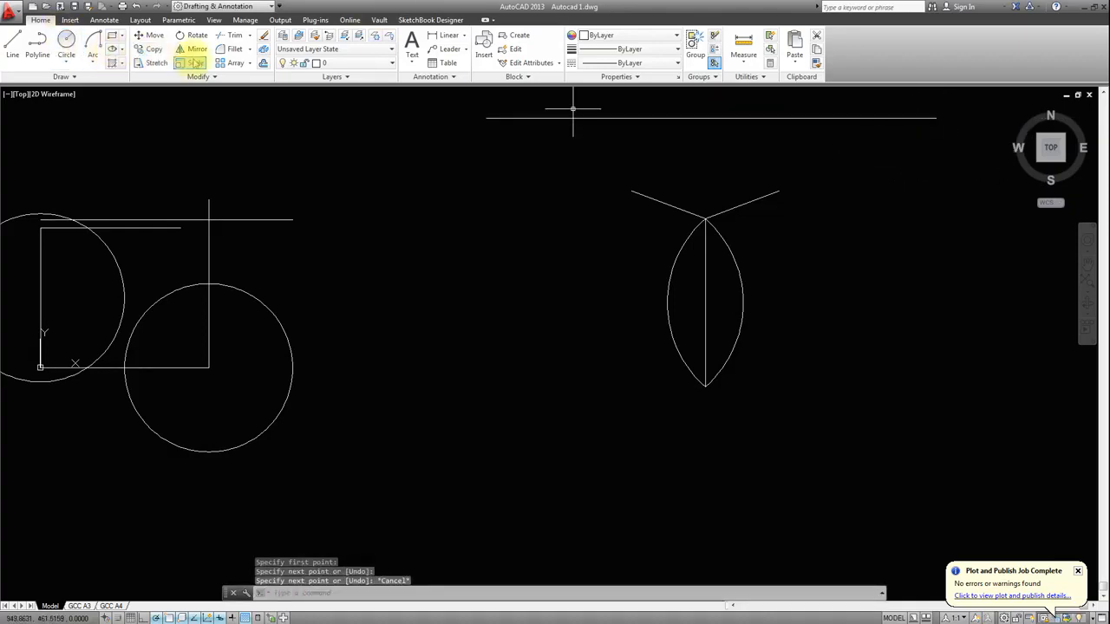
# Step: Mirror the whole leaf-like shape about the horizontal line above it, keeping the source objects
pyautogui.click(191, 49)
pyautogui.click(586, 147)
pyautogui.click(843, 429)
pyautogui.press('Return')
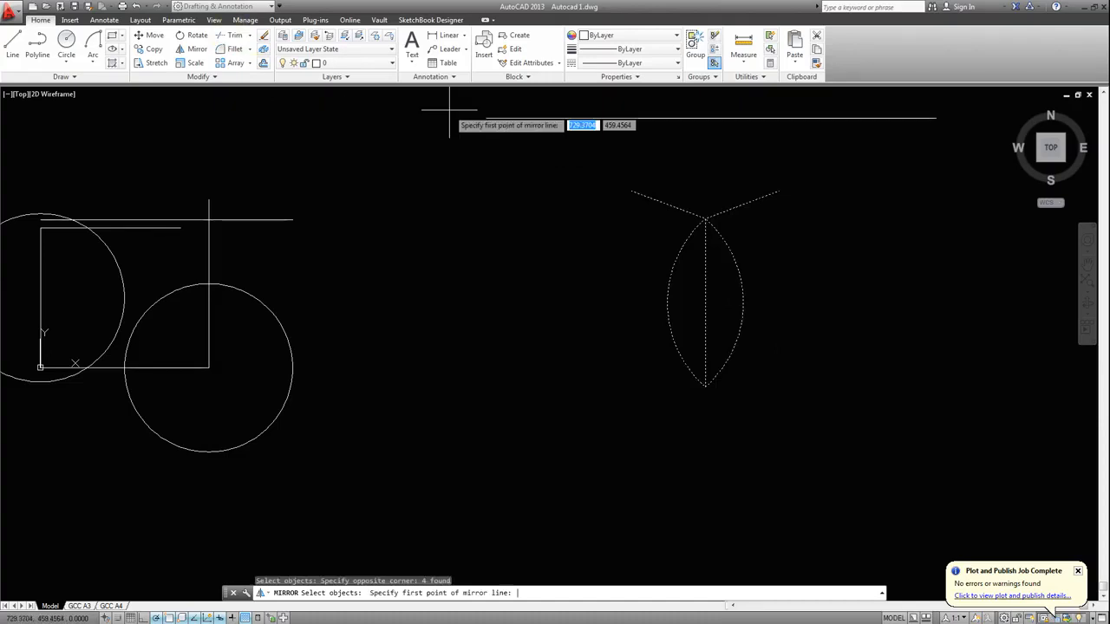
pyautogui.click(933, 118)
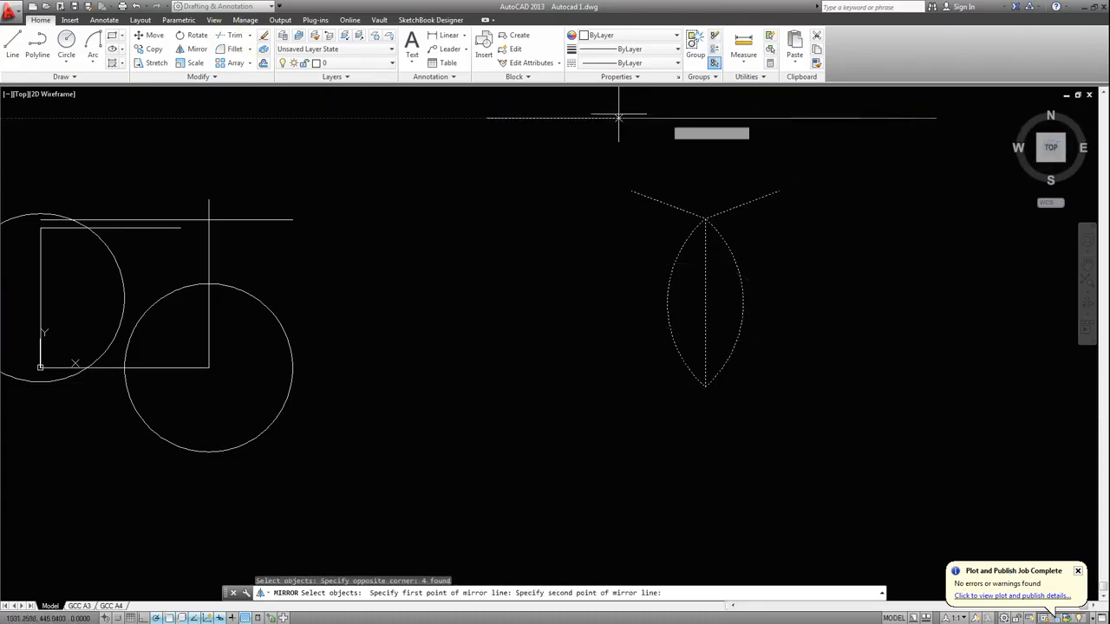
pyautogui.click(486, 118)
pyautogui.press('Return')
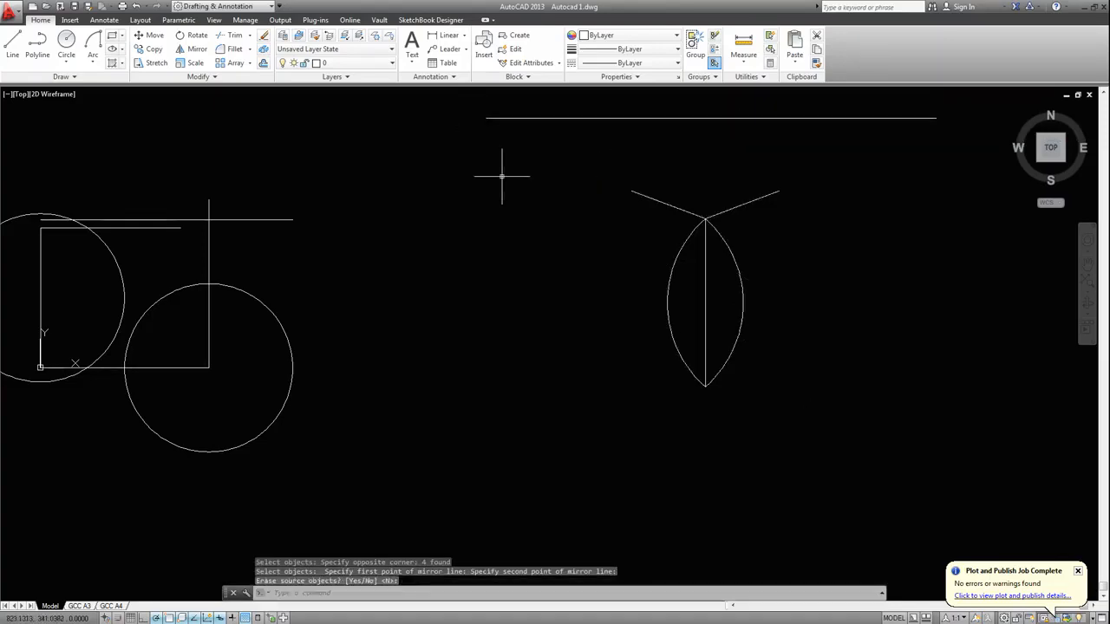
pyautogui.press('Return')
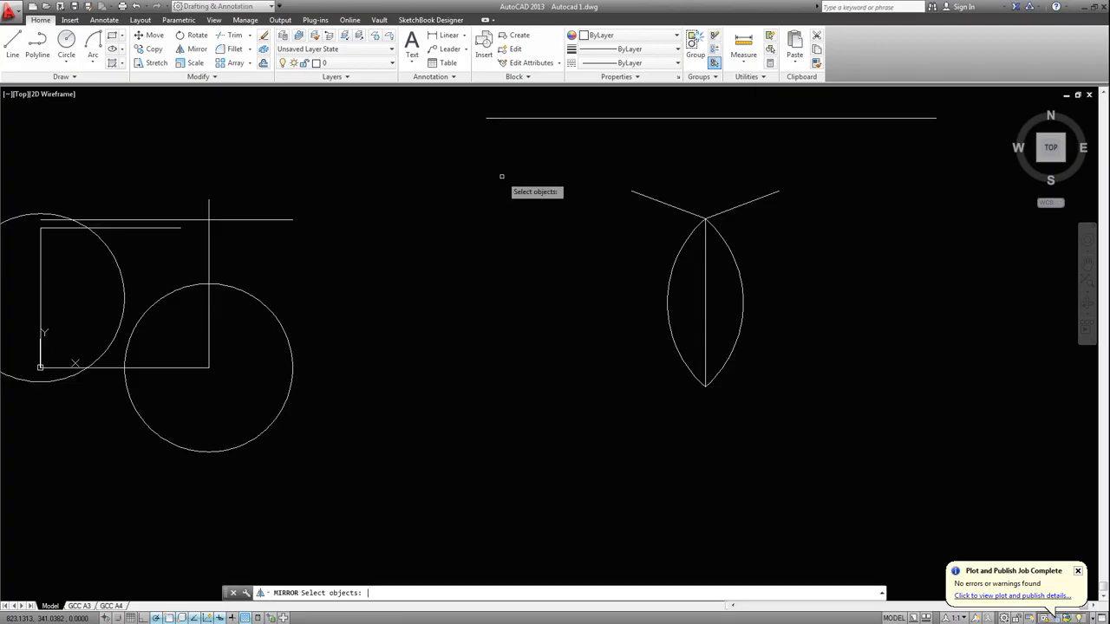
pyautogui.press('Escape')
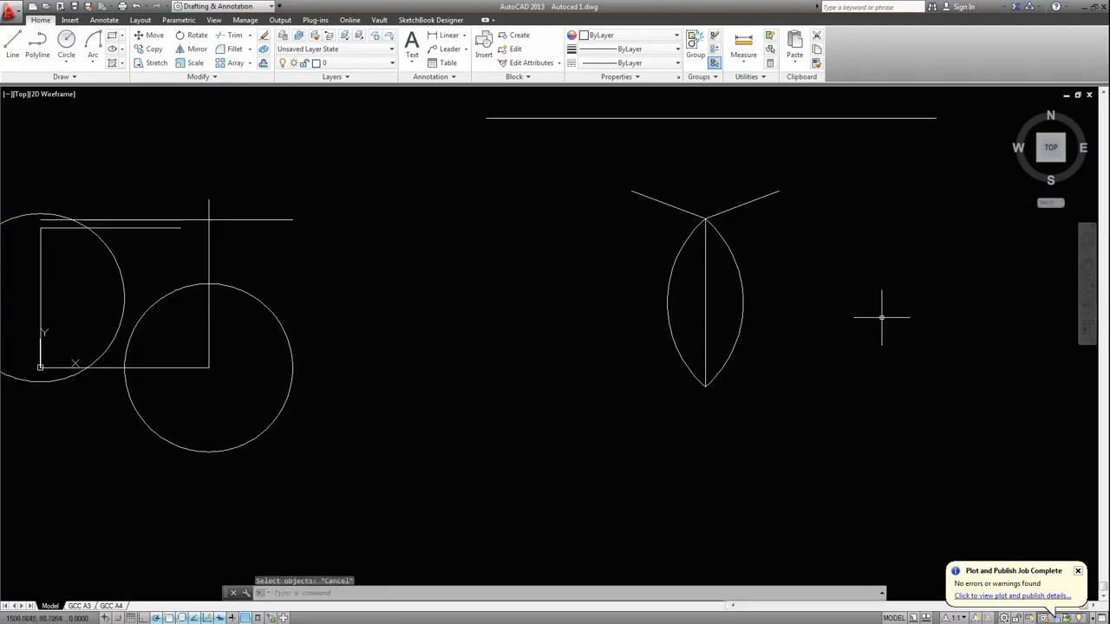
# Step: Draw a vertical line about 1175 long to the right of the two leaf-like shapes and their horizontal line
pyautogui.write('z')
pyautogui.press('Return')
pyautogui.write('e')
pyautogui.press('Return')
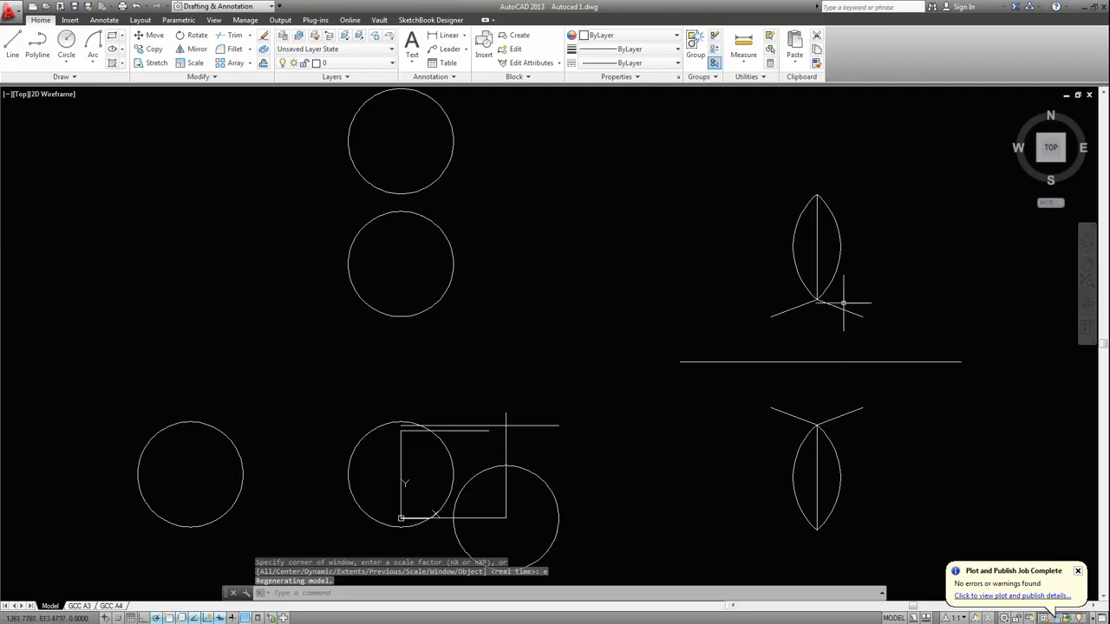
pyautogui.click(881, 361)
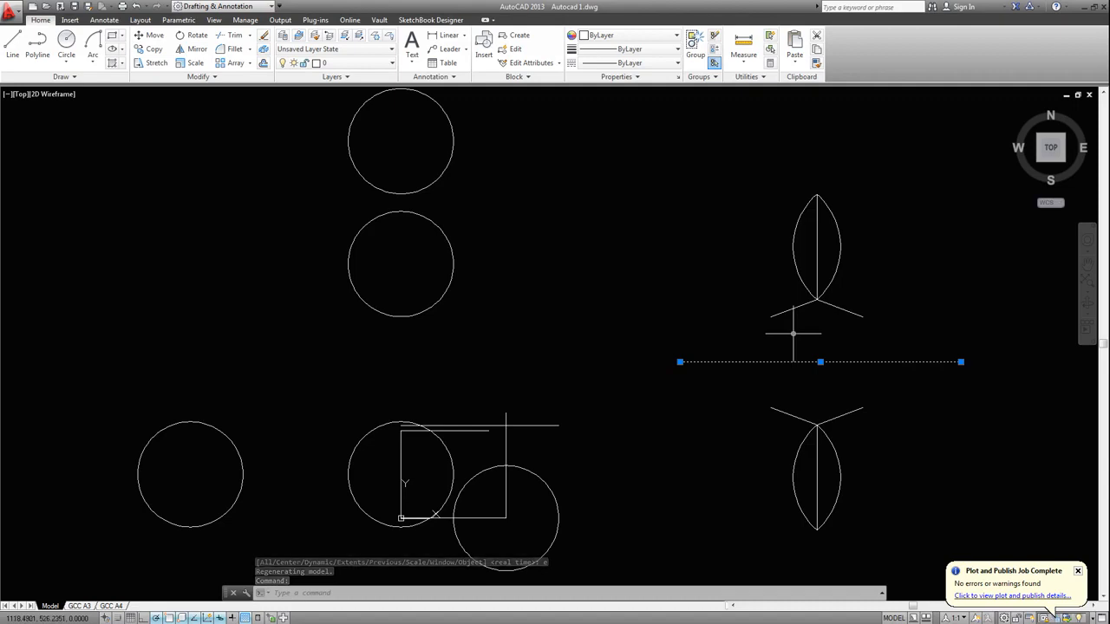
pyautogui.scroll(-3, 630, 236)
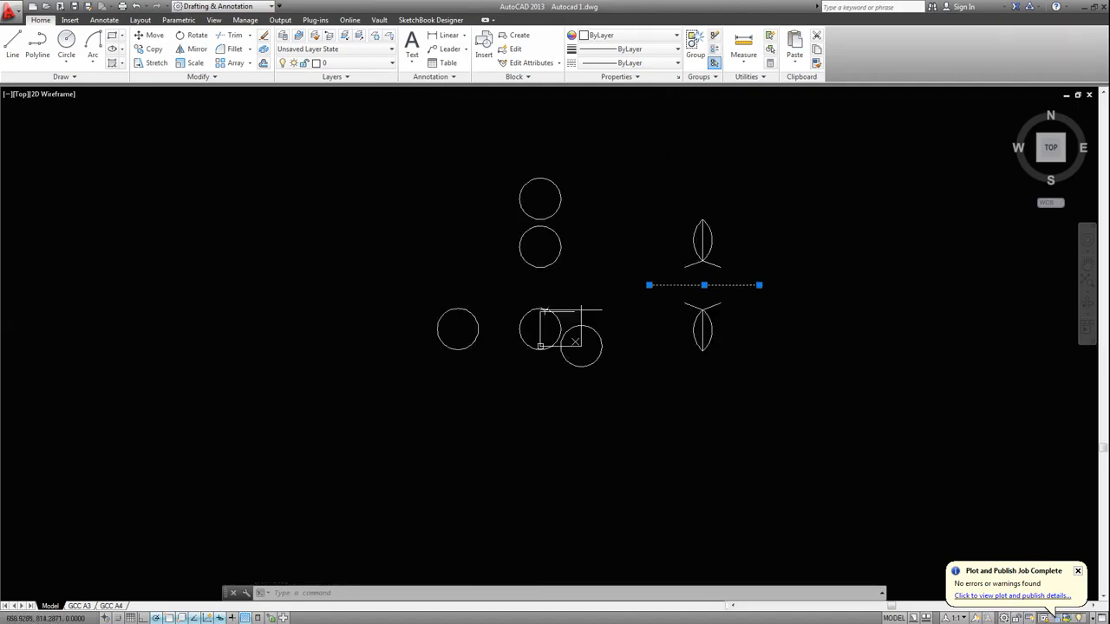
pyautogui.press('Escape')
pyautogui.press('Escape')
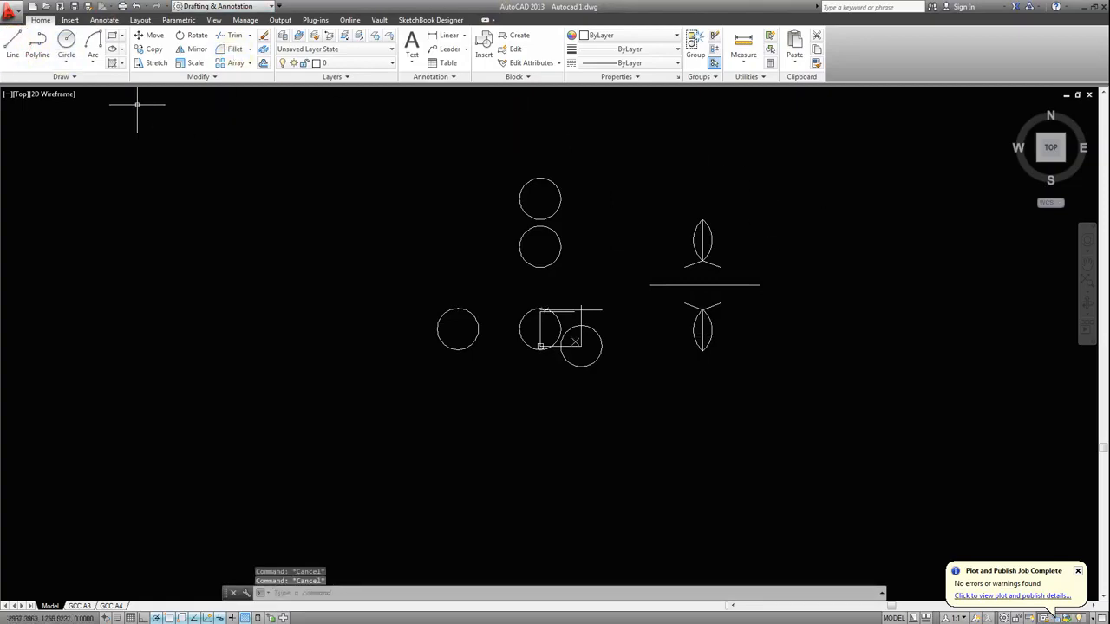
pyautogui.click(10, 48)
pyautogui.click(802, 208)
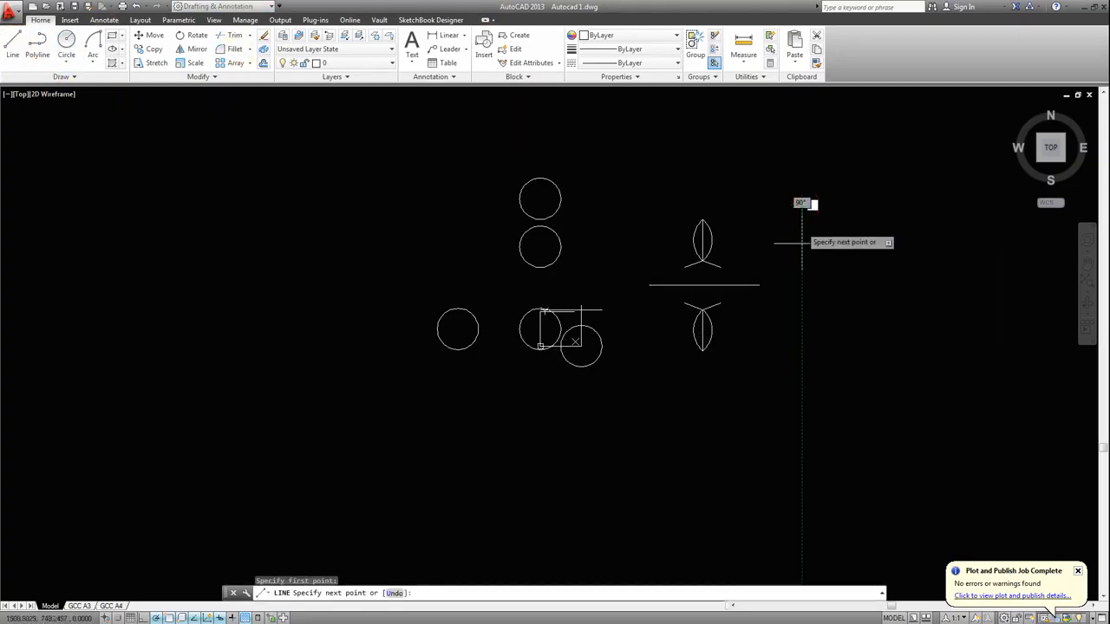
pyautogui.click(802, 366)
pyautogui.press('Escape')
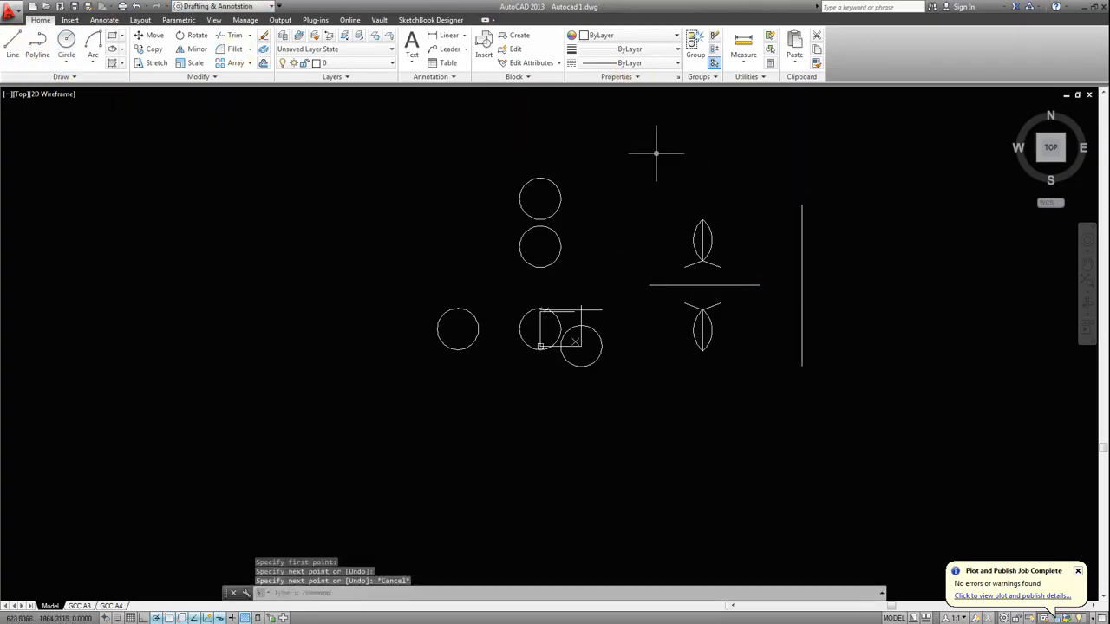
# Step: Mirror both leaf-like shapes and the horizontal line between them about the vertical line, keeping the source objects
pyautogui.click(192, 49)
pyautogui.click(767, 193)
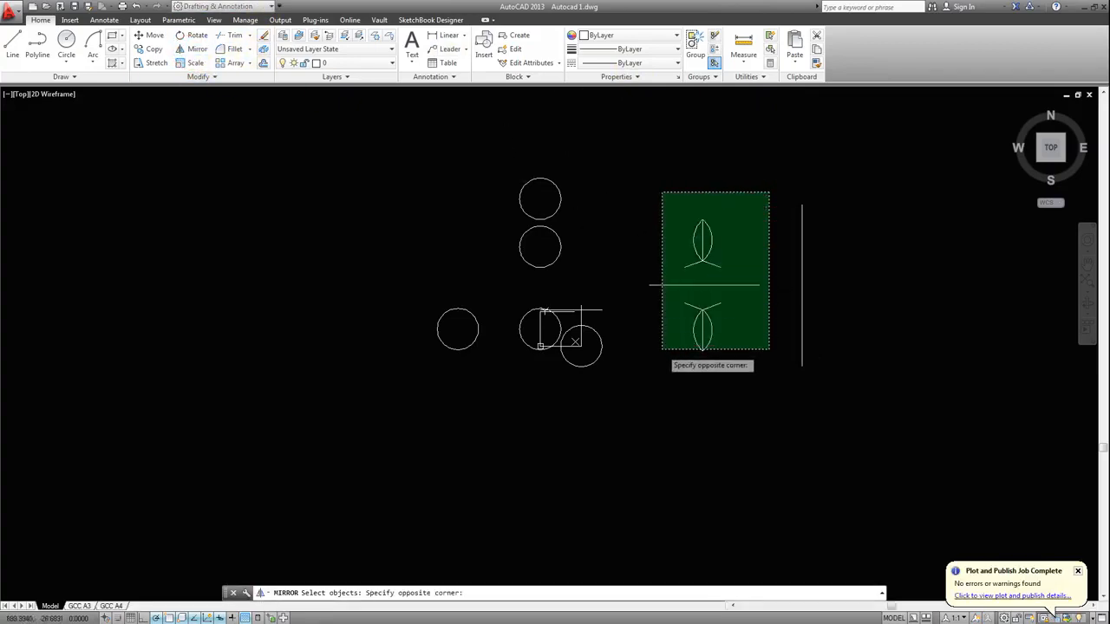
pyautogui.click(661, 359)
pyautogui.press('Return')
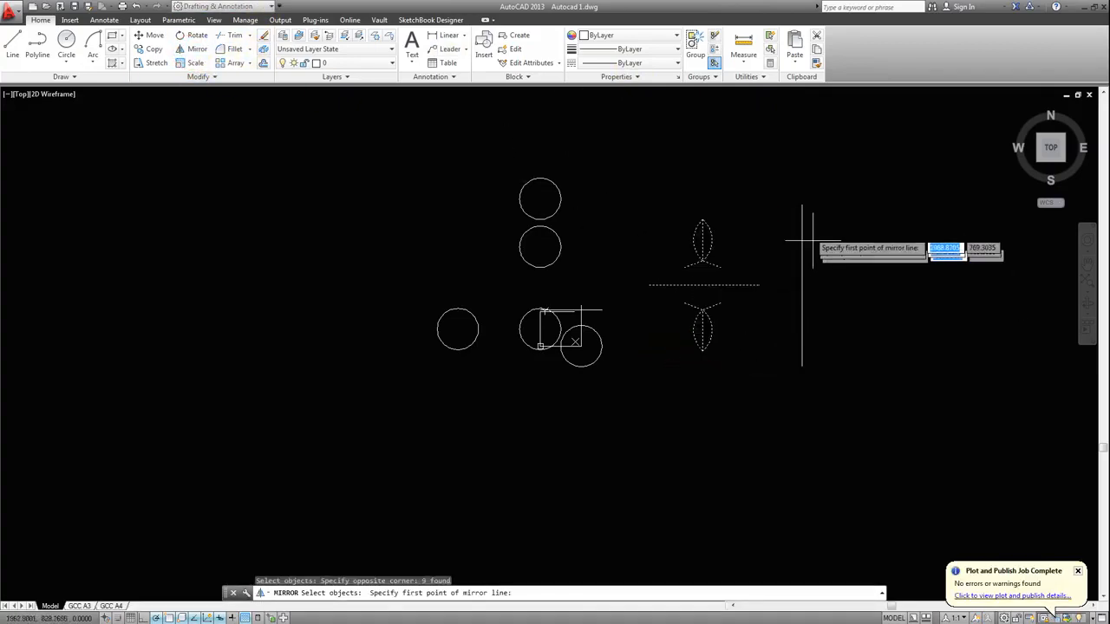
pyautogui.click(801, 206)
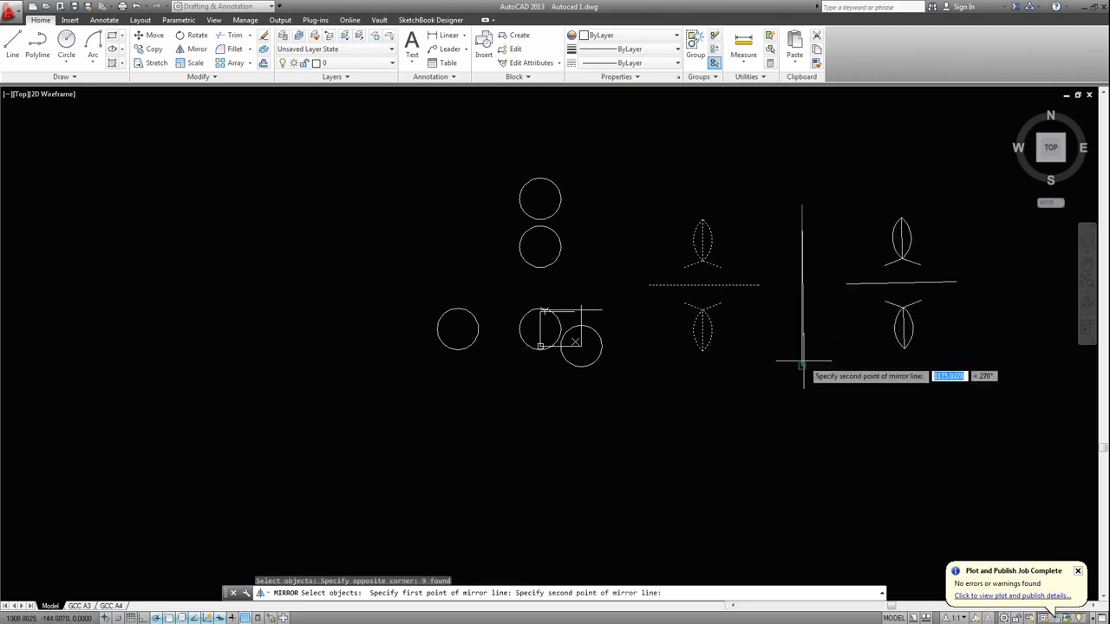
pyautogui.click(800, 364)
pyautogui.press('Return')
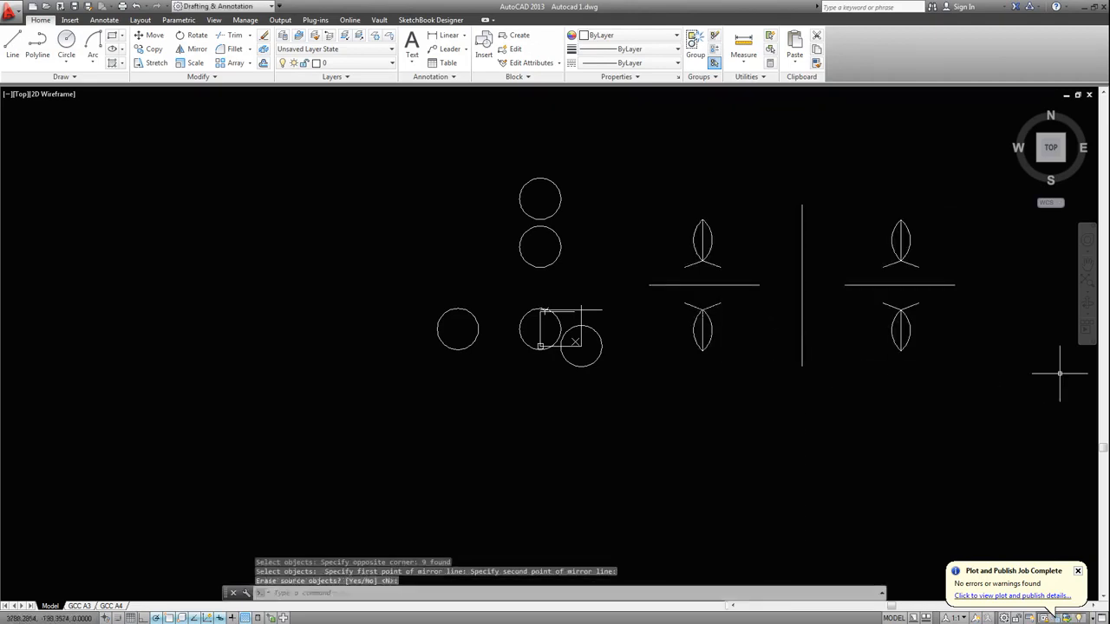
# Step: Draw a short horizontal line crossing the upper part of the vertical mirror line
pyautogui.scroll(3, 982, 192)
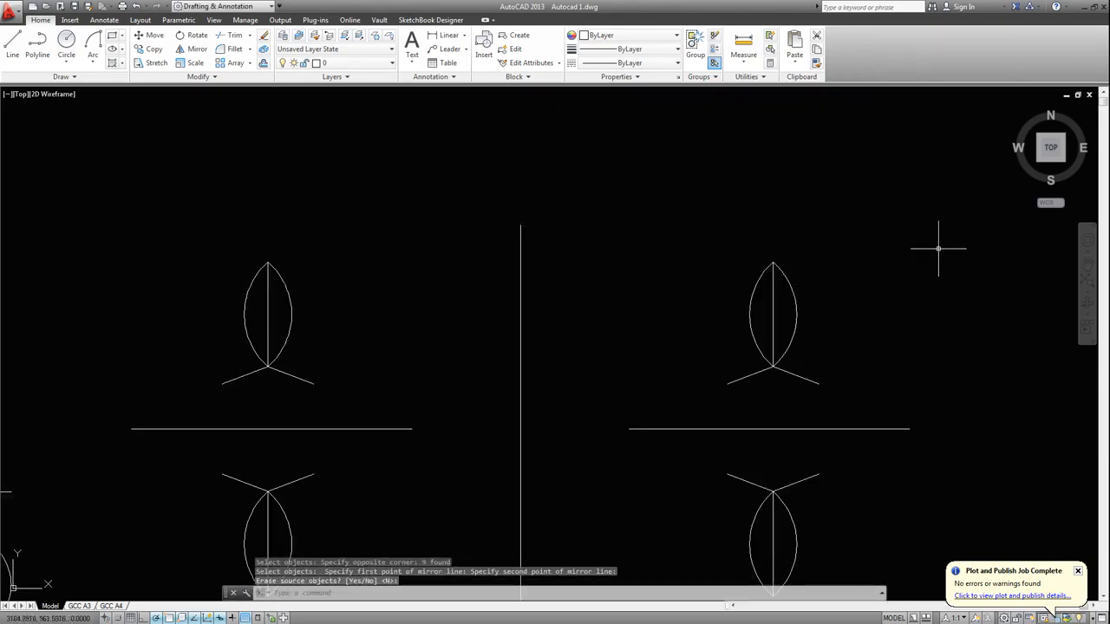
pyautogui.scroll(-3, 539, 155)
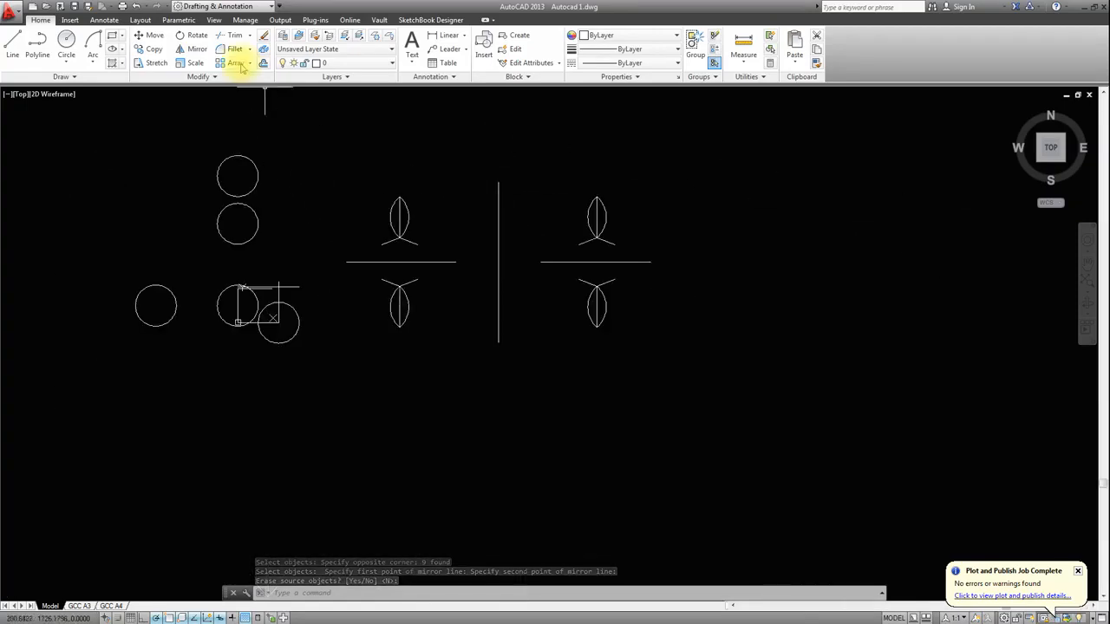
pyautogui.scroll(2, 247, 49)
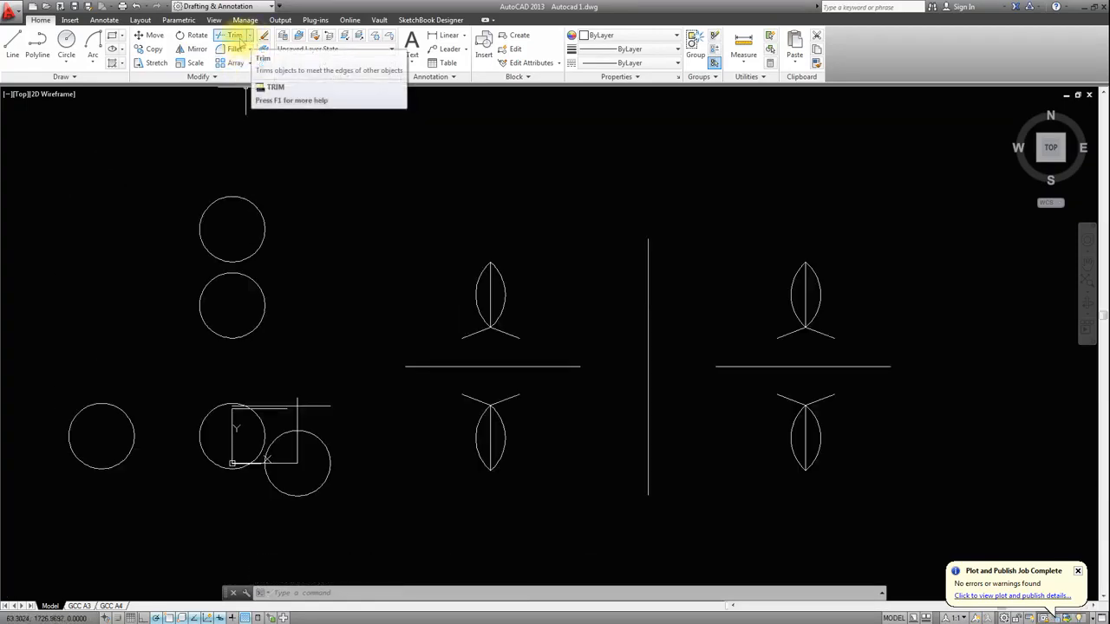
pyautogui.click(13, 43)
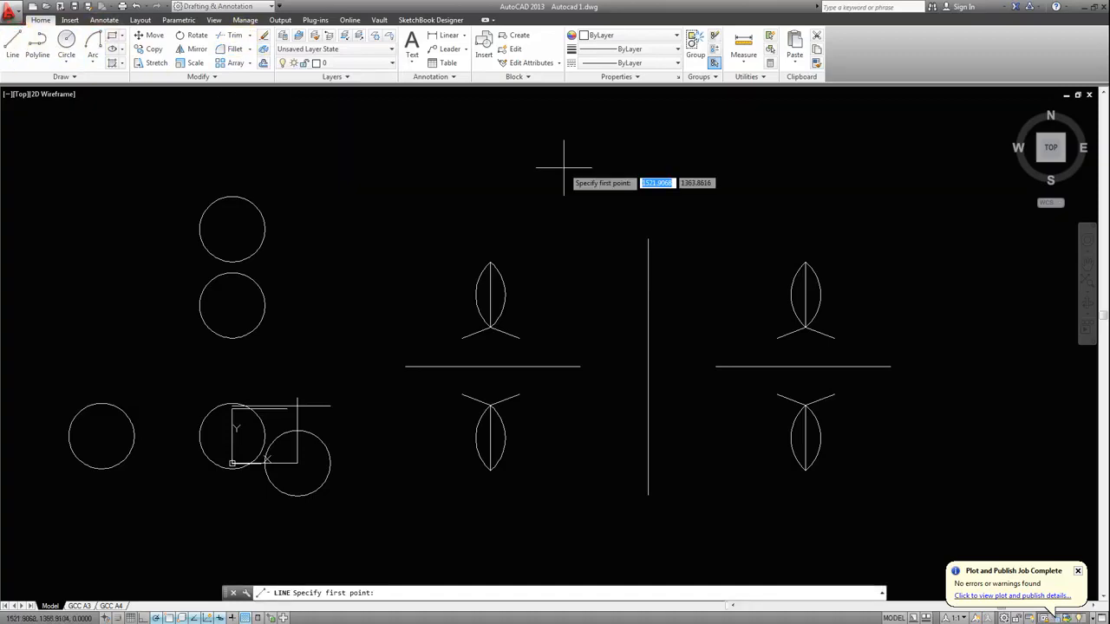
pyautogui.click(698, 297)
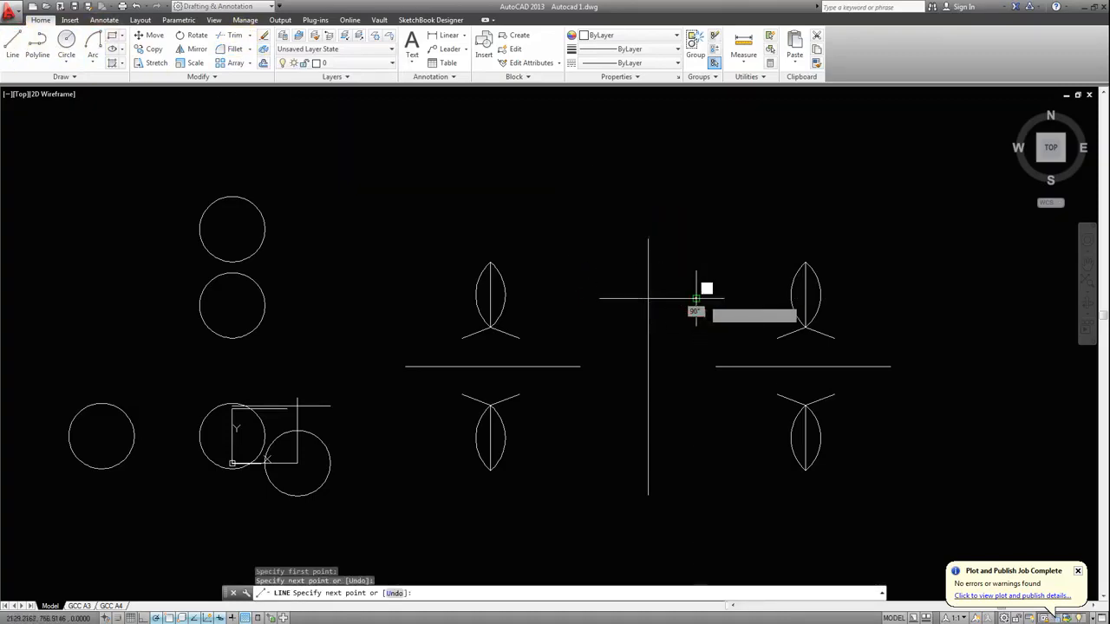
pyautogui.press('Escape')
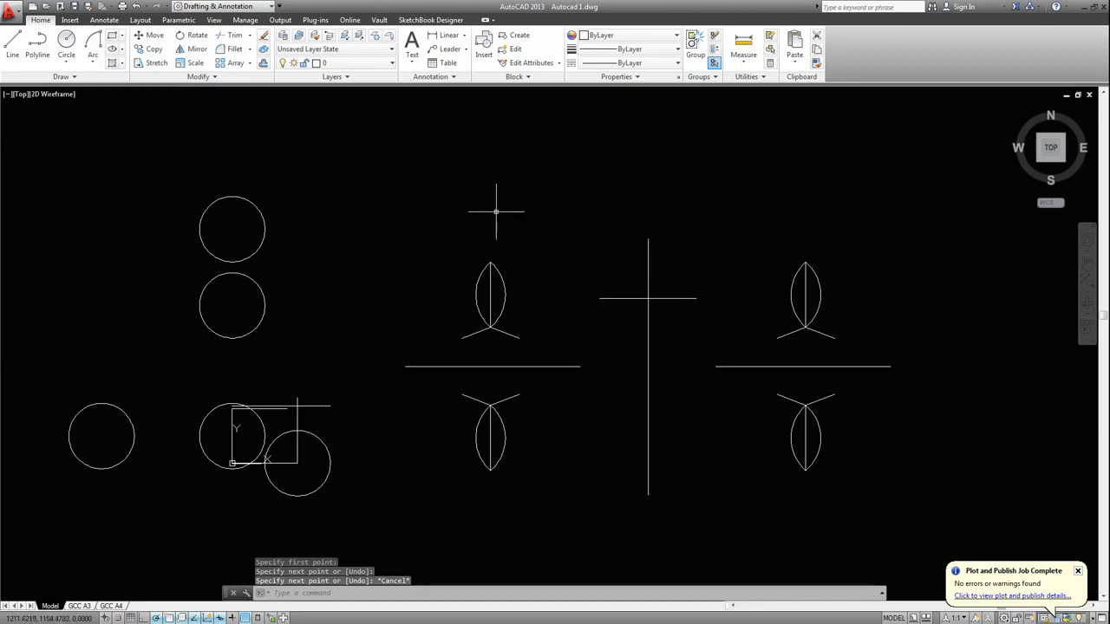
# Step: Trim off the right half of the short horizontal line, using it and the crossing vertical line as cutting edges
pyautogui.click(223, 35)
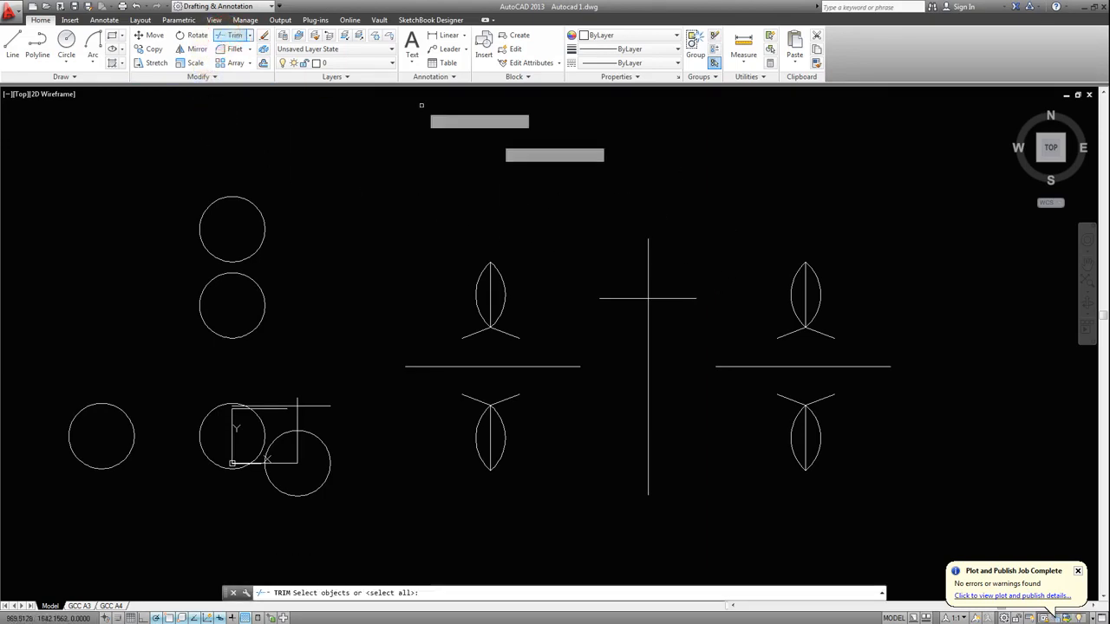
pyautogui.click(672, 261)
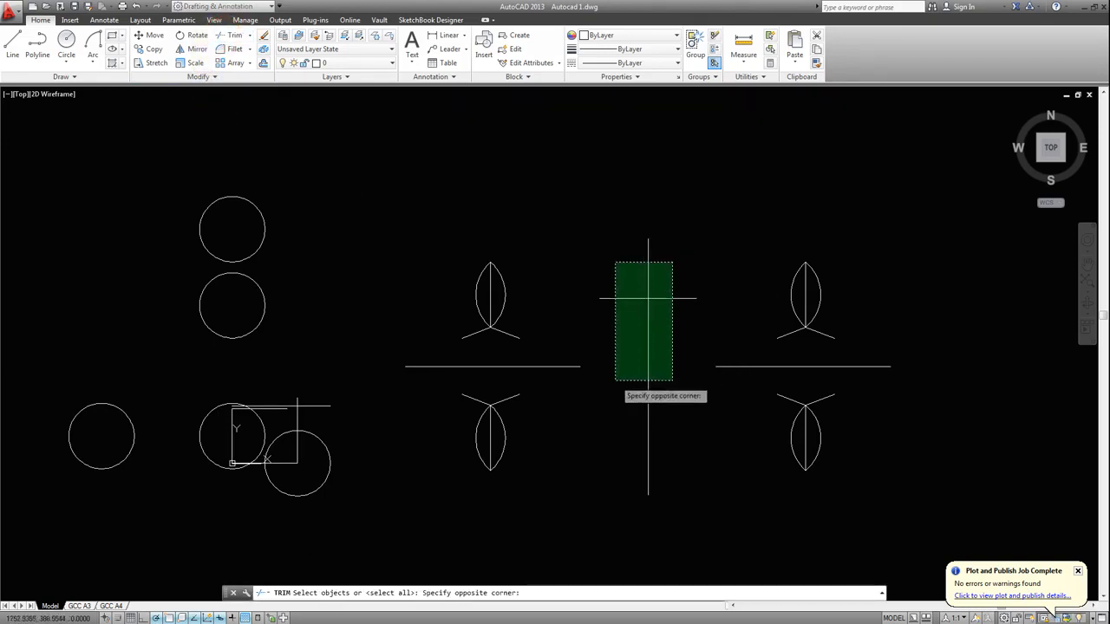
pyautogui.click(614, 379)
pyautogui.press('Return')
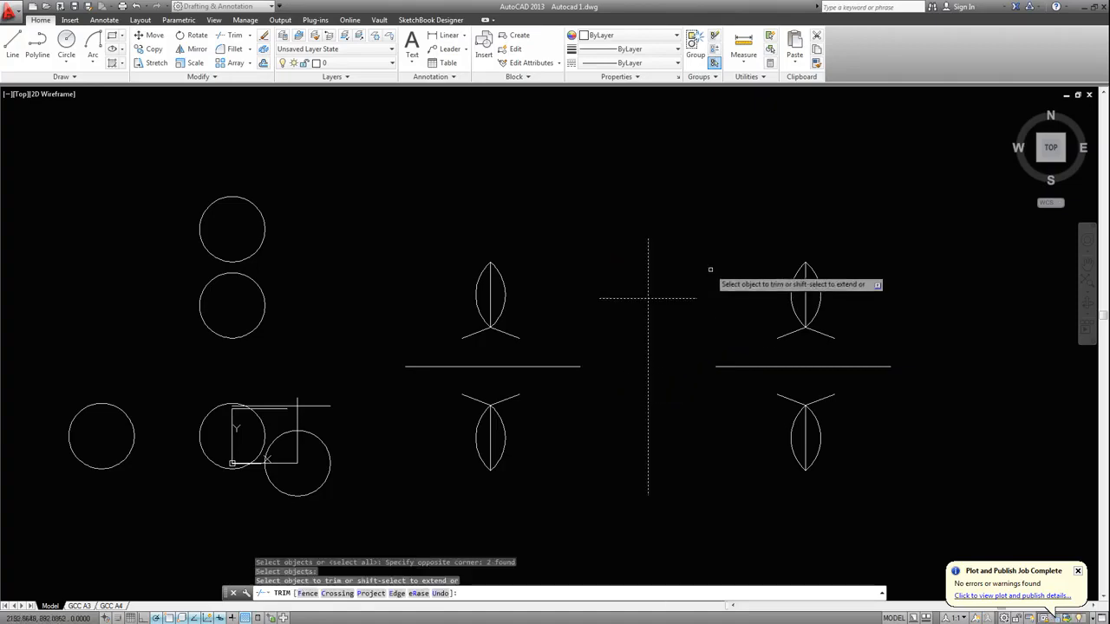
pyautogui.scroll(5, 705, 270)
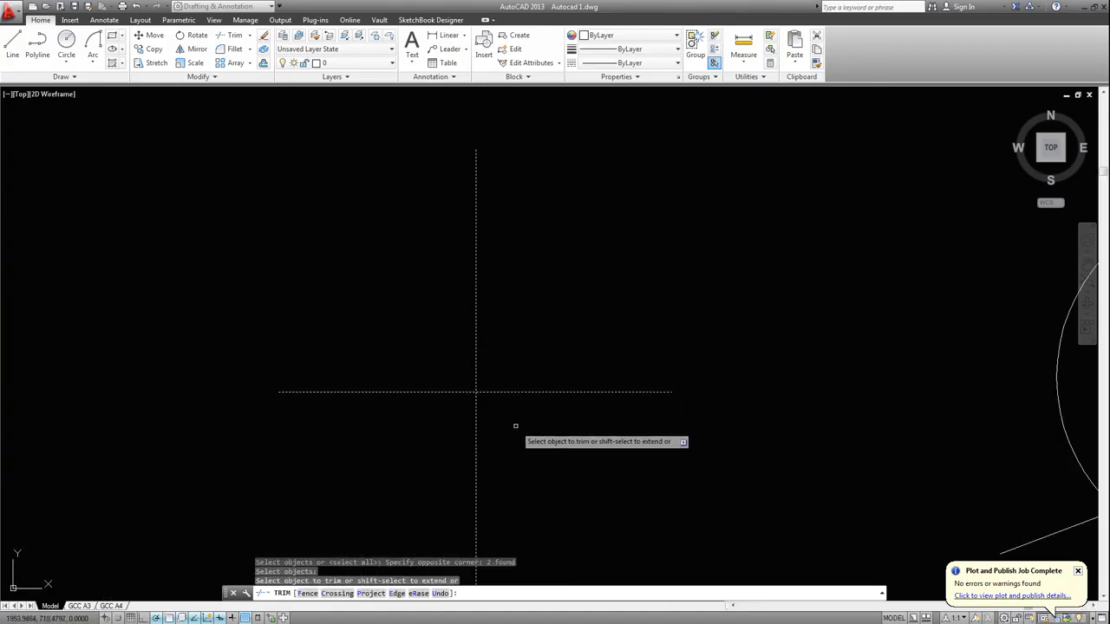
pyautogui.scroll(-3, 562, 283)
pyautogui.scroll(-2, 550, 366)
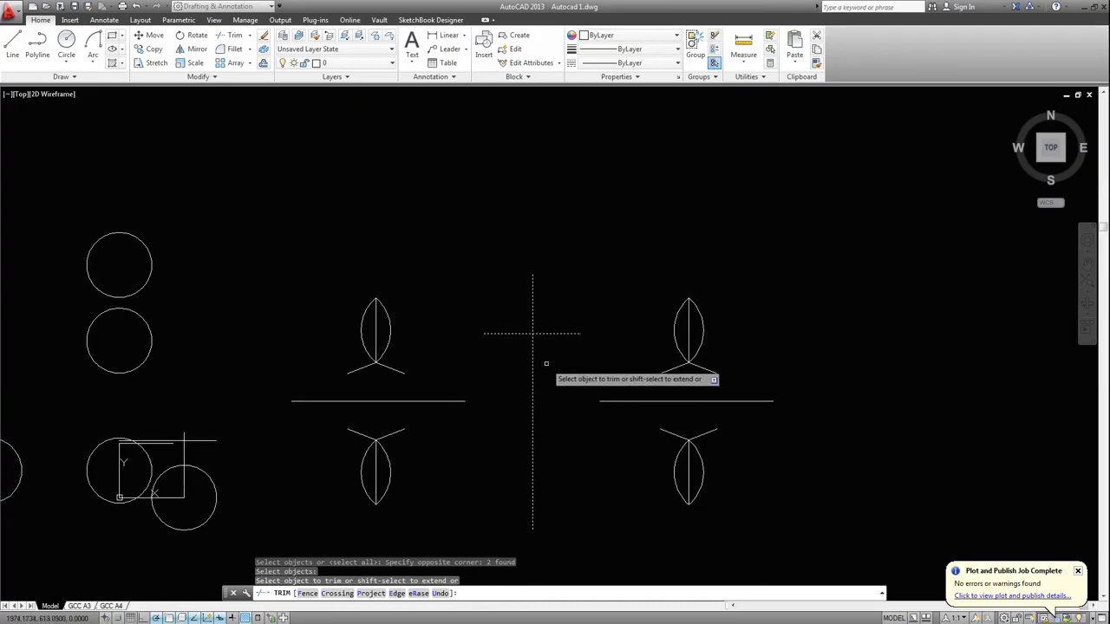
pyautogui.scroll(4, 547, 367)
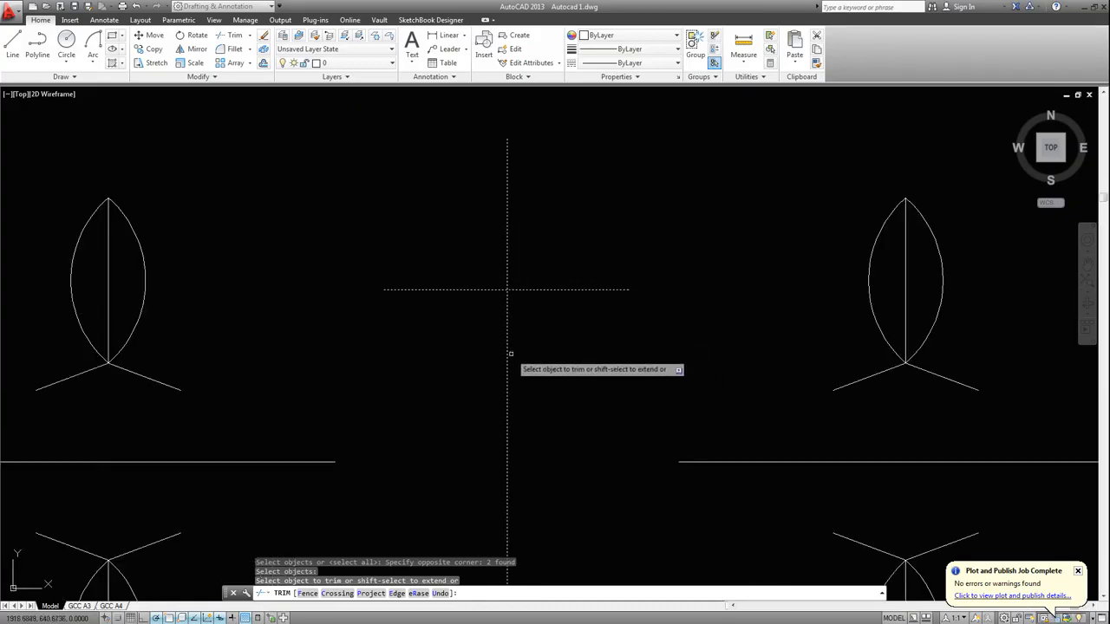
pyautogui.click(575, 289)
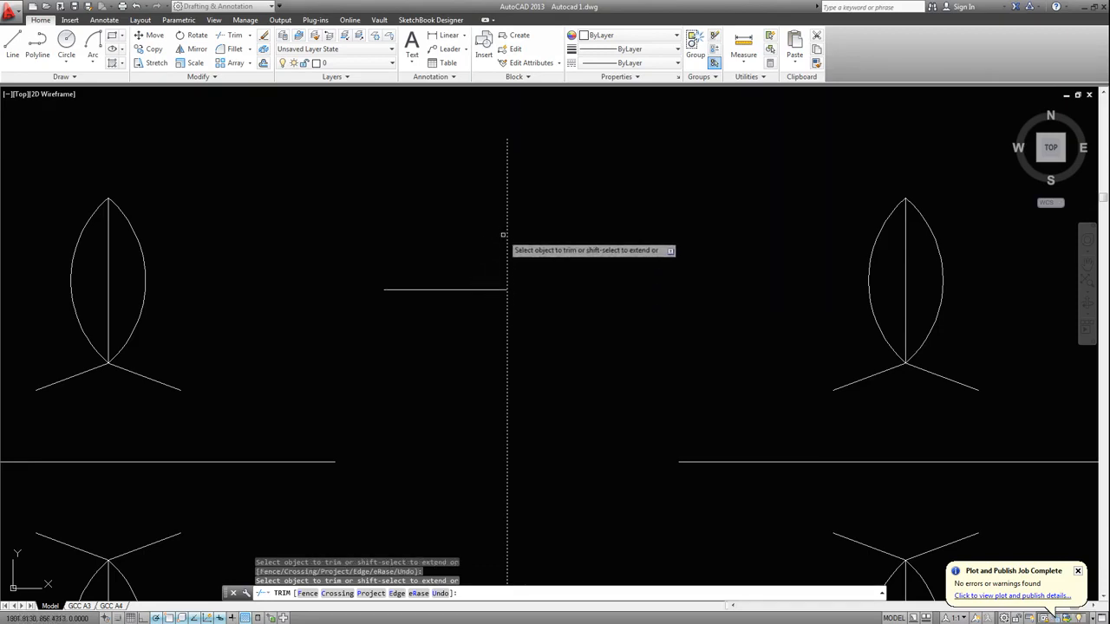
pyautogui.press('Escape')
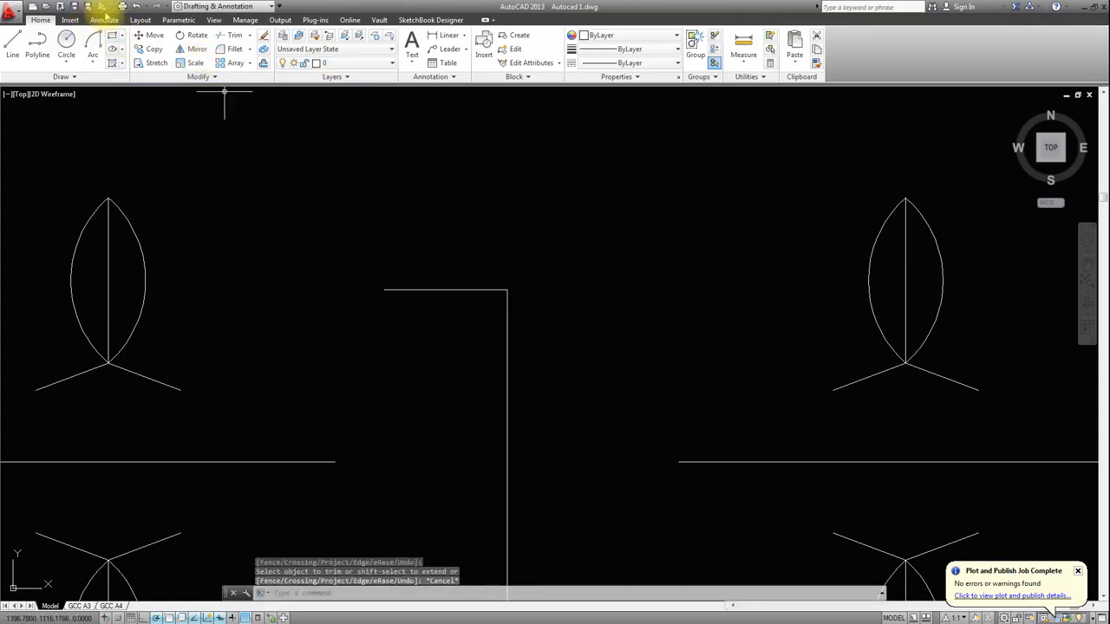
# Step: Undo the last trim, then try a new Trim with the short horizontal line as cutting edge
pyautogui.click(136, 7)
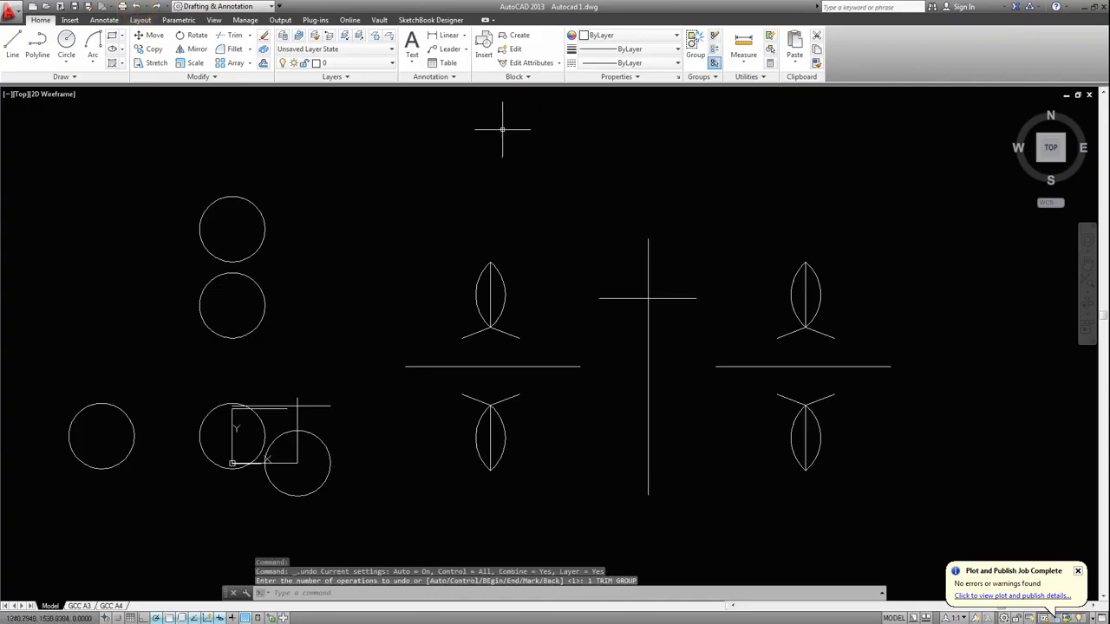
pyautogui.scroll(2, 710, 316)
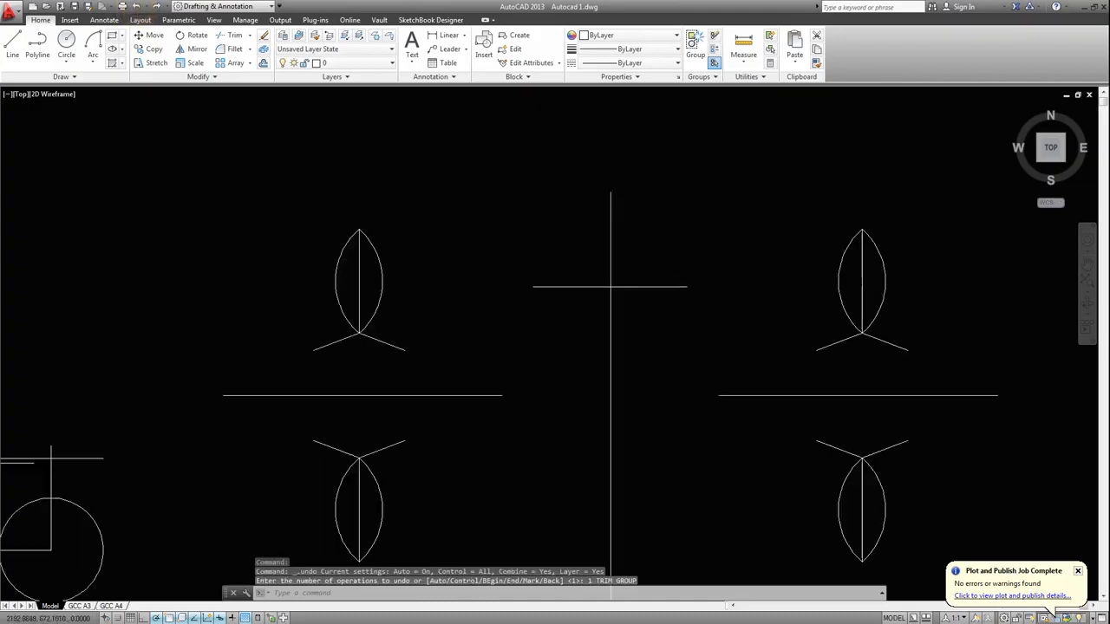
pyautogui.click(230, 35)
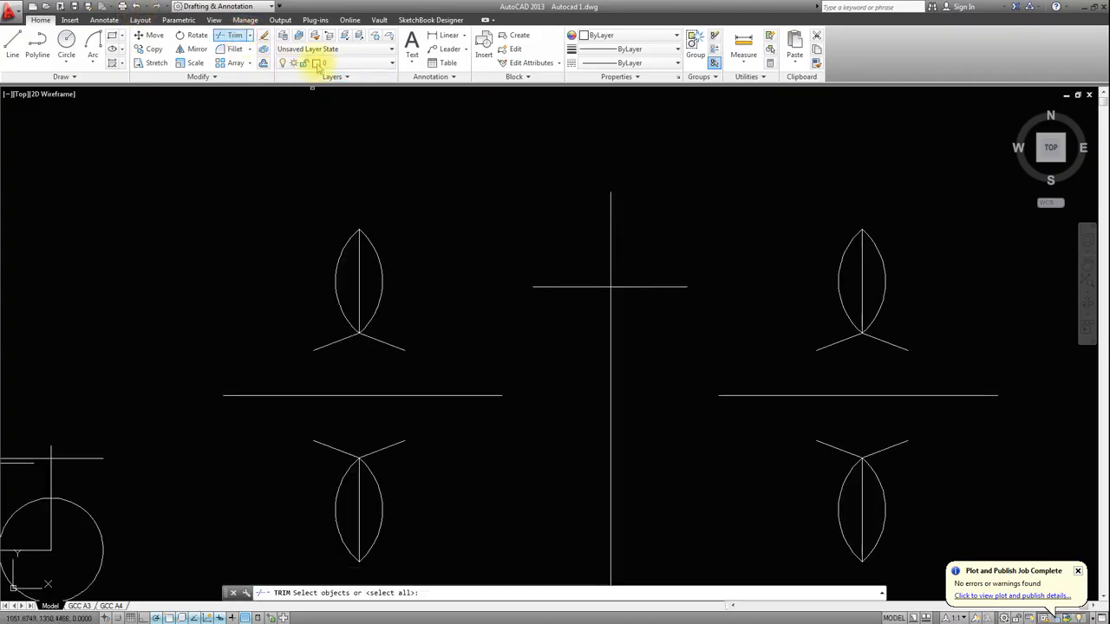
pyautogui.click(629, 287)
pyautogui.press('Return')
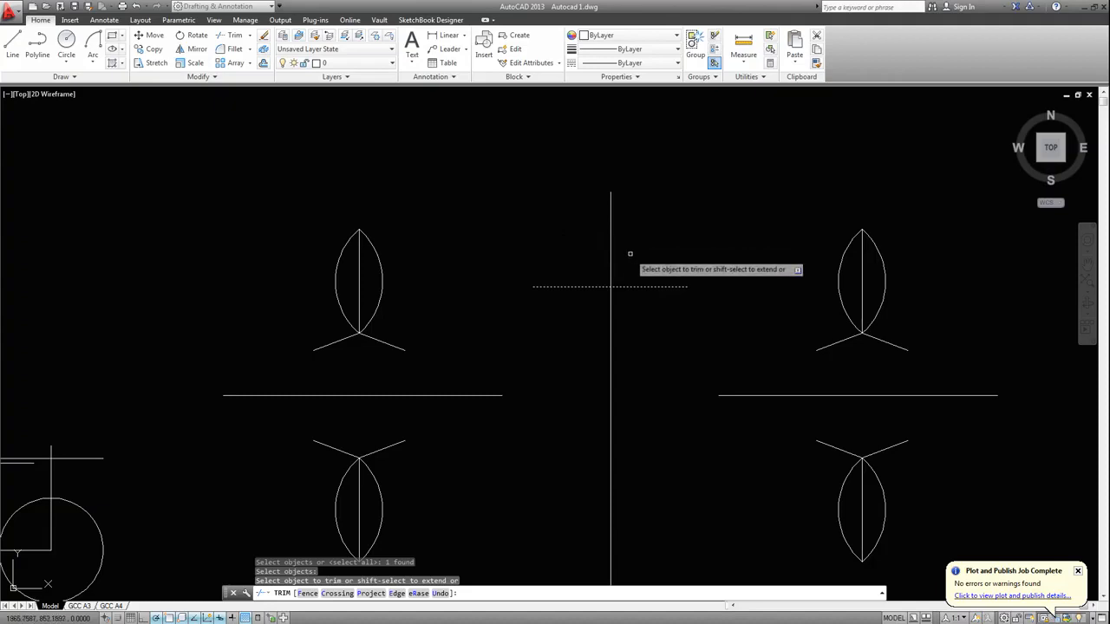
pyautogui.press('Escape')
# Step: Trim off the part of the vertical line above the short horizontal line, using the horizontal line as the cutting edge
pyautogui.press('Return')
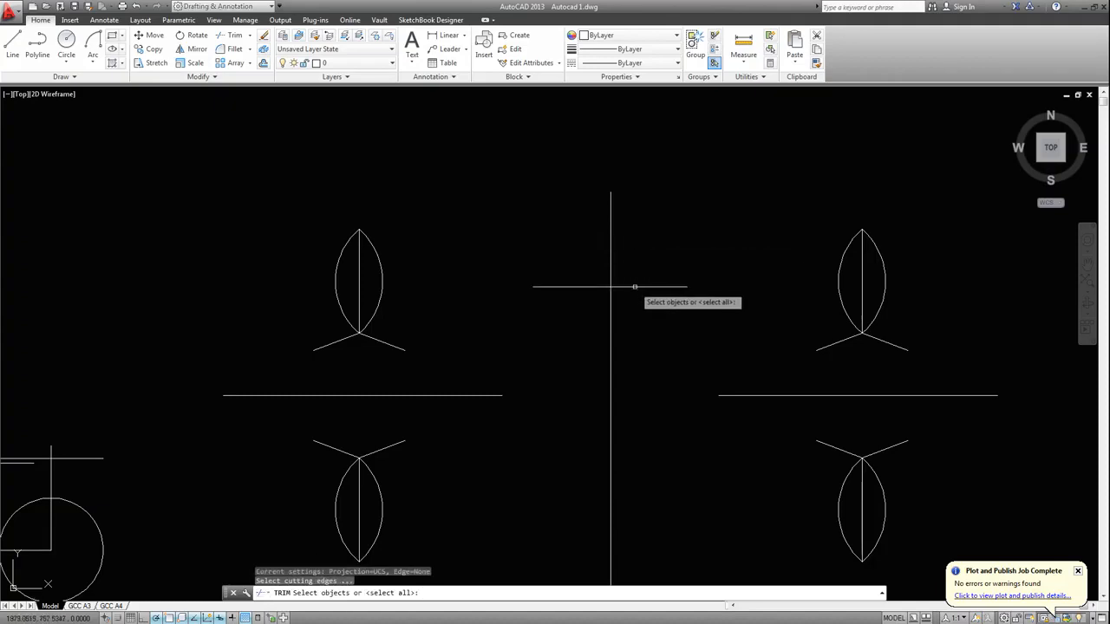
pyautogui.click(636, 285)
pyautogui.press('Return')
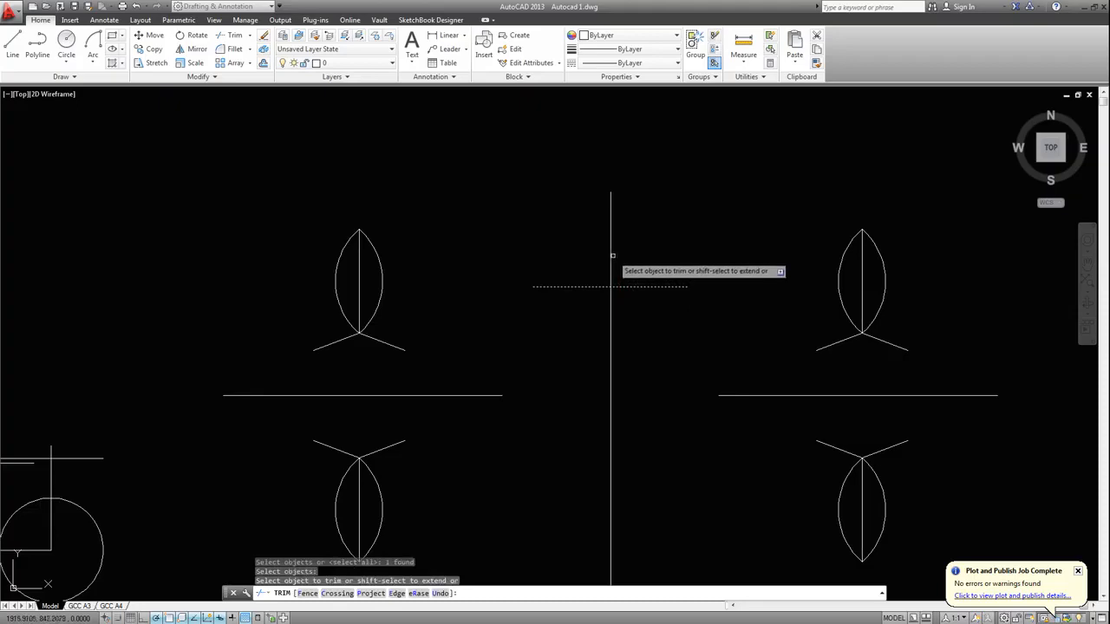
pyautogui.click(611, 255)
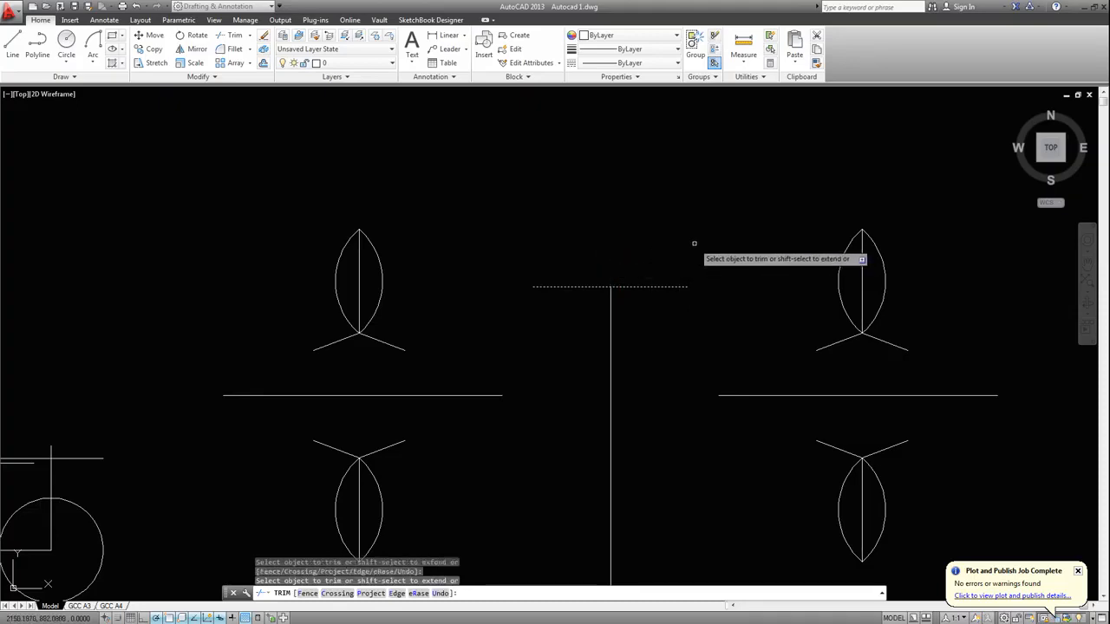
pyautogui.press('Escape')
# Step: Try to trim the vertical line below the short horizontal line, with both lines as cutting edges
pyautogui.press('Return')
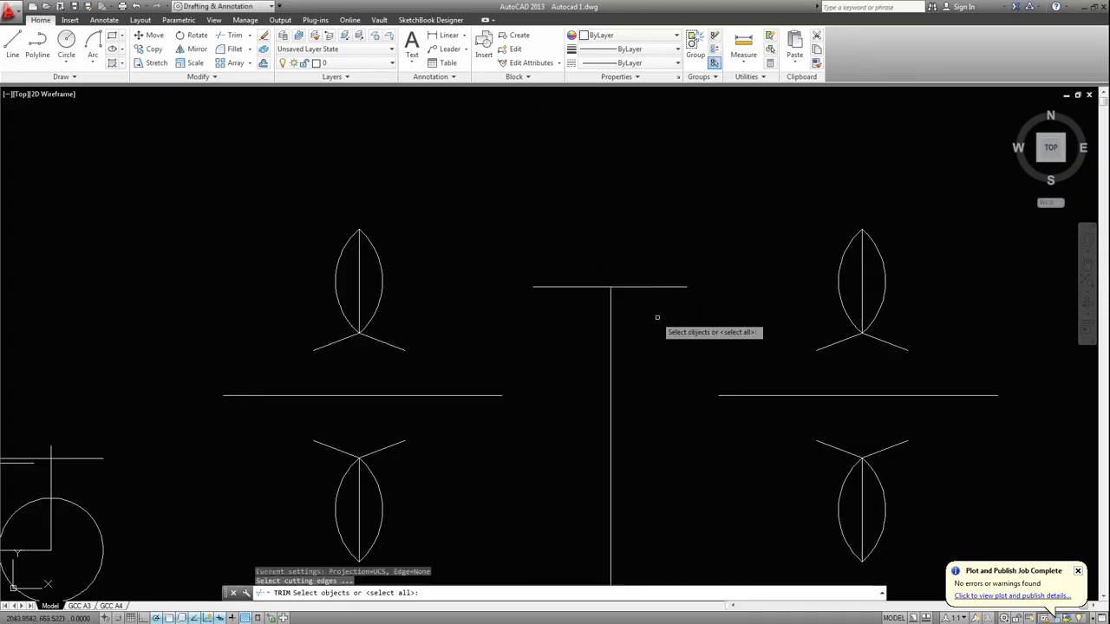
pyautogui.click(610, 341)
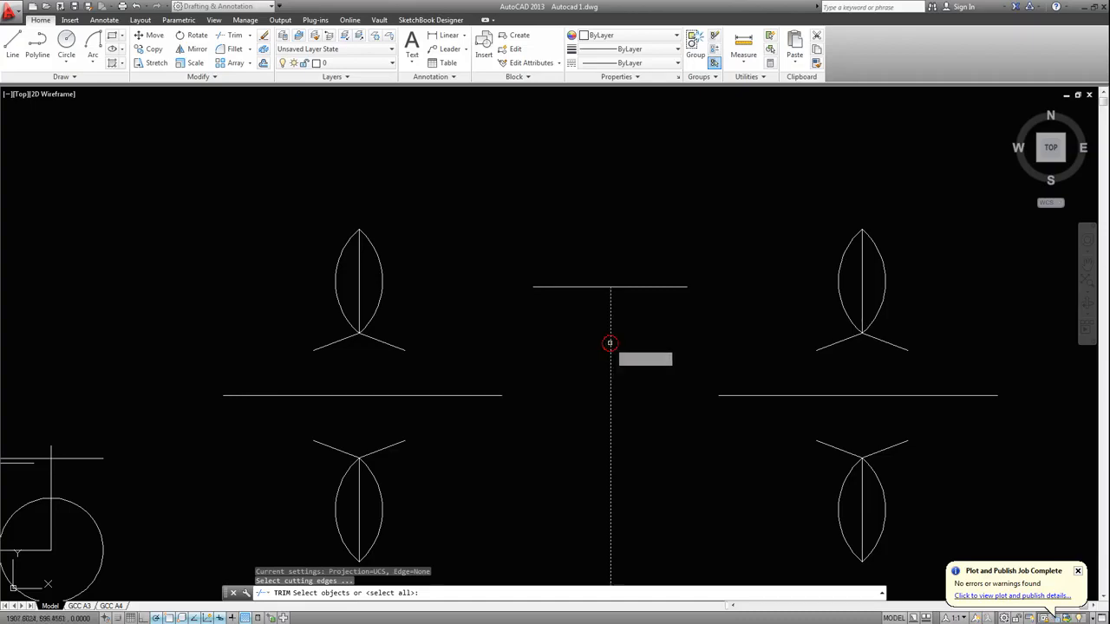
pyautogui.click(621, 285)
pyautogui.press('Return')
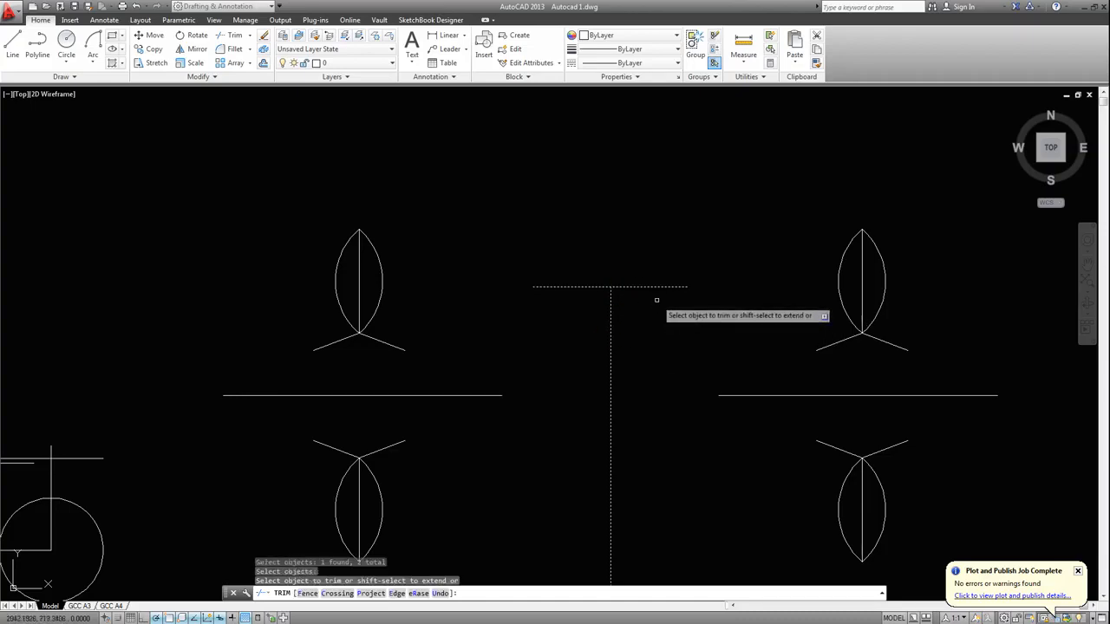
pyautogui.click(611, 317)
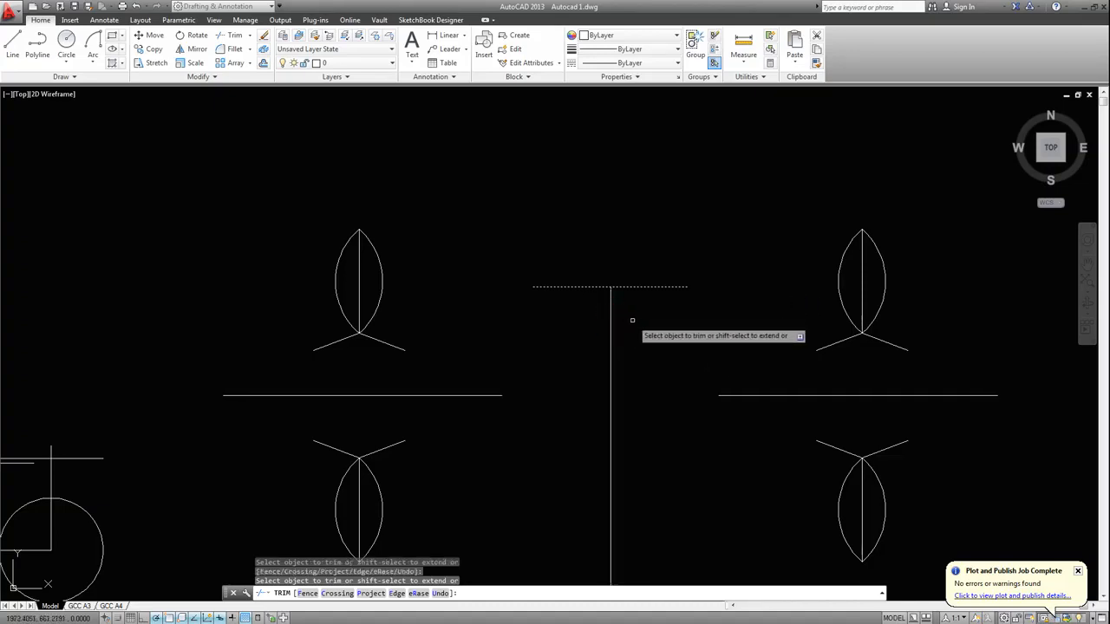
pyautogui.press('Return')
pyautogui.press('Return')
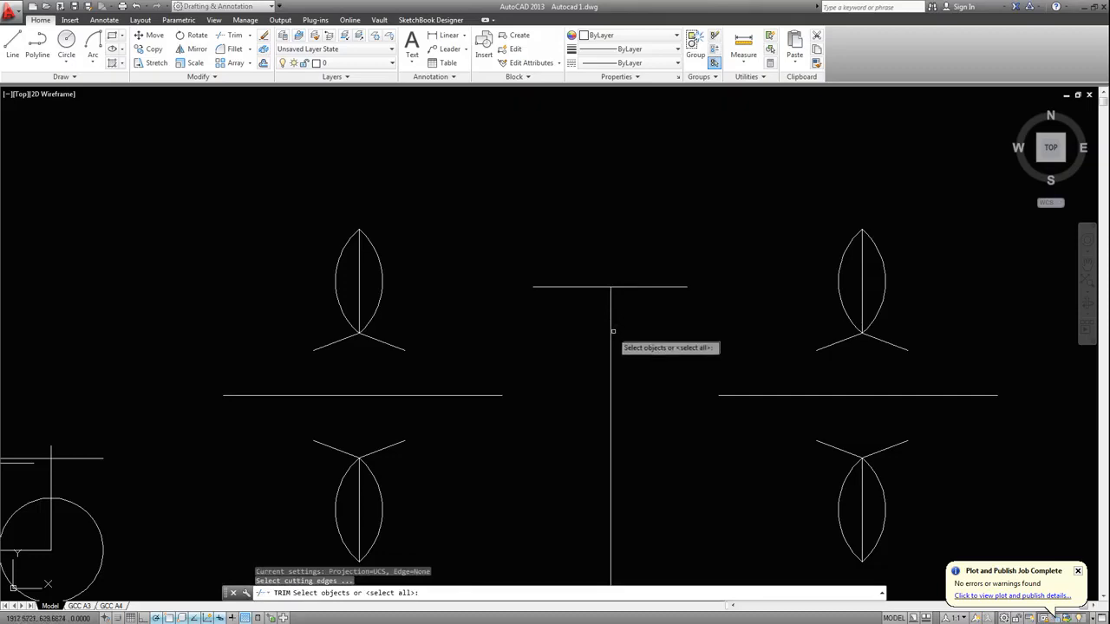
# Step: Trim off the right half of the short horizontal line, using only the vertical line as the cutting edge
pyautogui.click(611, 332)
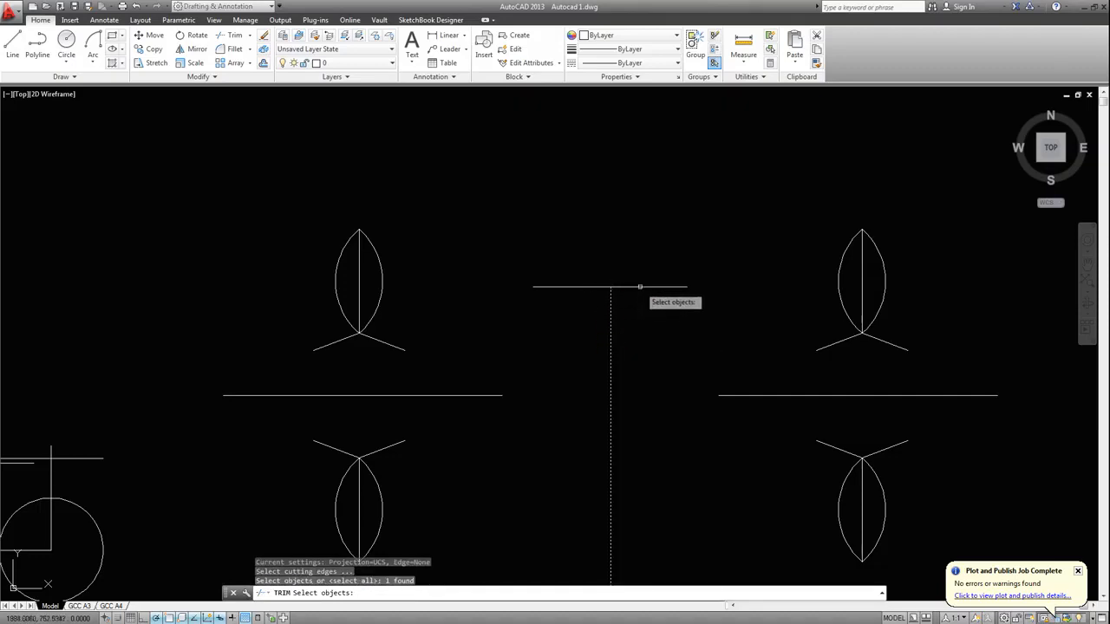
pyautogui.press('Return')
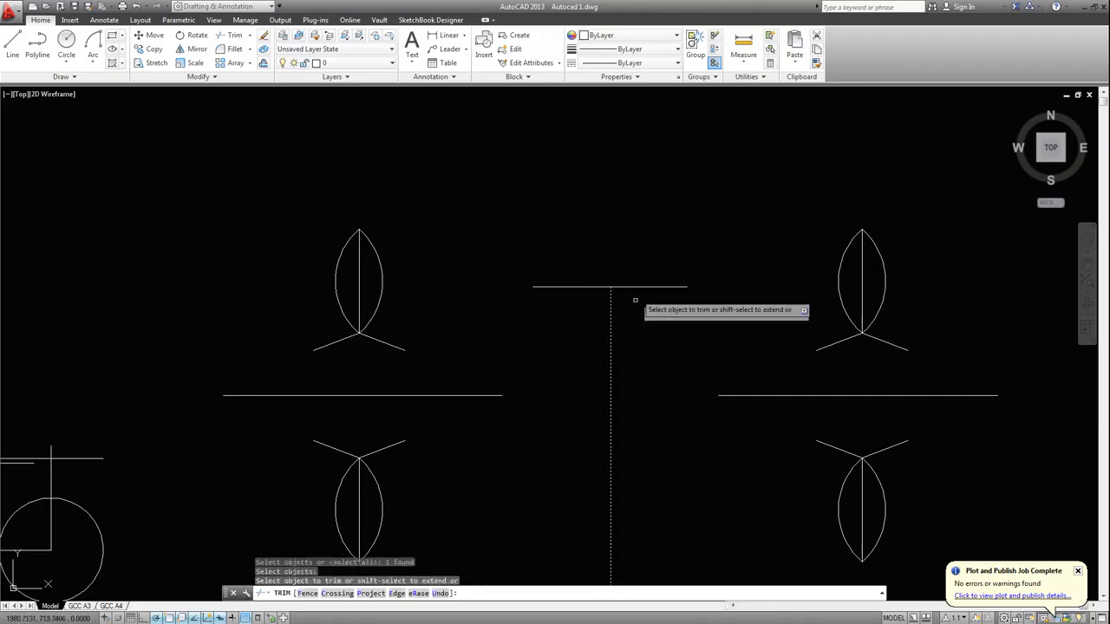
pyautogui.click(636, 287)
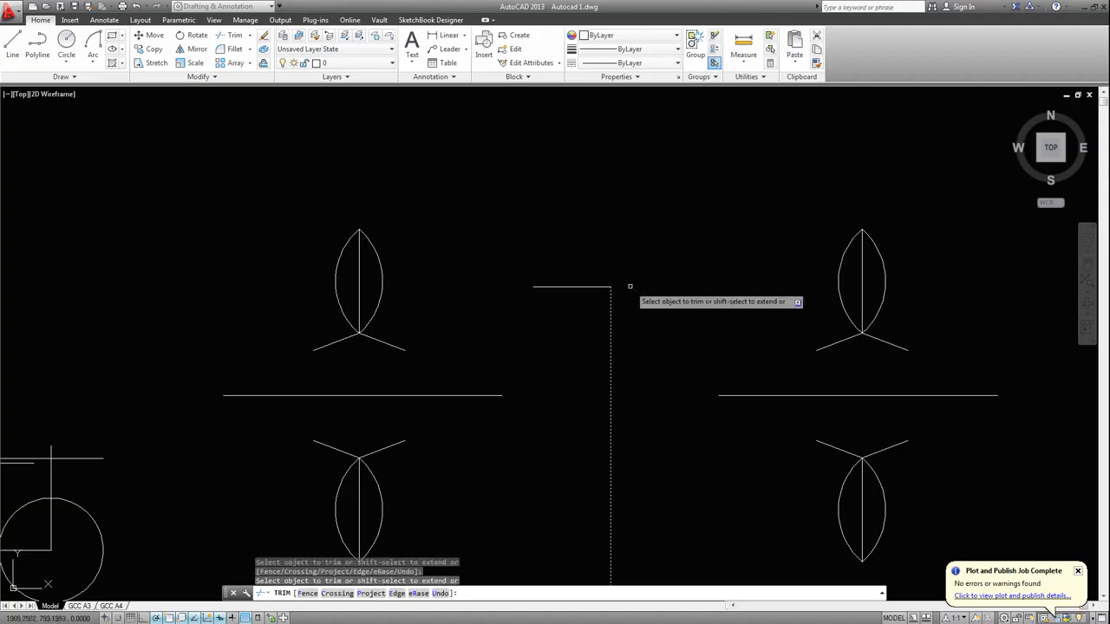
pyautogui.press('Escape')
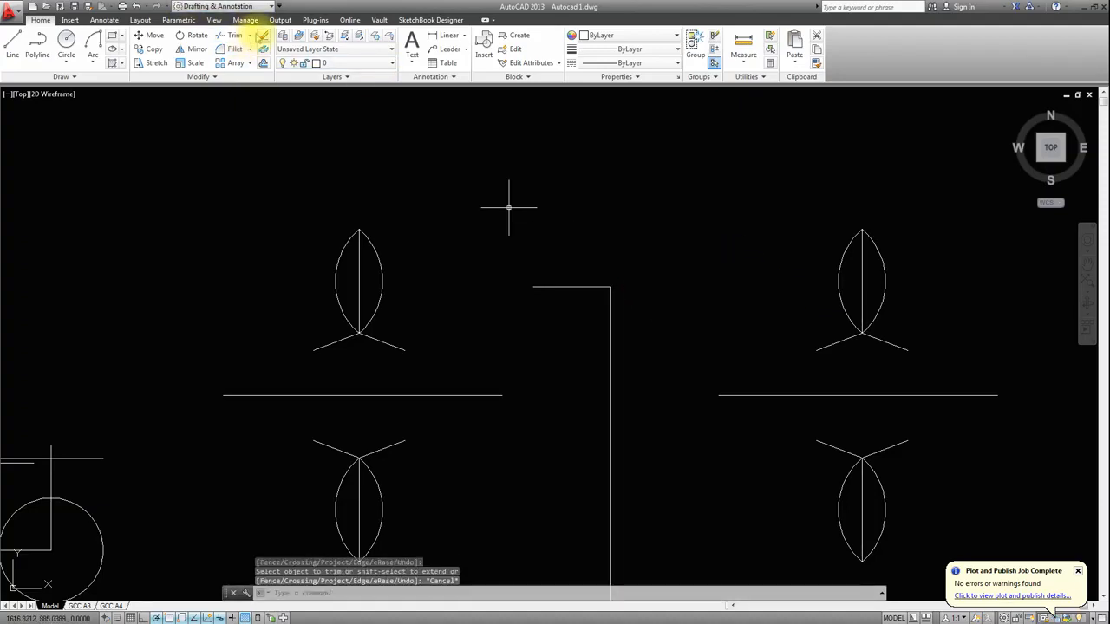
# Step: Draw a horizontal line well above the trimmed corner, spanning both sides of the vertical line
pyautogui.click(250, 36)
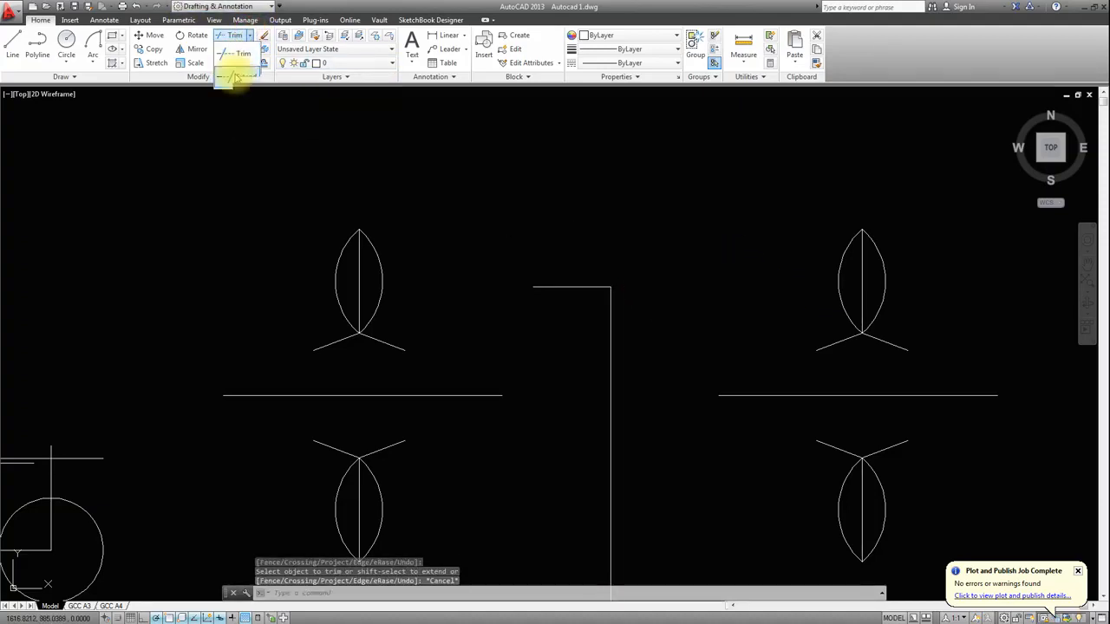
pyautogui.click(13, 43)
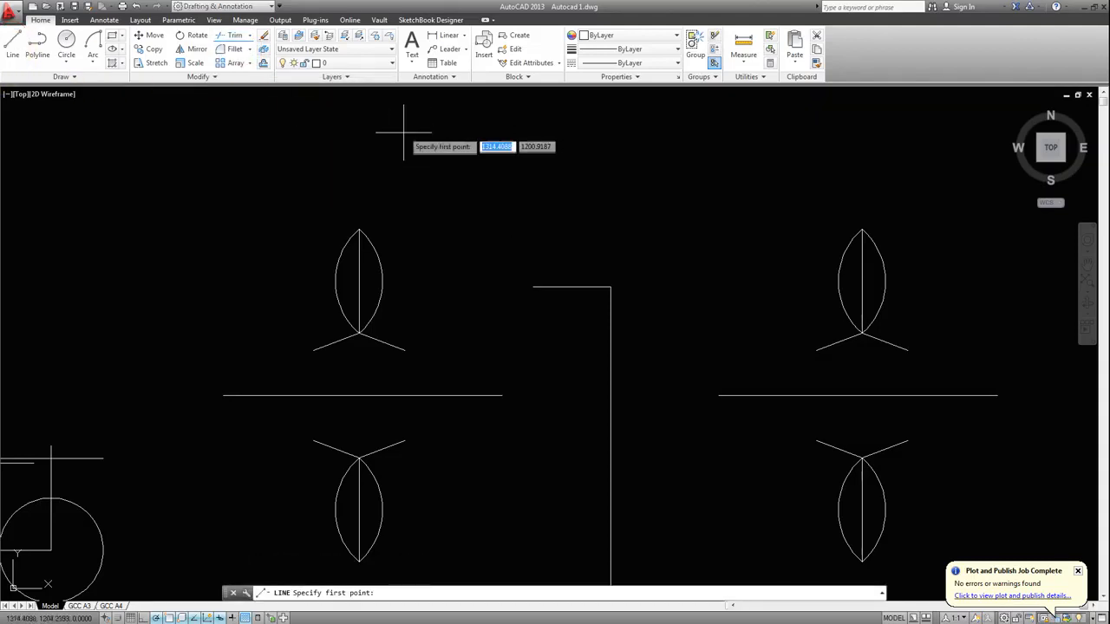
pyautogui.click(499, 144)
pyautogui.click(748, 143)
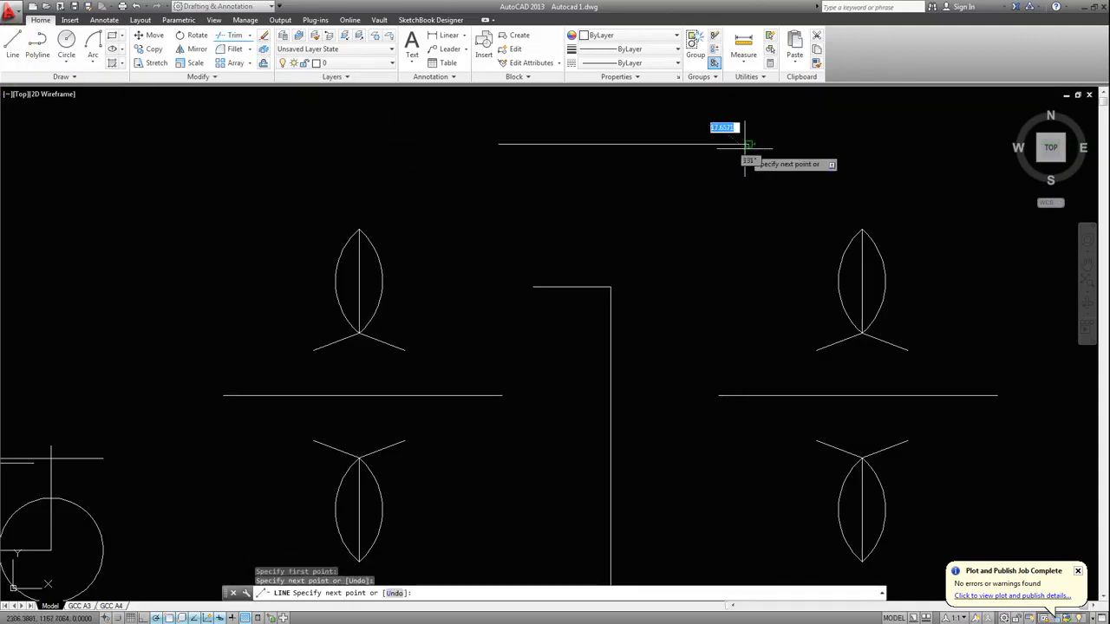
pyautogui.press('Escape')
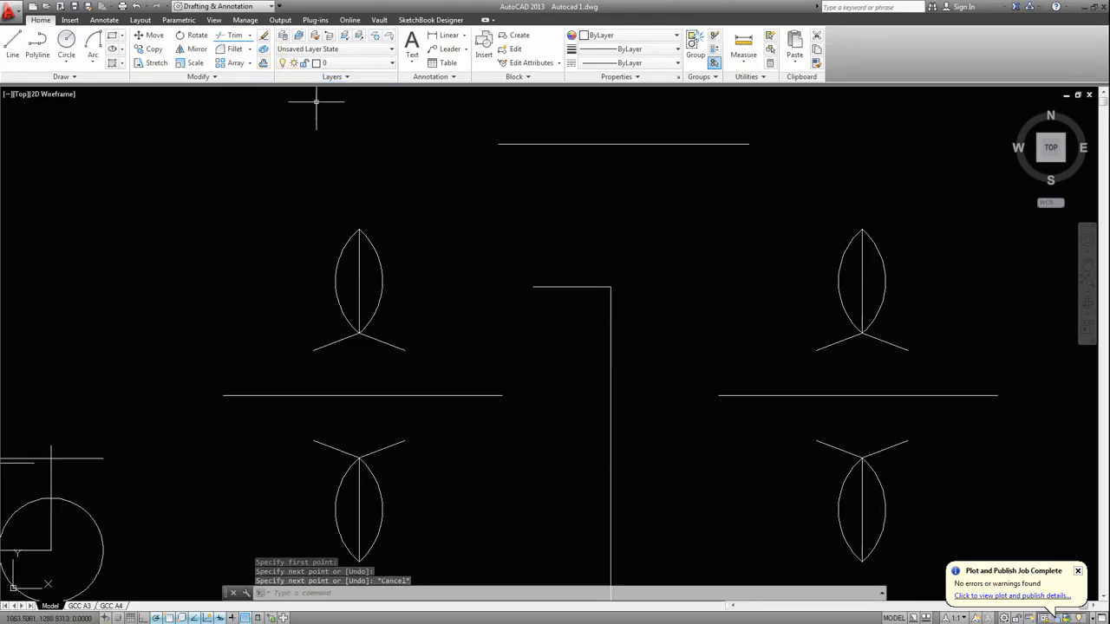
# Step: Extend the vertical line upward to the new horizontal line, using that line as the boundary
pyautogui.click(249, 35)
pyautogui.click(249, 80)
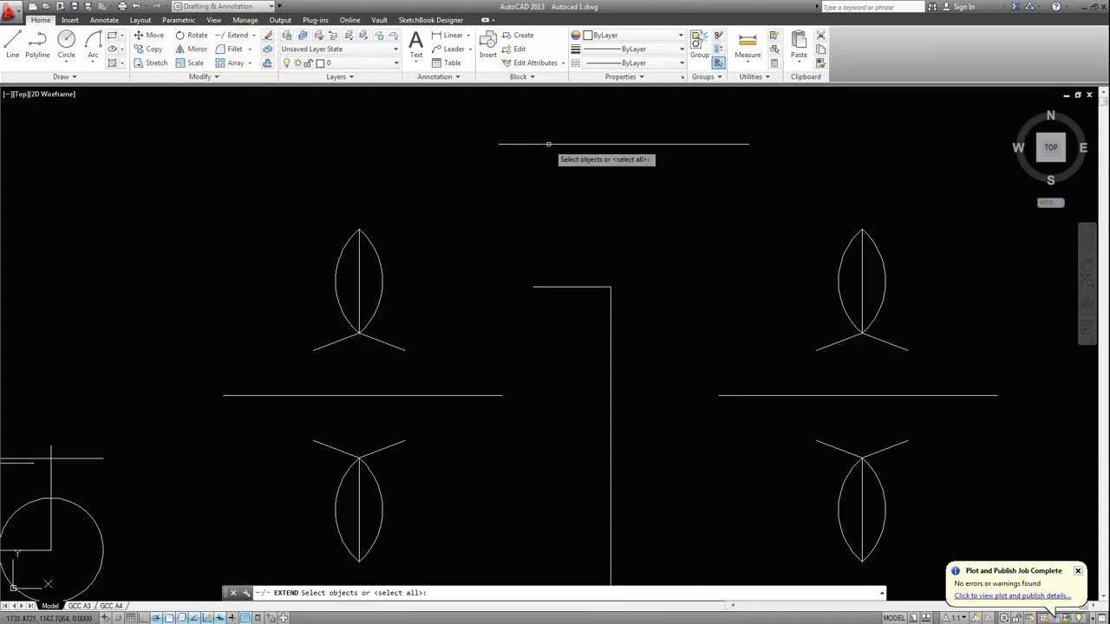
pyautogui.click(548, 144)
pyautogui.press('Return')
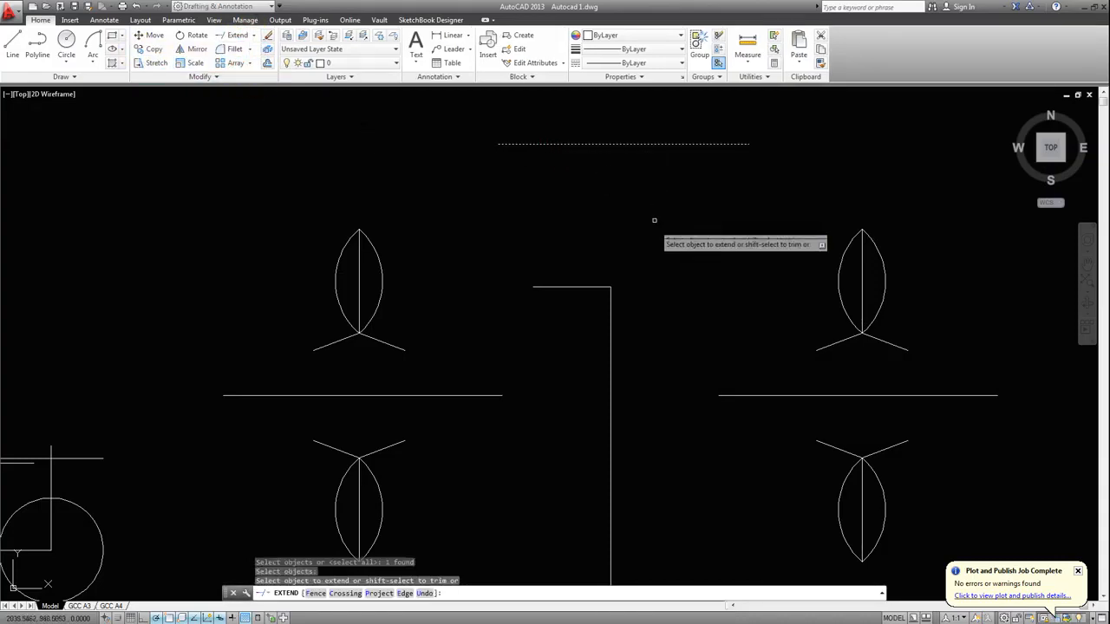
pyautogui.click(611, 310)
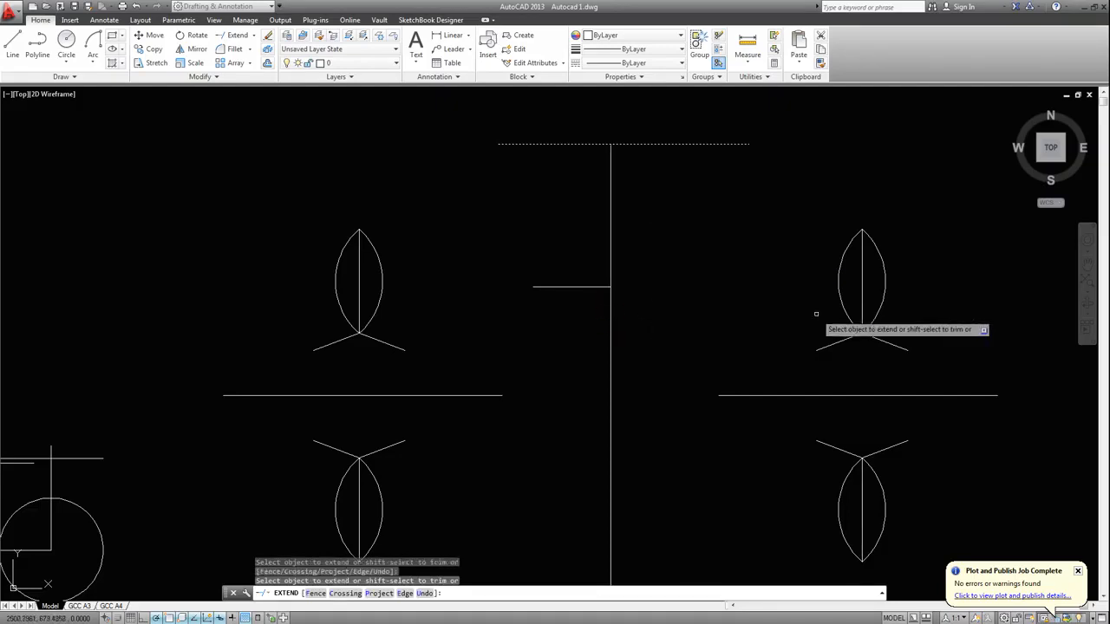
pyautogui.press('Escape')
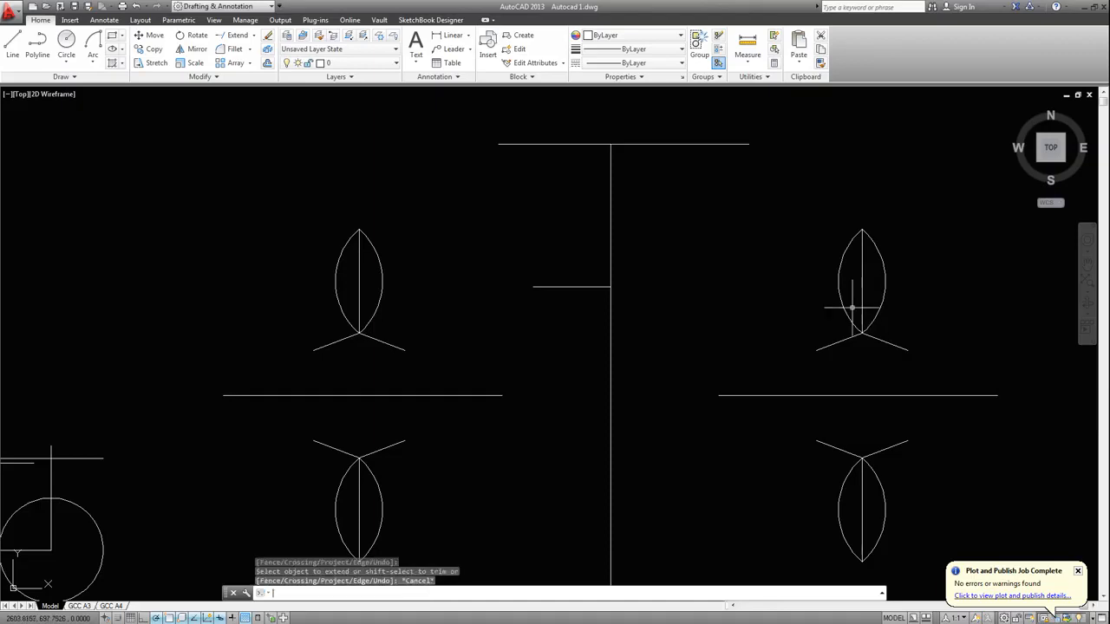
# Step: Fillet the upper horizontal line's right part to the vertical line with a radius of 10
pyautogui.scroll(-5, 528, 199)
pyautogui.scroll(4, 581, 183)
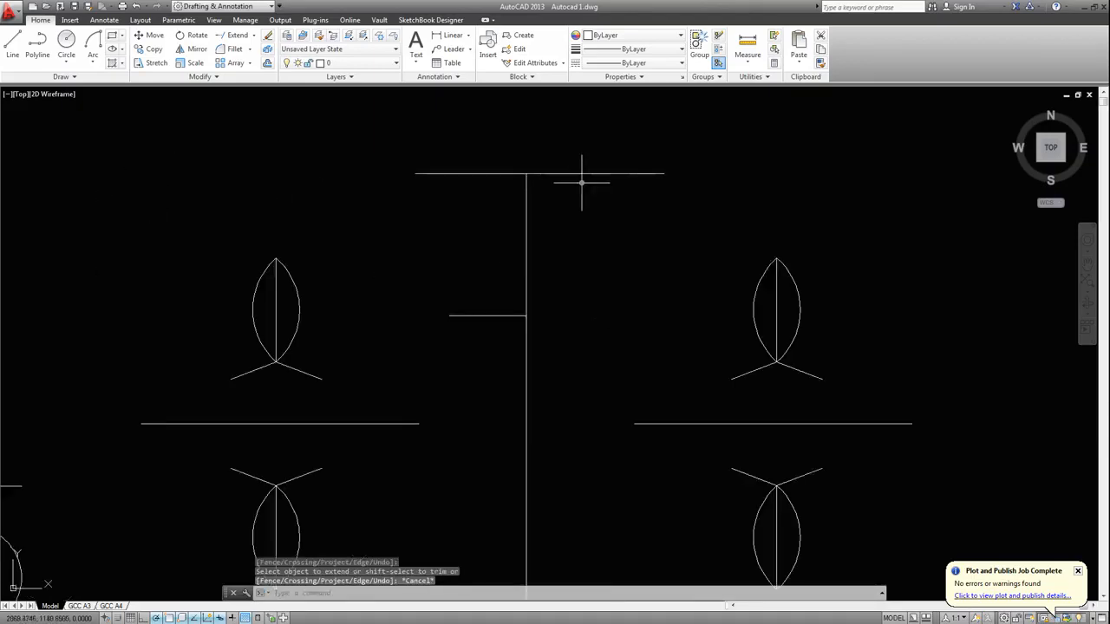
pyautogui.click(234, 50)
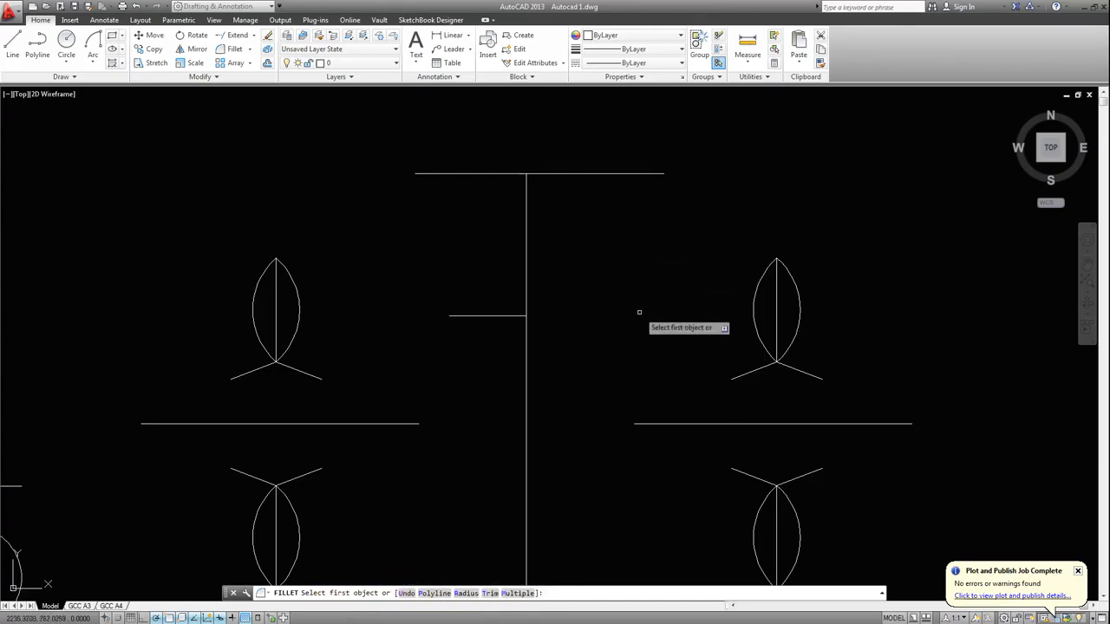
pyautogui.click(625, 256)
pyautogui.write('r')
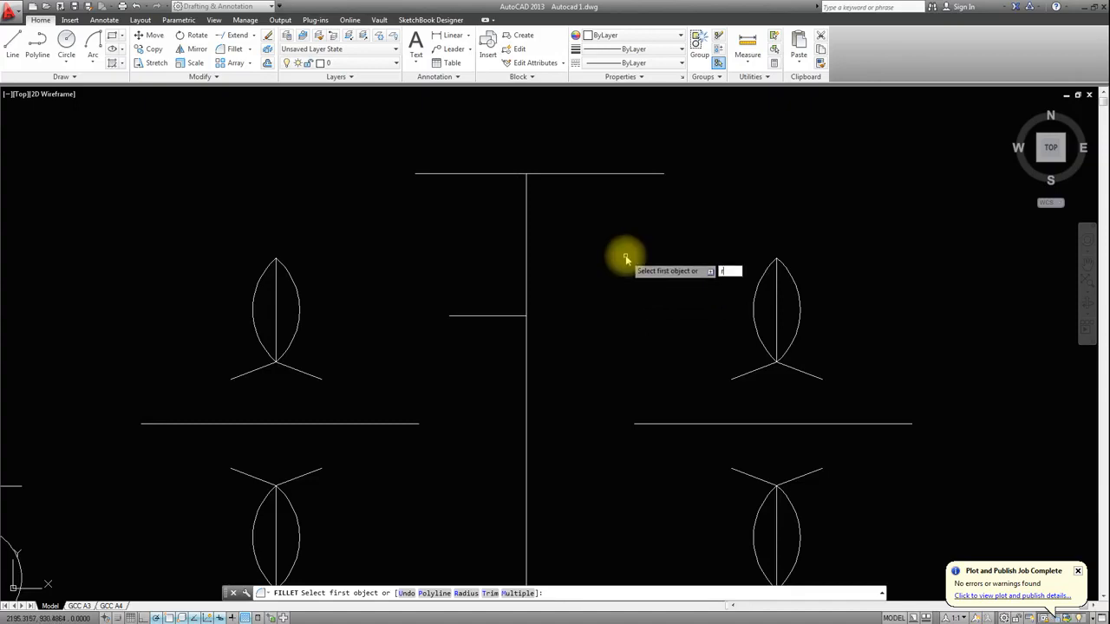
pyautogui.press('Return')
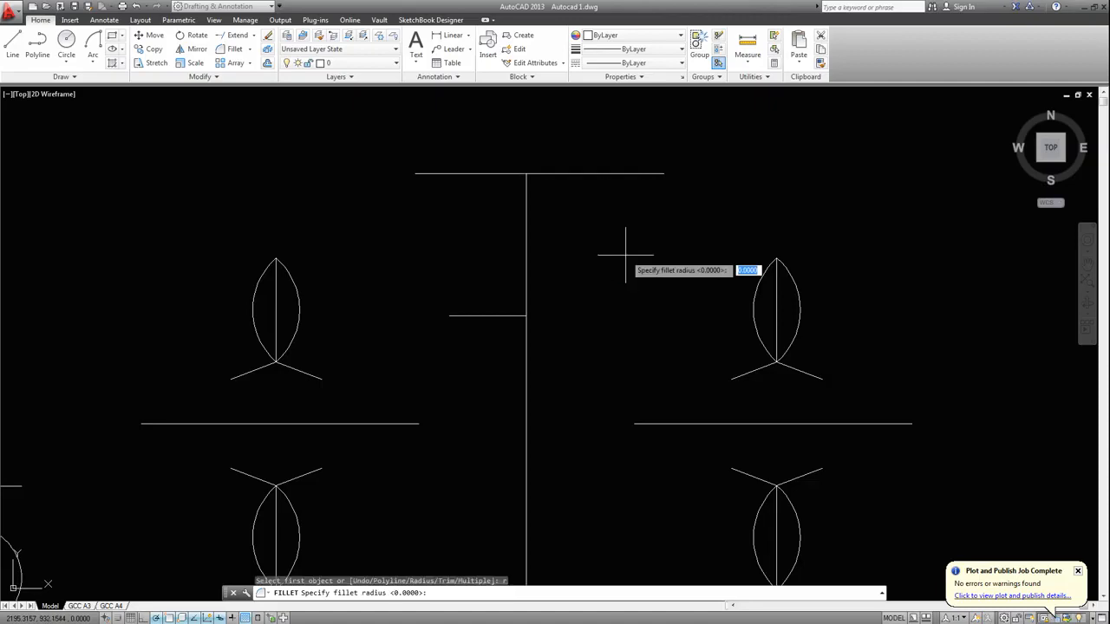
pyautogui.write('10')
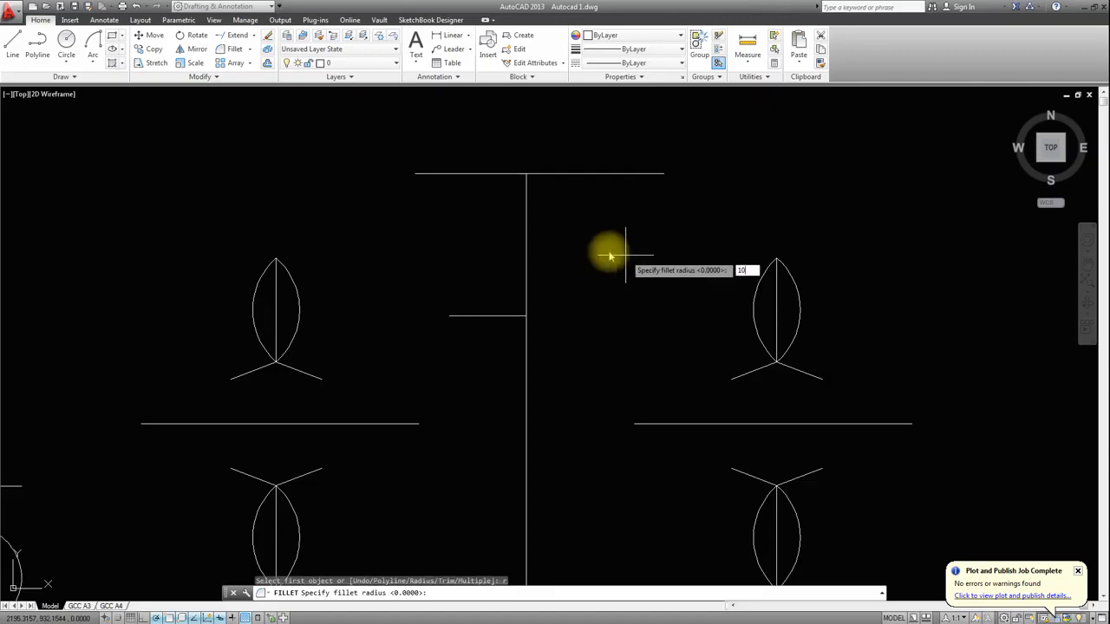
pyautogui.press('Return')
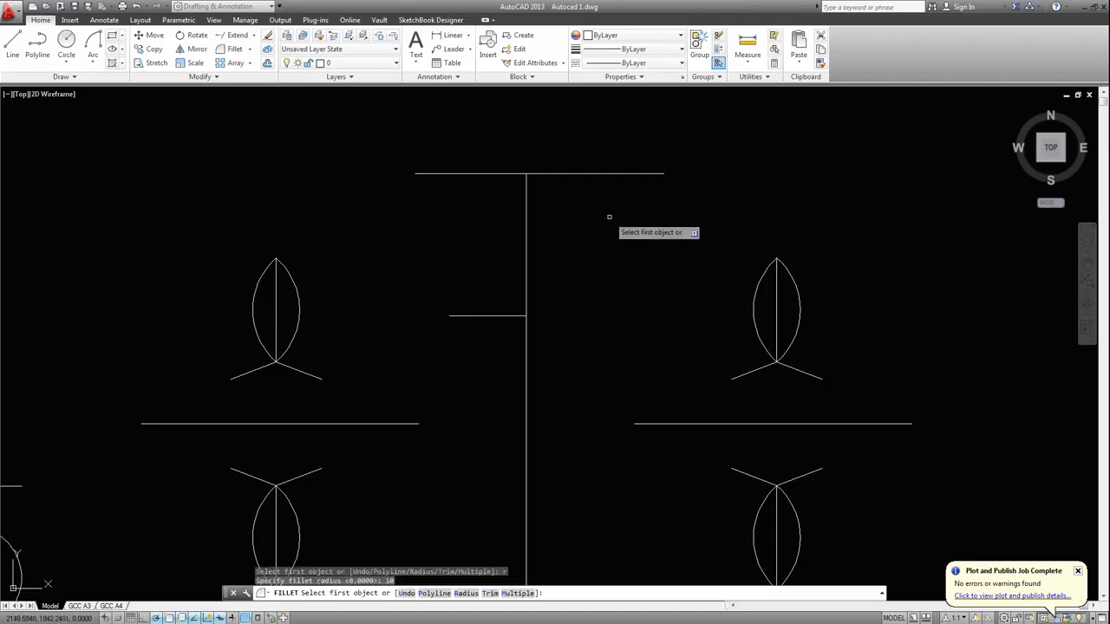
pyautogui.click(539, 173)
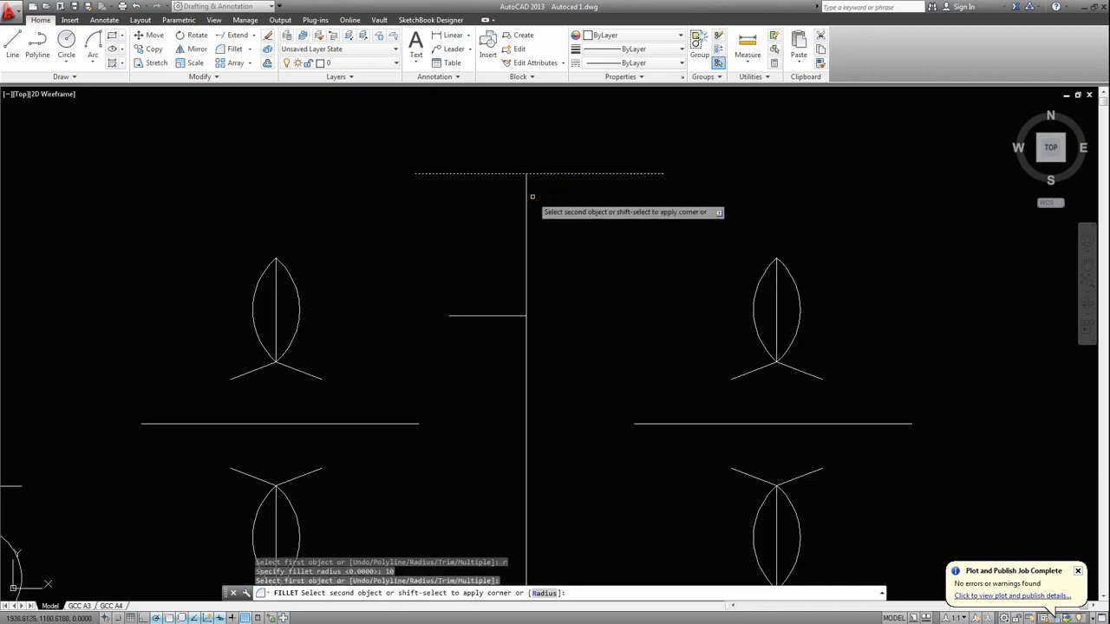
pyautogui.click(525, 201)
pyautogui.scroll(5, 536, 178)
pyautogui.scroll(2, 461, 169)
pyautogui.scroll(5, 440, 280)
pyautogui.scroll(-7, 433, 203)
pyautogui.scroll(-5, 433, 203)
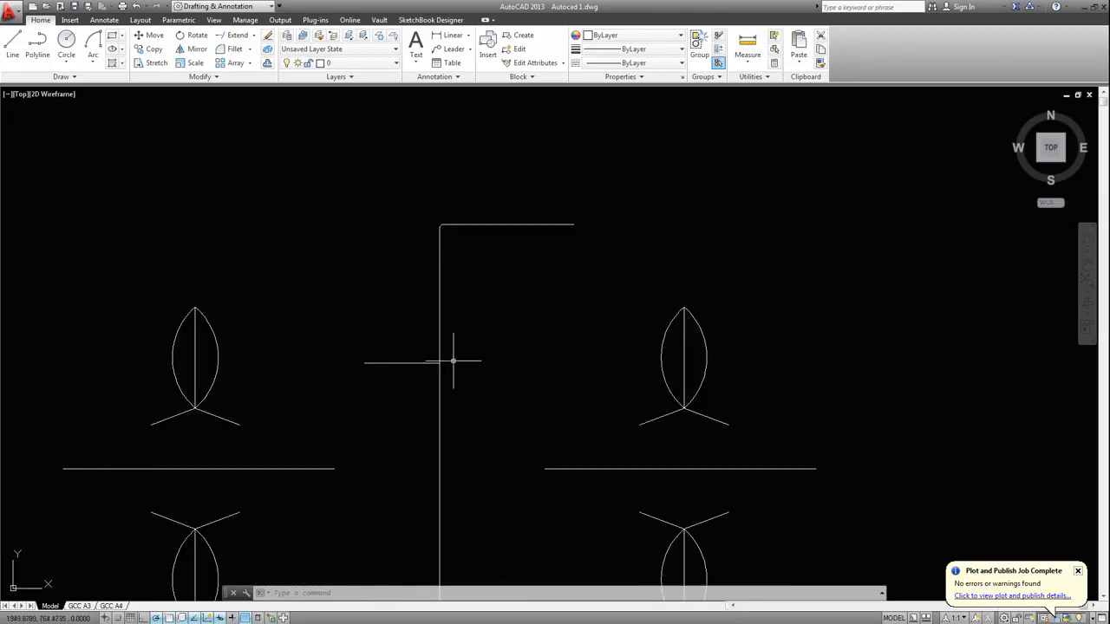
# Step: Fillet the short horizontal line to the vertical line above it with a radius of 30, and undo that fillet
pyautogui.press('Return')
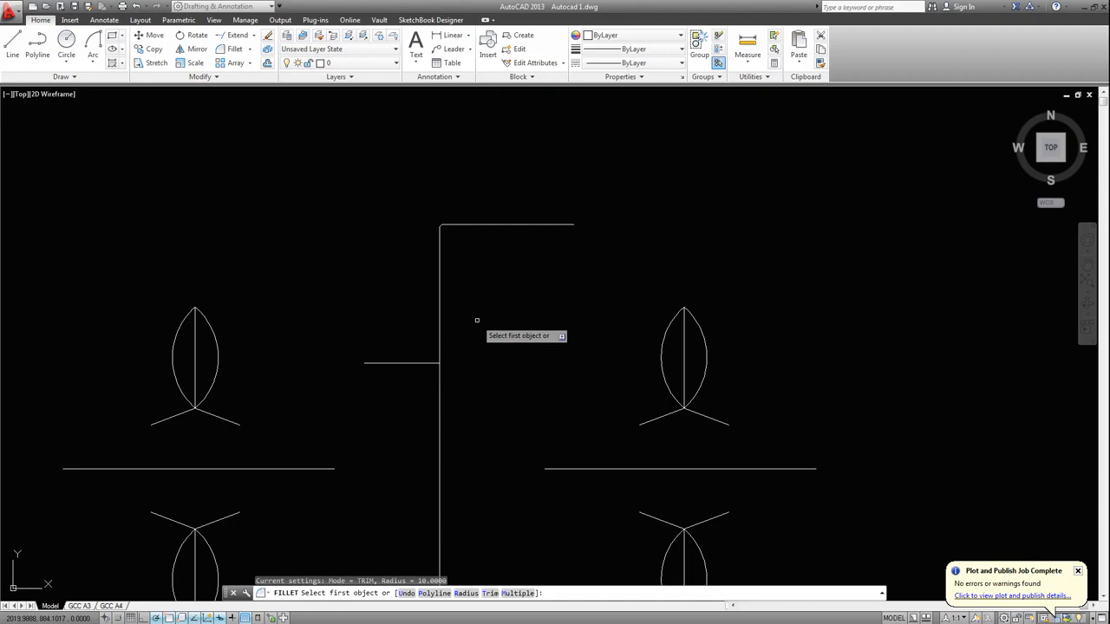
pyautogui.write('r')
pyautogui.press('Return')
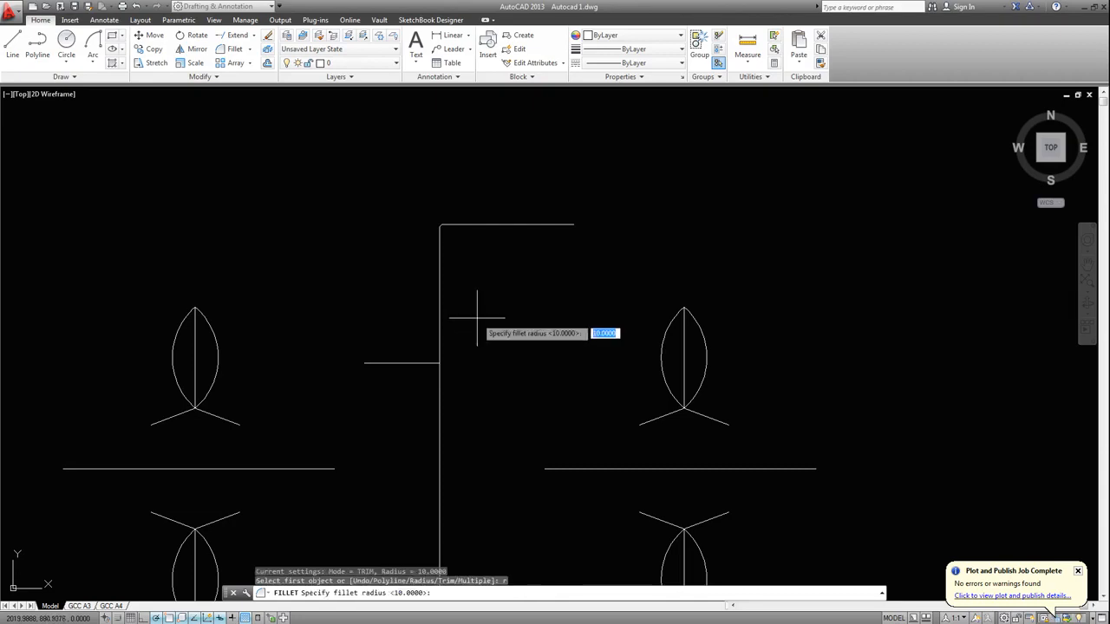
pyautogui.write('30')
pyautogui.press('Return')
pyautogui.click(405, 364)
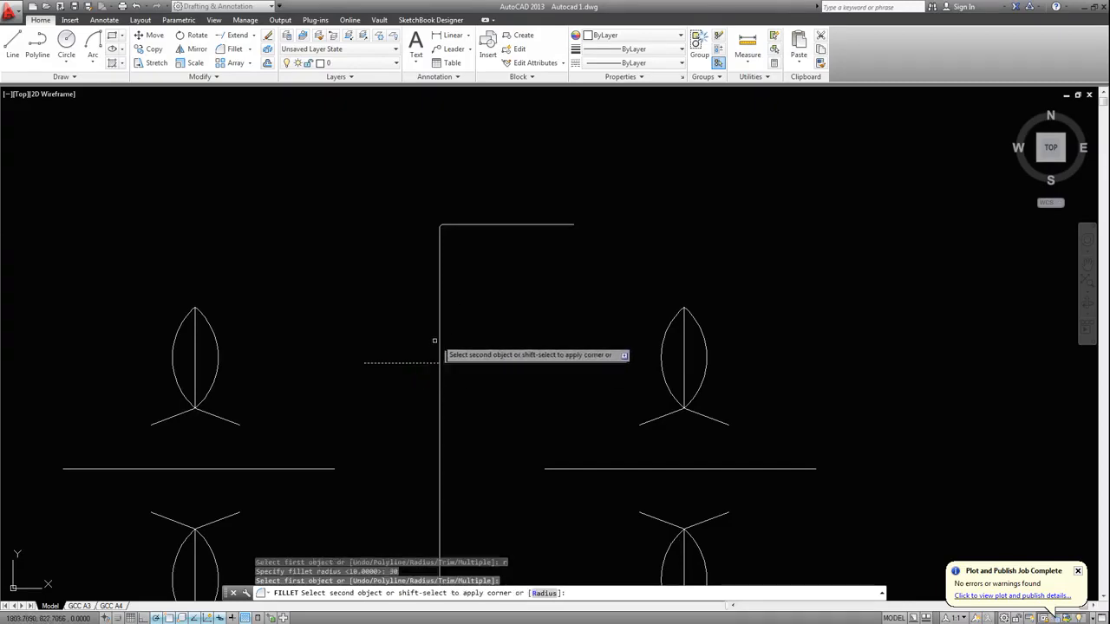
pyautogui.click(440, 343)
pyautogui.scroll(6, 442, 367)
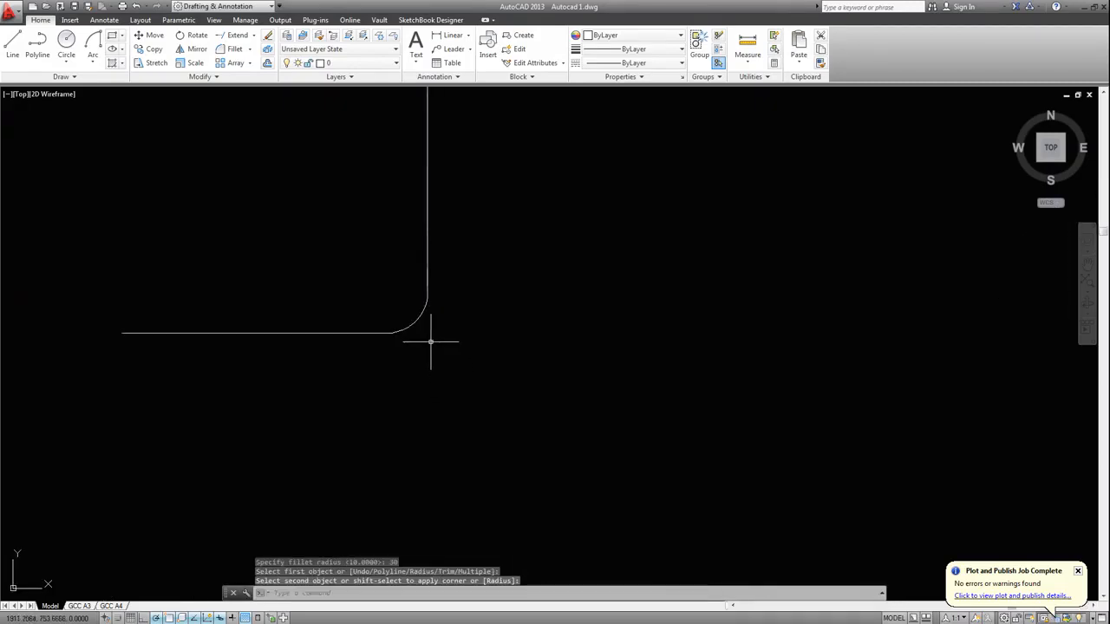
pyautogui.scroll(-4, 431, 342)
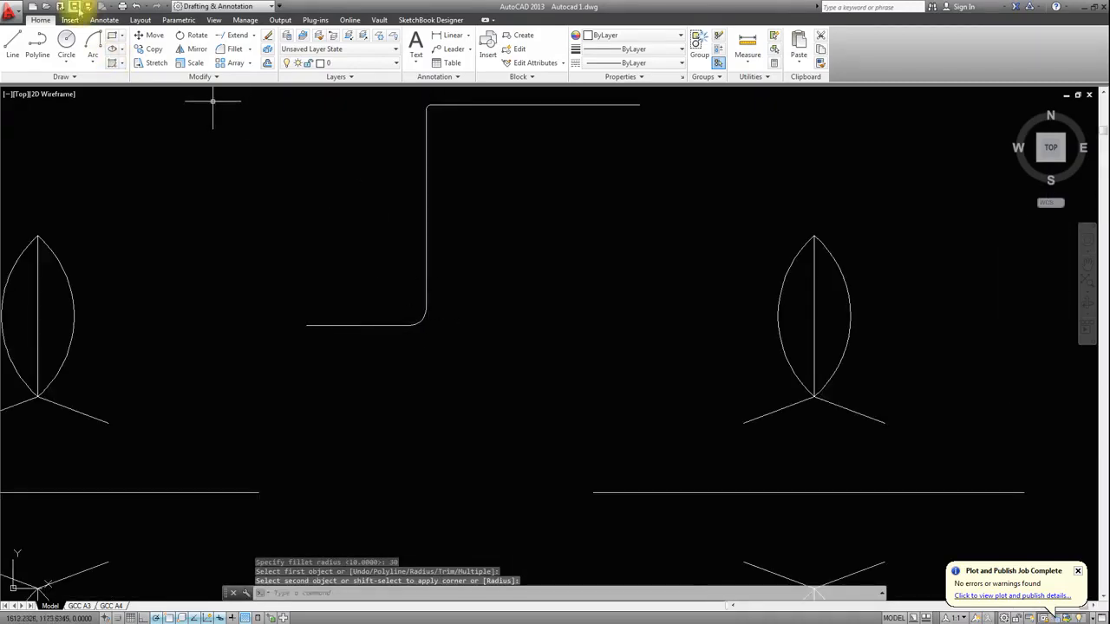
pyautogui.click(137, 6)
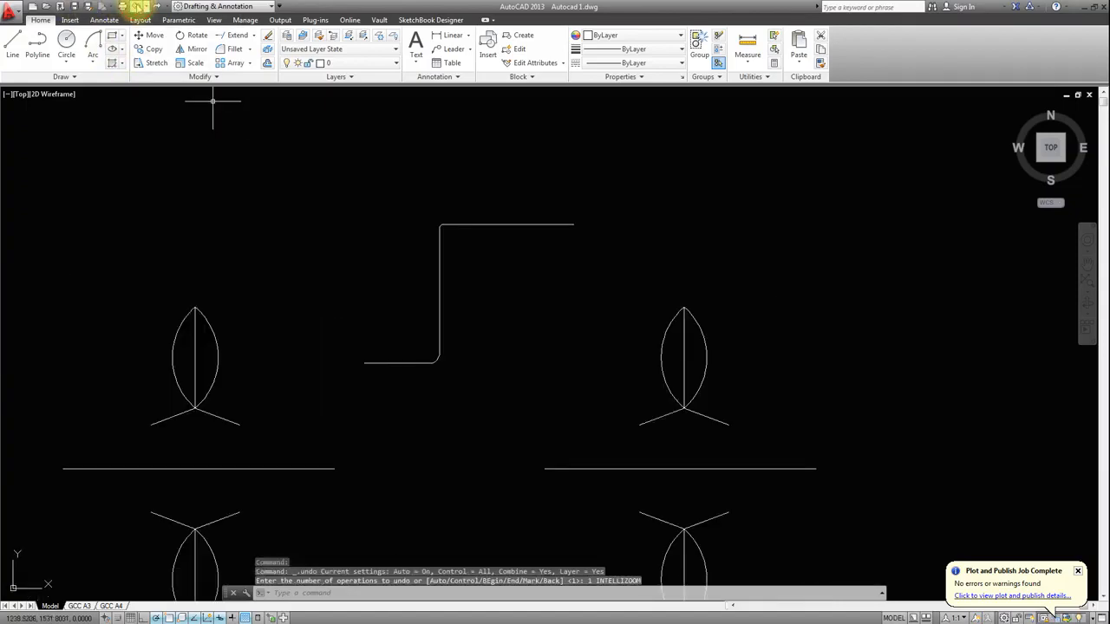
pyautogui.click(137, 6)
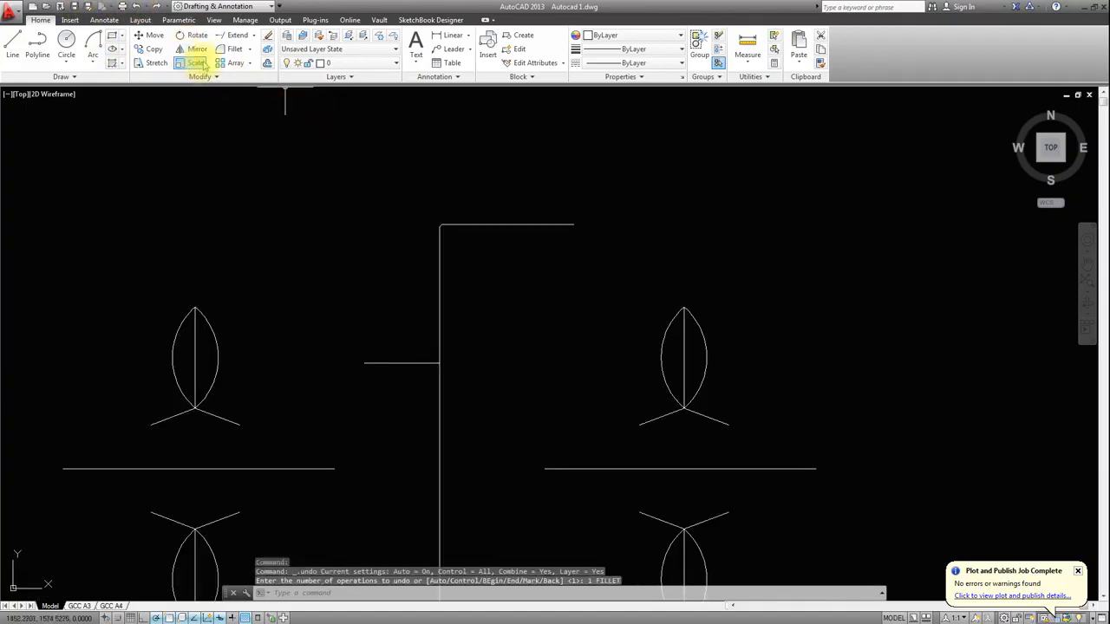
# Step: Fillet the short horizontal line to the upper part of the vertical line with a radius of 100
pyautogui.click(235, 50)
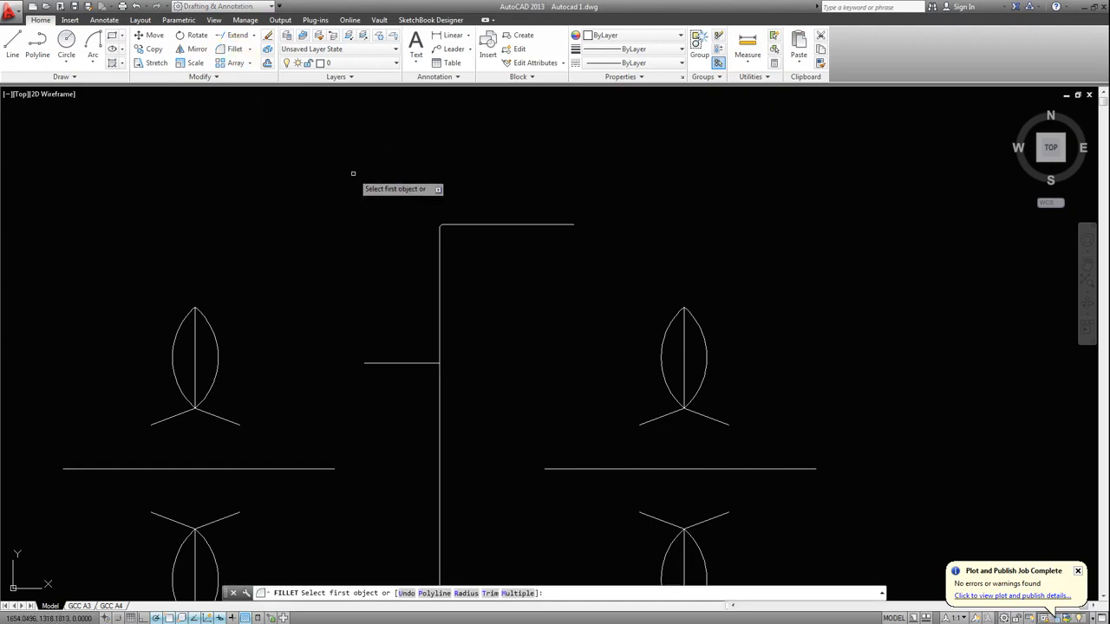
pyautogui.write('r')
pyautogui.press('Return')
pyautogui.write('100')
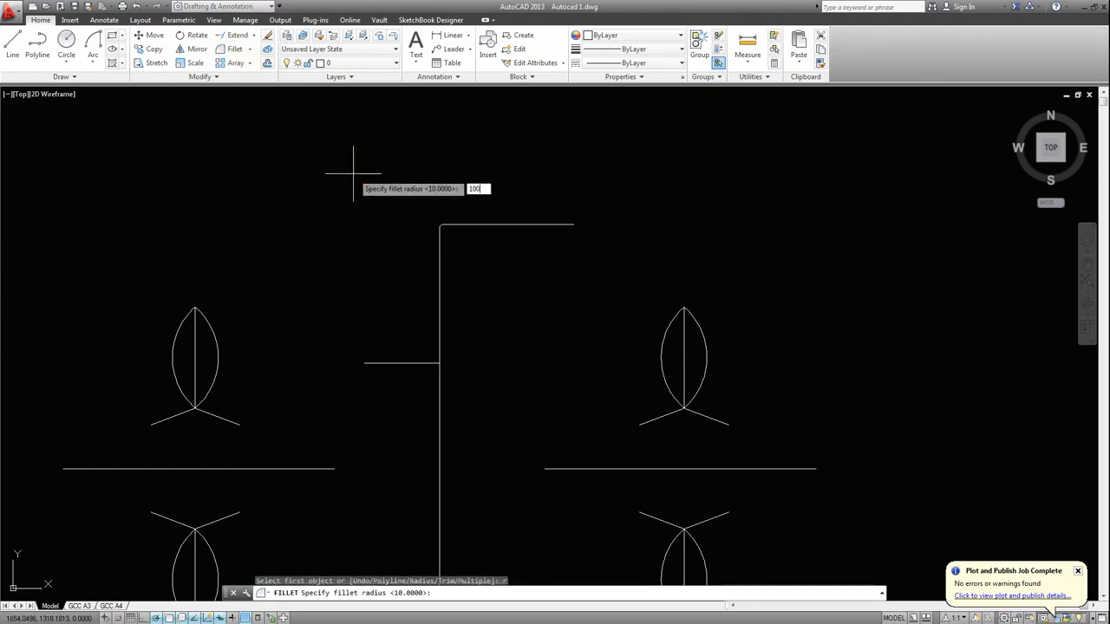
pyautogui.rightClick(353, 174)
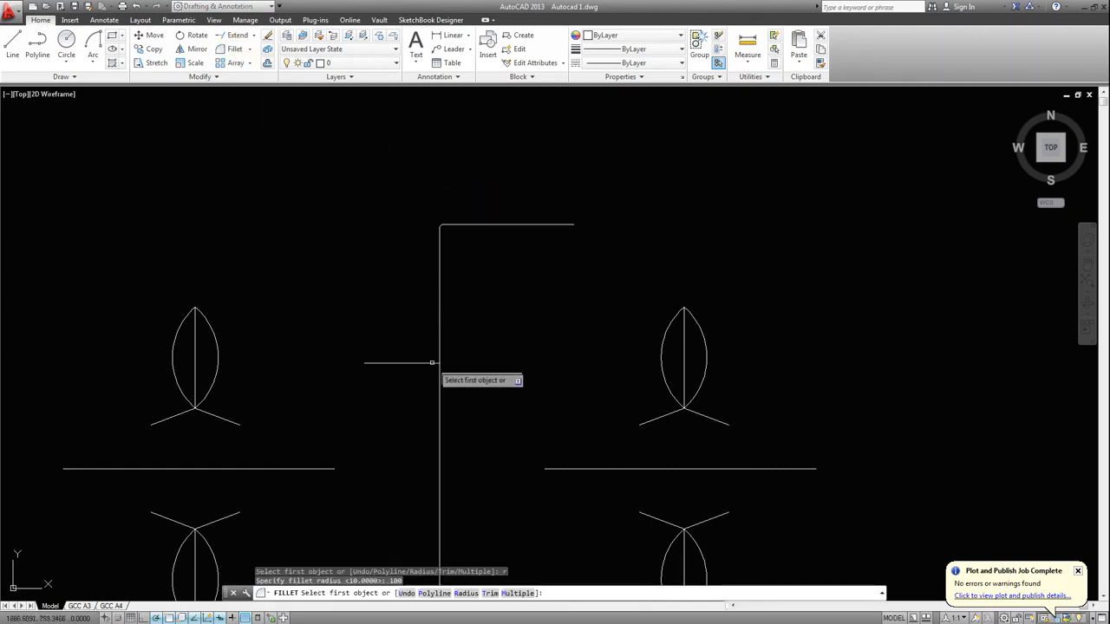
pyautogui.click(430, 363)
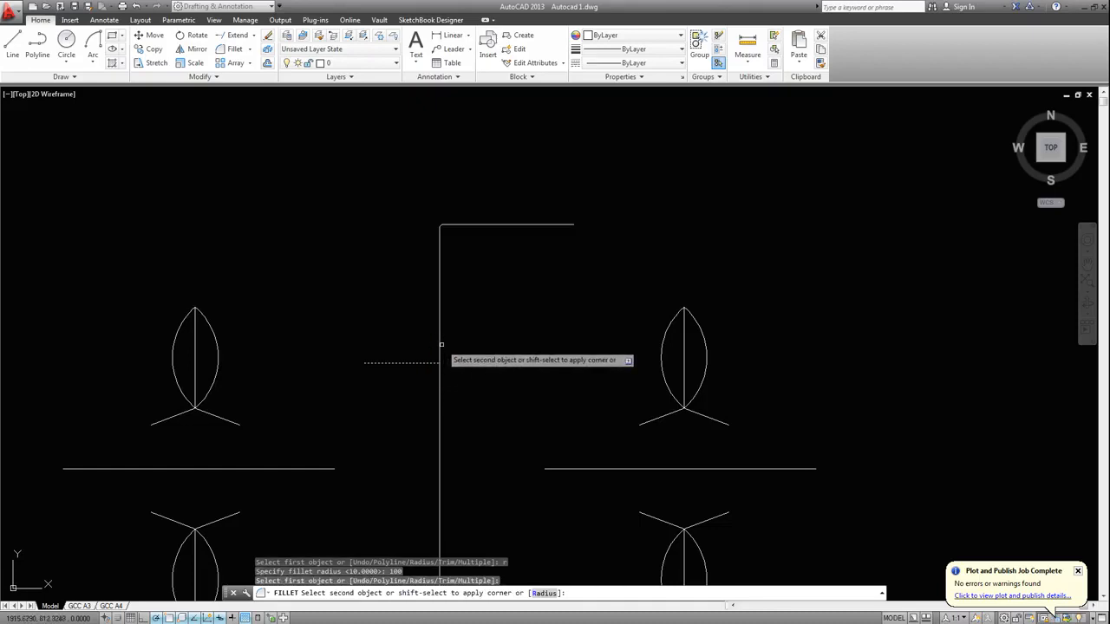
pyautogui.click(438, 343)
pyautogui.scroll(4, 437, 344)
pyautogui.scroll(-5, 424, 347)
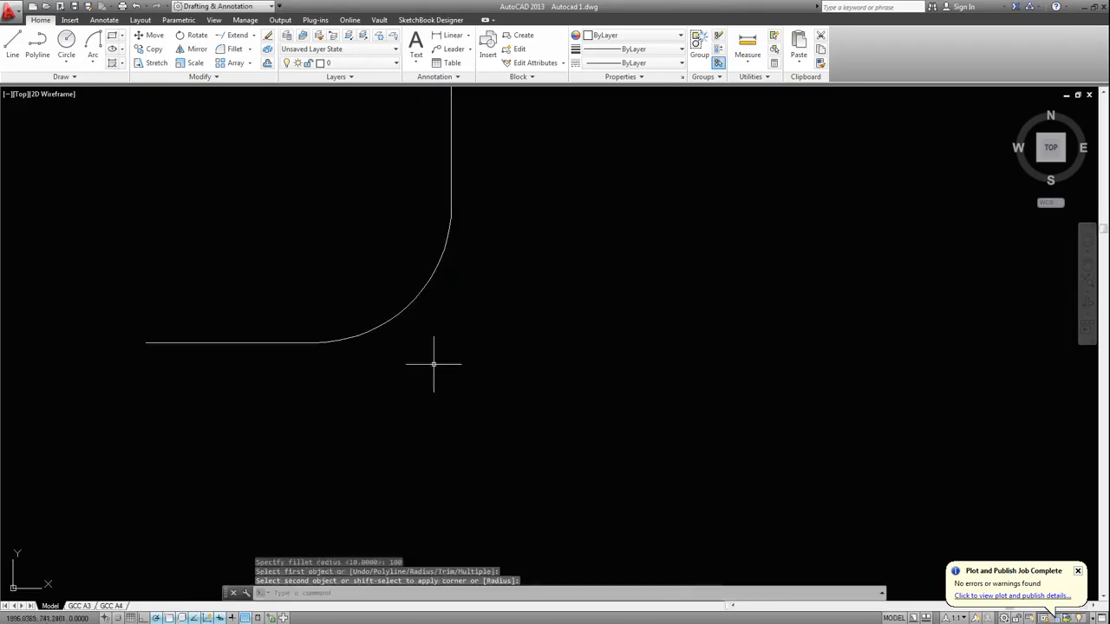
pyautogui.scroll(4, 445, 282)
pyautogui.scroll(-4, 428, 262)
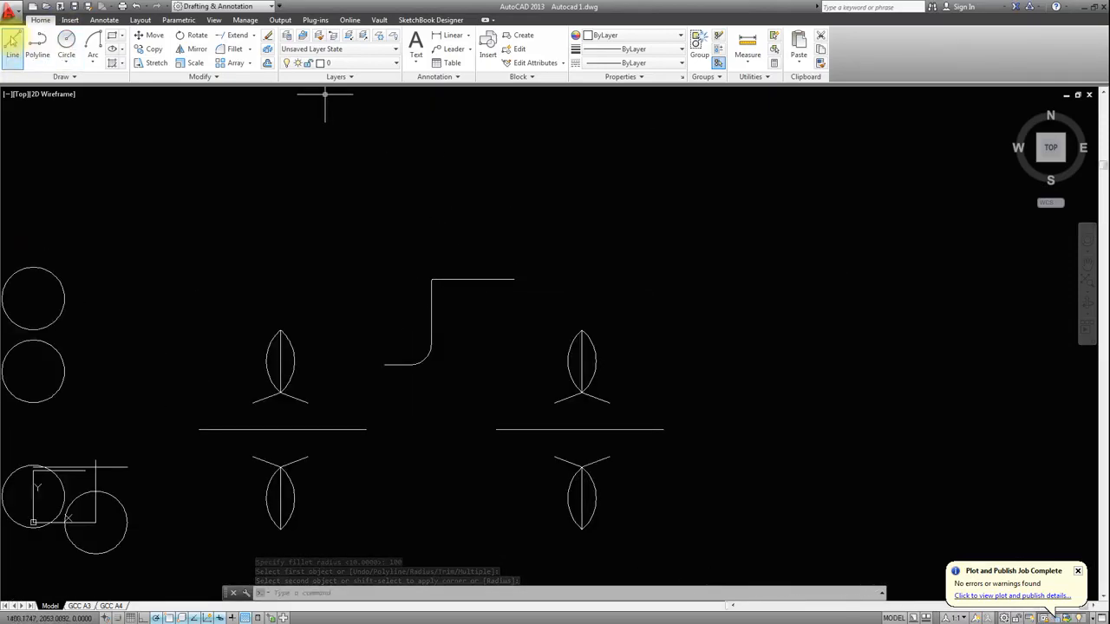
# Step: Draw a vertical line upward from the right end of the upper horizontal line
pyautogui.click(13, 45)
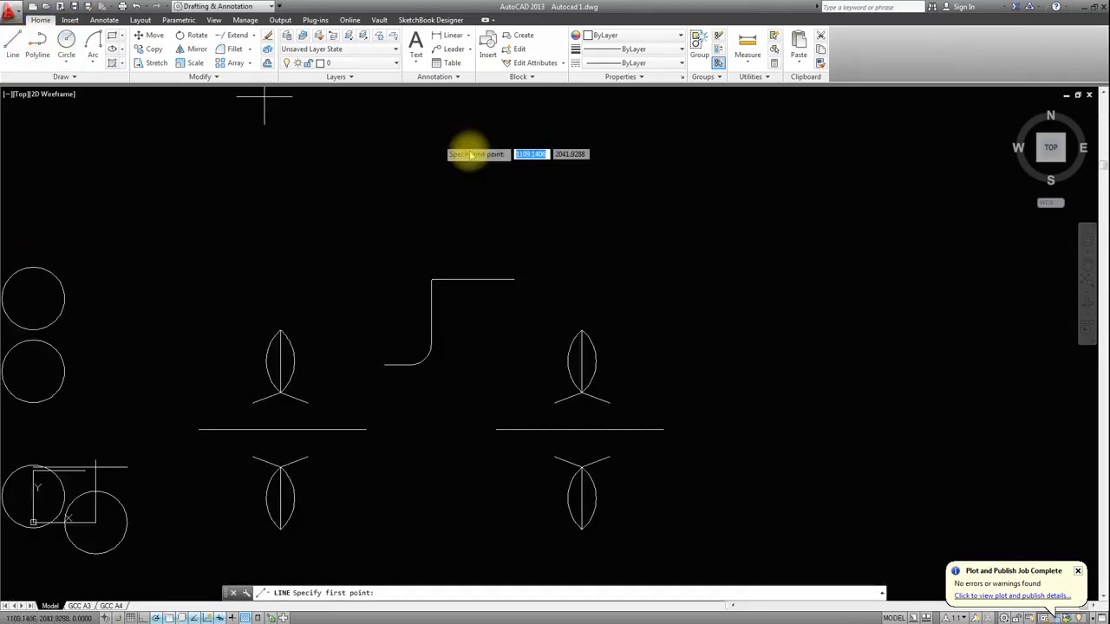
pyautogui.click(514, 279)
pyautogui.press('Escape')
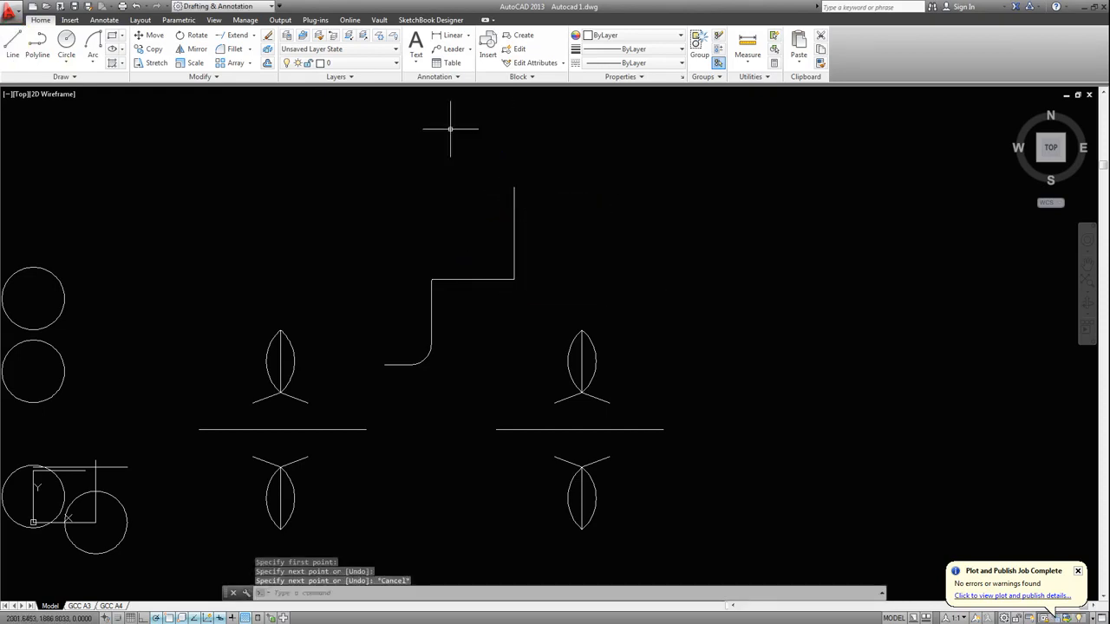
# Step: Chamfer the corner between the upper horizontal line and the new vertical line by angle, with length 100 and angle 45
pyautogui.click(254, 35)
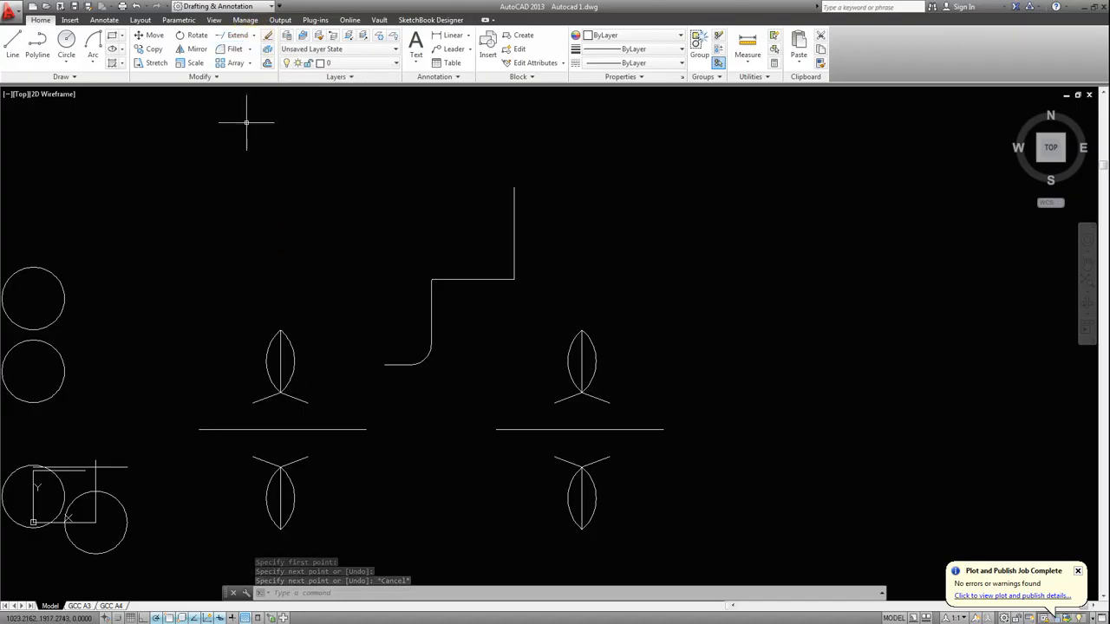
pyautogui.click(249, 50)
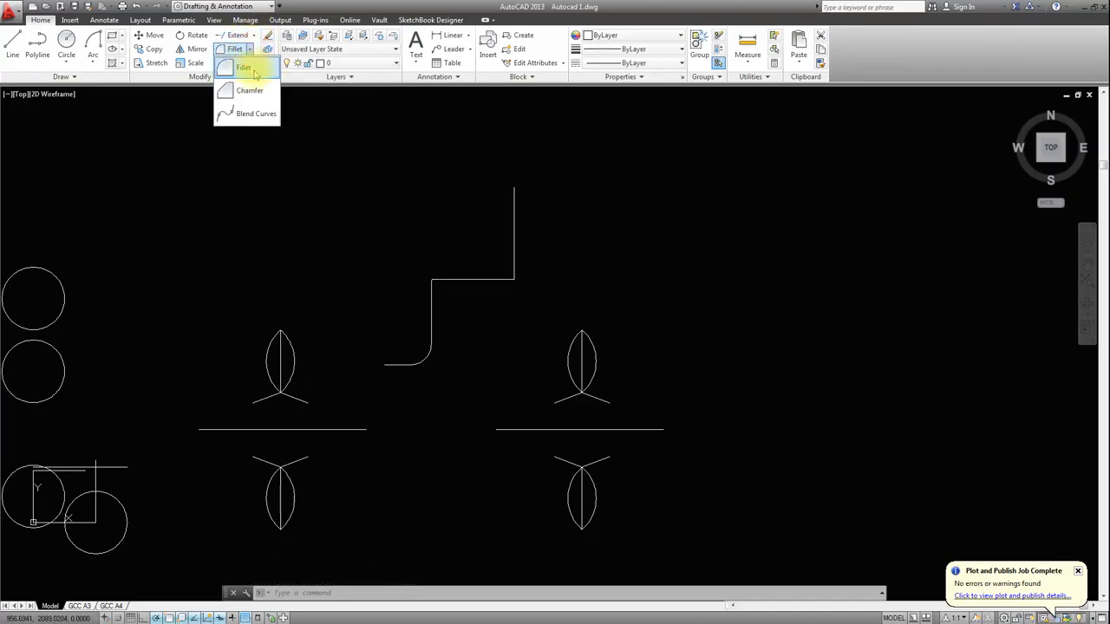
pyautogui.click(247, 90)
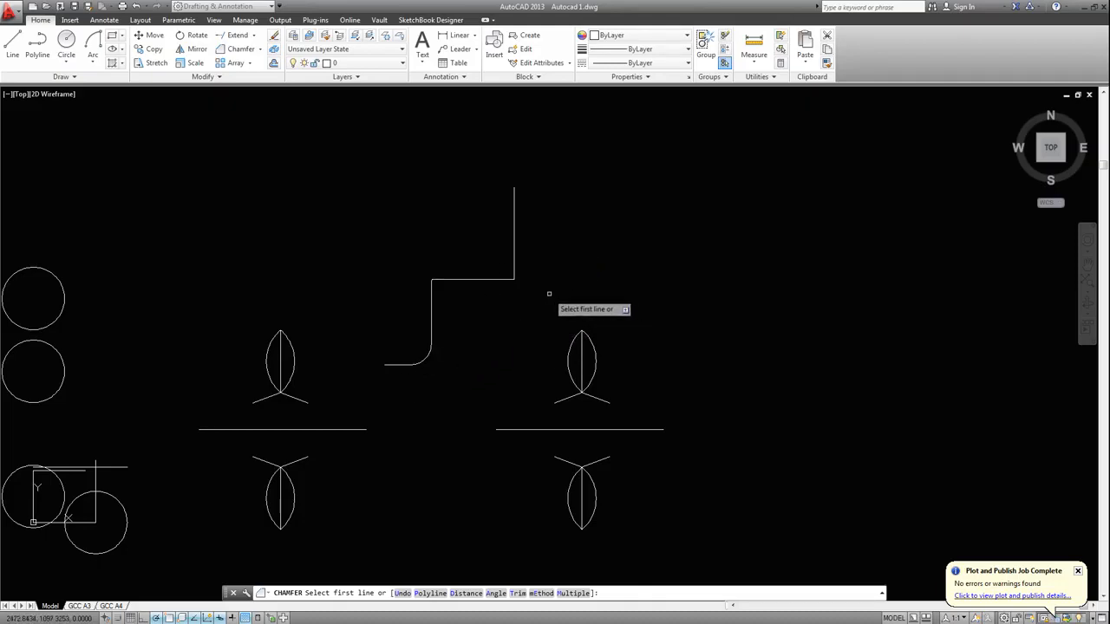
pyautogui.scroll(4, 550, 292)
pyautogui.scroll(-4, 522, 288)
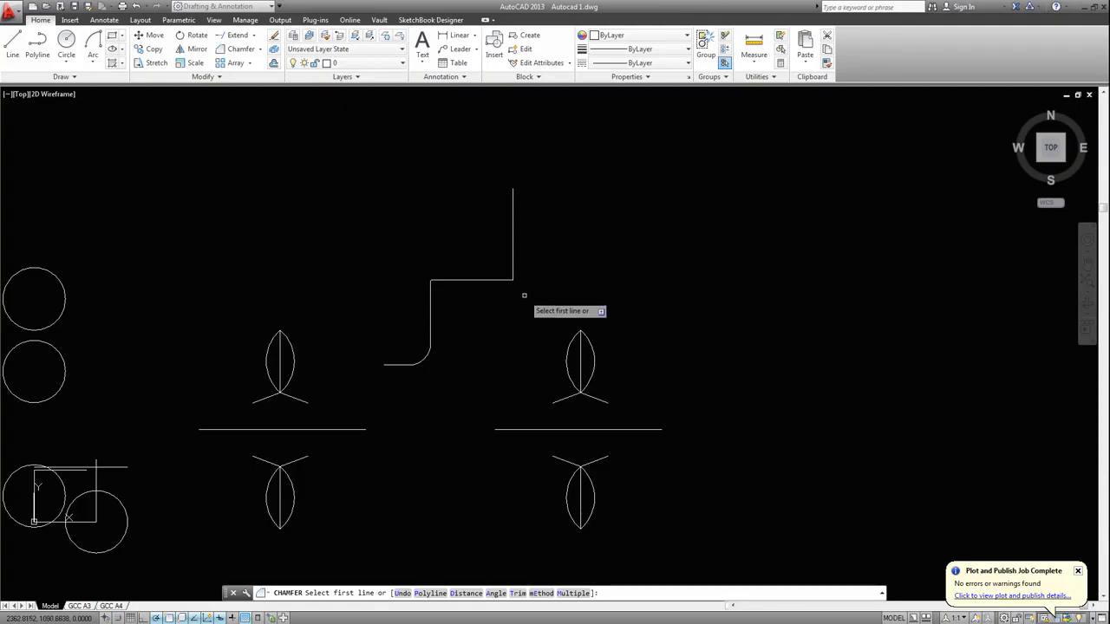
pyautogui.press('Return')
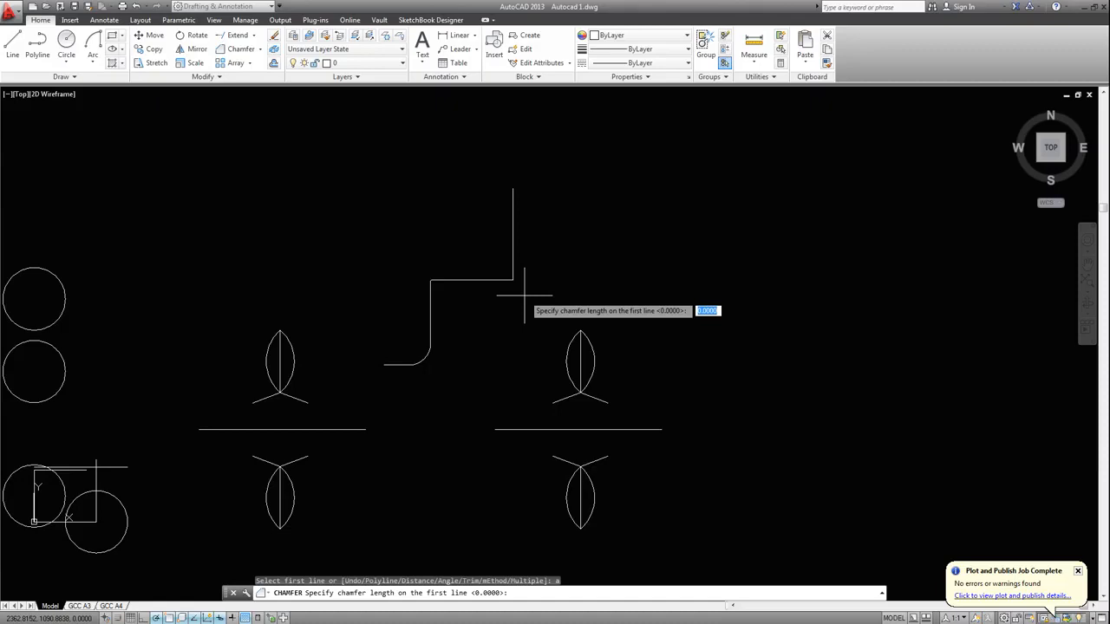
pyautogui.write('100')
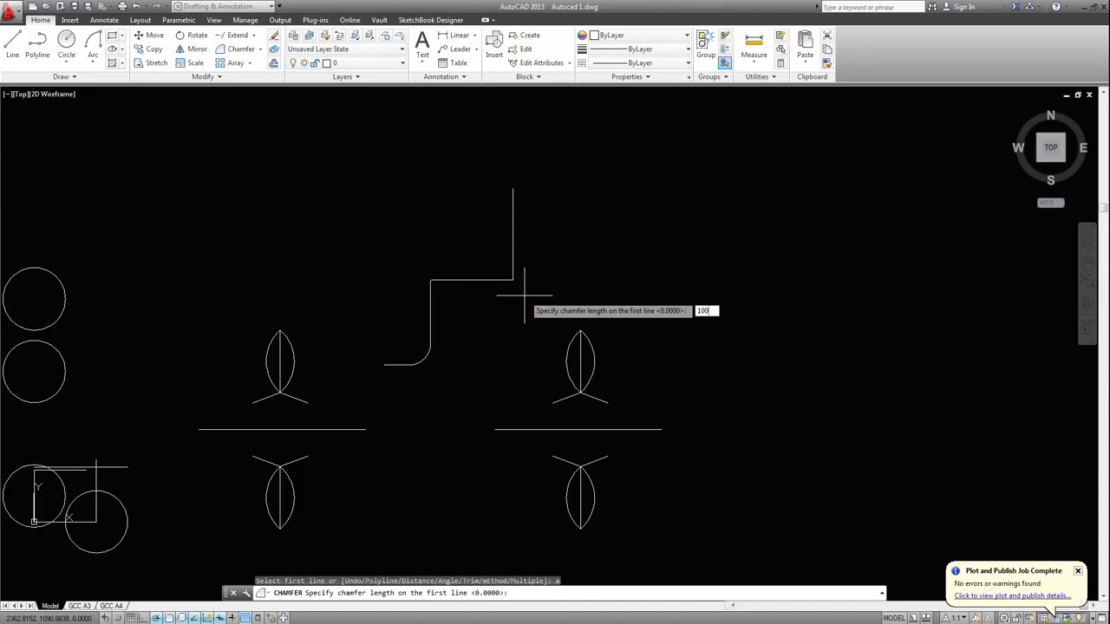
pyautogui.press('Return')
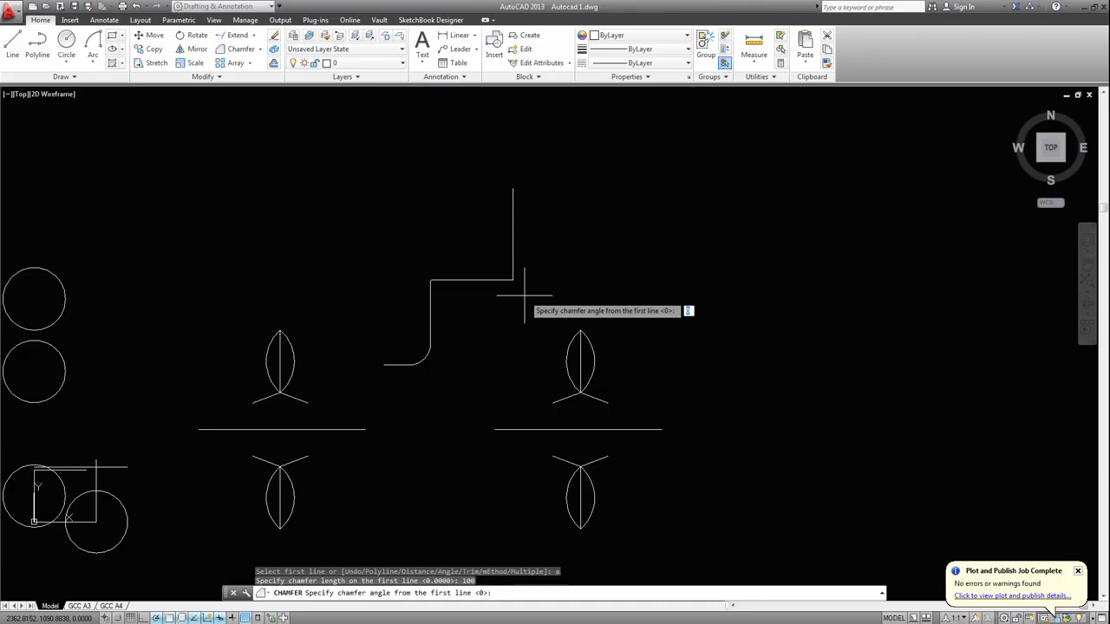
pyautogui.write('45')
pyautogui.press('Return')
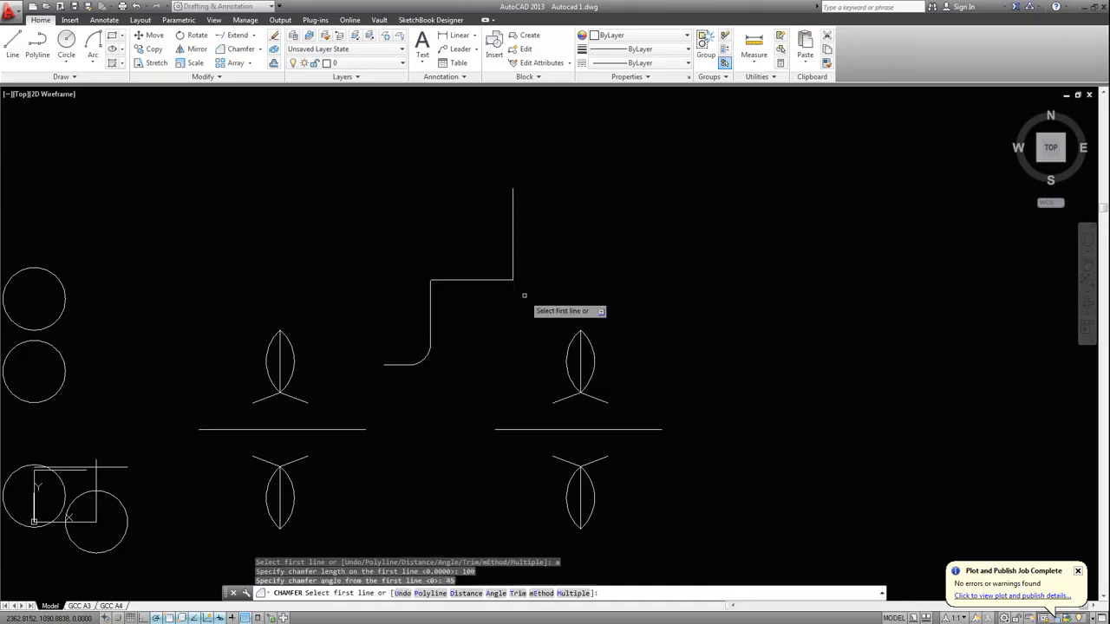
pyautogui.click(493, 279)
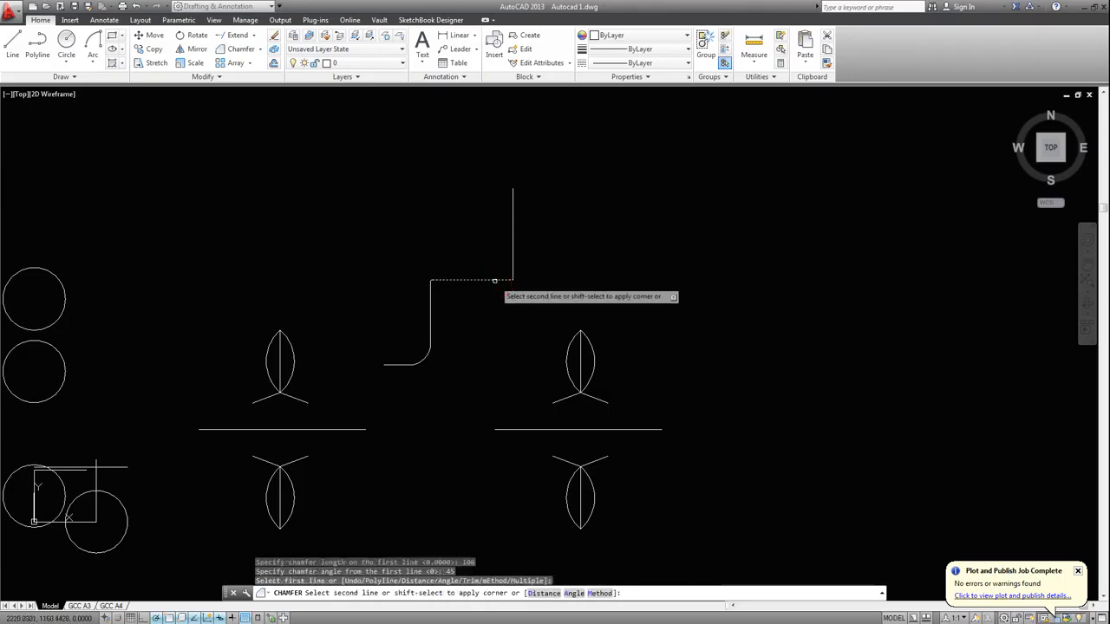
pyautogui.click(513, 256)
pyautogui.scroll(5, 507, 289)
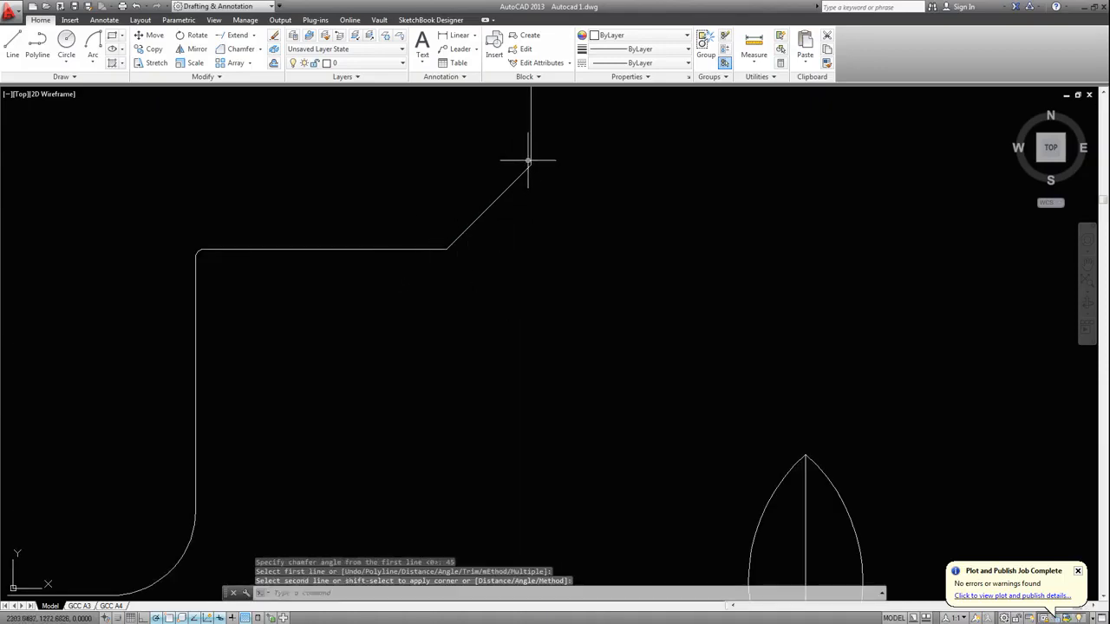
# Step: Measure the distance between the upper and lower endpoints of the chamfer line
pyautogui.click(752, 44)
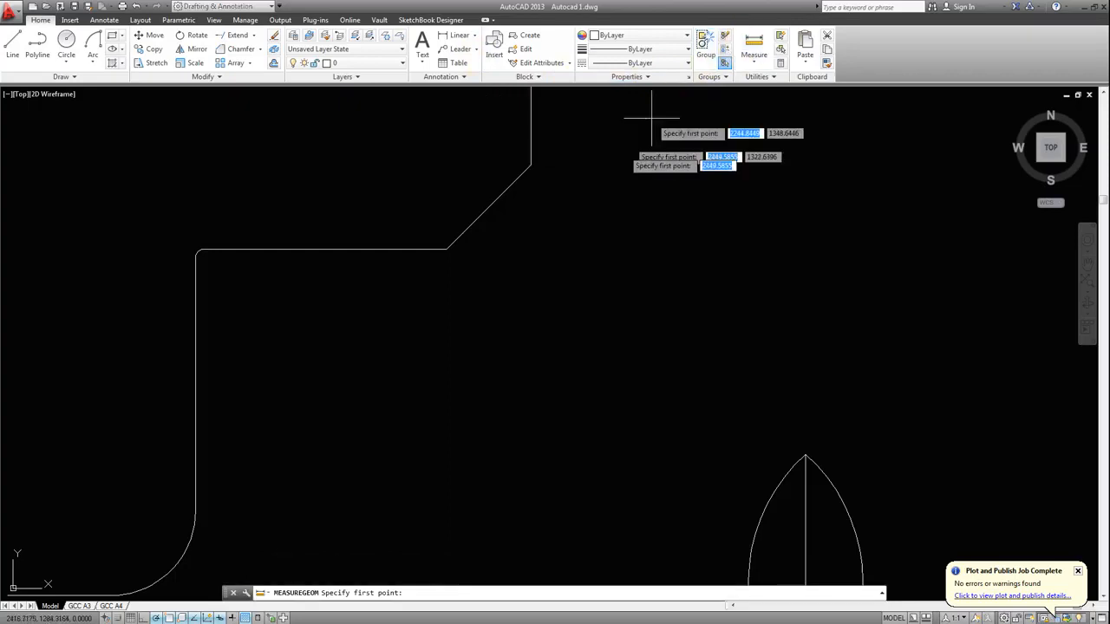
pyautogui.click(528, 167)
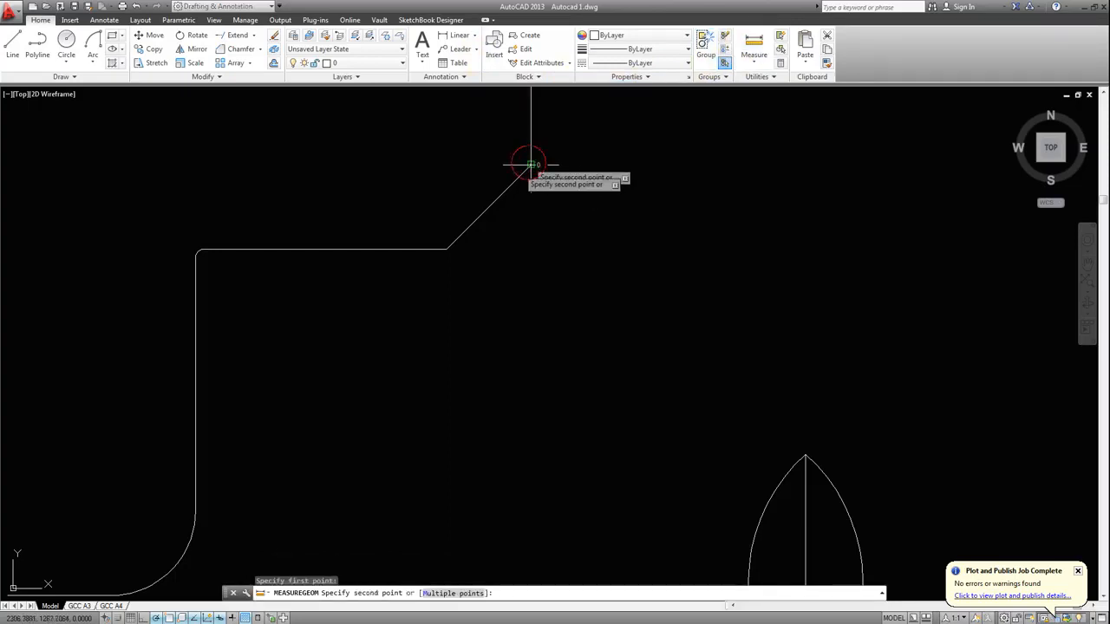
pyautogui.click(447, 248)
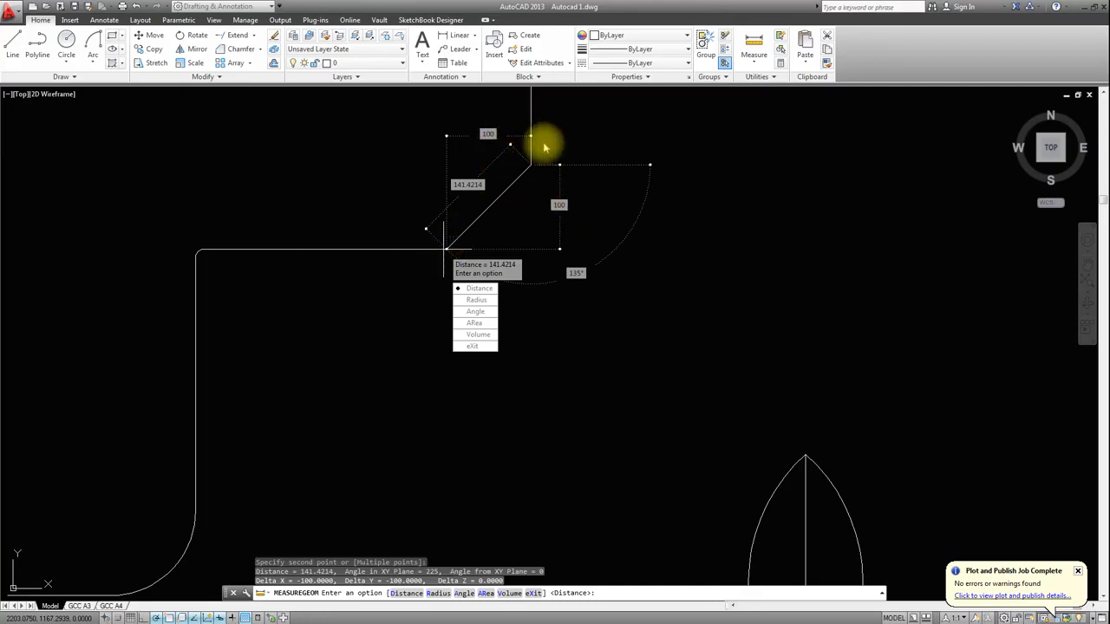
pyautogui.press('Escape')
pyautogui.scroll(-5, 501, 229)
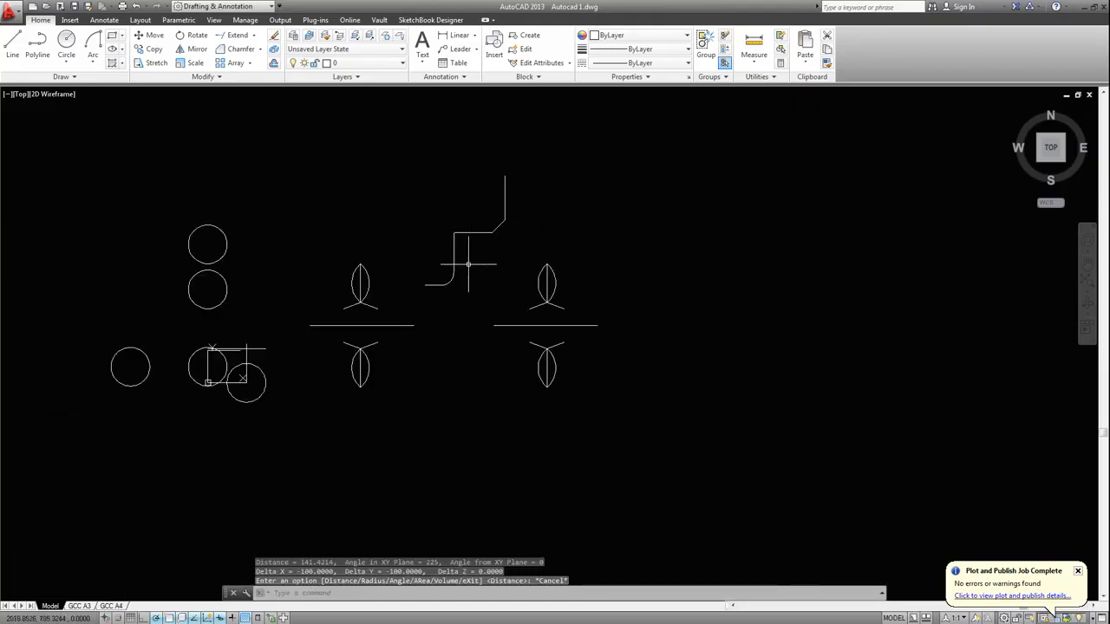
pyautogui.scroll(2, 129, 271)
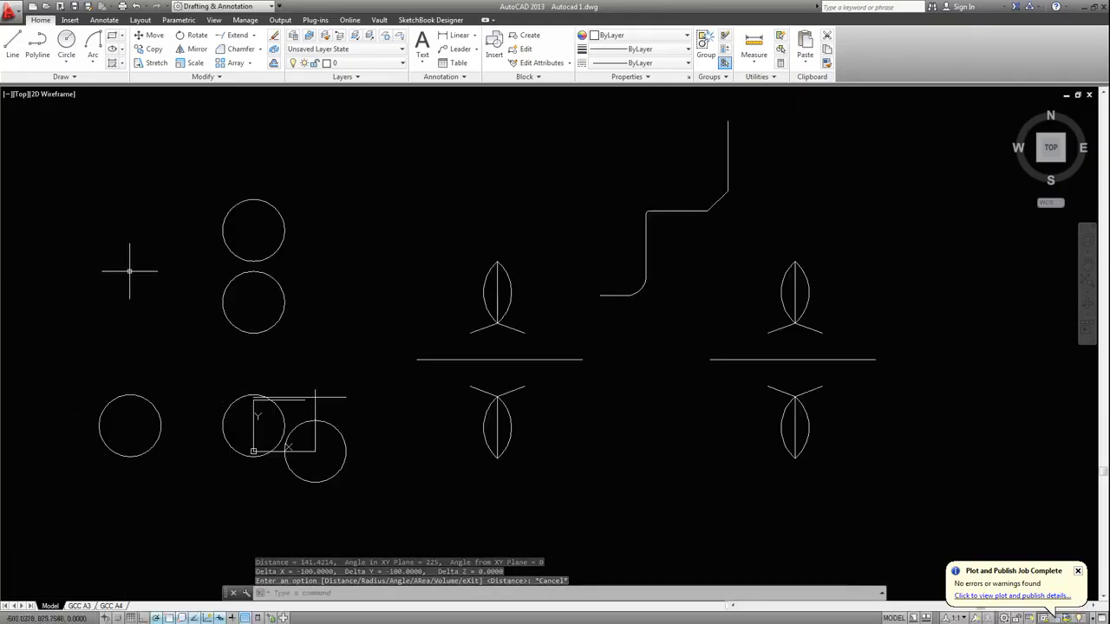
pyautogui.scroll(-2, 414, 335)
pyautogui.scroll(2, 415, 340)
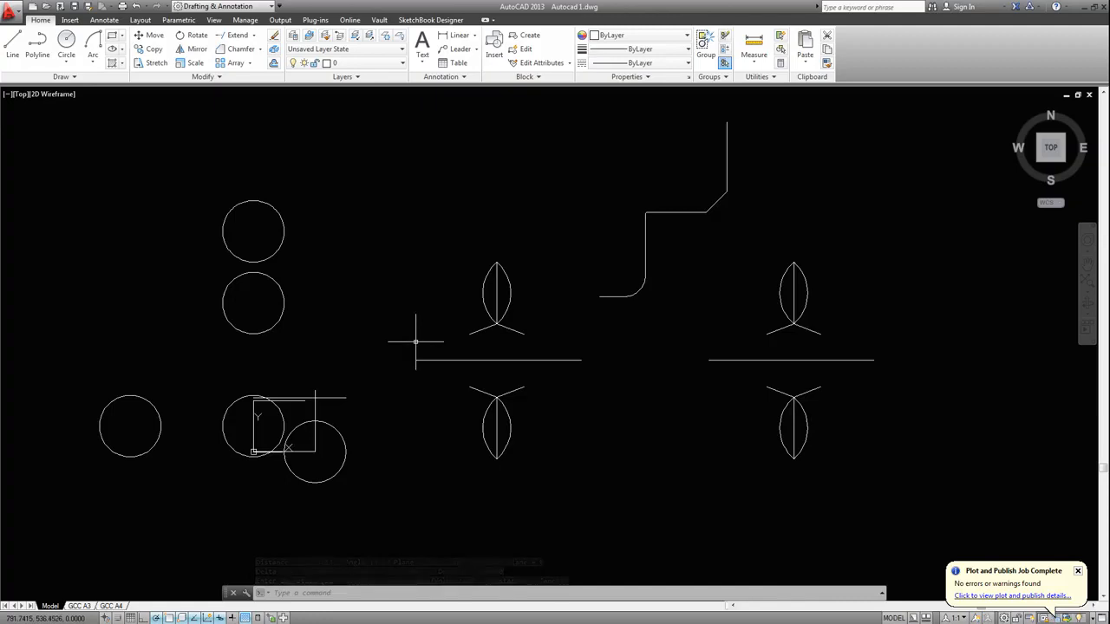
pyautogui.scroll(-2, 412, 371)
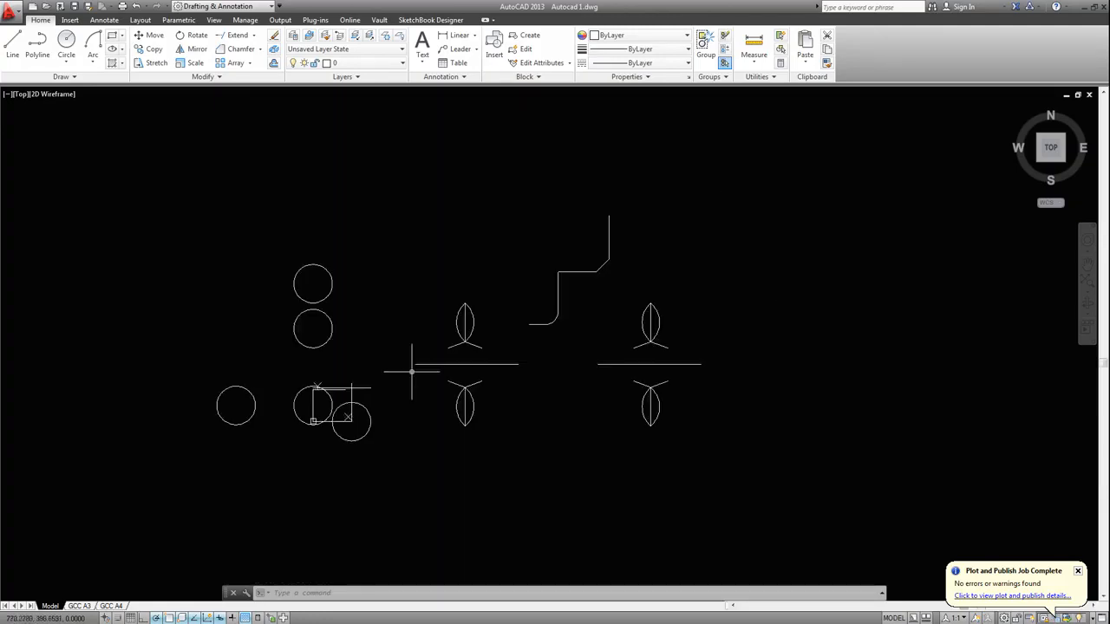
pyautogui.scroll(2, 435, 311)
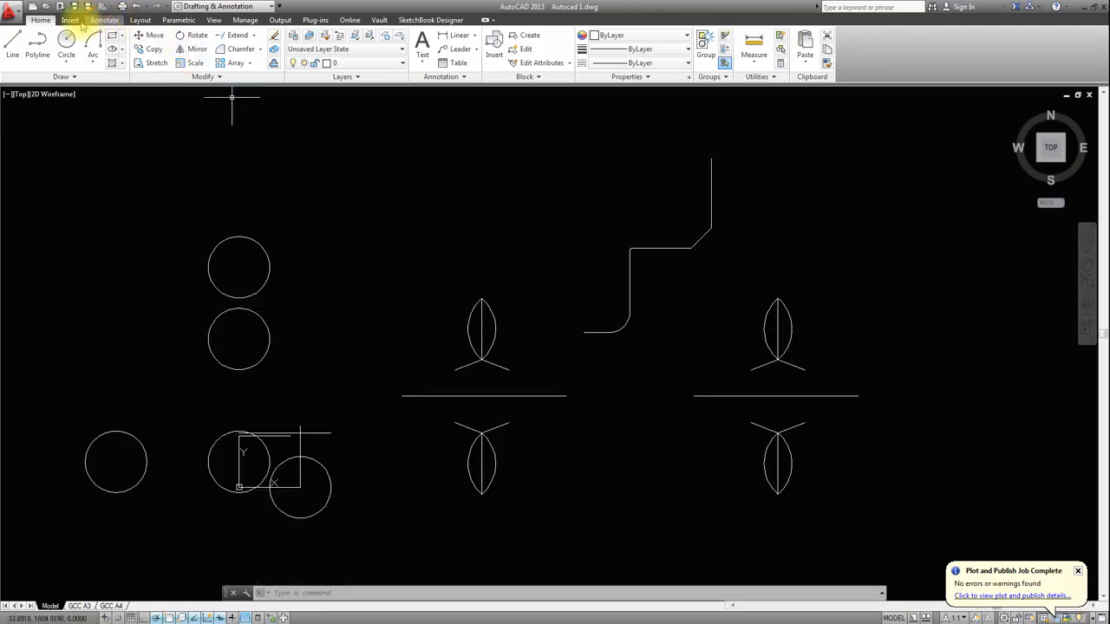